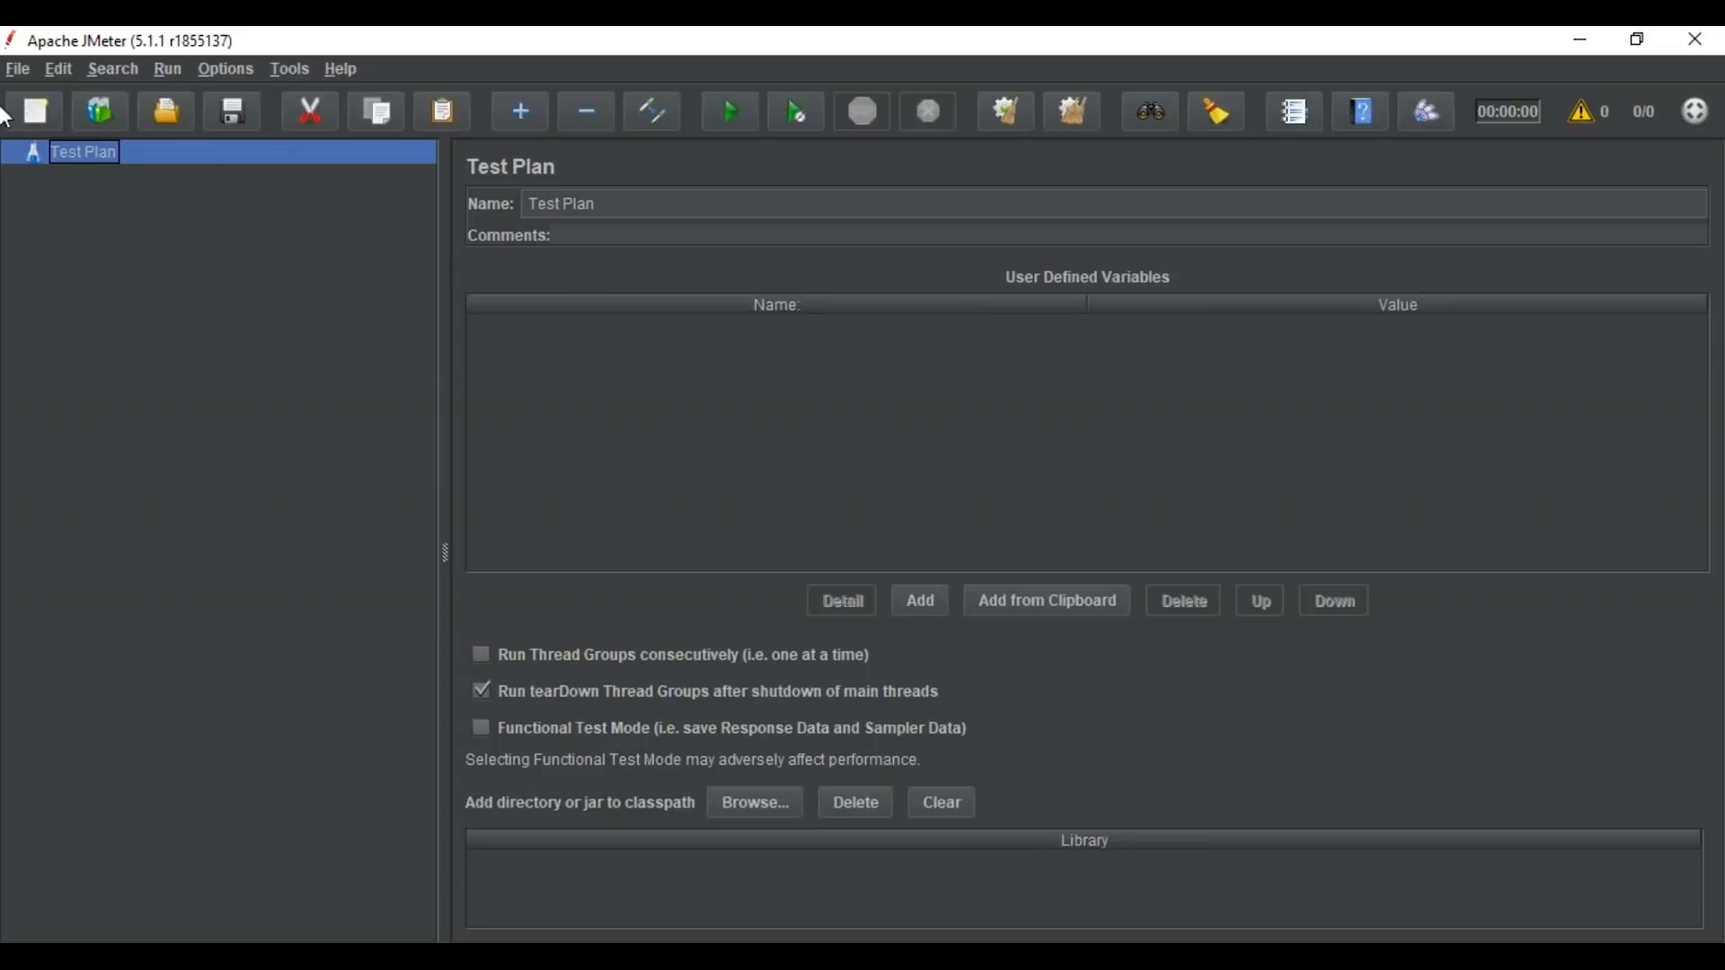
# - Add a Thread Group to the Test Plan
pyautogui.rightClick(99, 152)
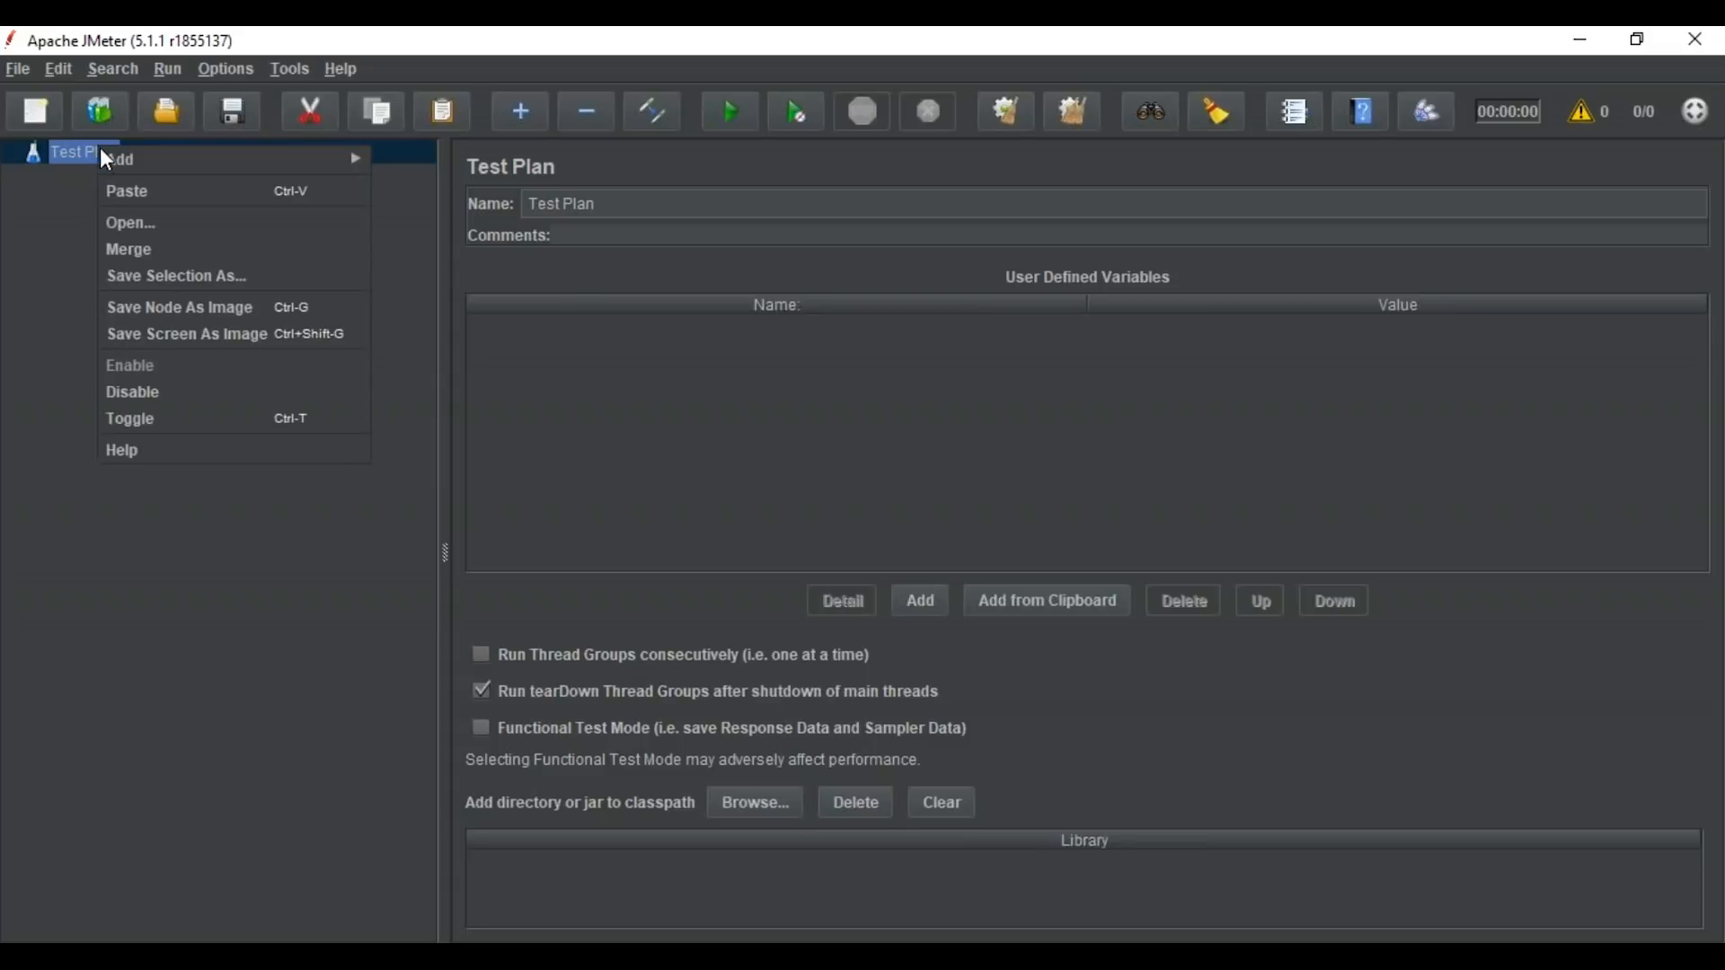
pyautogui.moveTo(130, 162)
pyautogui.moveTo(437, 165)
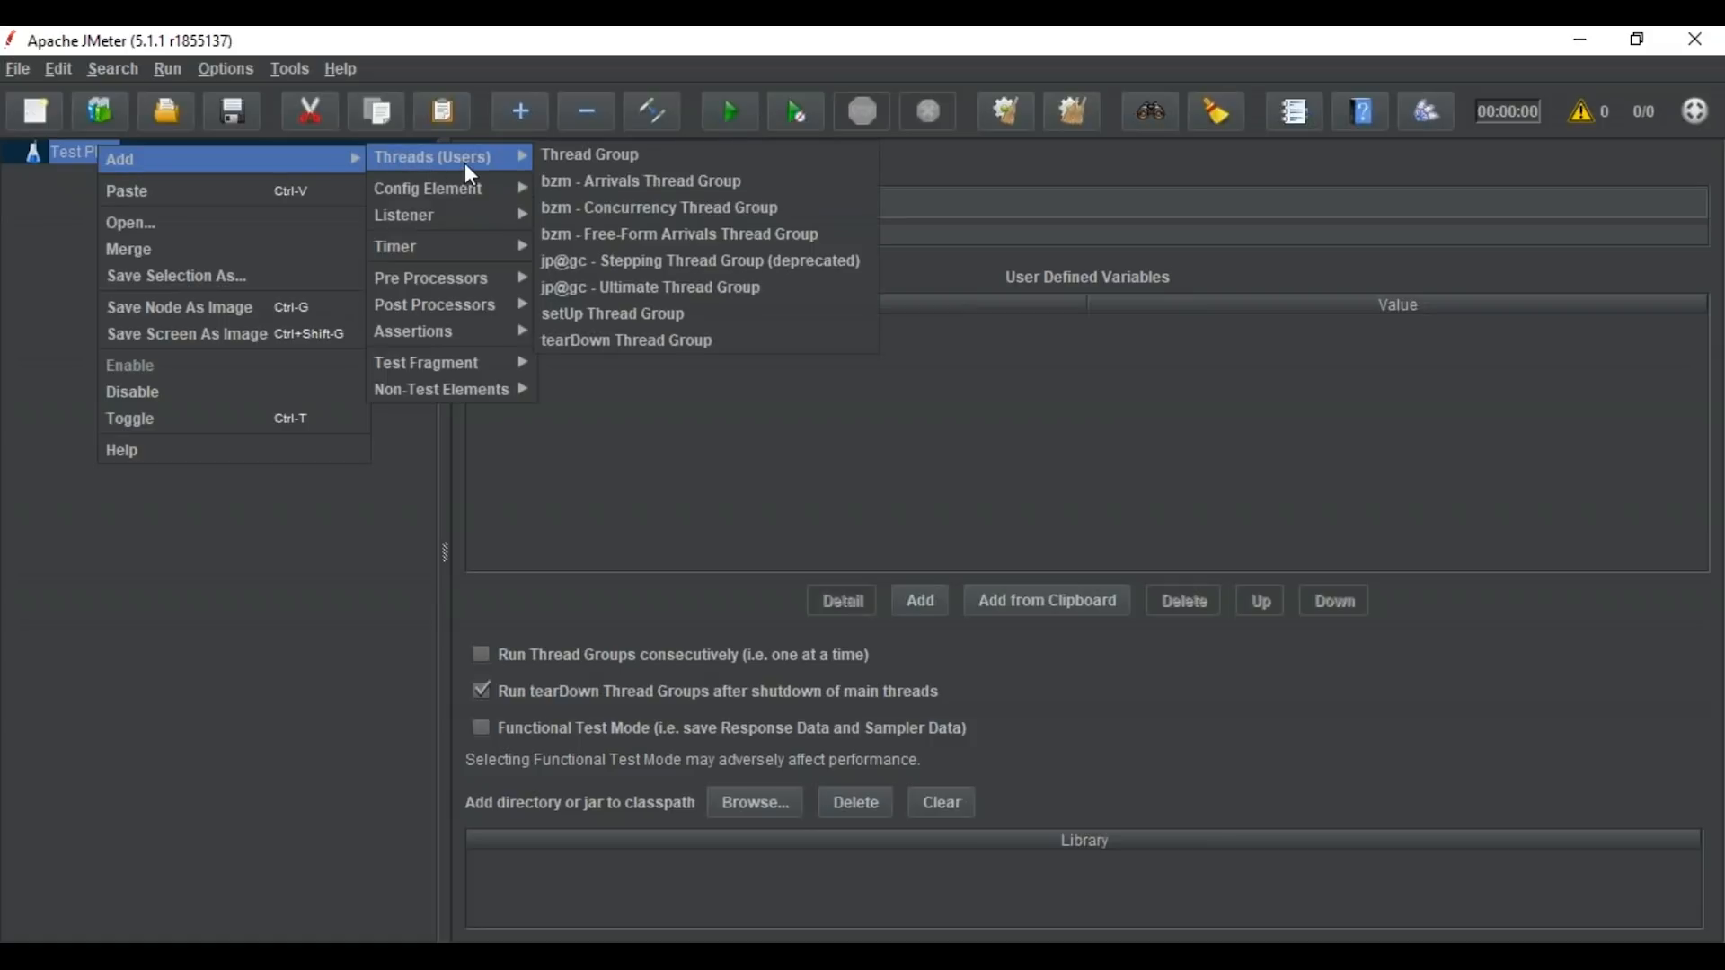
pyautogui.click(596, 158)
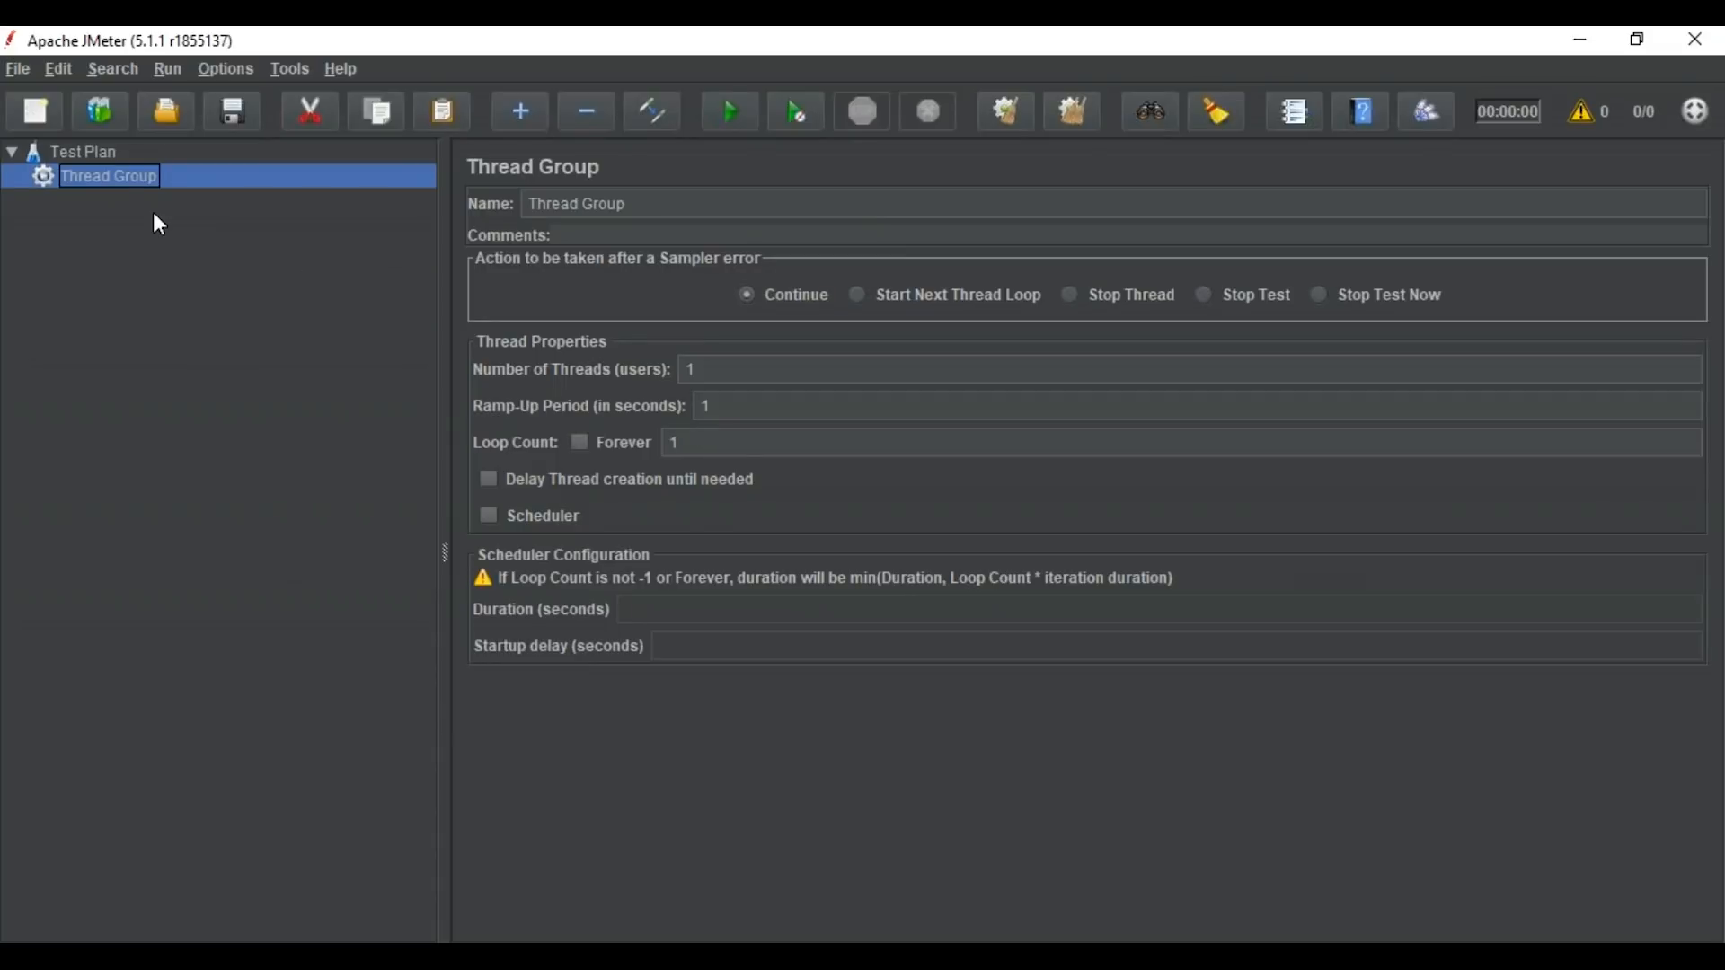
# - Add an HTTP Request sampler to the Thread Group
pyautogui.rightClick(121, 184)
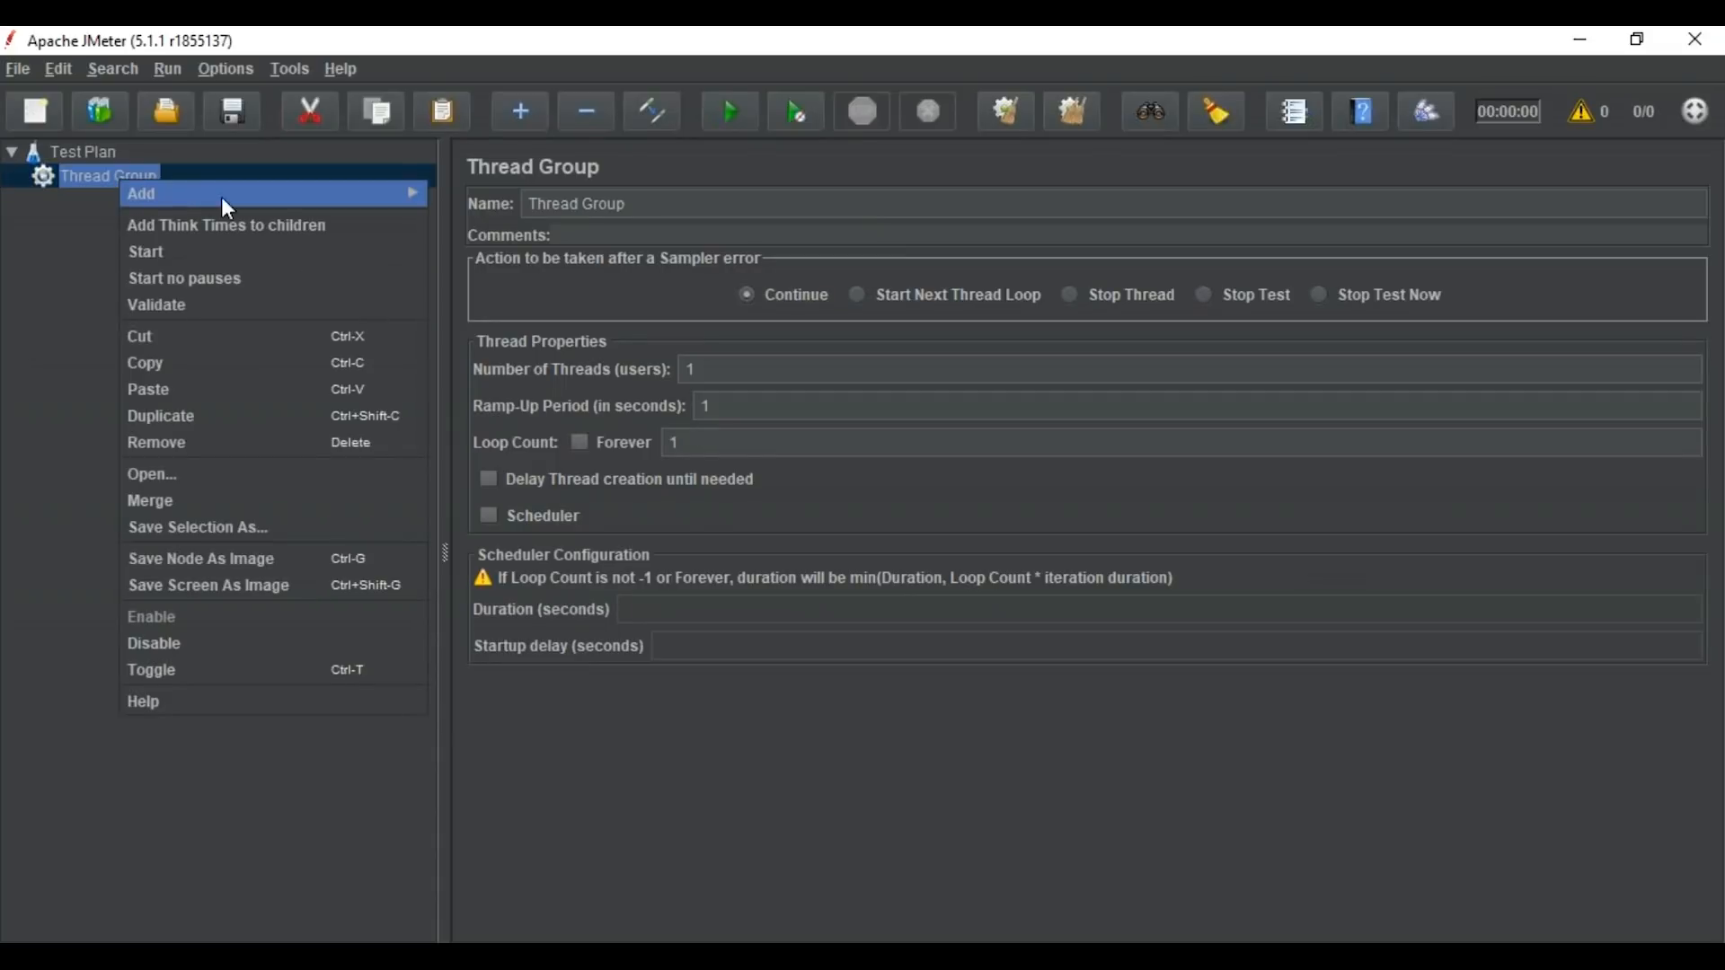
pyautogui.moveTo(345, 198)
pyautogui.moveTo(526, 191)
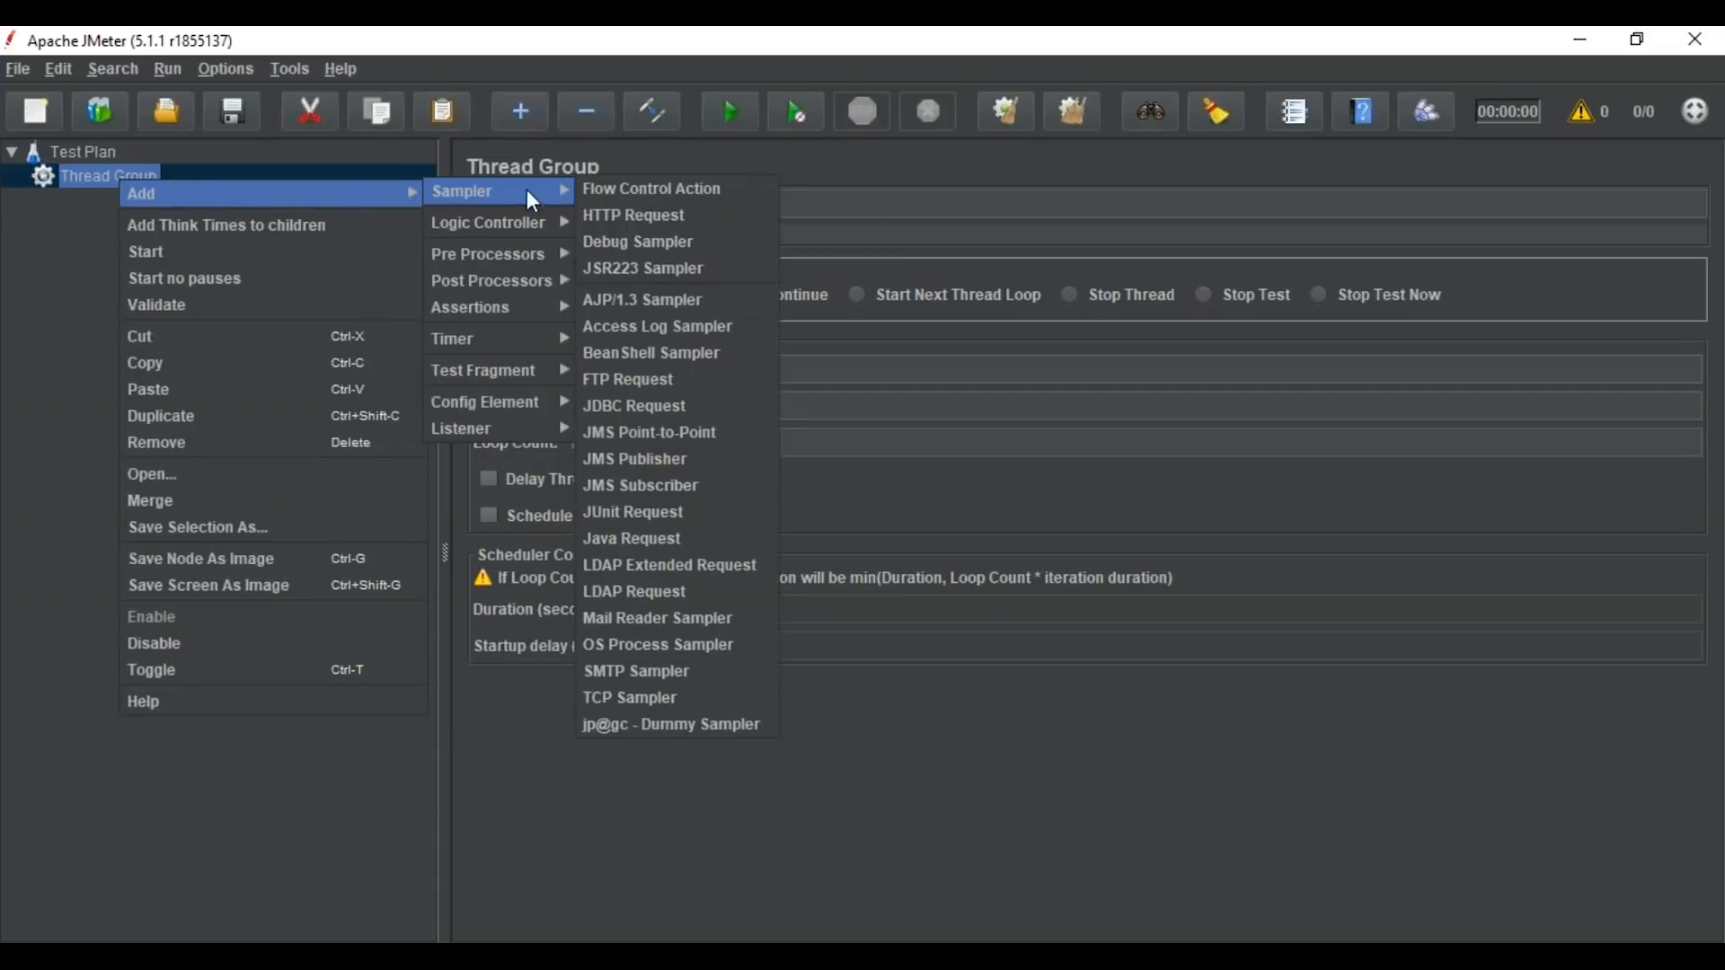
pyautogui.click(654, 220)
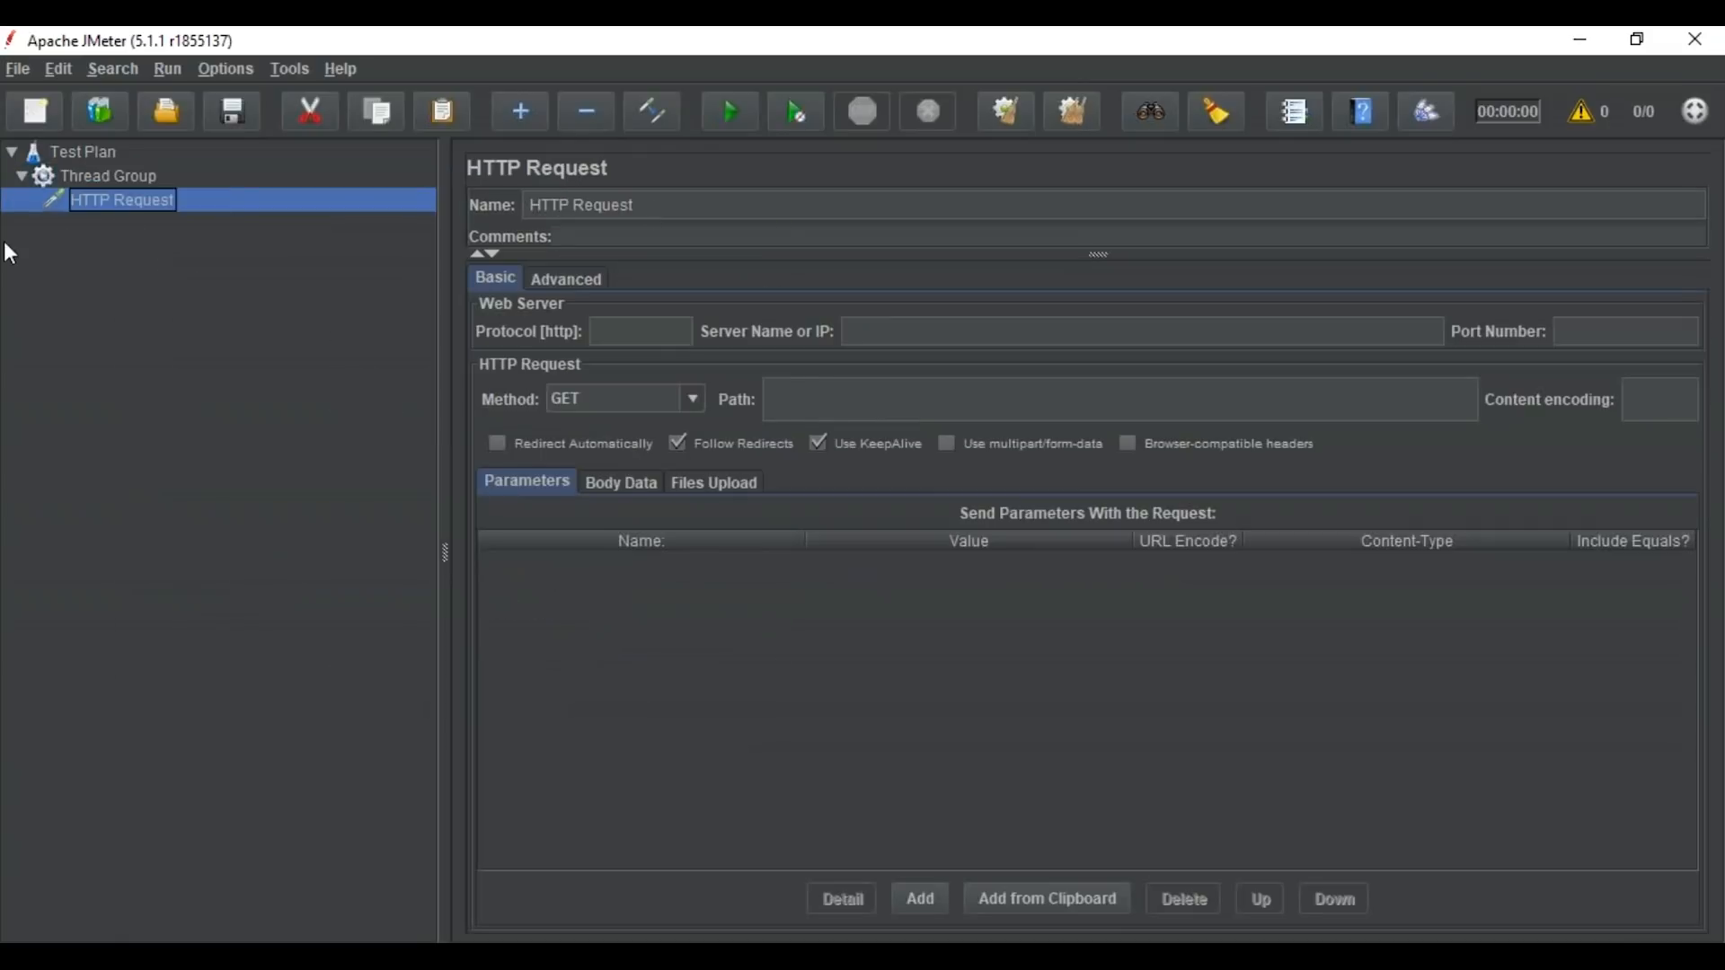
pyautogui.click(874, 330)
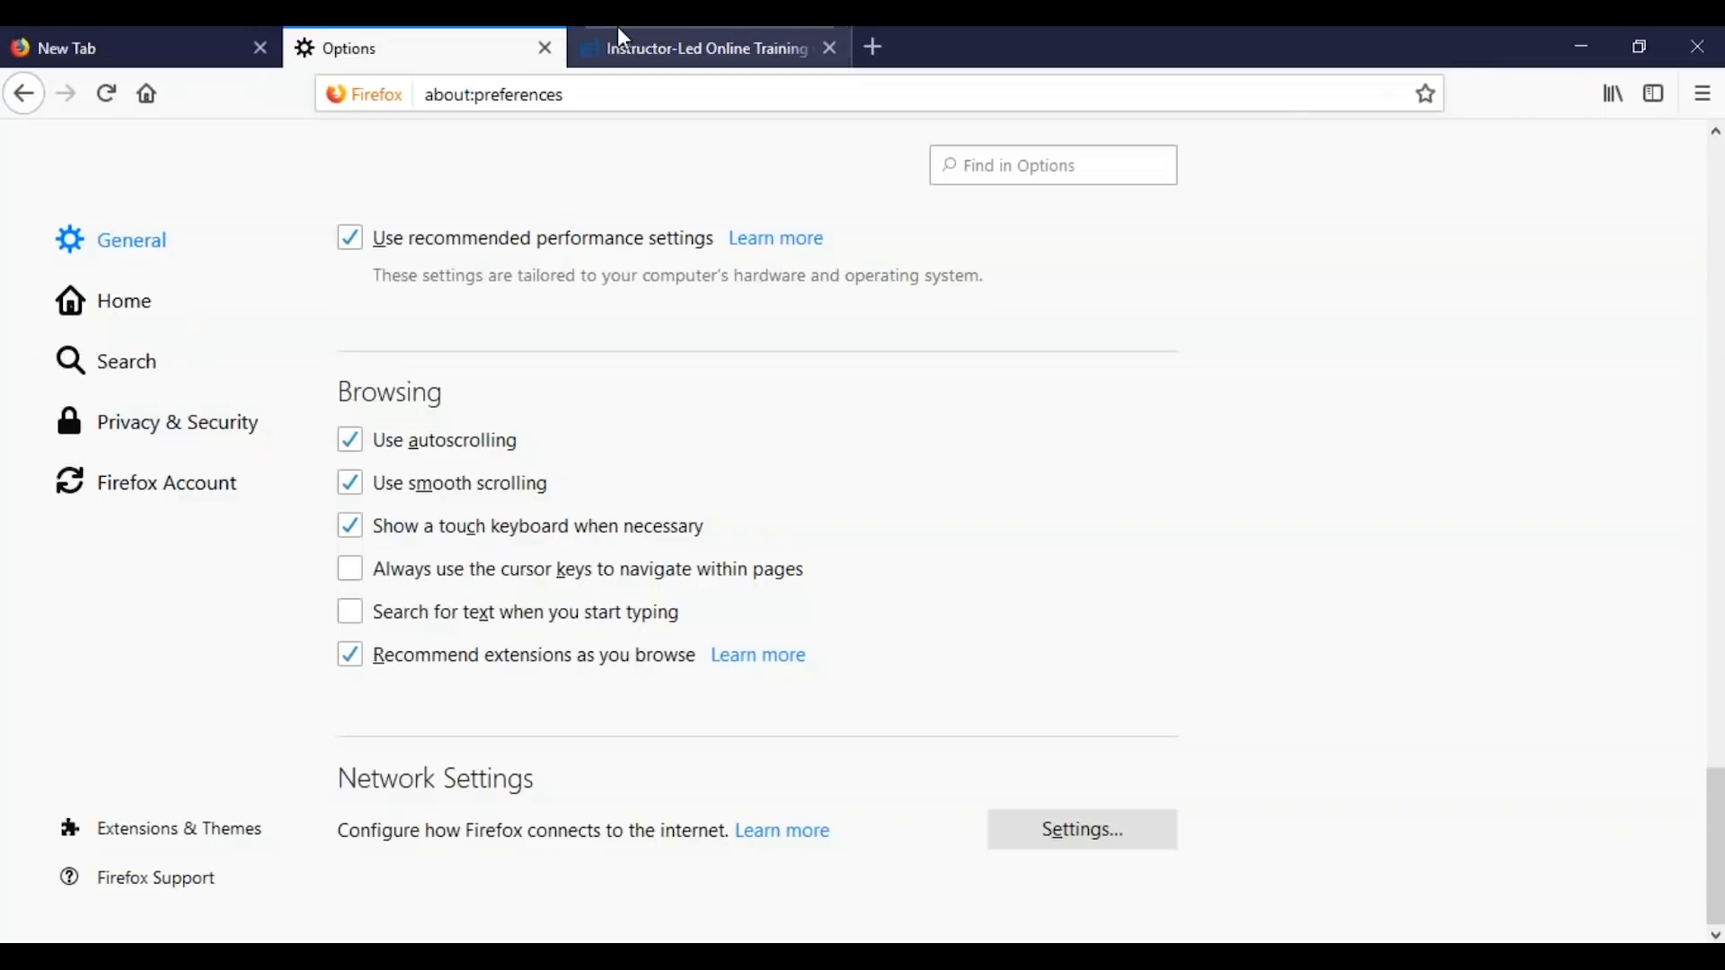
pyautogui.click(618, 30)
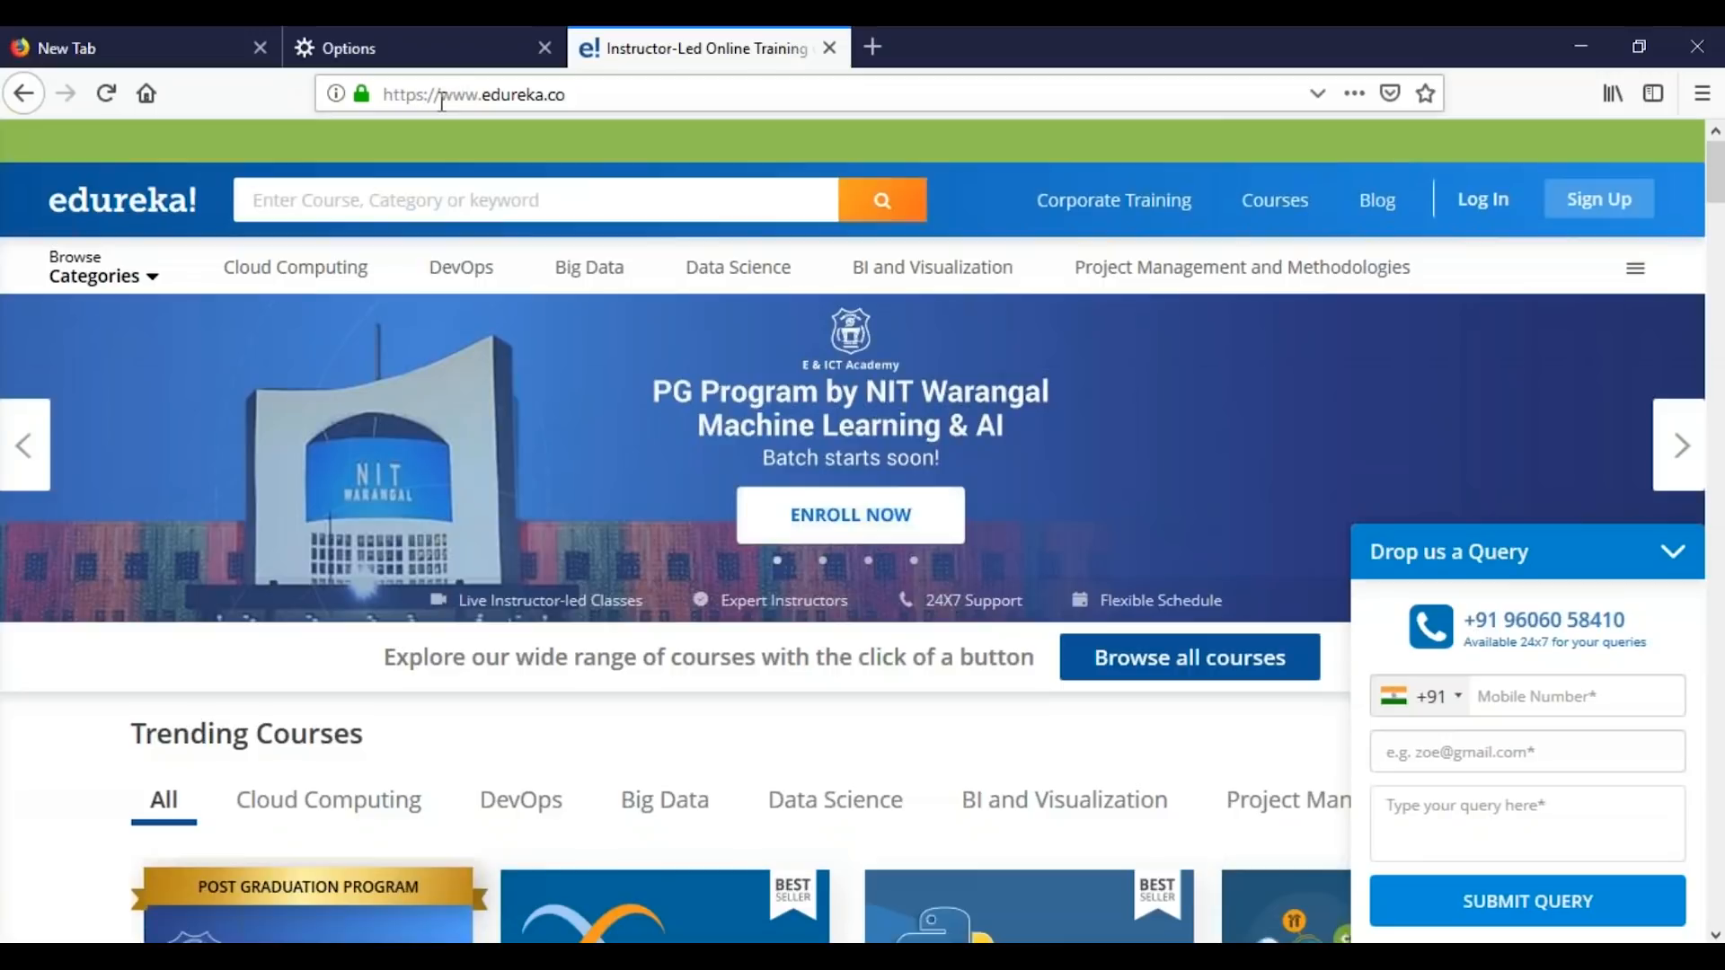
pyautogui.moveTo(442, 99); pyautogui.dragTo(569, 96)
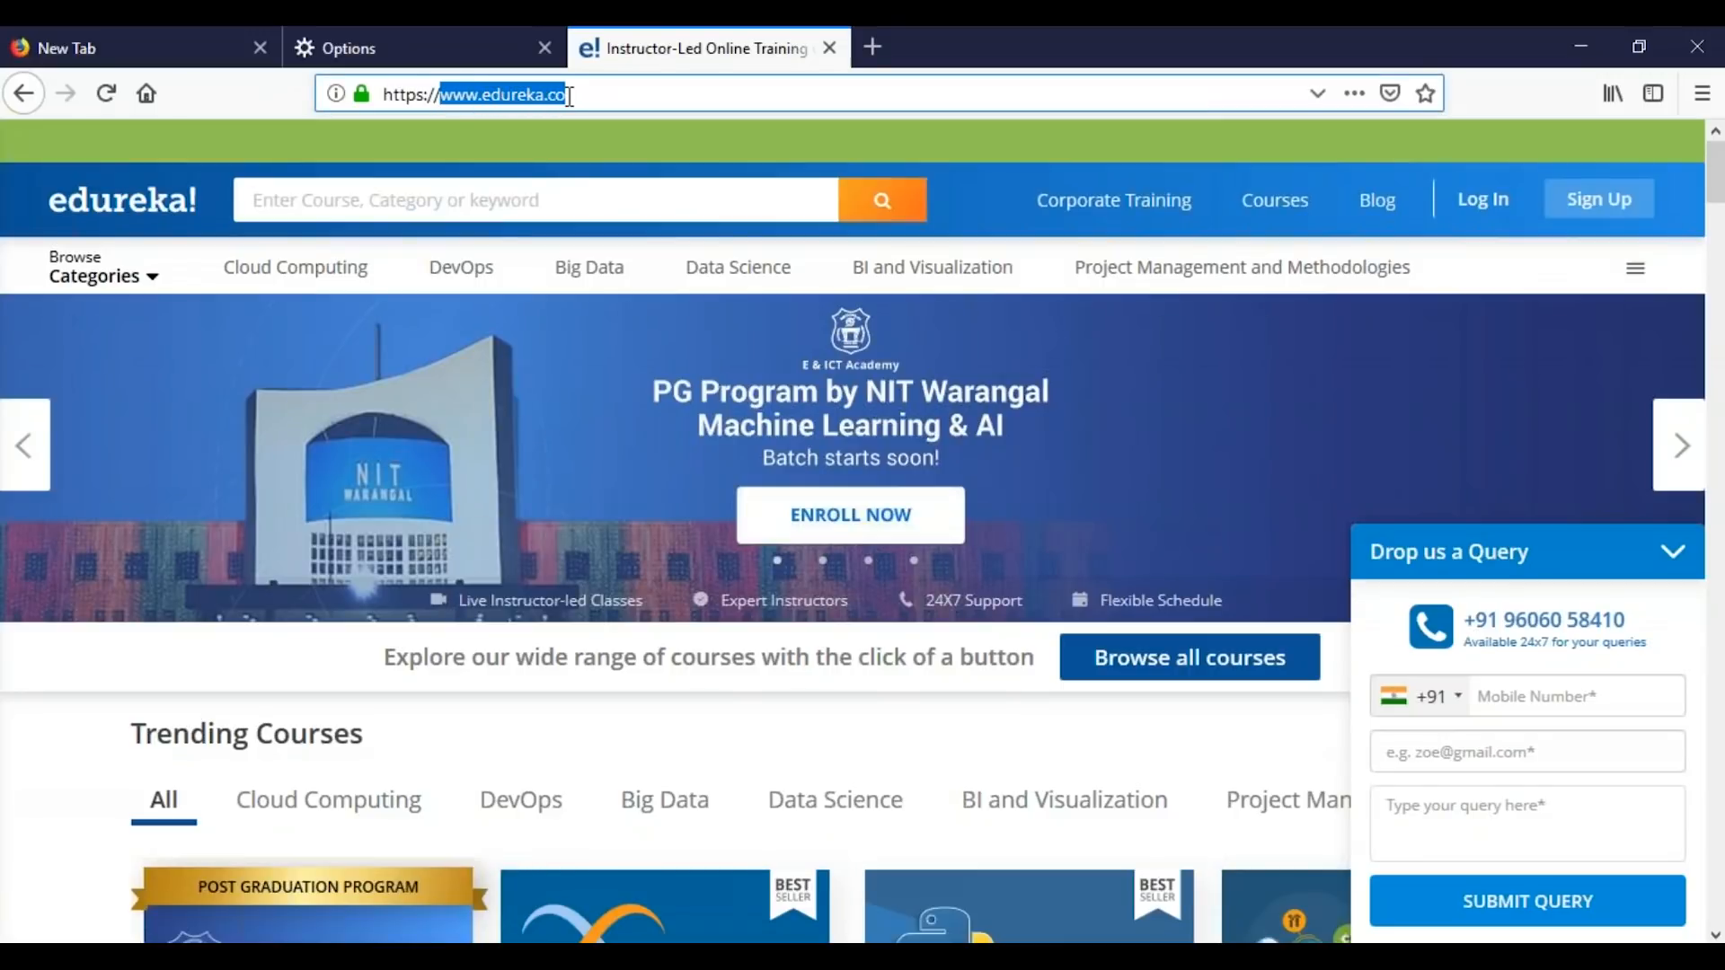
pyautogui.click(1042, 956)
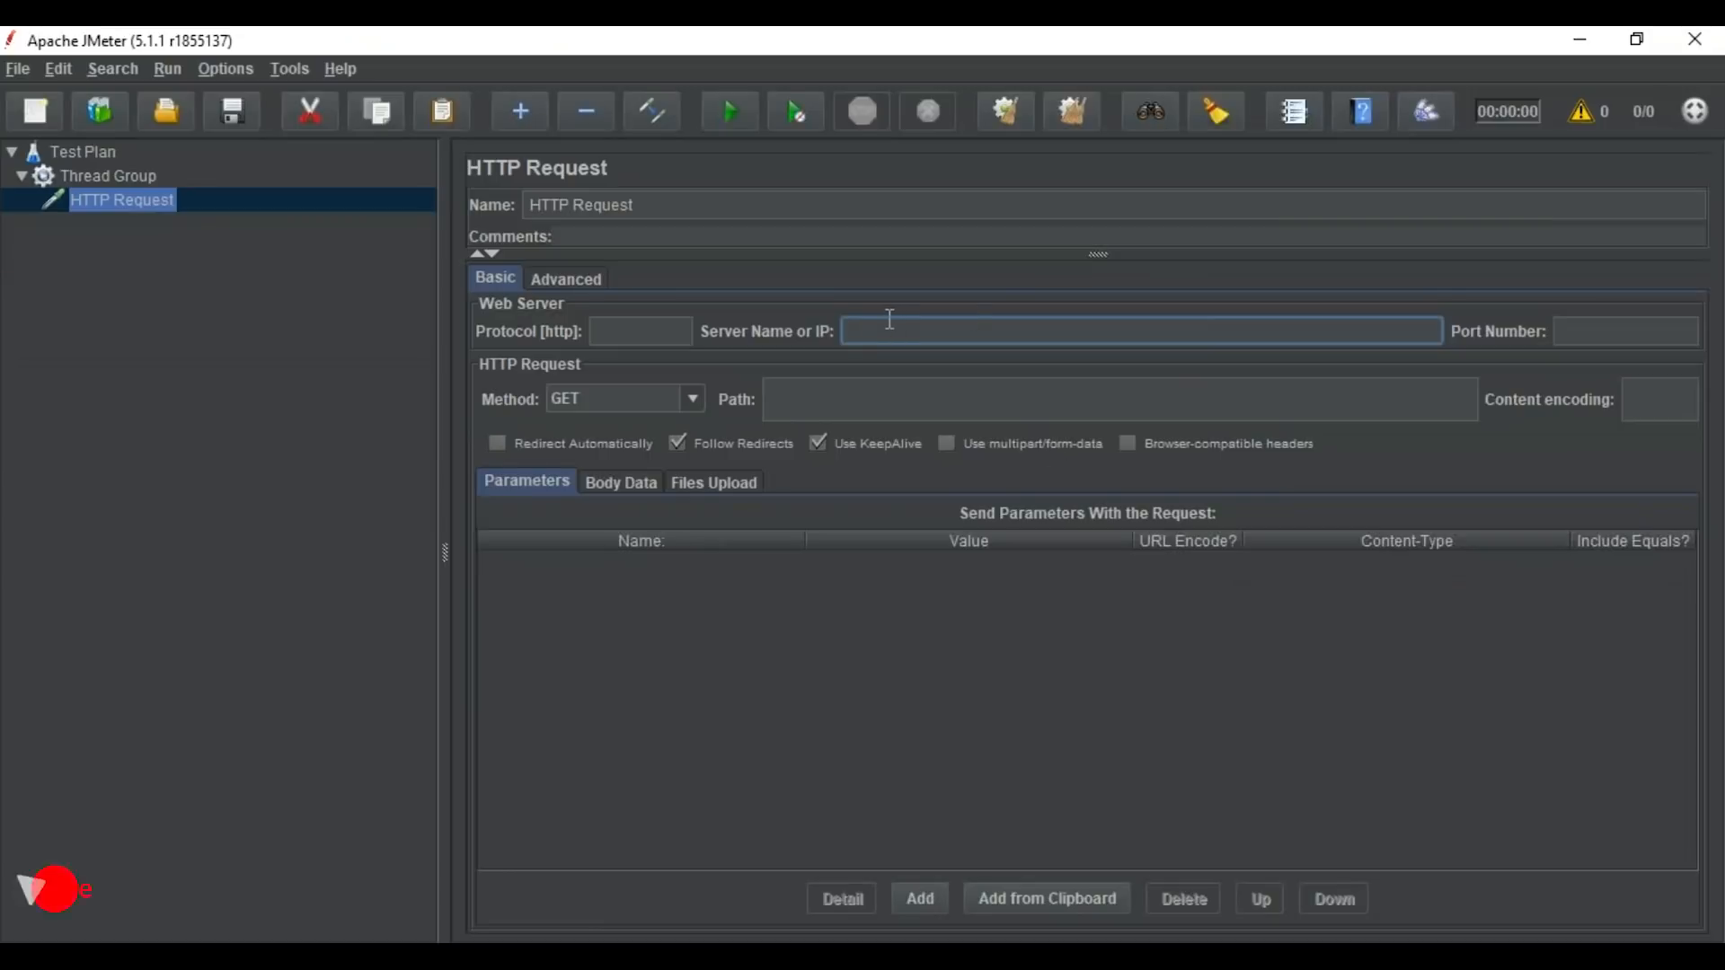
pyautogui.write('www.e')
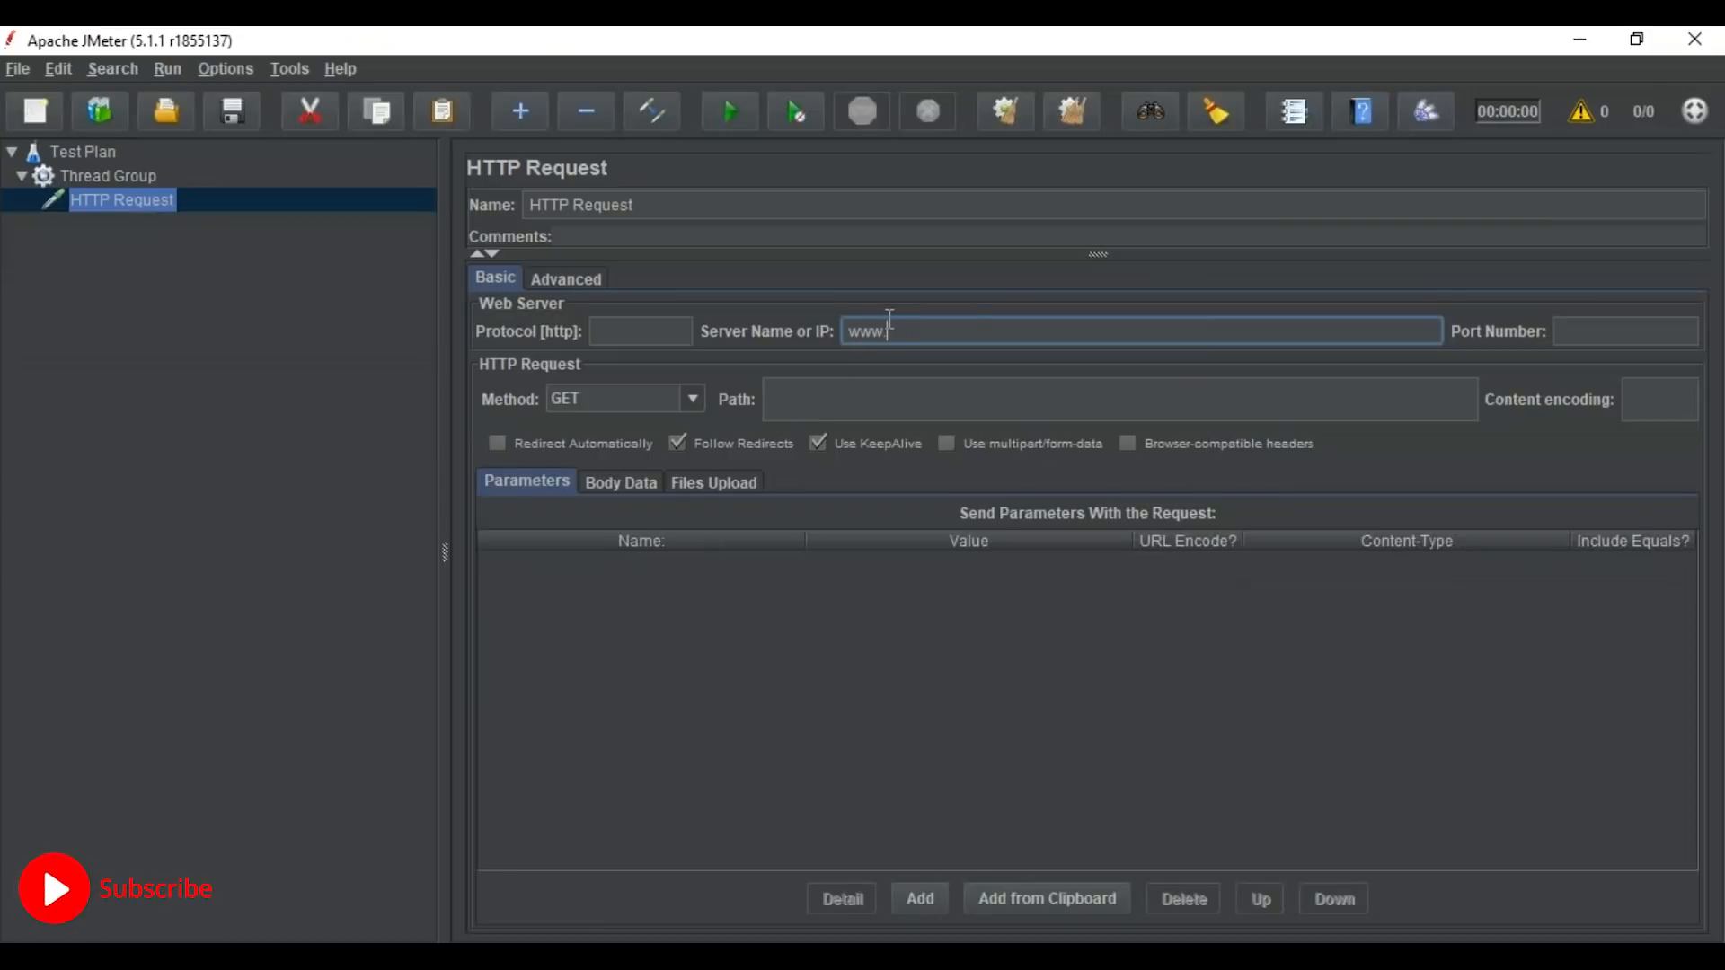
pyautogui.write('dureka')
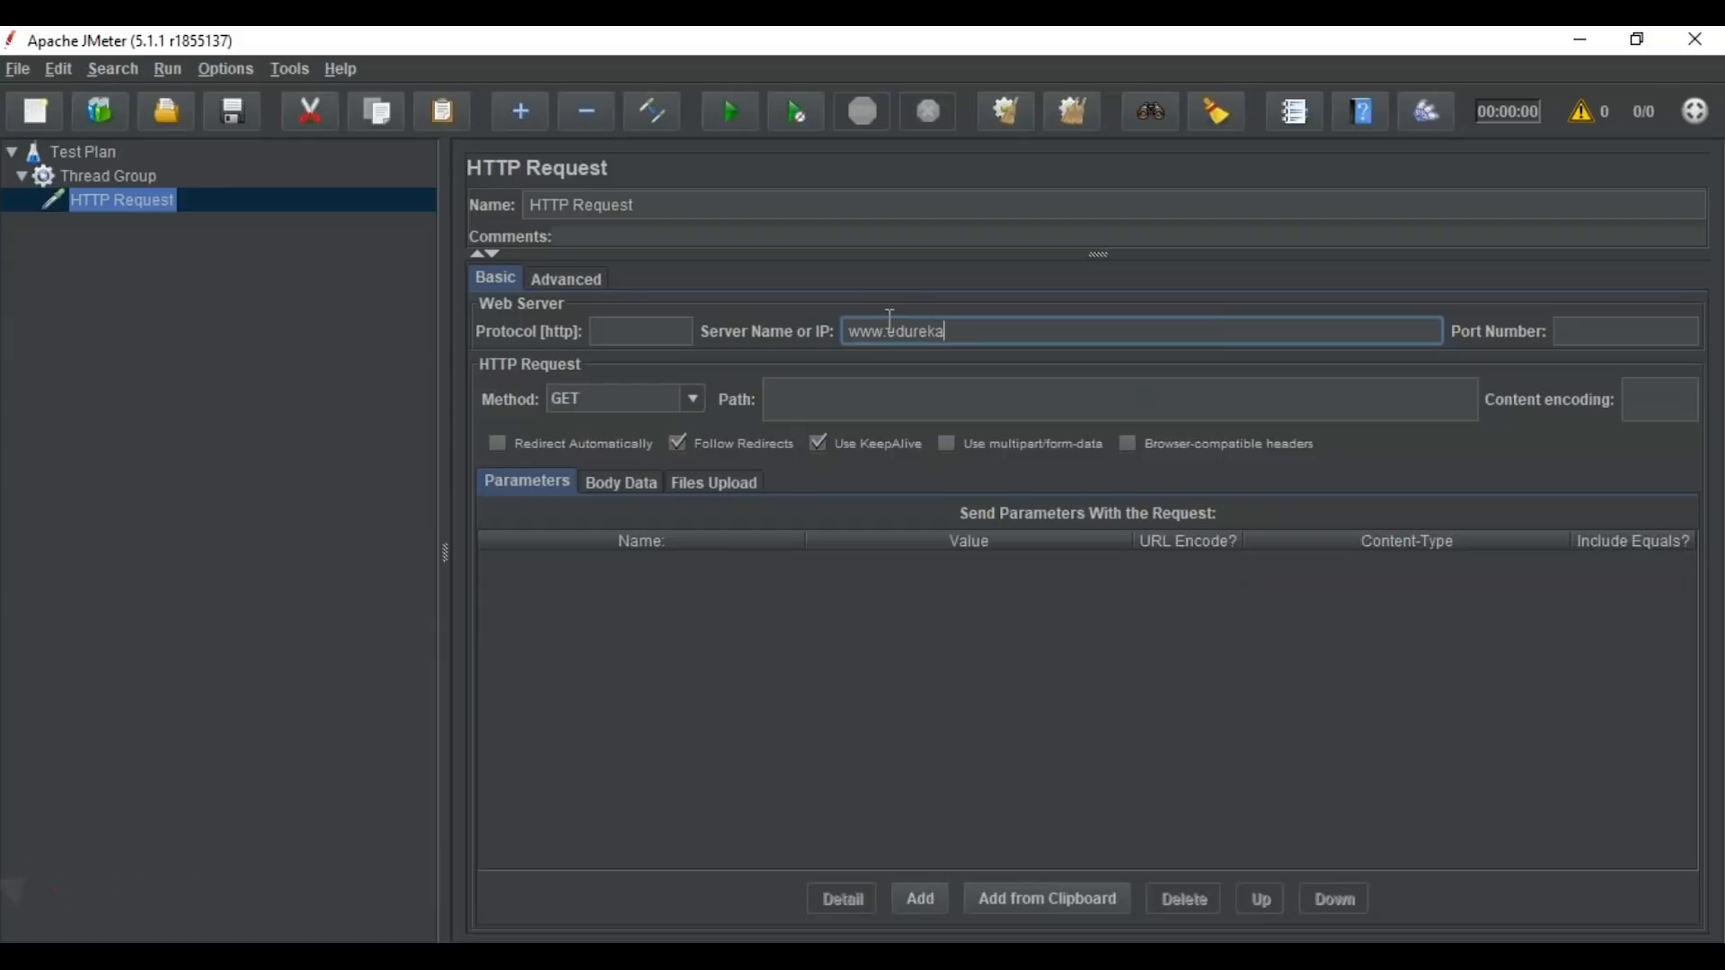
pyautogui.write('.co')
pyautogui.click(798, 405)
pyautogui.write('/')
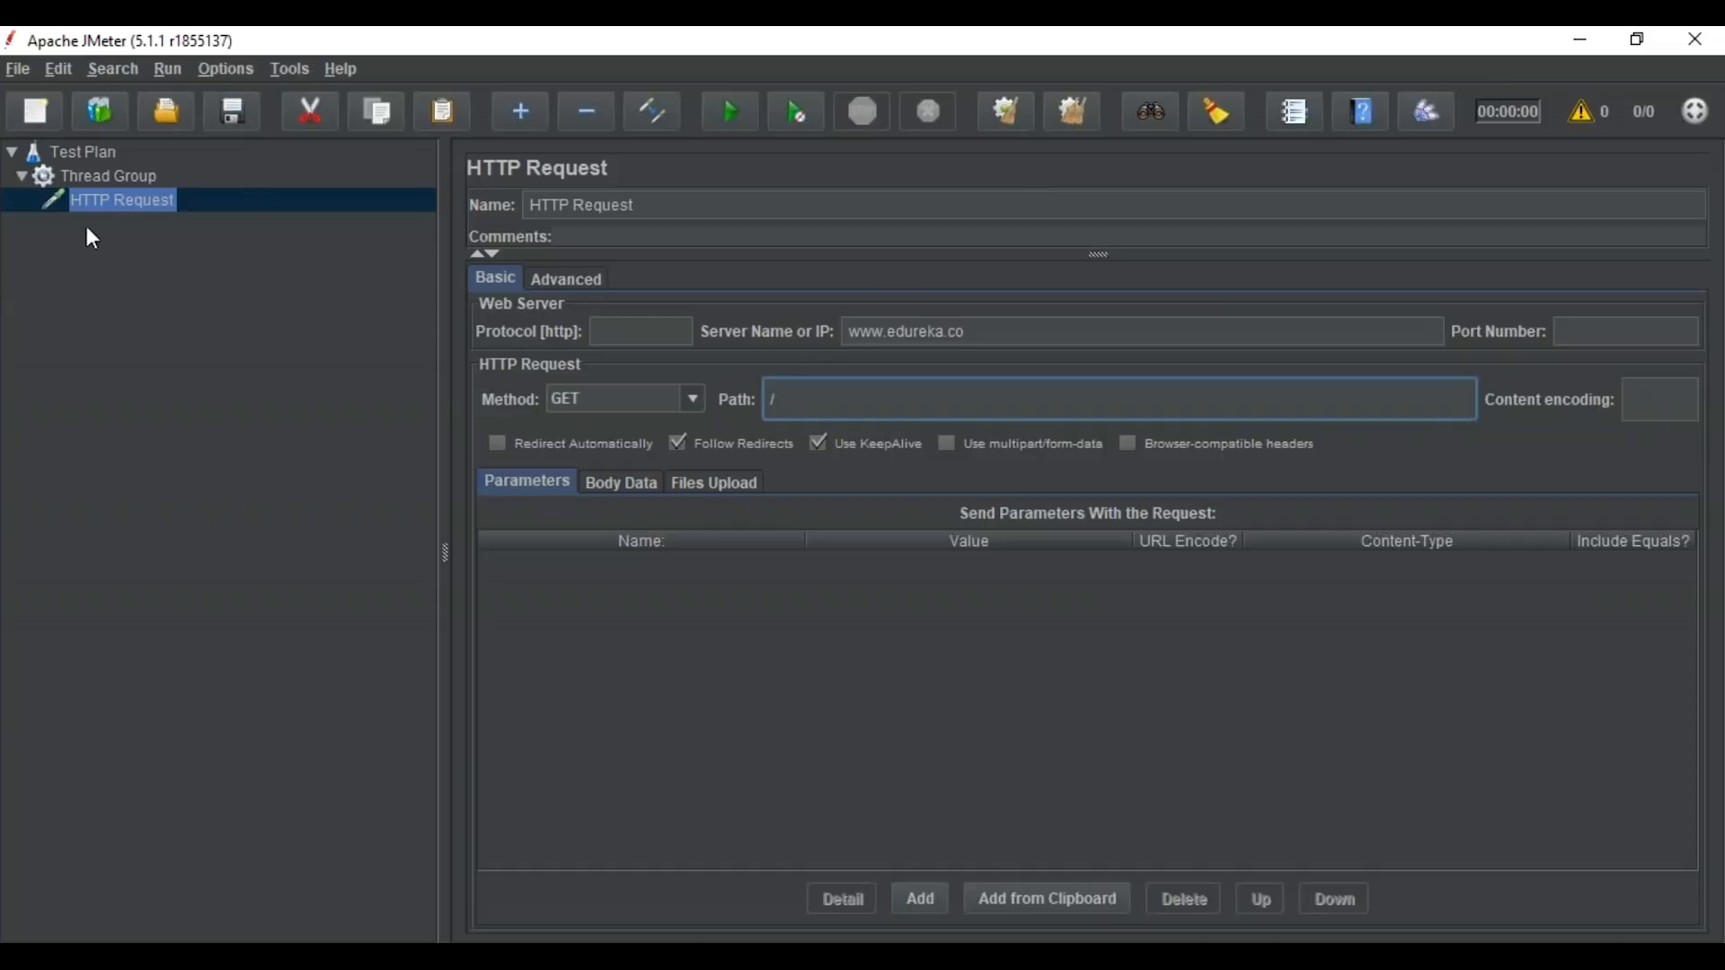
pyautogui.click(106, 198)
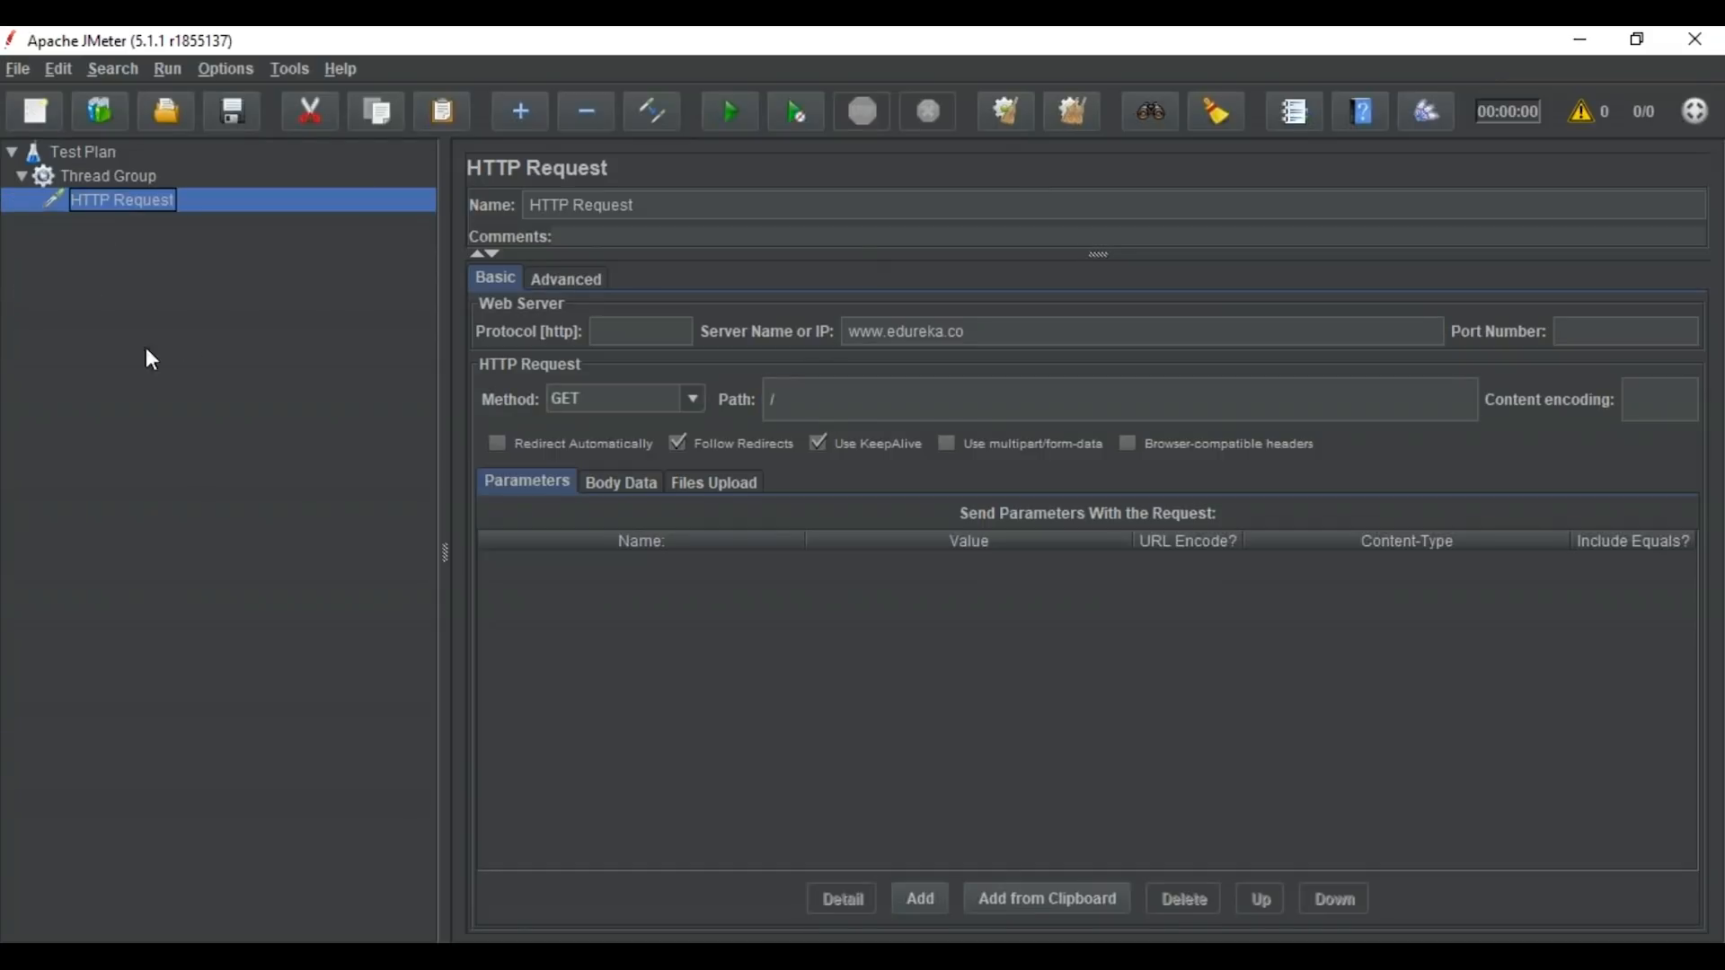
# - Add an HTTP(S) Test Script Recorder to the Test Plan as a non-test element
pyautogui.click(97, 153)
pyautogui.rightClick(95, 151)
pyautogui.moveTo(344, 164)
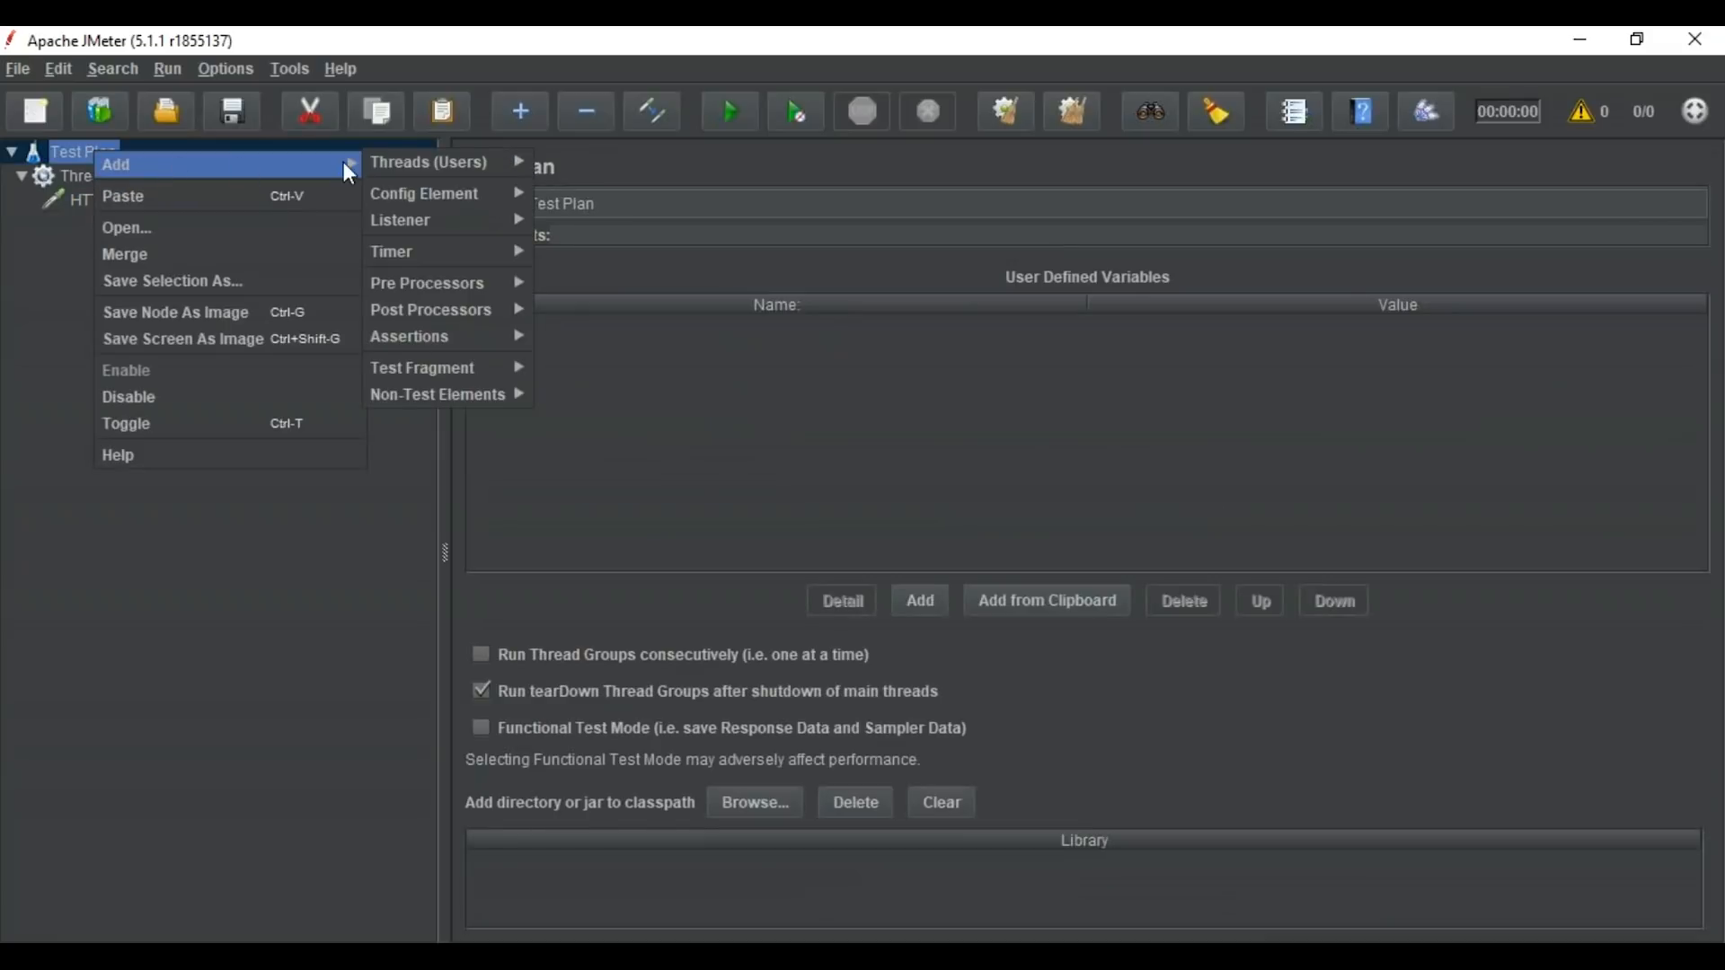
pyautogui.moveTo(423, 164)
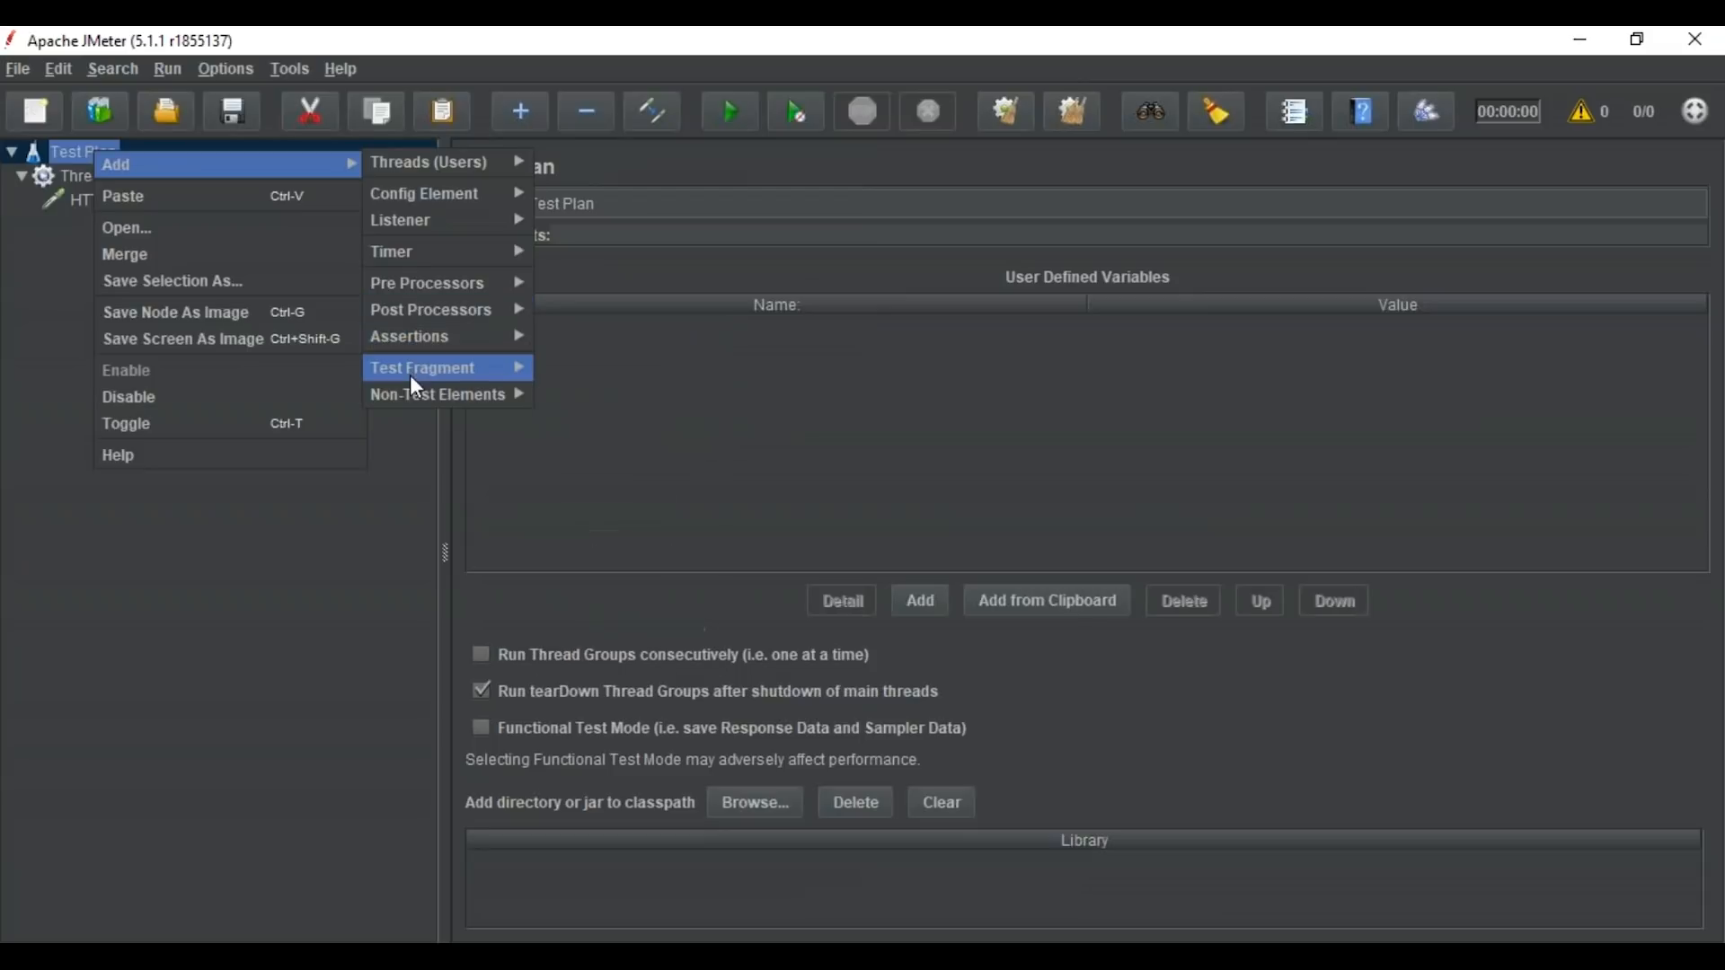
pyautogui.moveTo(414, 394)
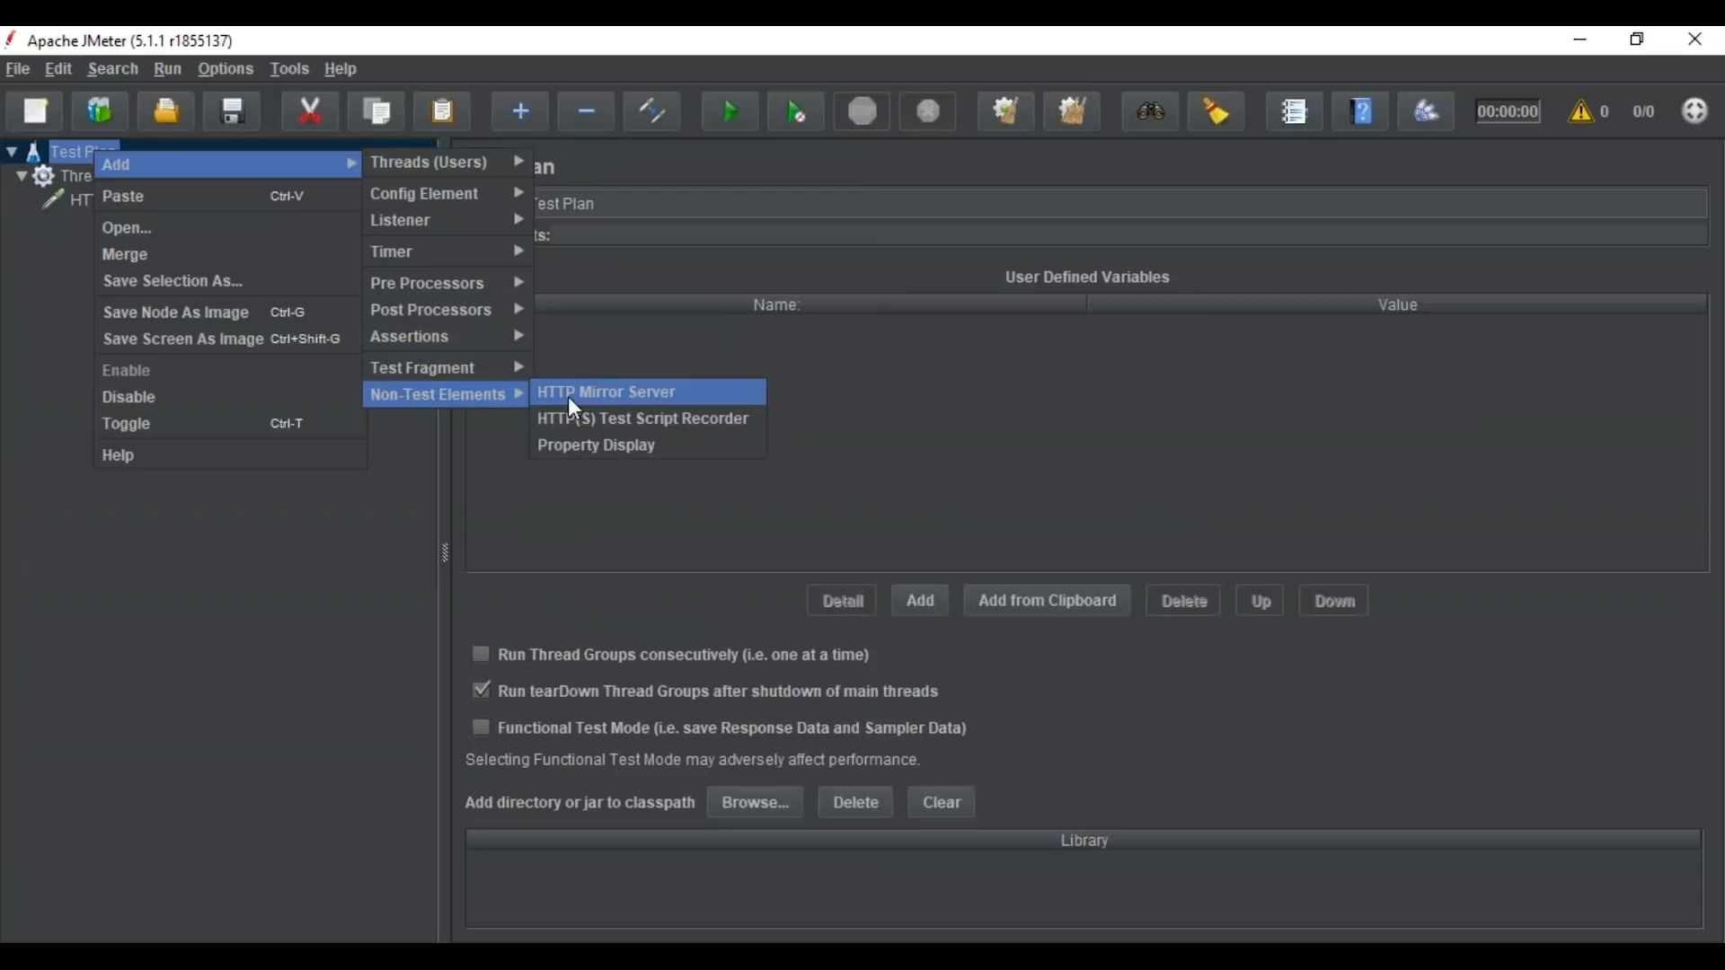
pyautogui.click(642, 428)
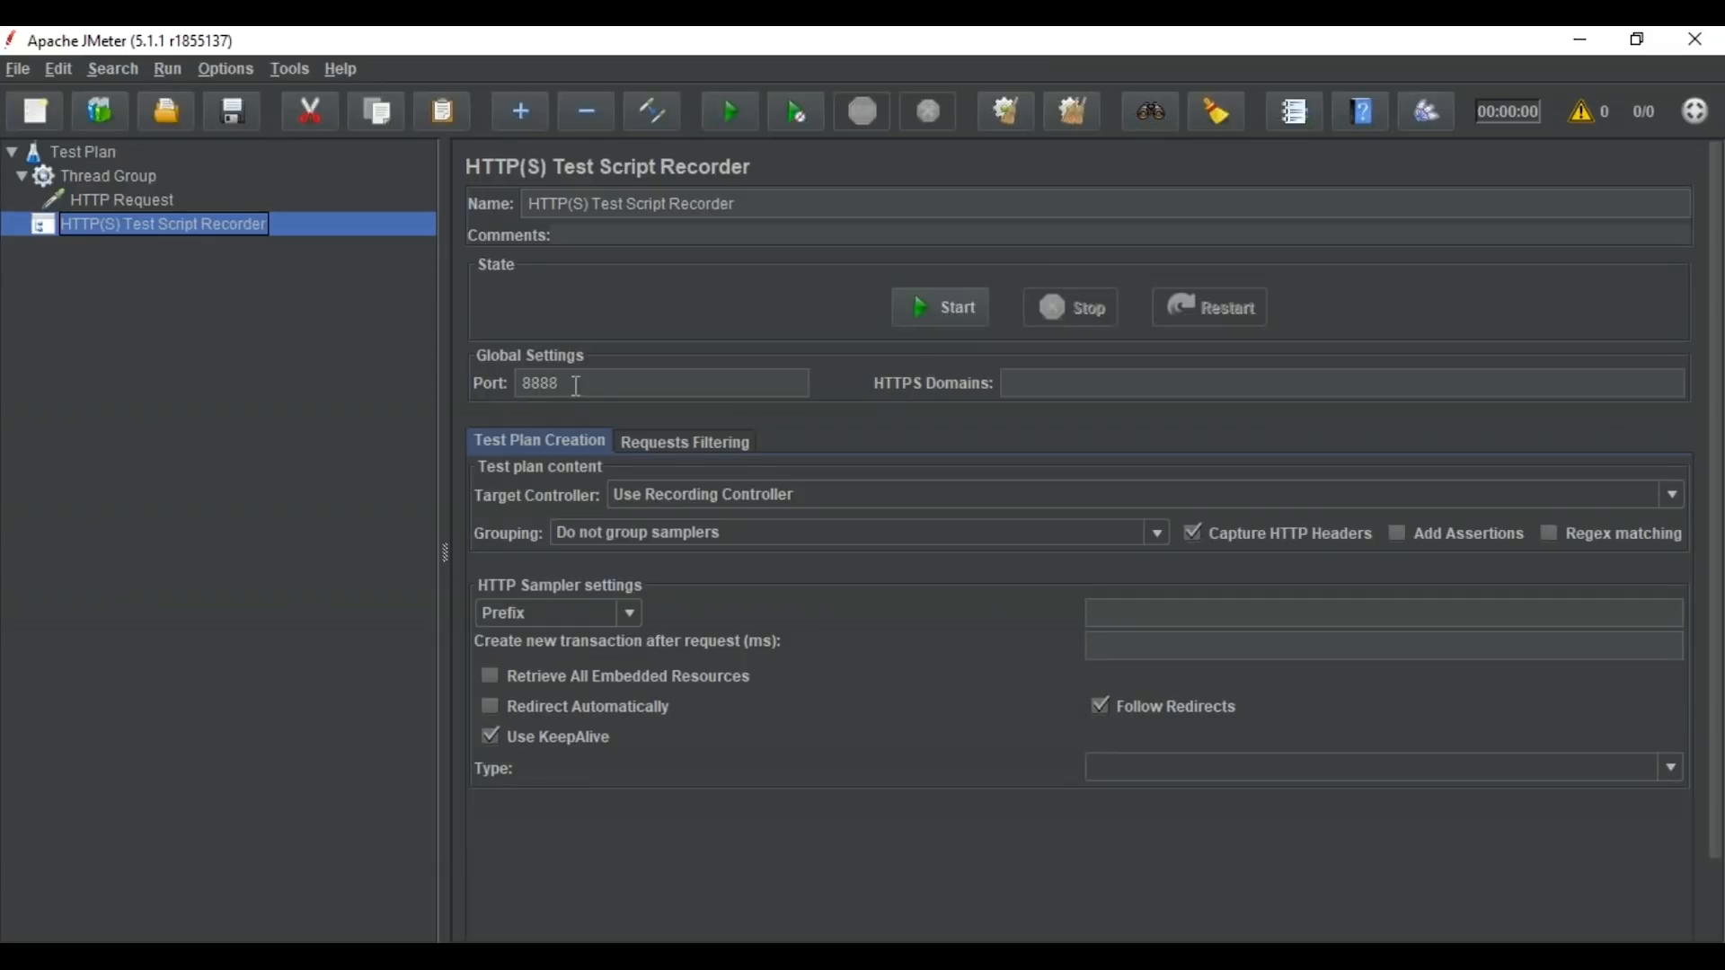
# - Set the port of the HTTP(S) Test Script Recorder to 8181
pyautogui.moveTo(576, 386); pyautogui.dragTo(496, 393)
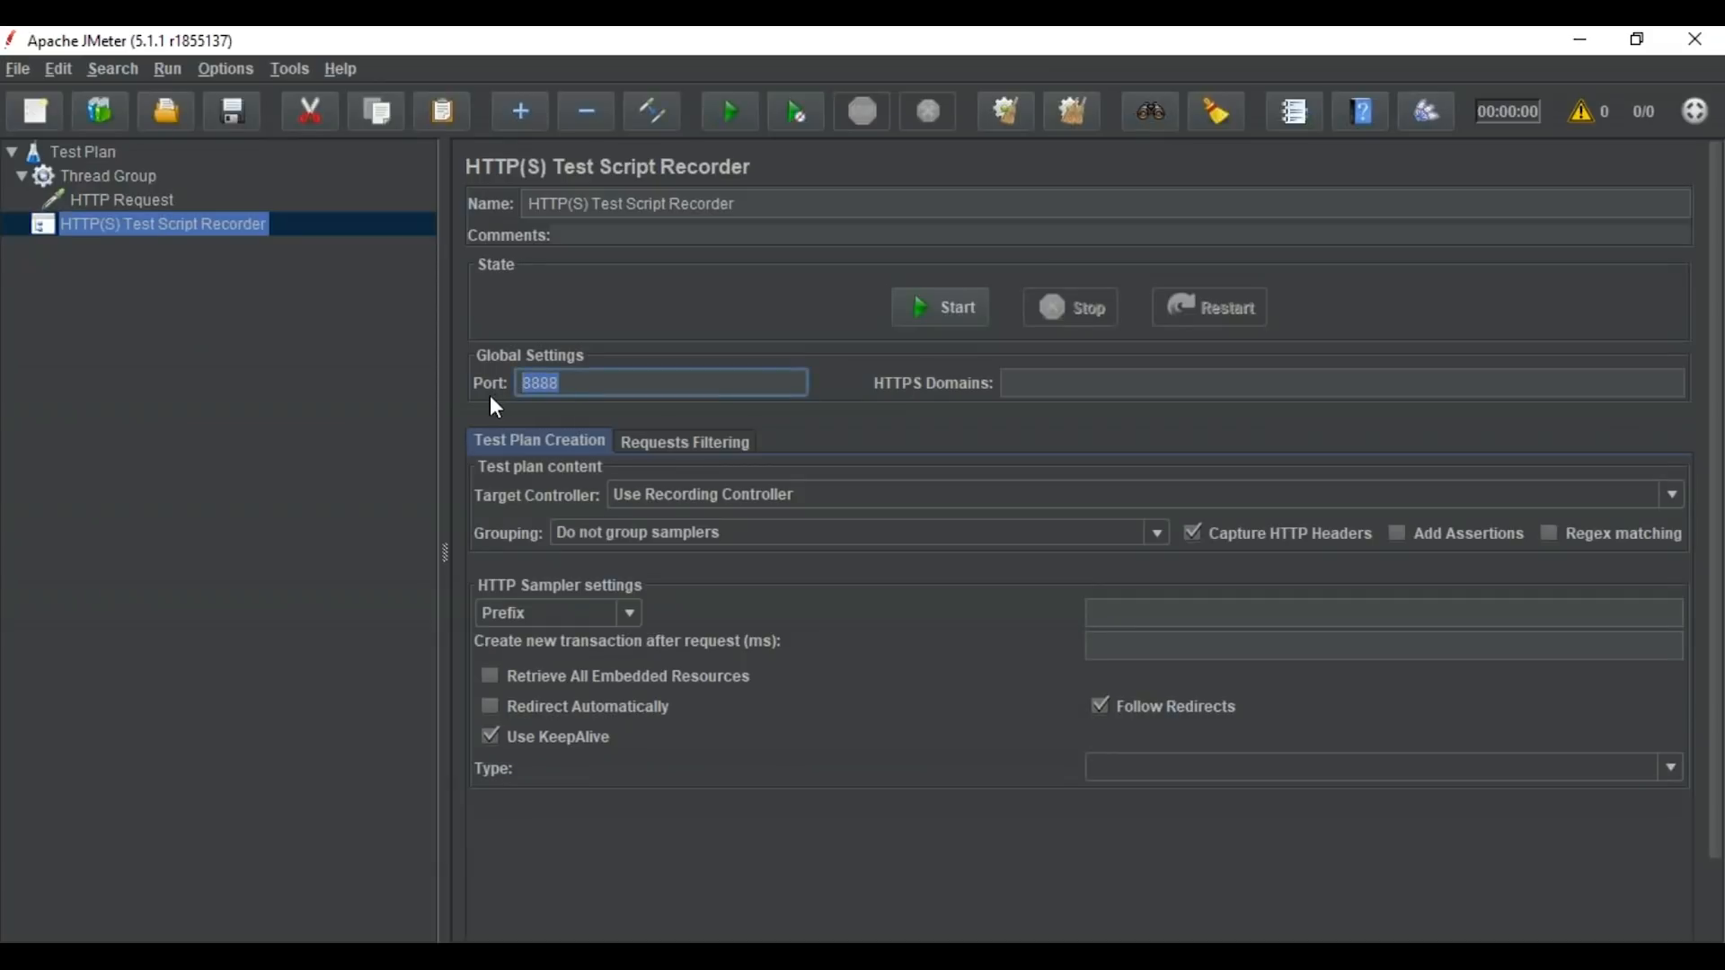
pyautogui.write('8181')
pyautogui.click(300, 409)
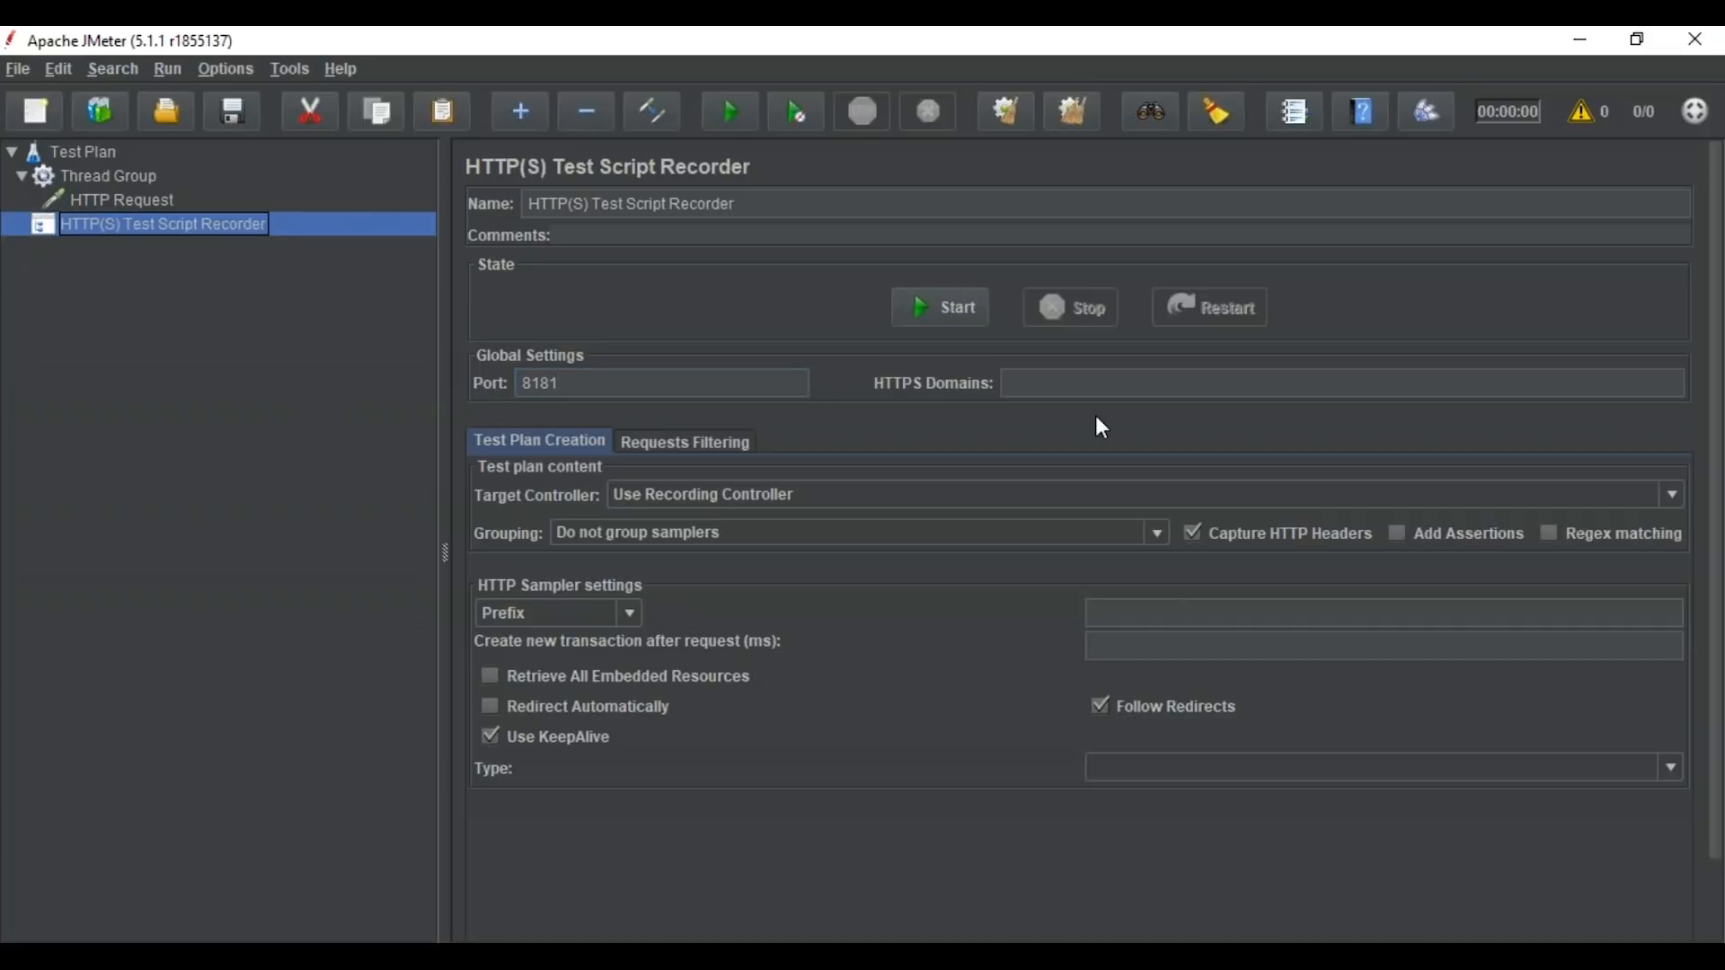
# - Add a Recording Controller to the Thread Group as a logic controller
pyautogui.click(84, 177)
pyautogui.rightClick(84, 177)
pyautogui.moveTo(280, 189)
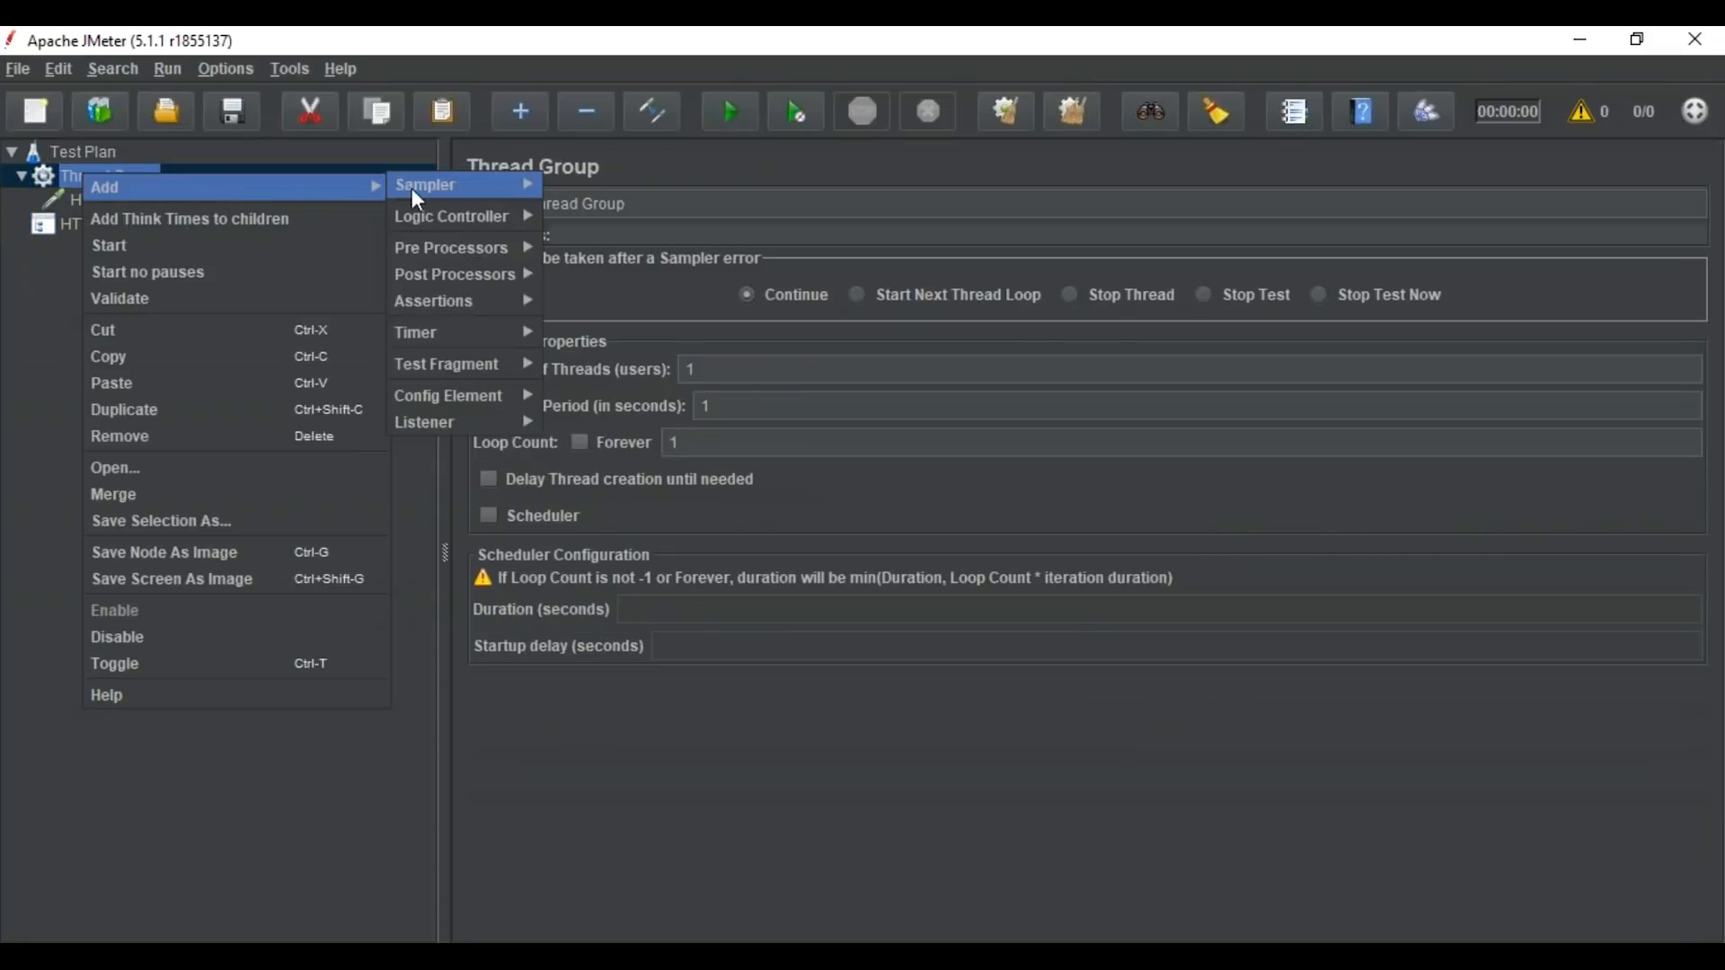
pyautogui.moveTo(441, 212)
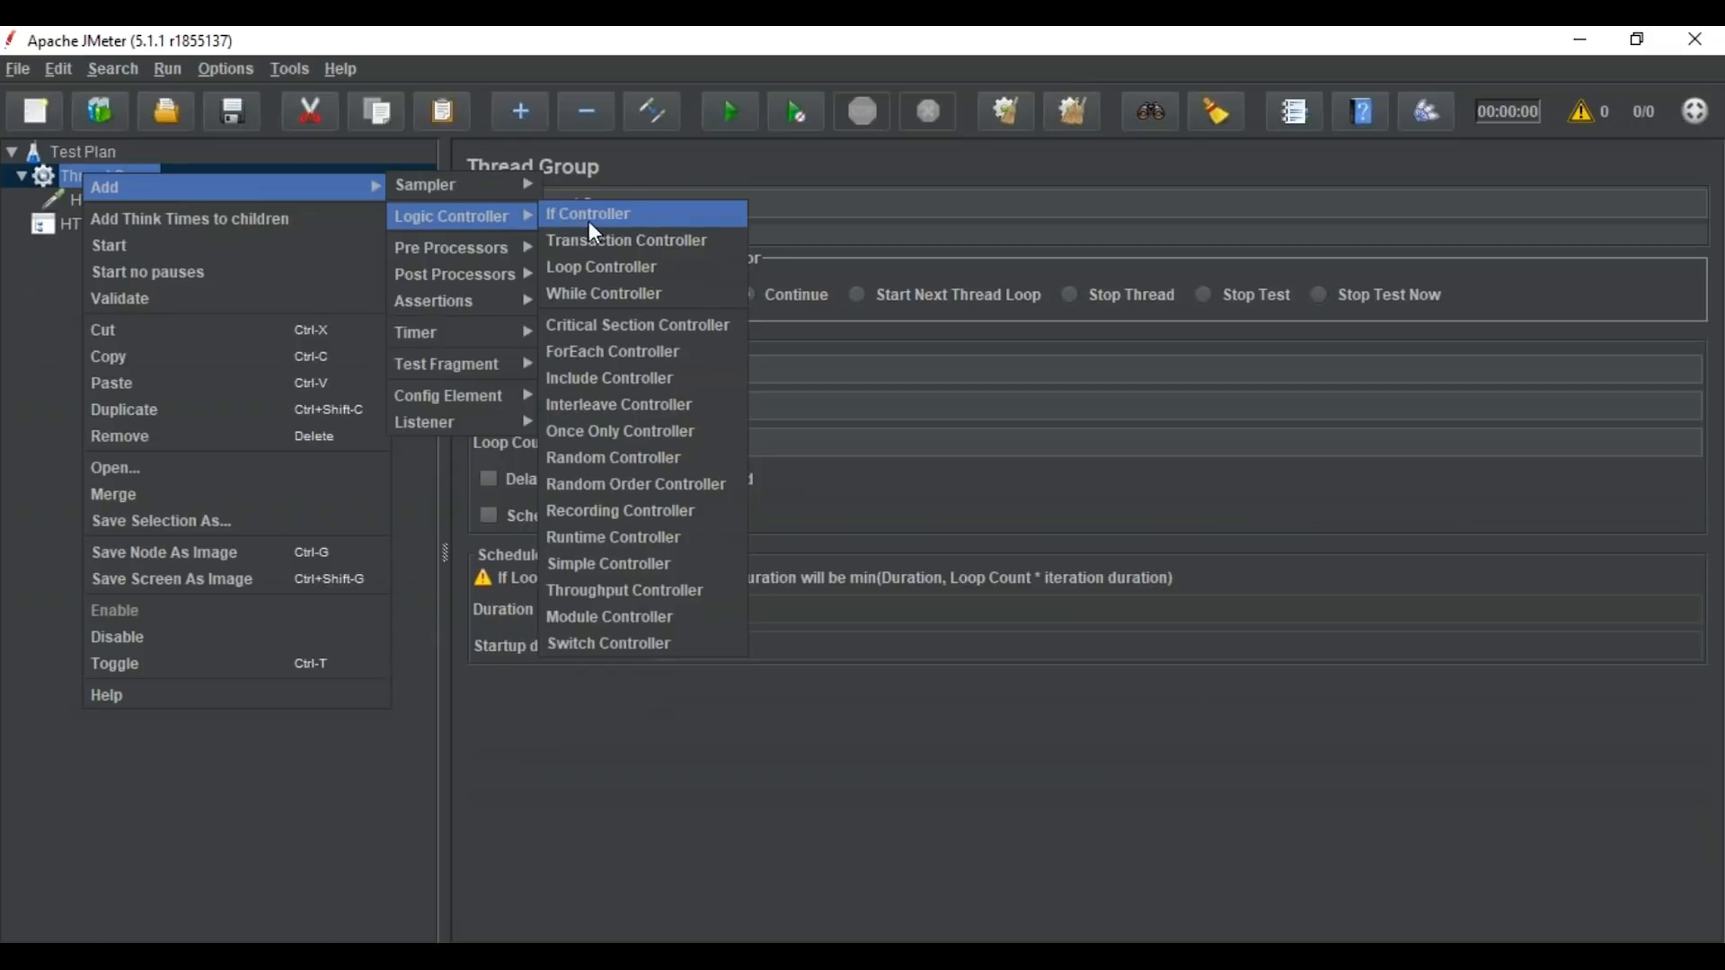
pyautogui.click(628, 511)
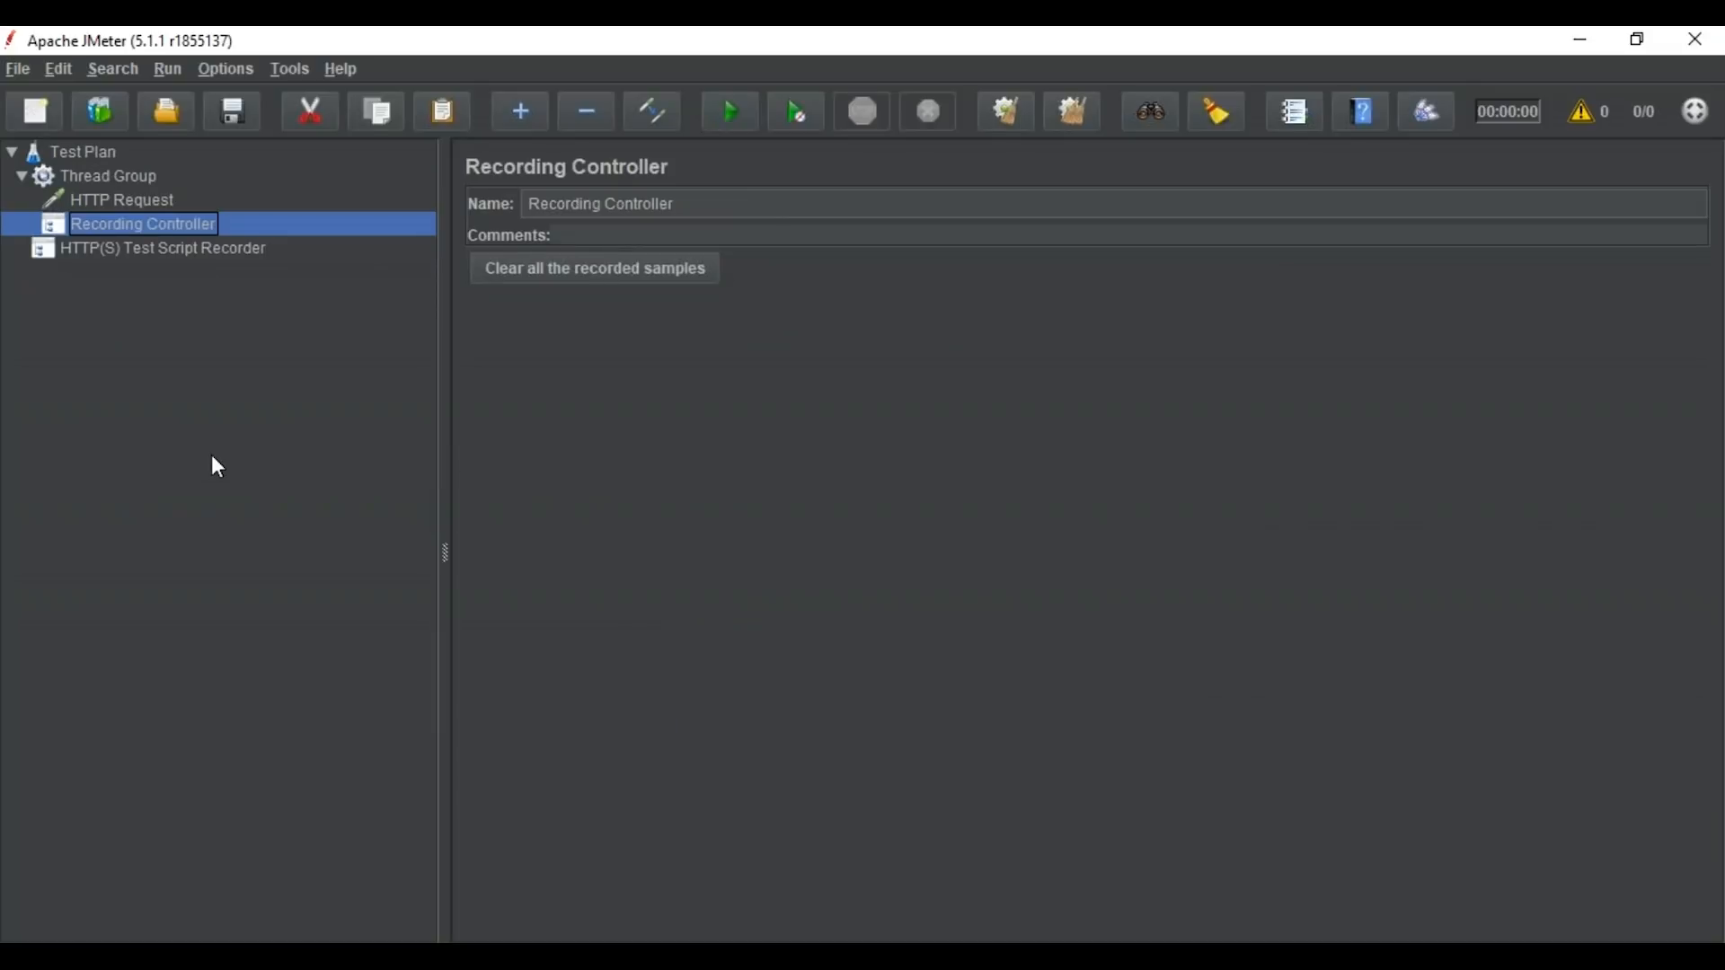
# - Rename the Recording Controller under the Thread Group to "cloud computing"
pyautogui.click(117, 251)
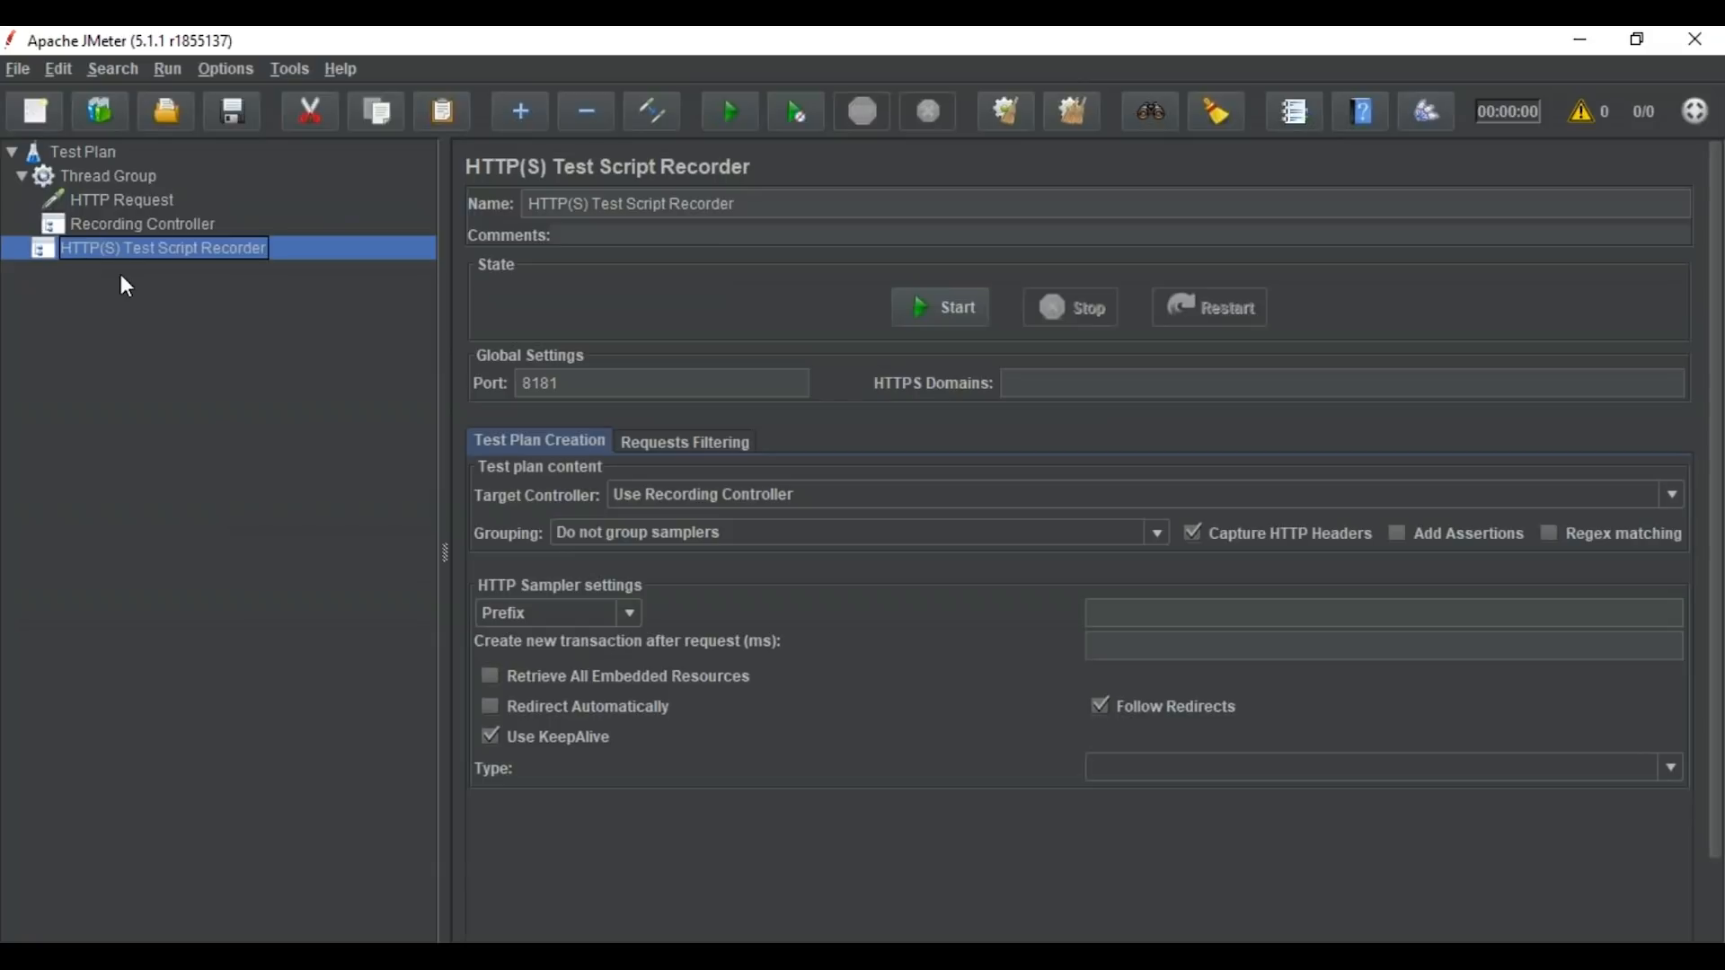
pyautogui.click(159, 231)
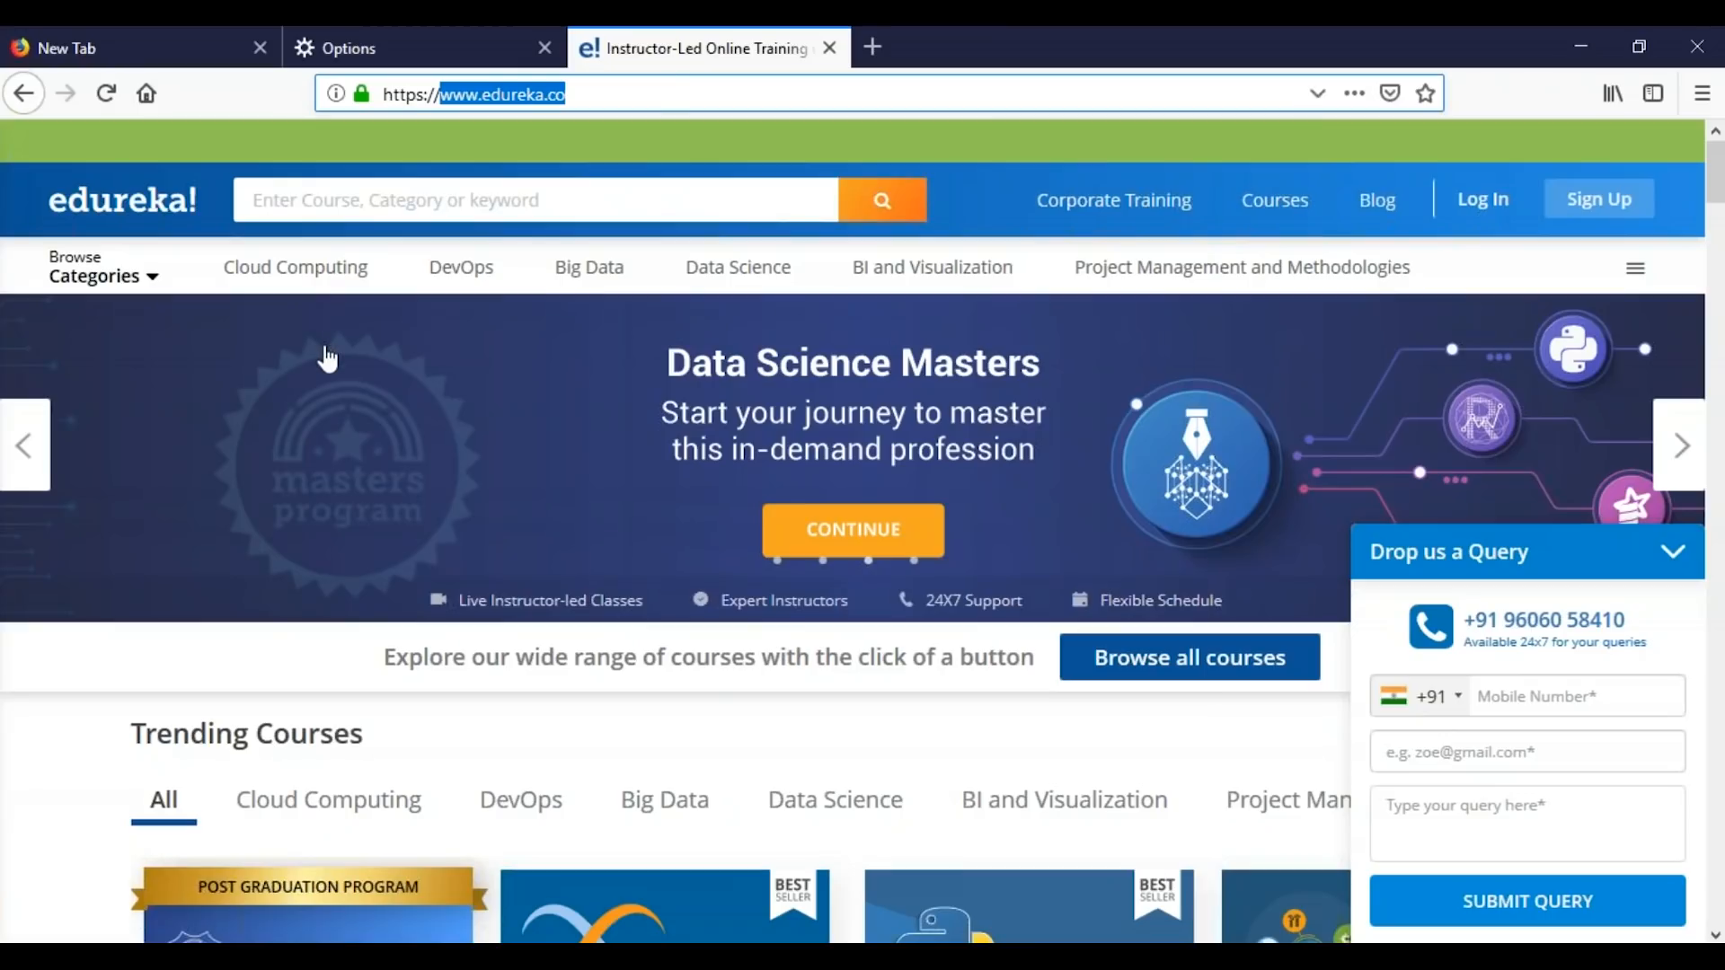
pyautogui.moveTo(184, 278)
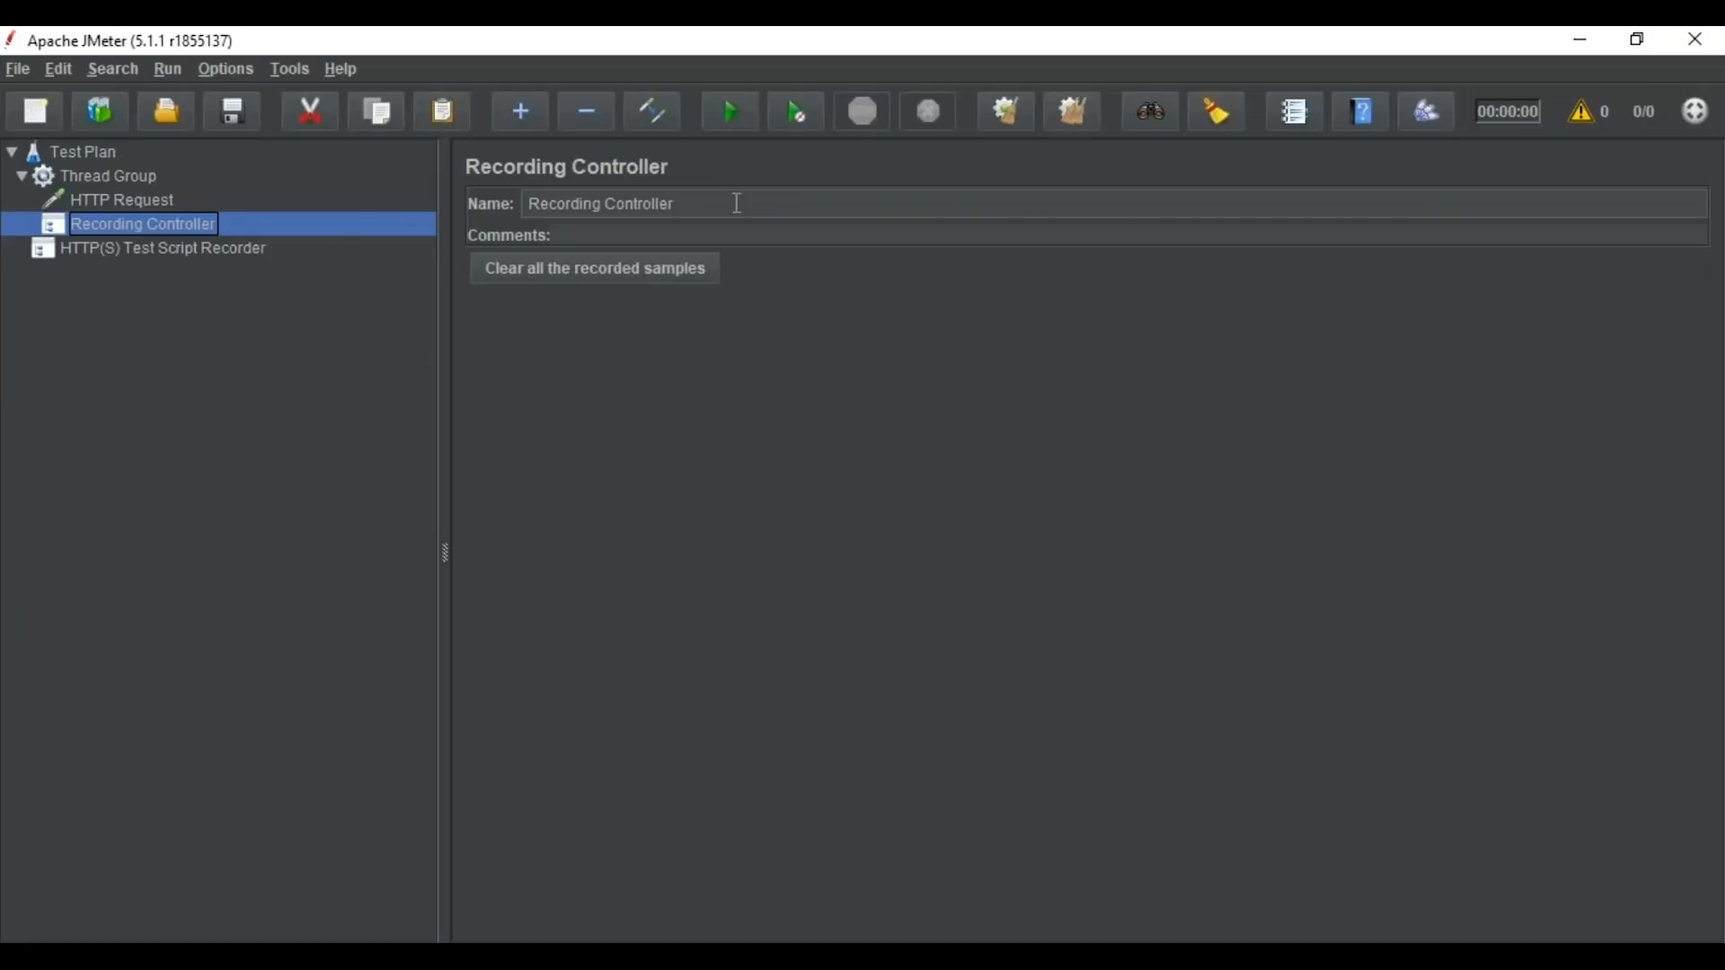
pyautogui.moveTo(693, 200); pyautogui.dragTo(531, 202)
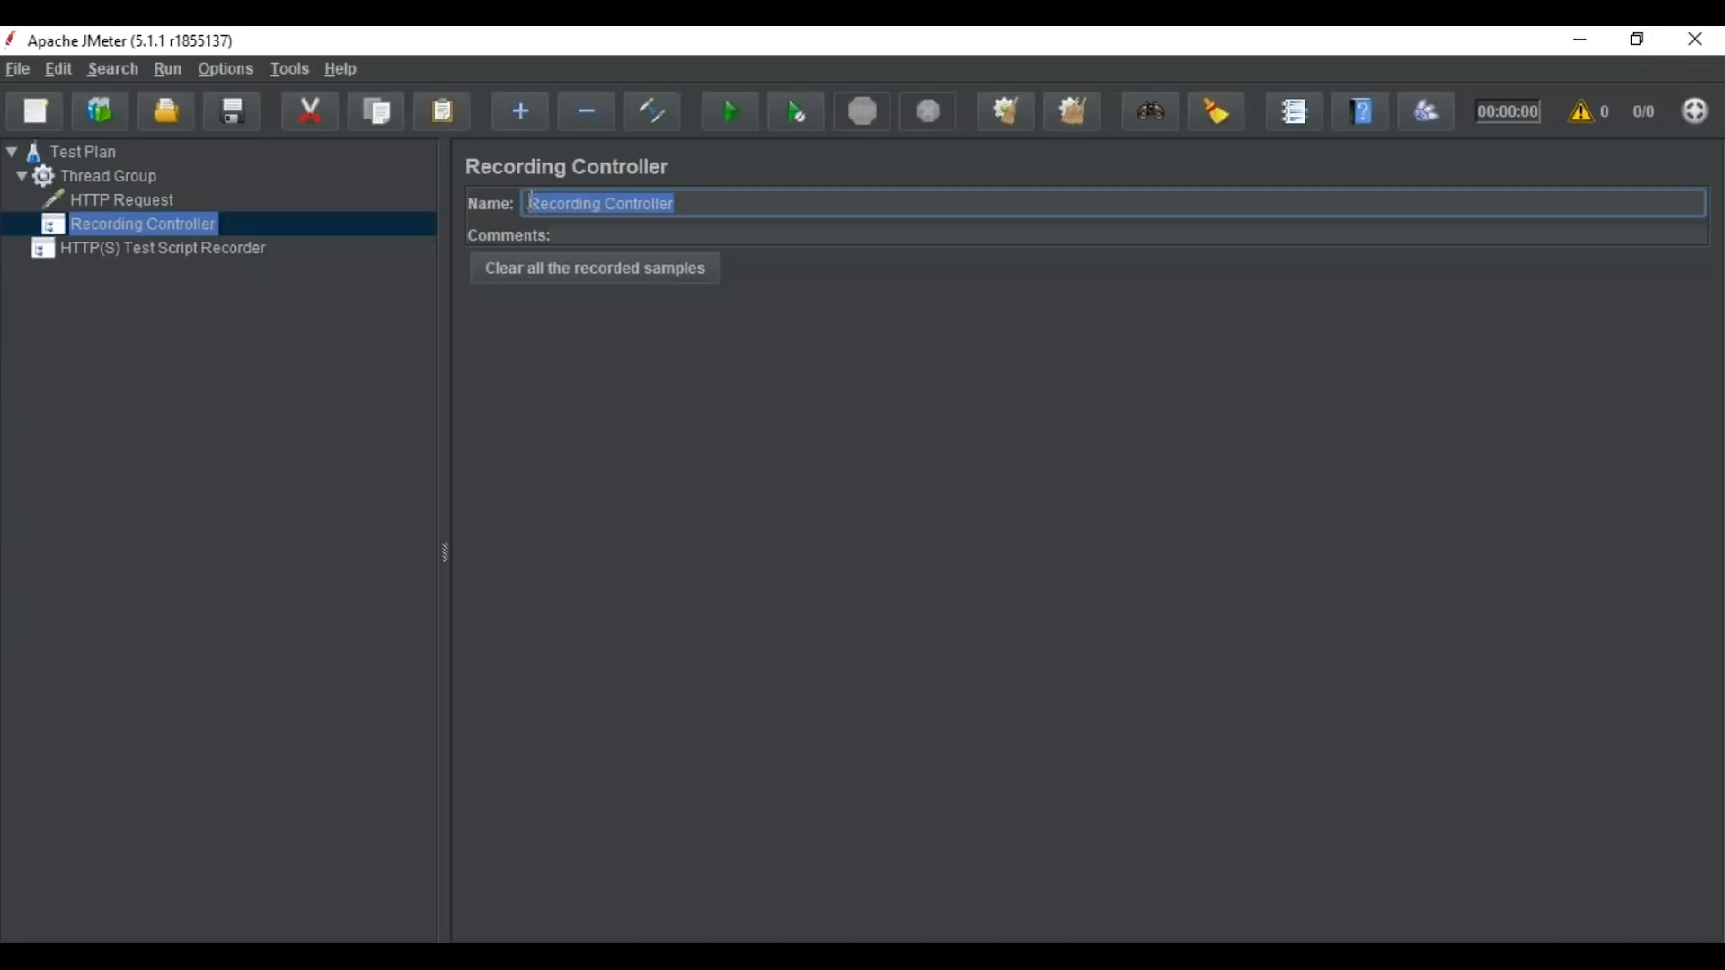
pyautogui.write('cloud com')
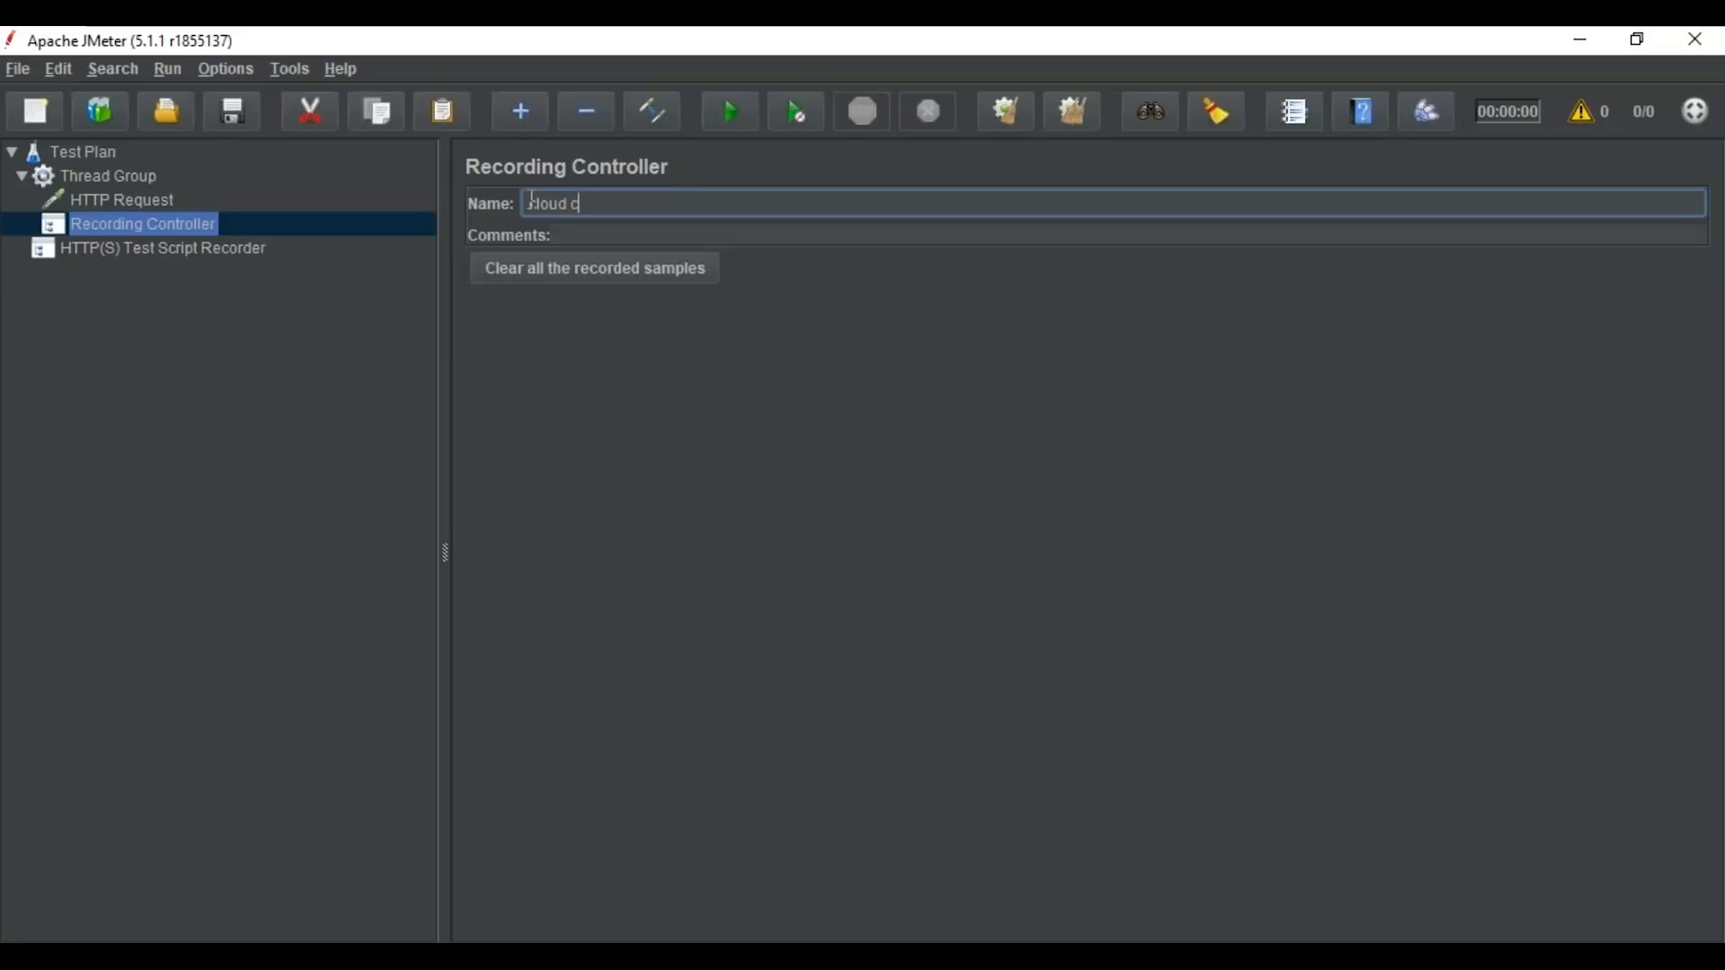
pyautogui.write('puting')
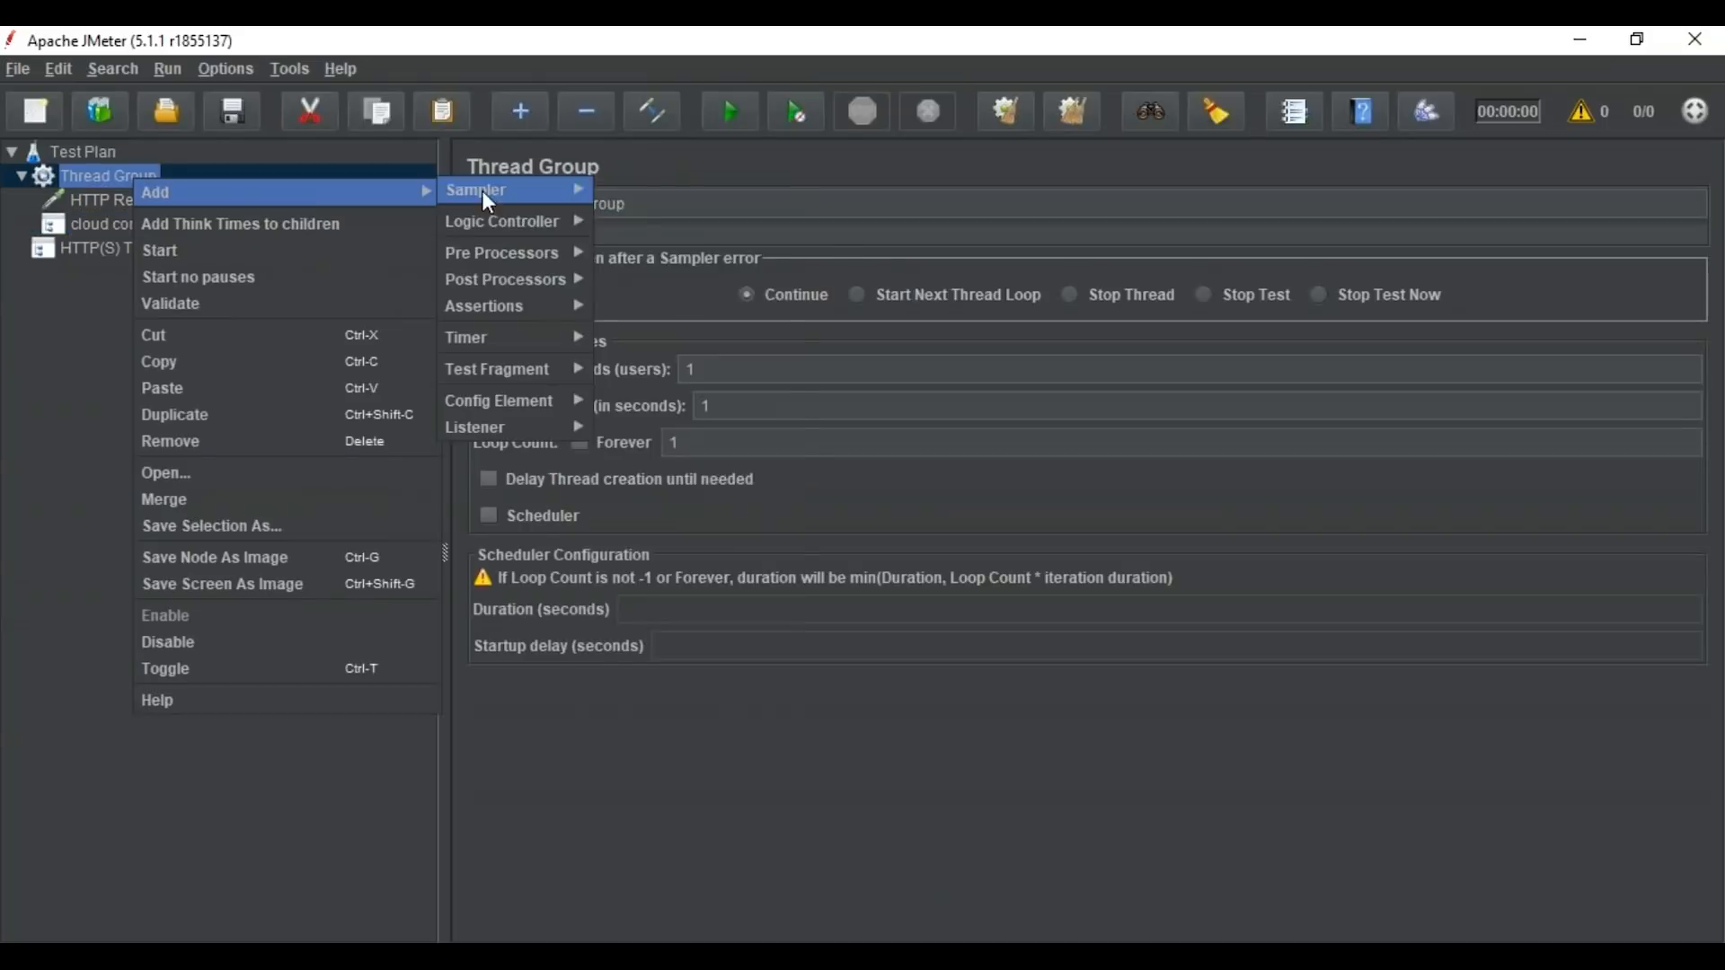
# - Add a second Recording Controller to the Thread Group and name it "software testing"
pyautogui.moveTo(514, 221)
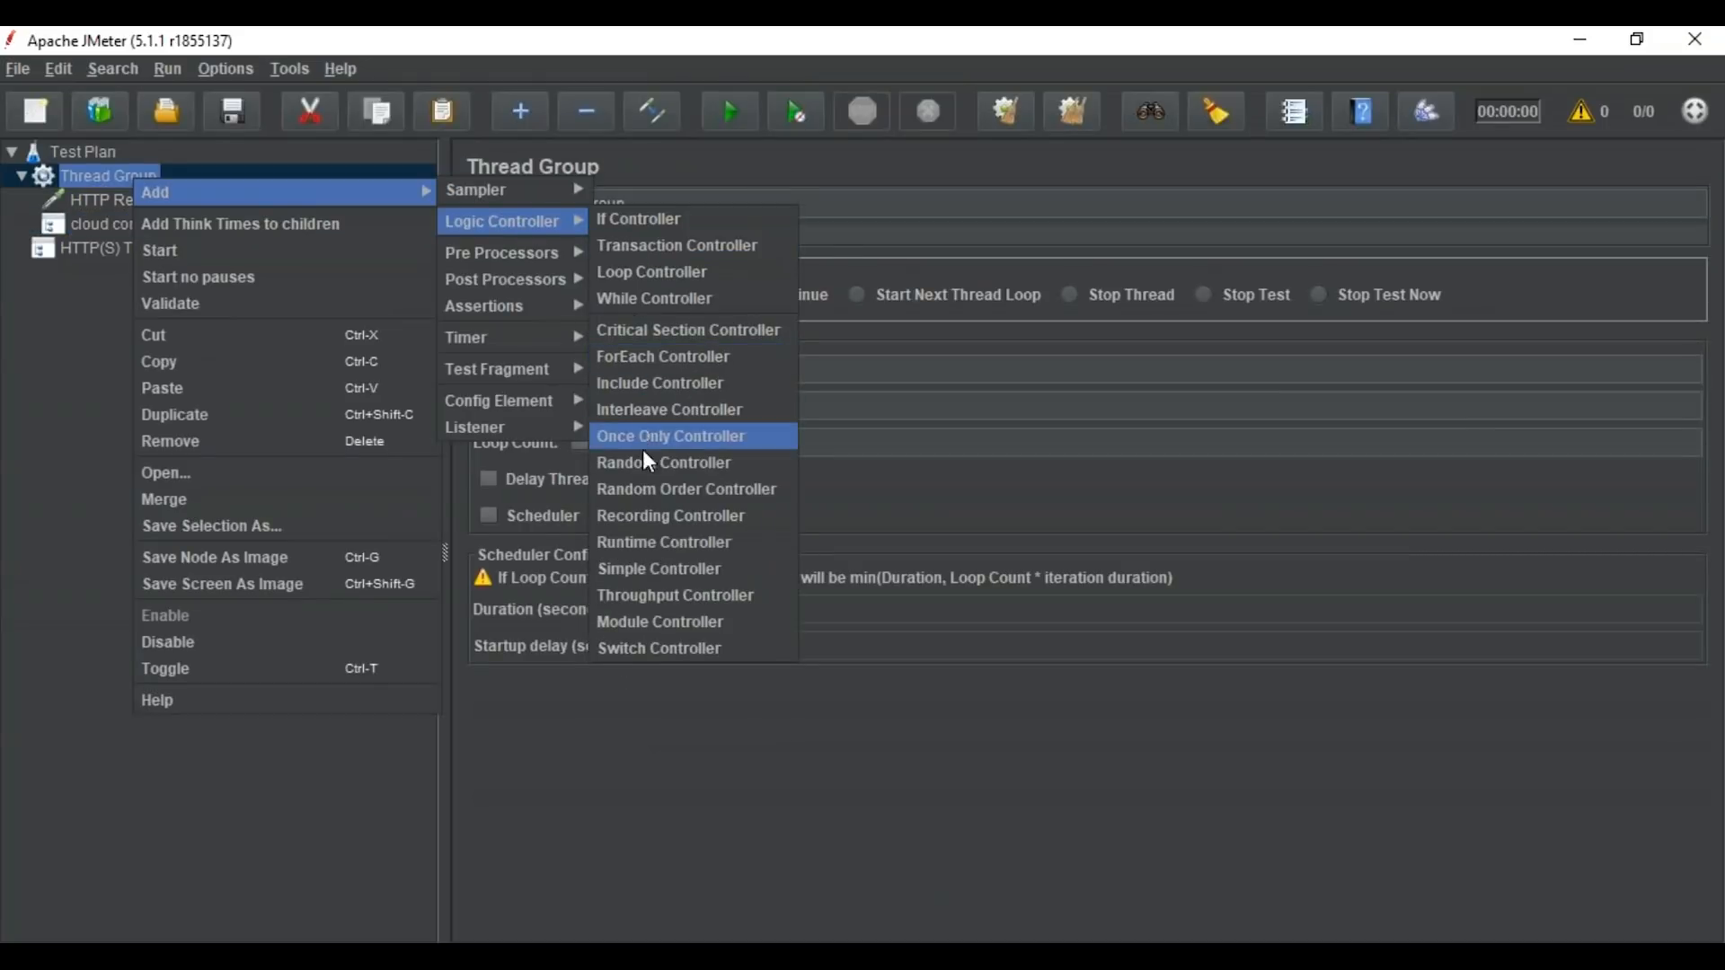
pyautogui.click(659, 519)
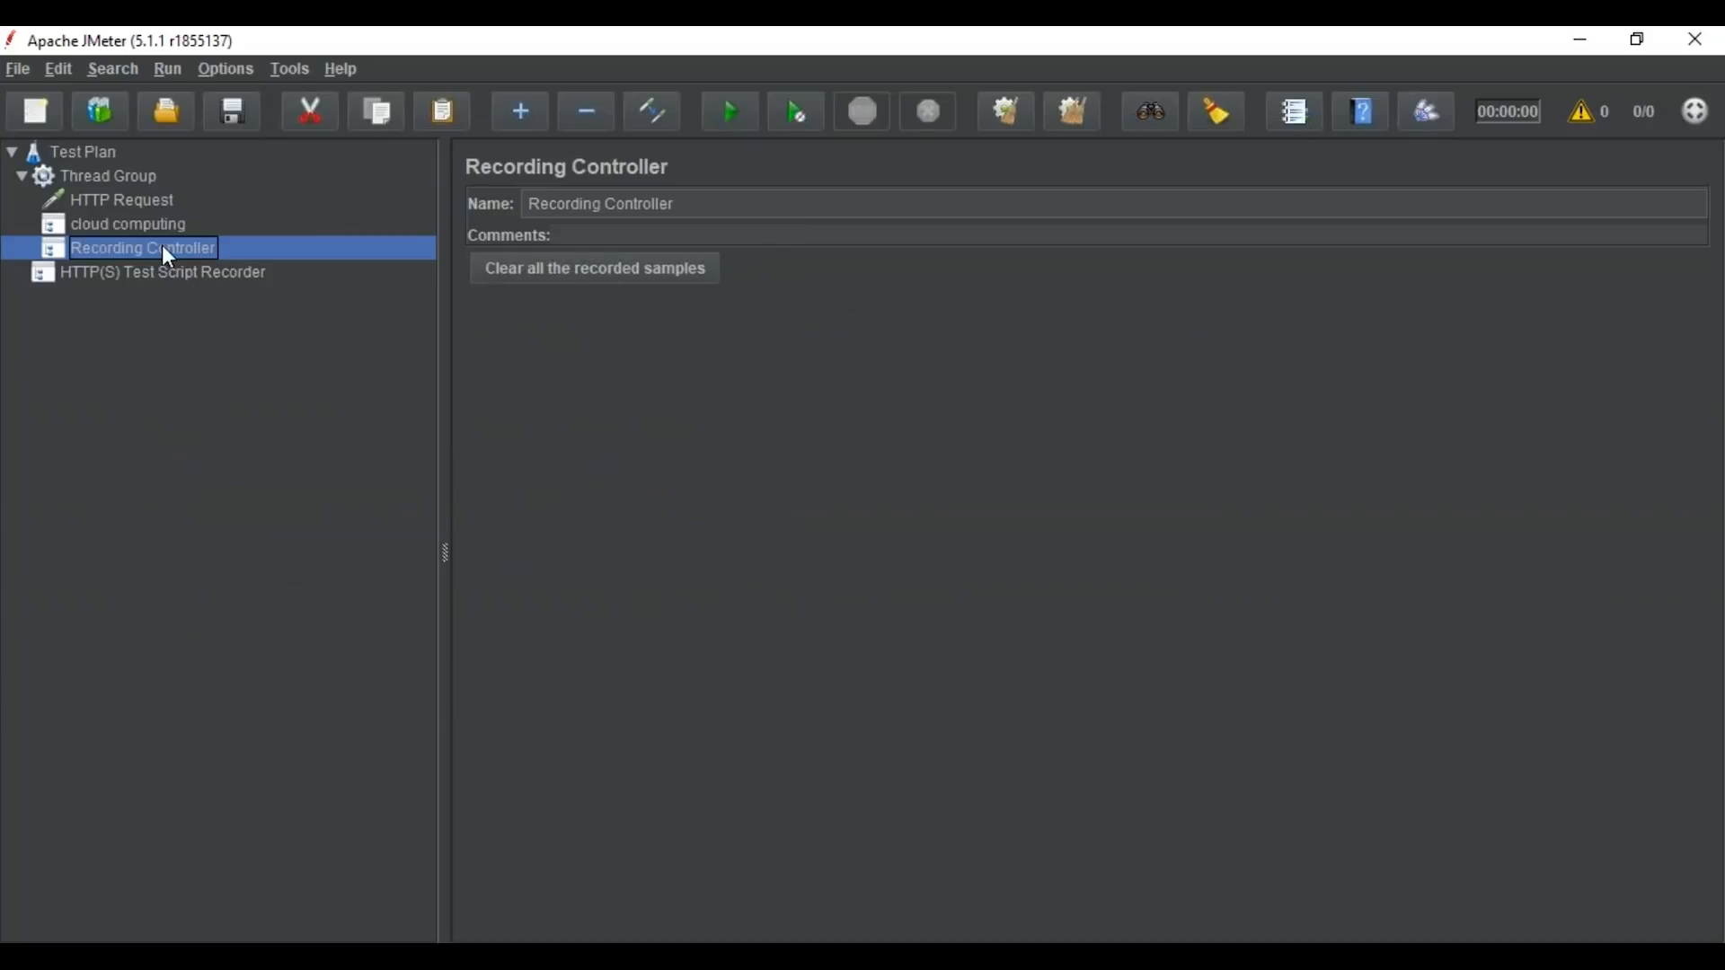
pyautogui.press('Tab')
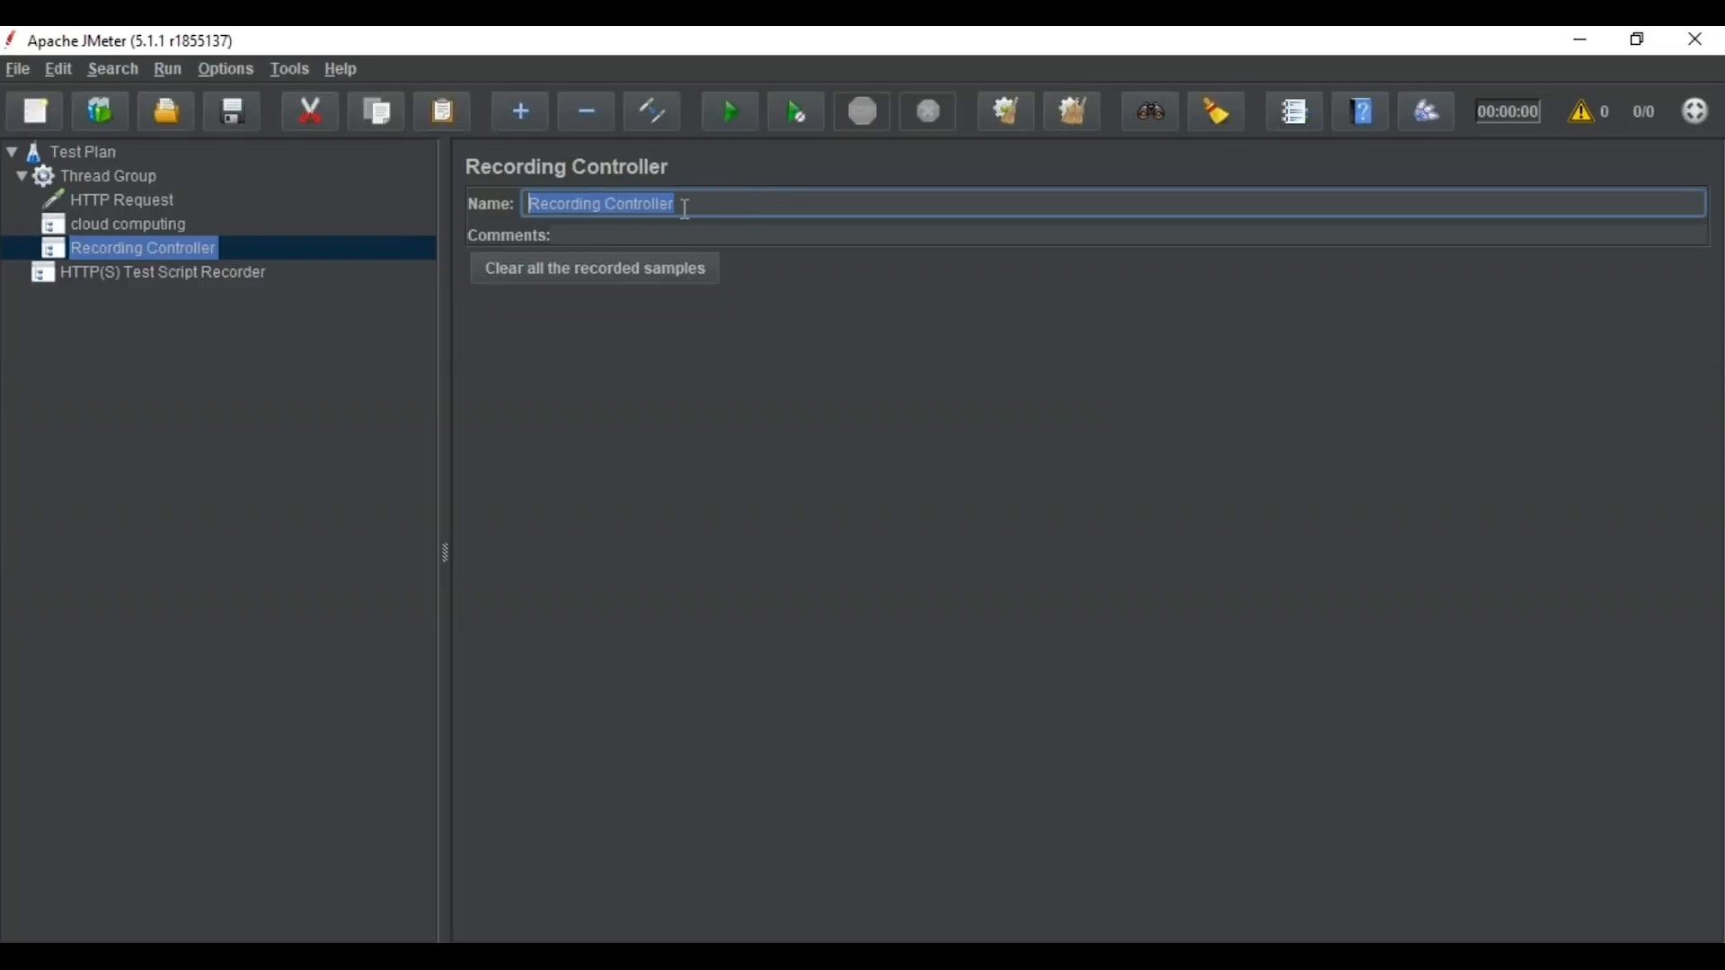
pyautogui.write('softwa')
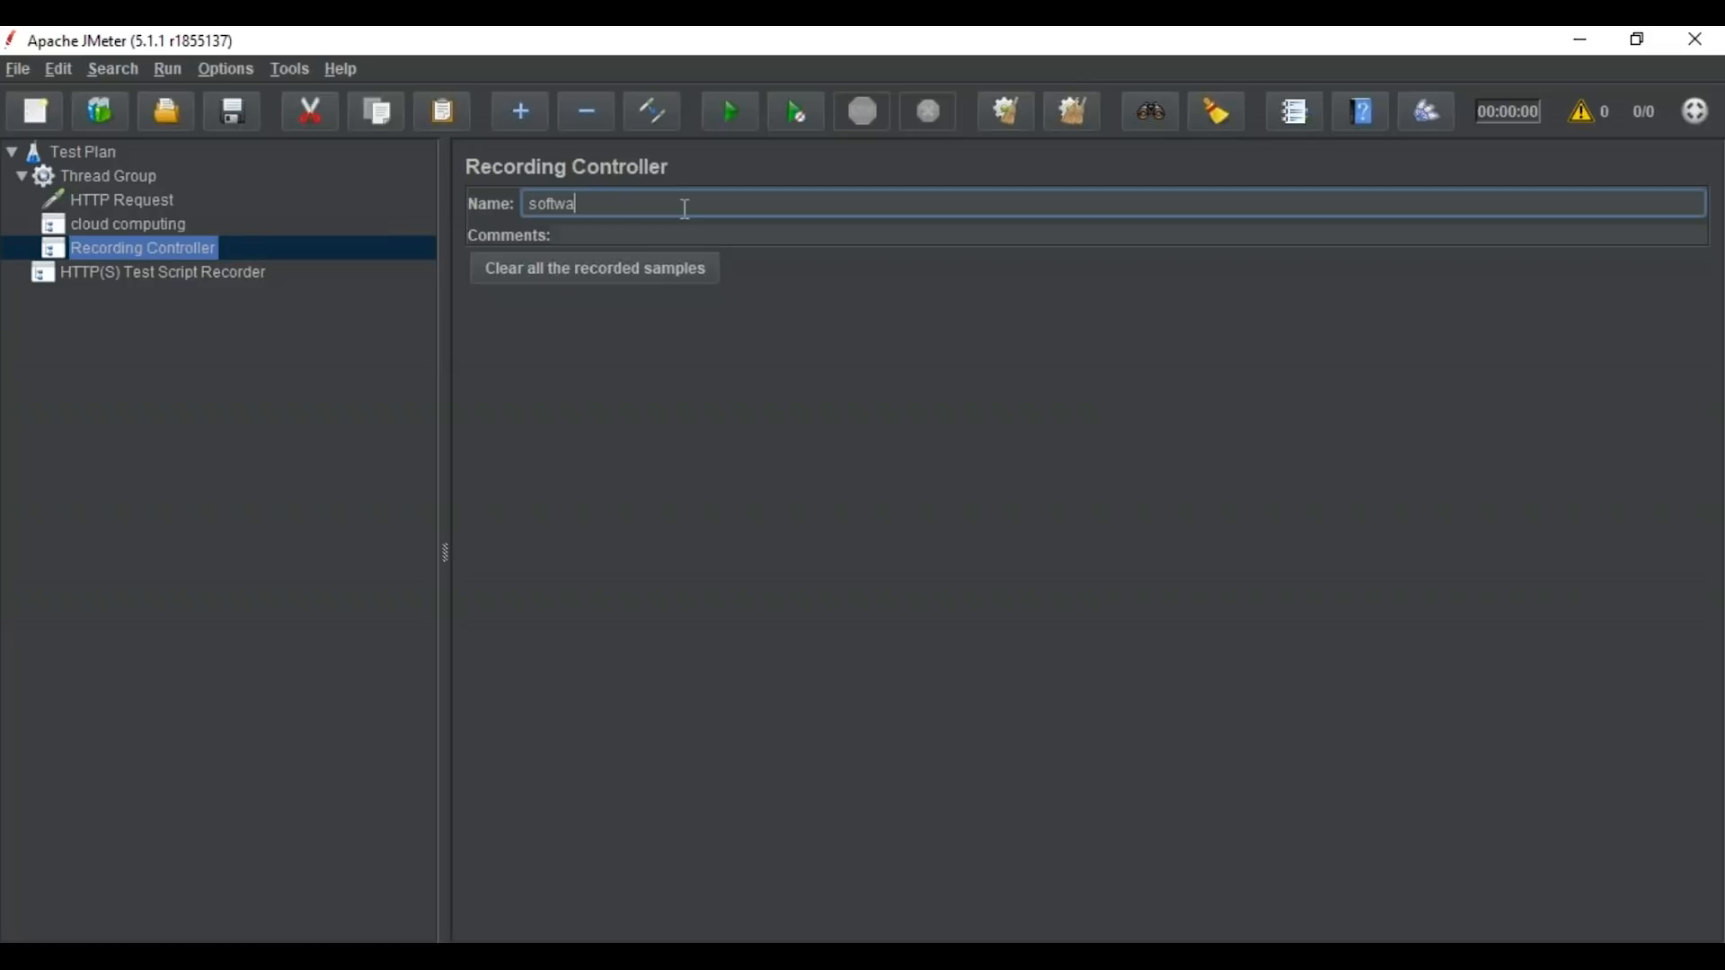
pyautogui.write('re testing')
# - Add a third Recording Controller to the Thread Group and name it "homepage"
pyautogui.click(126, 178)
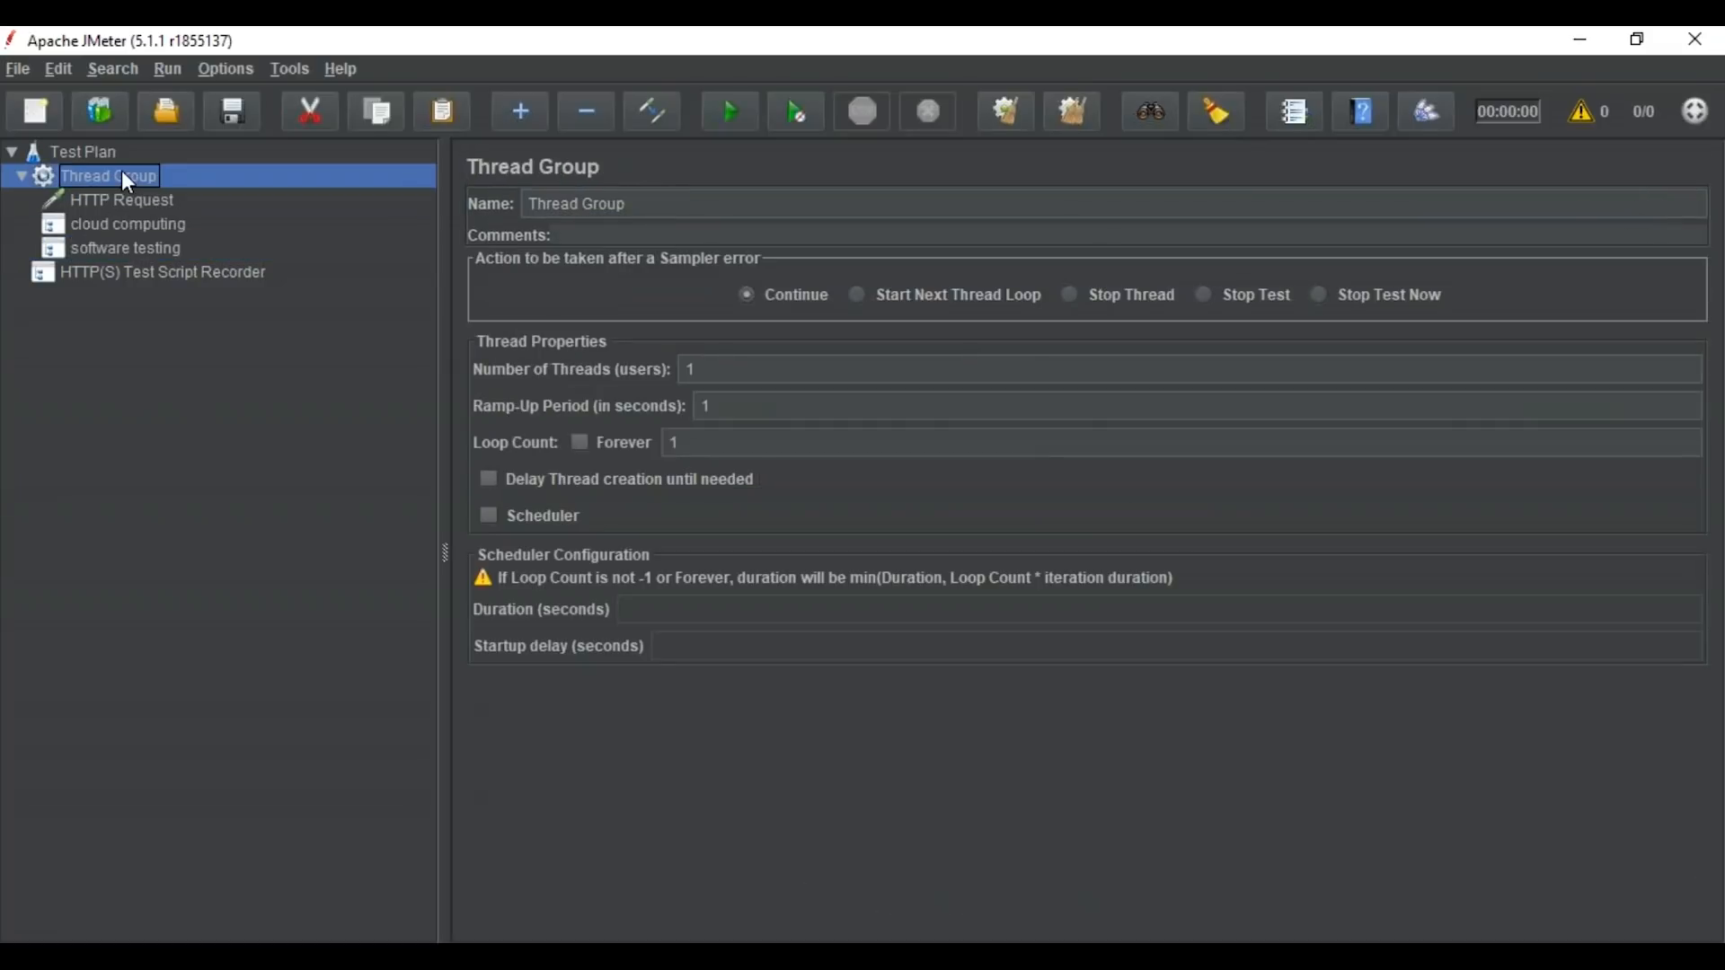
pyautogui.rightClick(121, 170)
pyautogui.moveTo(385, 185)
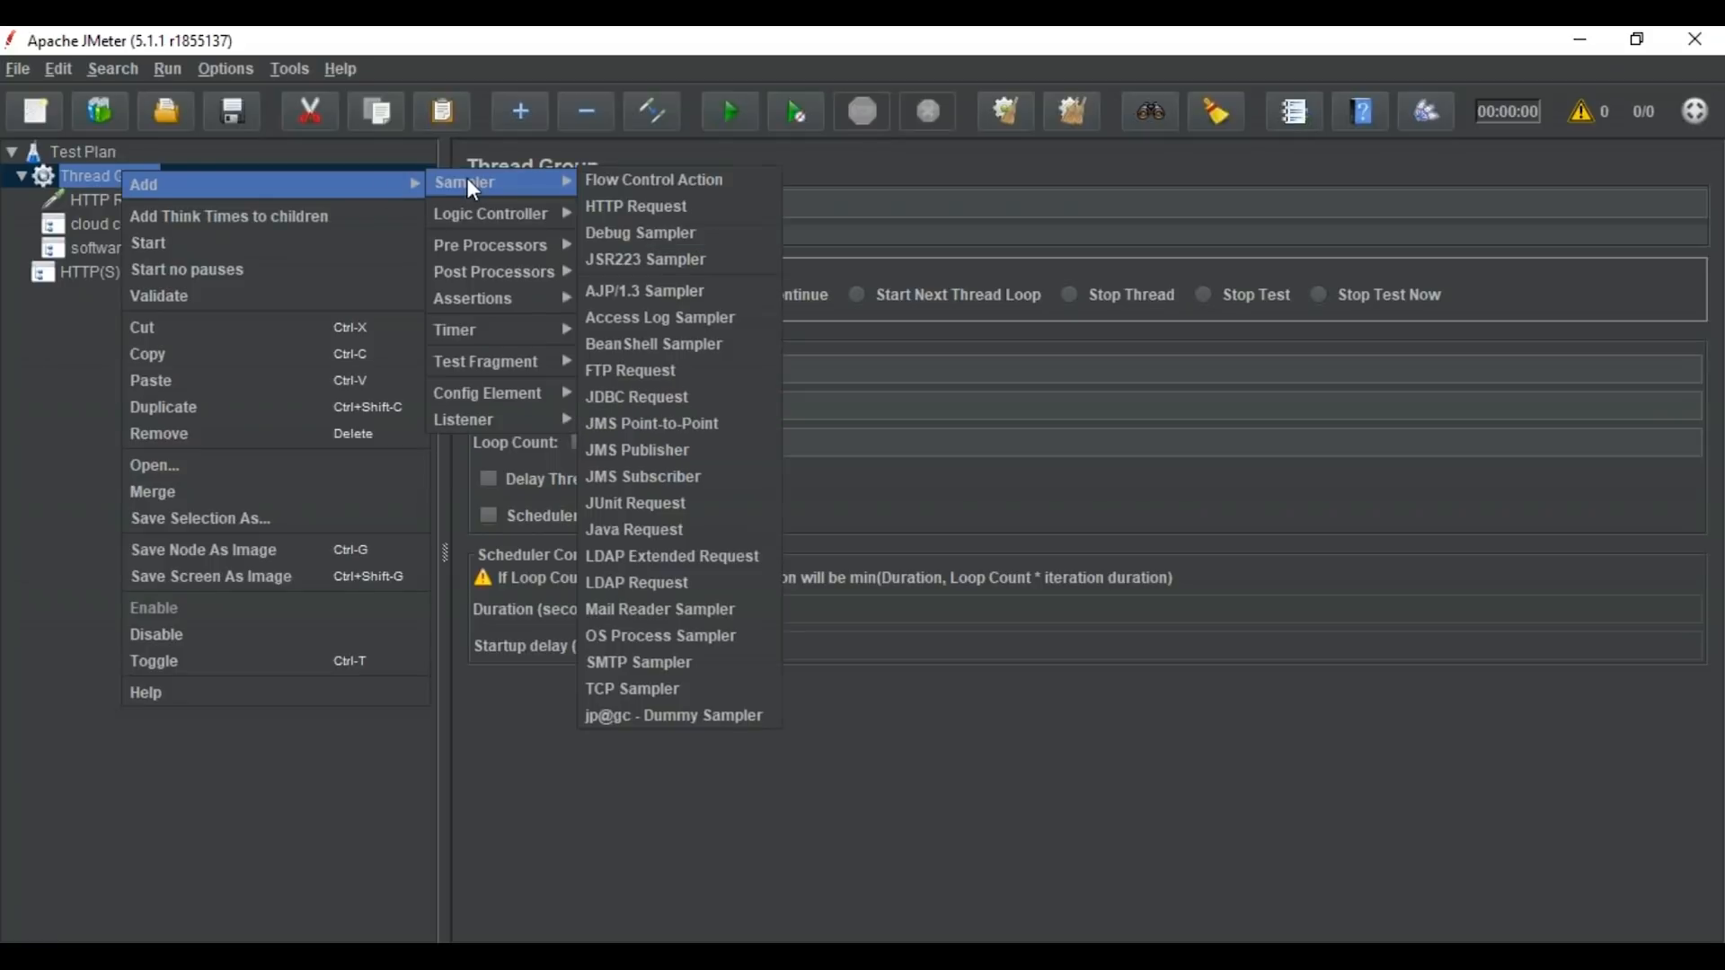
pyautogui.moveTo(473, 220)
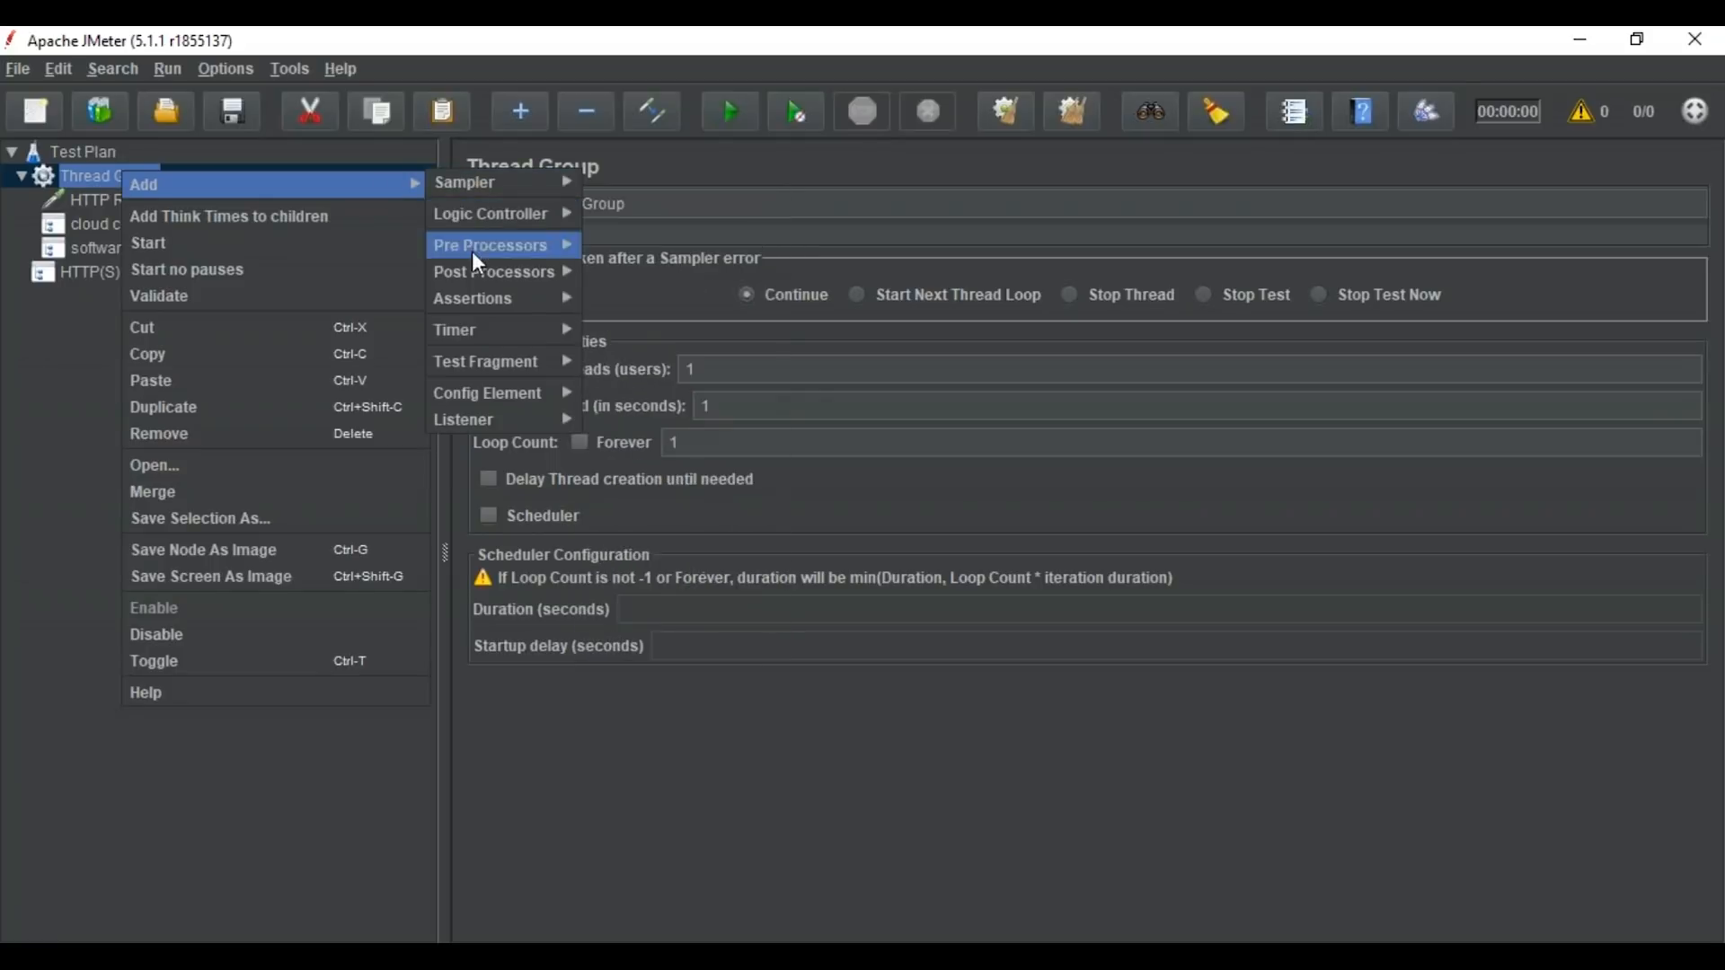
pyautogui.click(646, 510)
pyautogui.click(683, 207)
pyautogui.moveTo(683, 207); pyautogui.dragTo(525, 205)
pyautogui.write('homepage')
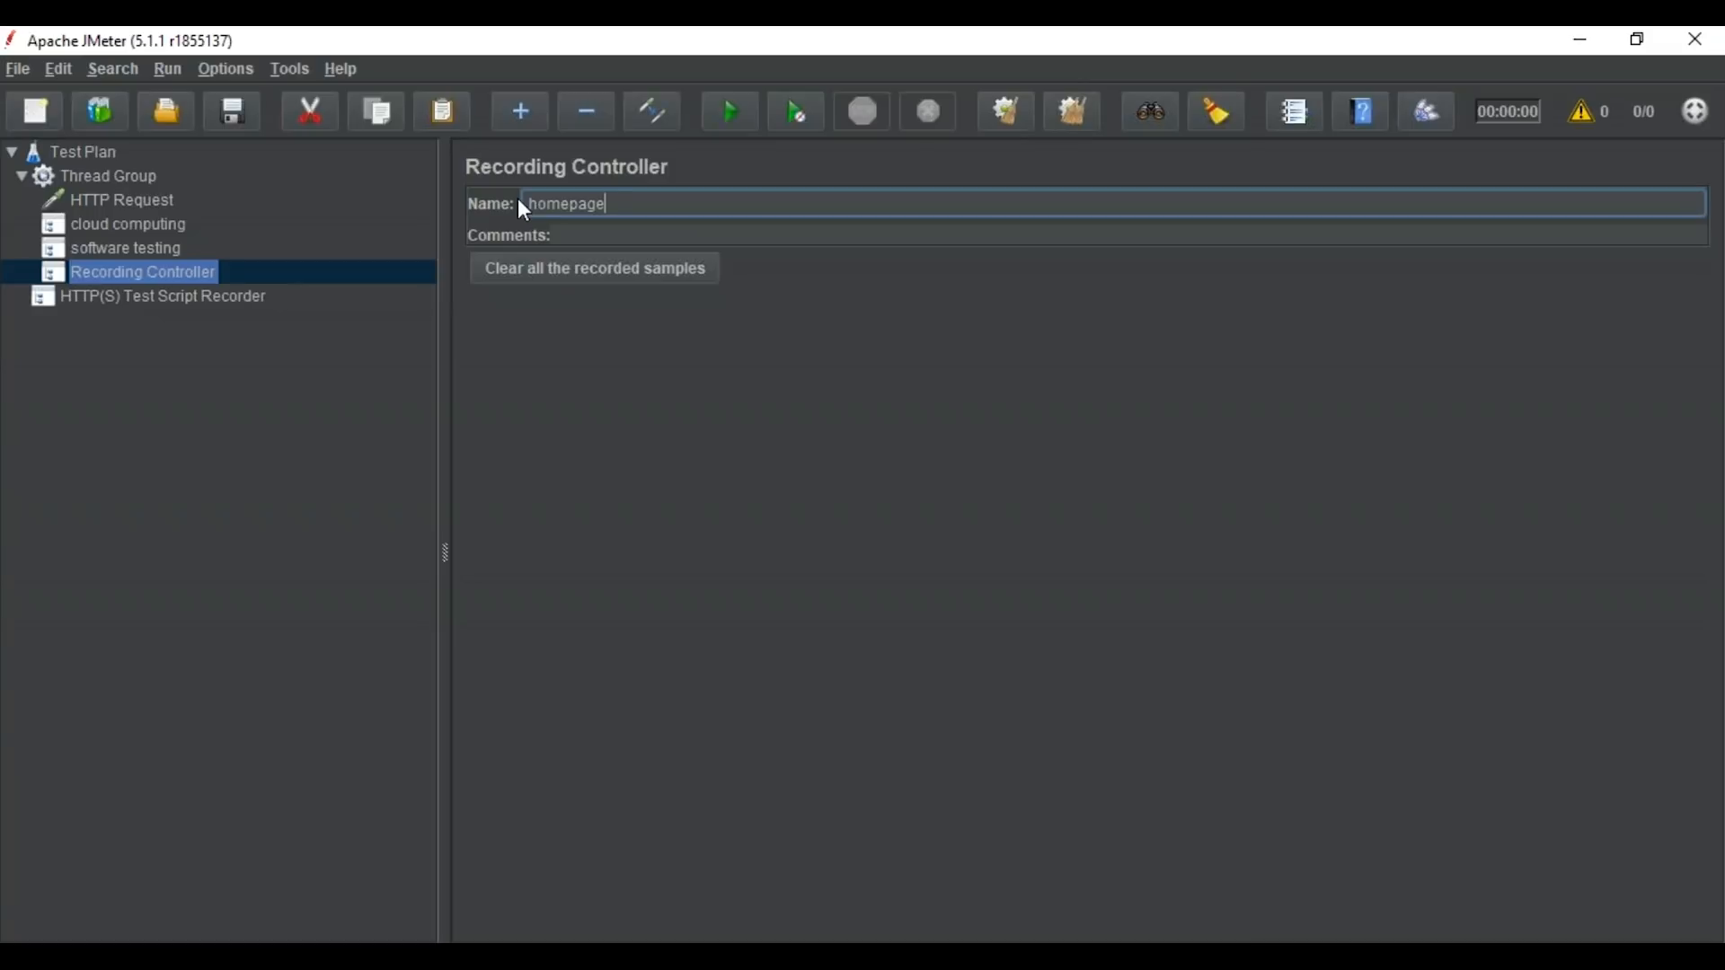
pyautogui.click(188, 412)
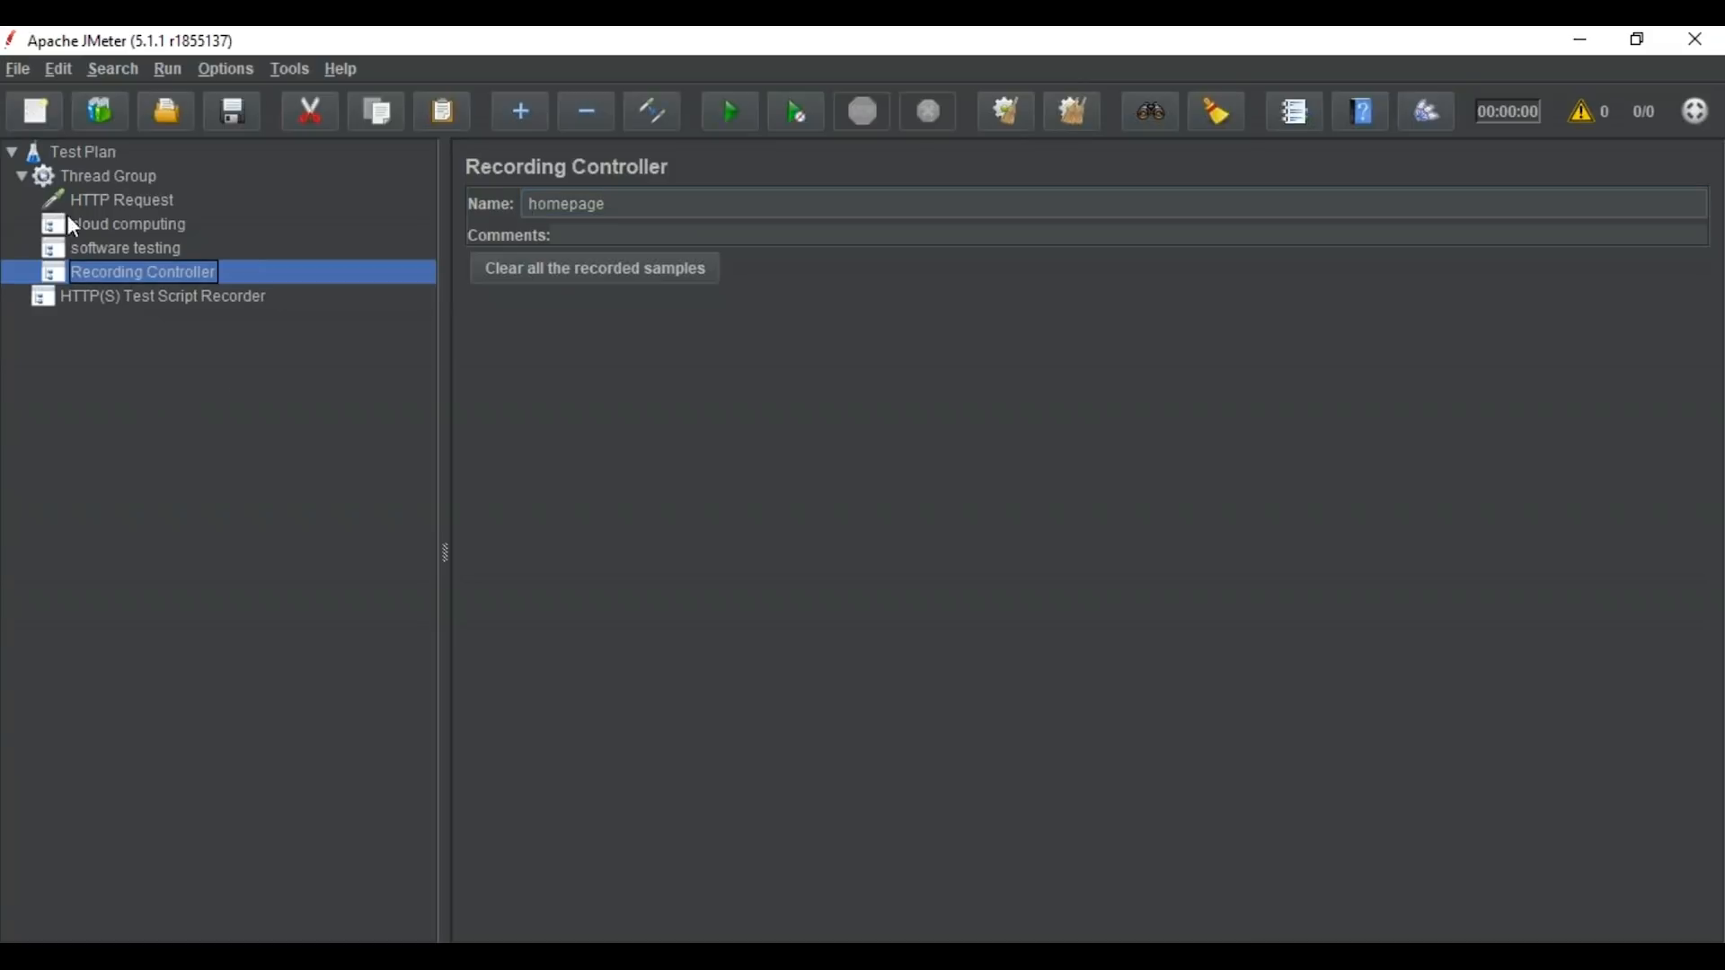
# - Review the test plan's elements and move the homepage controller directly below the HTTP Request, ahead of cloud computing
pyautogui.click(95, 149)
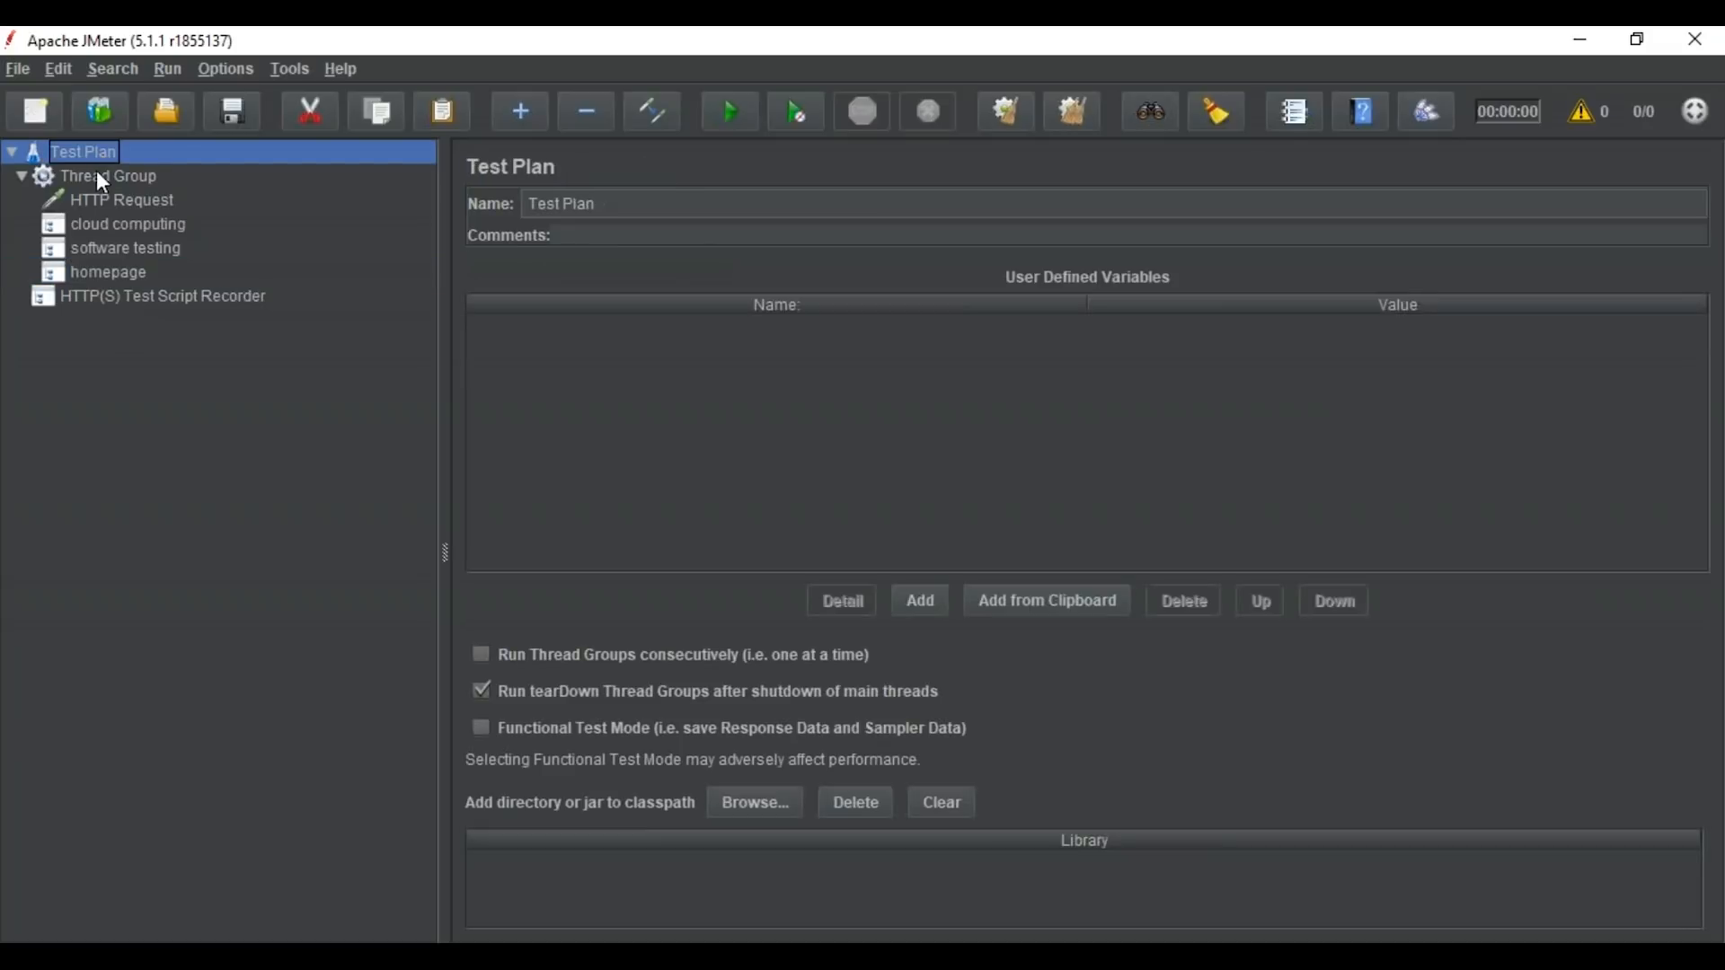
pyautogui.click(97, 176)
pyautogui.click(117, 202)
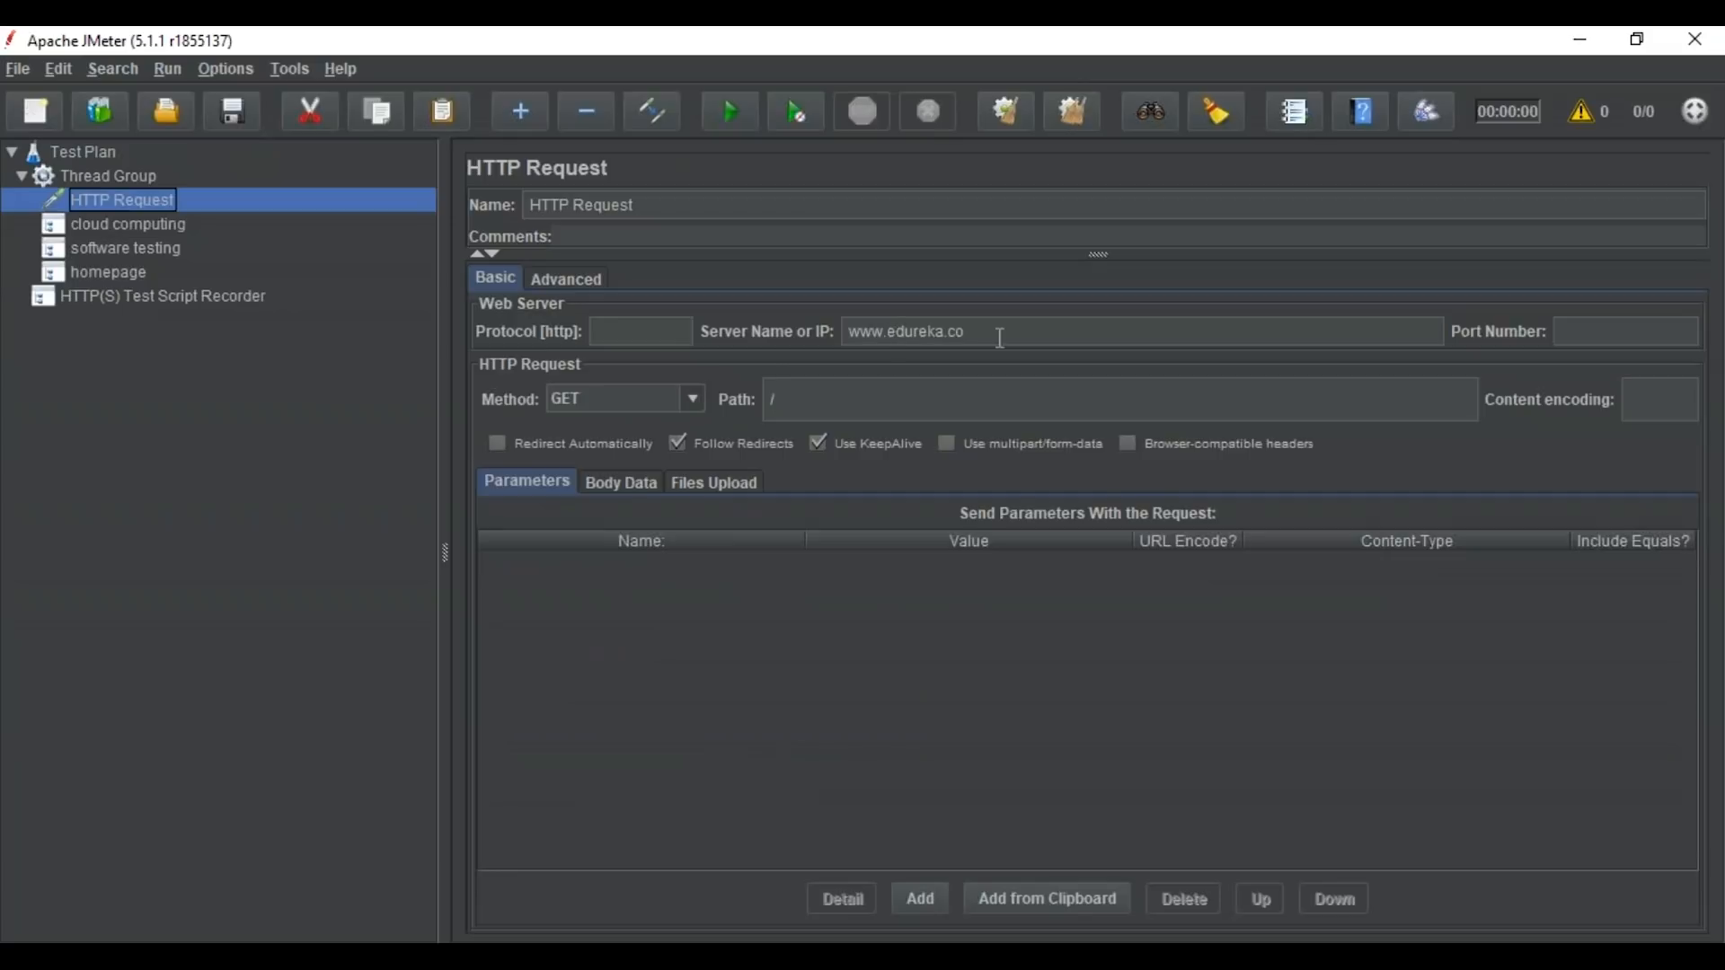
pyautogui.click(172, 226)
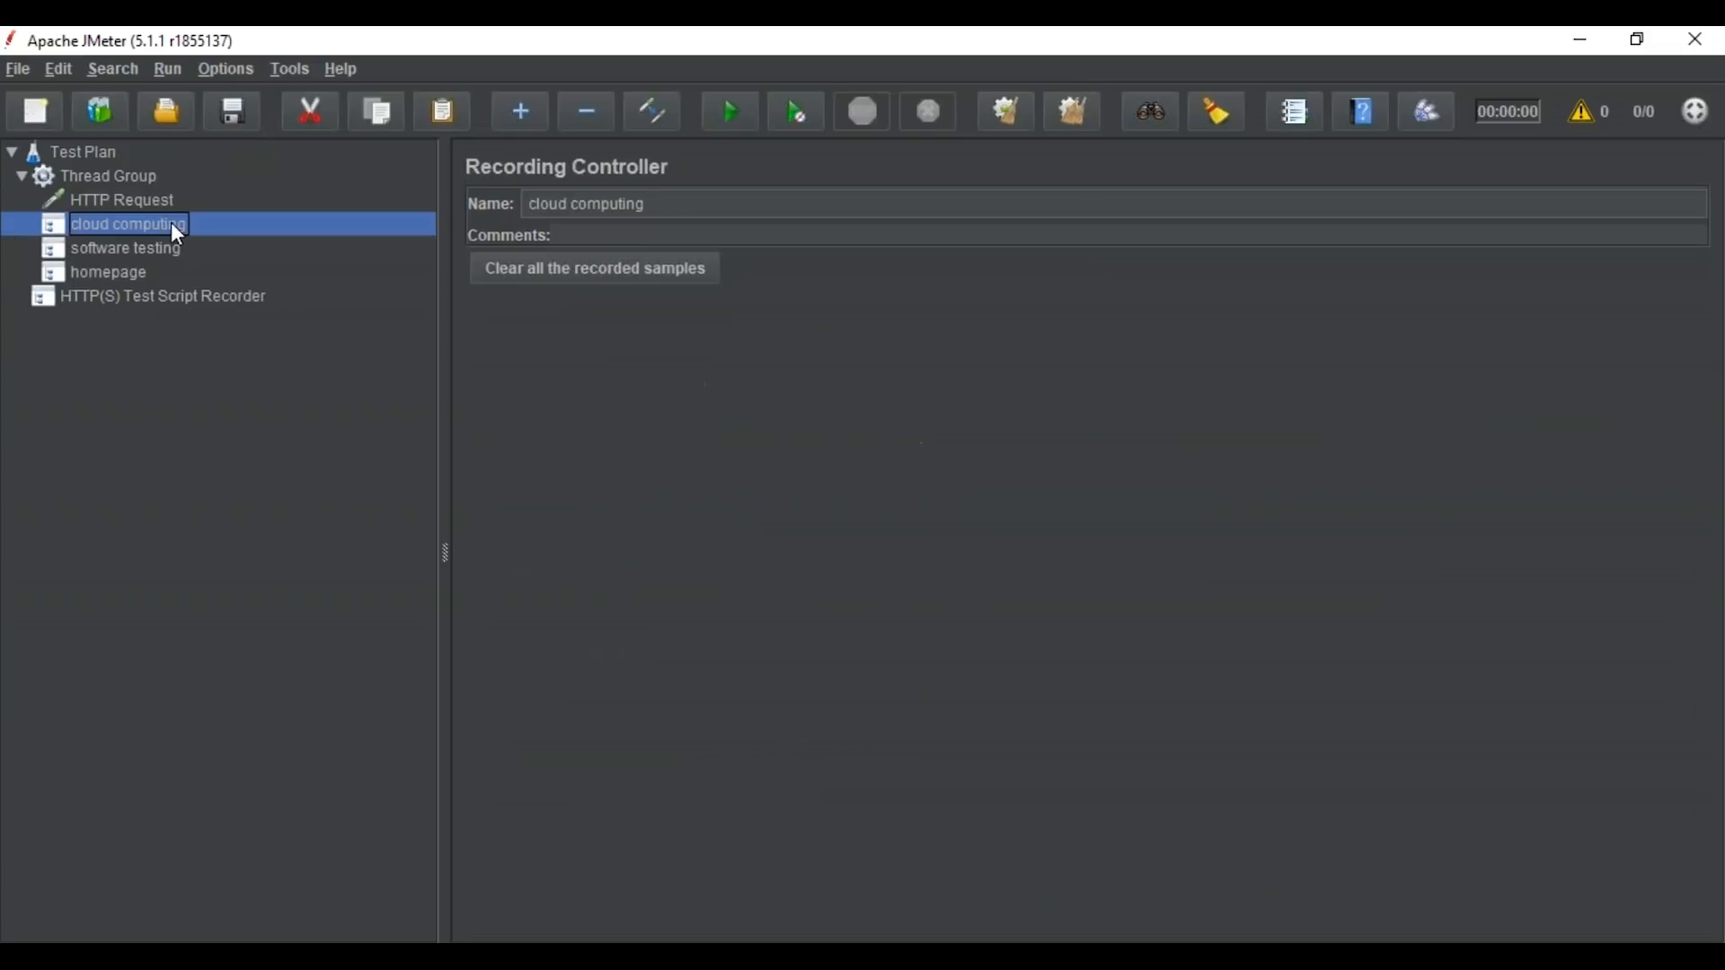
pyautogui.click(169, 242)
pyautogui.click(139, 274)
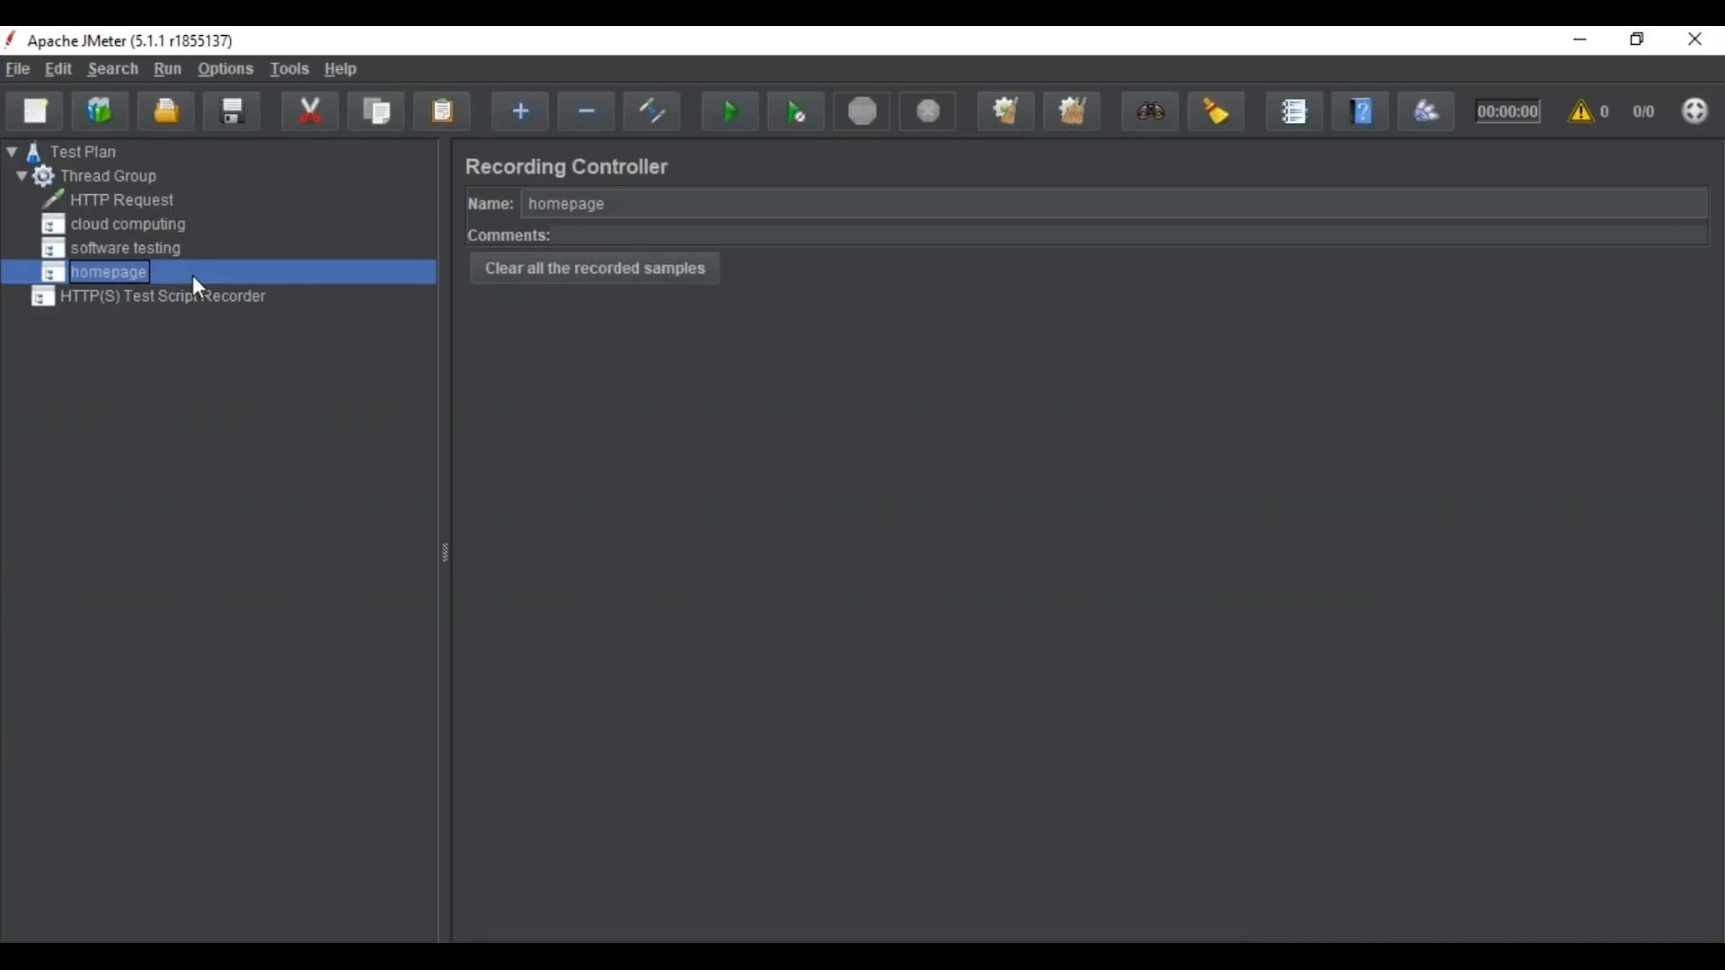
pyautogui.moveTo(129, 249); pyautogui.dragTo(106, 233)
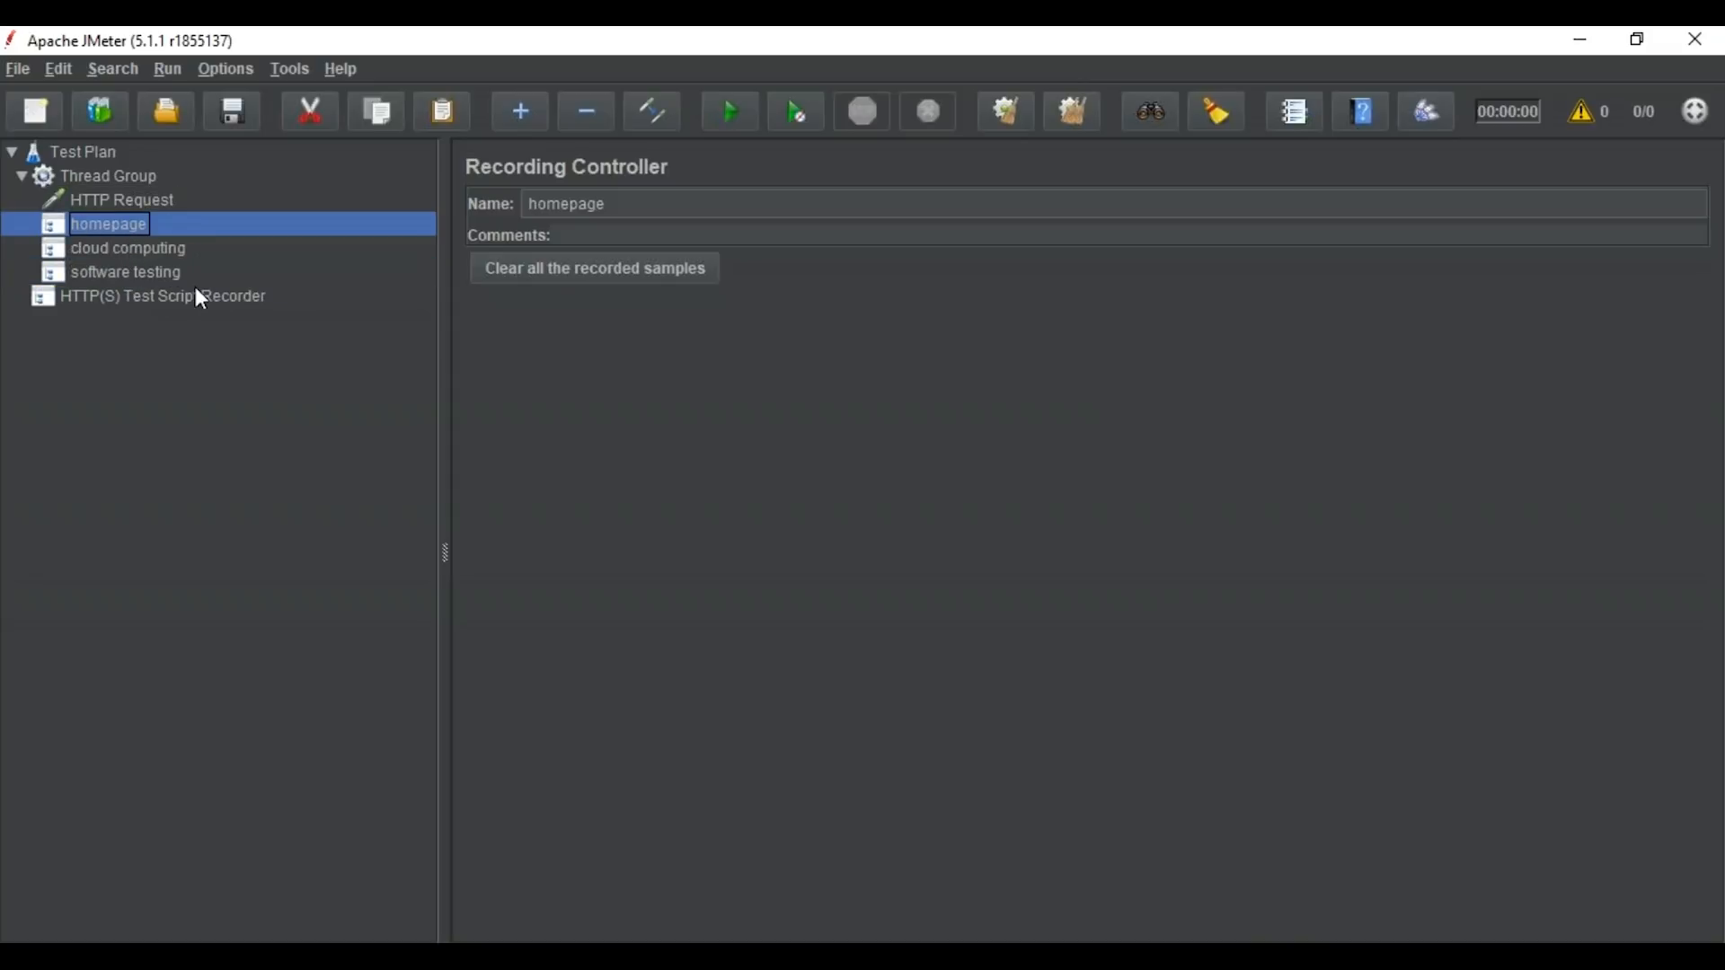
# - Switch to Firefox and open its network connection settings to check the HTTP proxy port under the manual proxy configuration
pyautogui.click(100, 288)
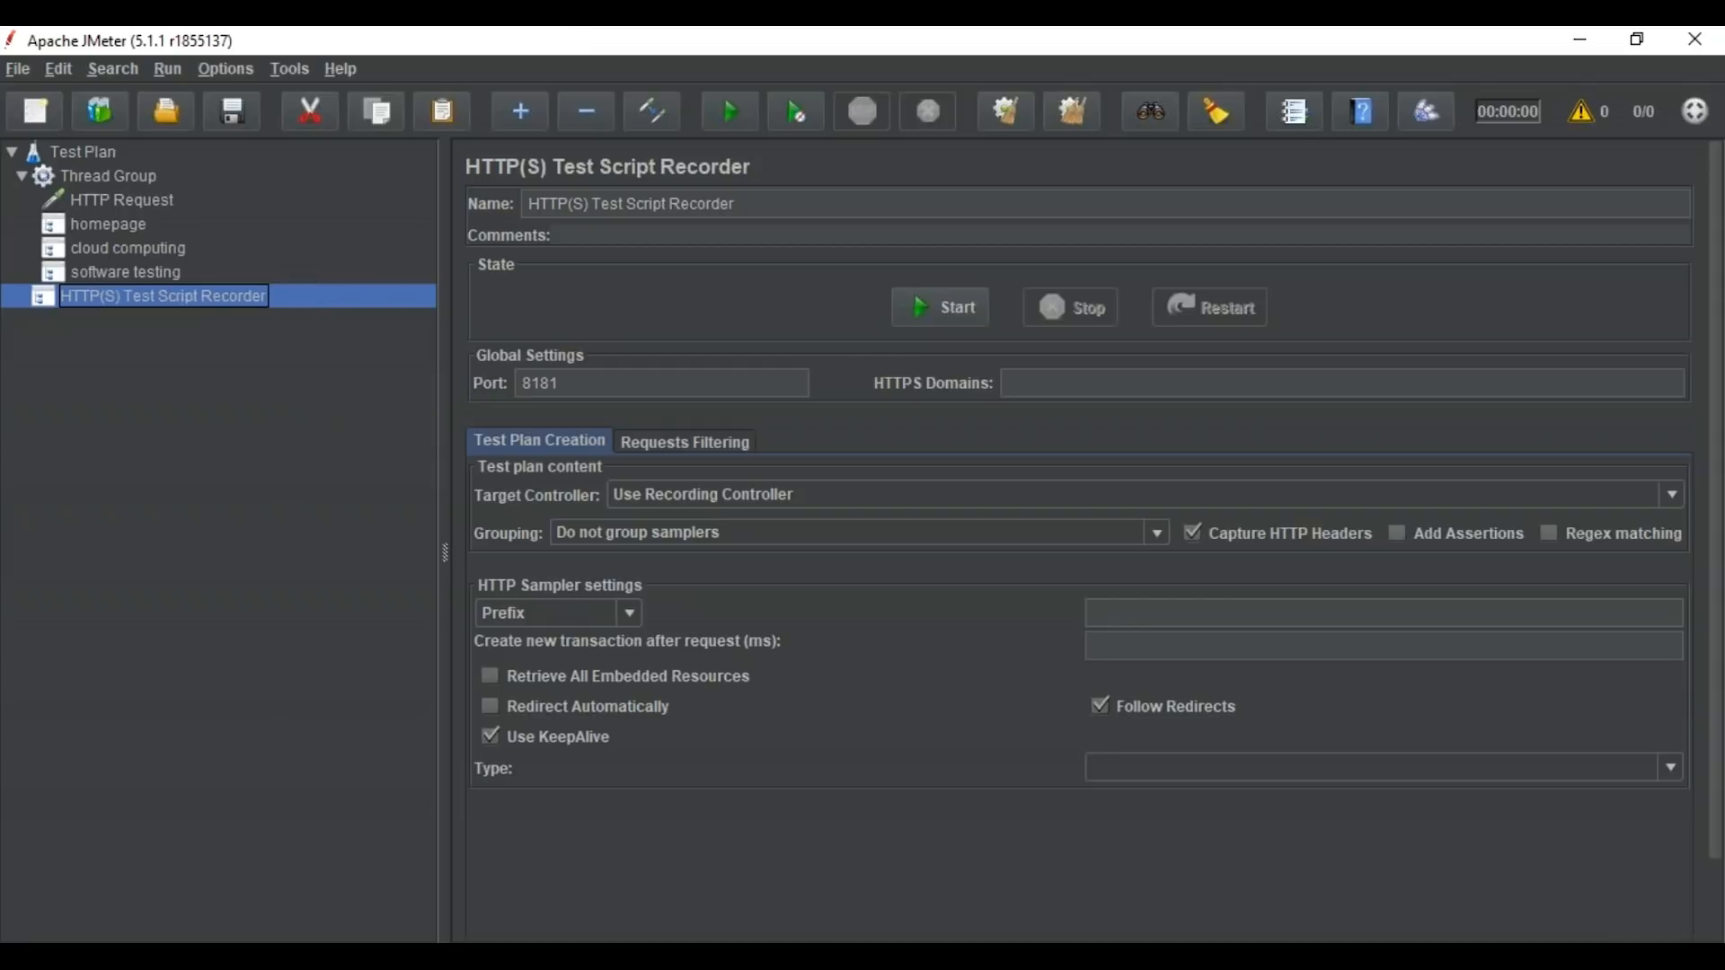
pyautogui.hotkey('alt', 'Tab')
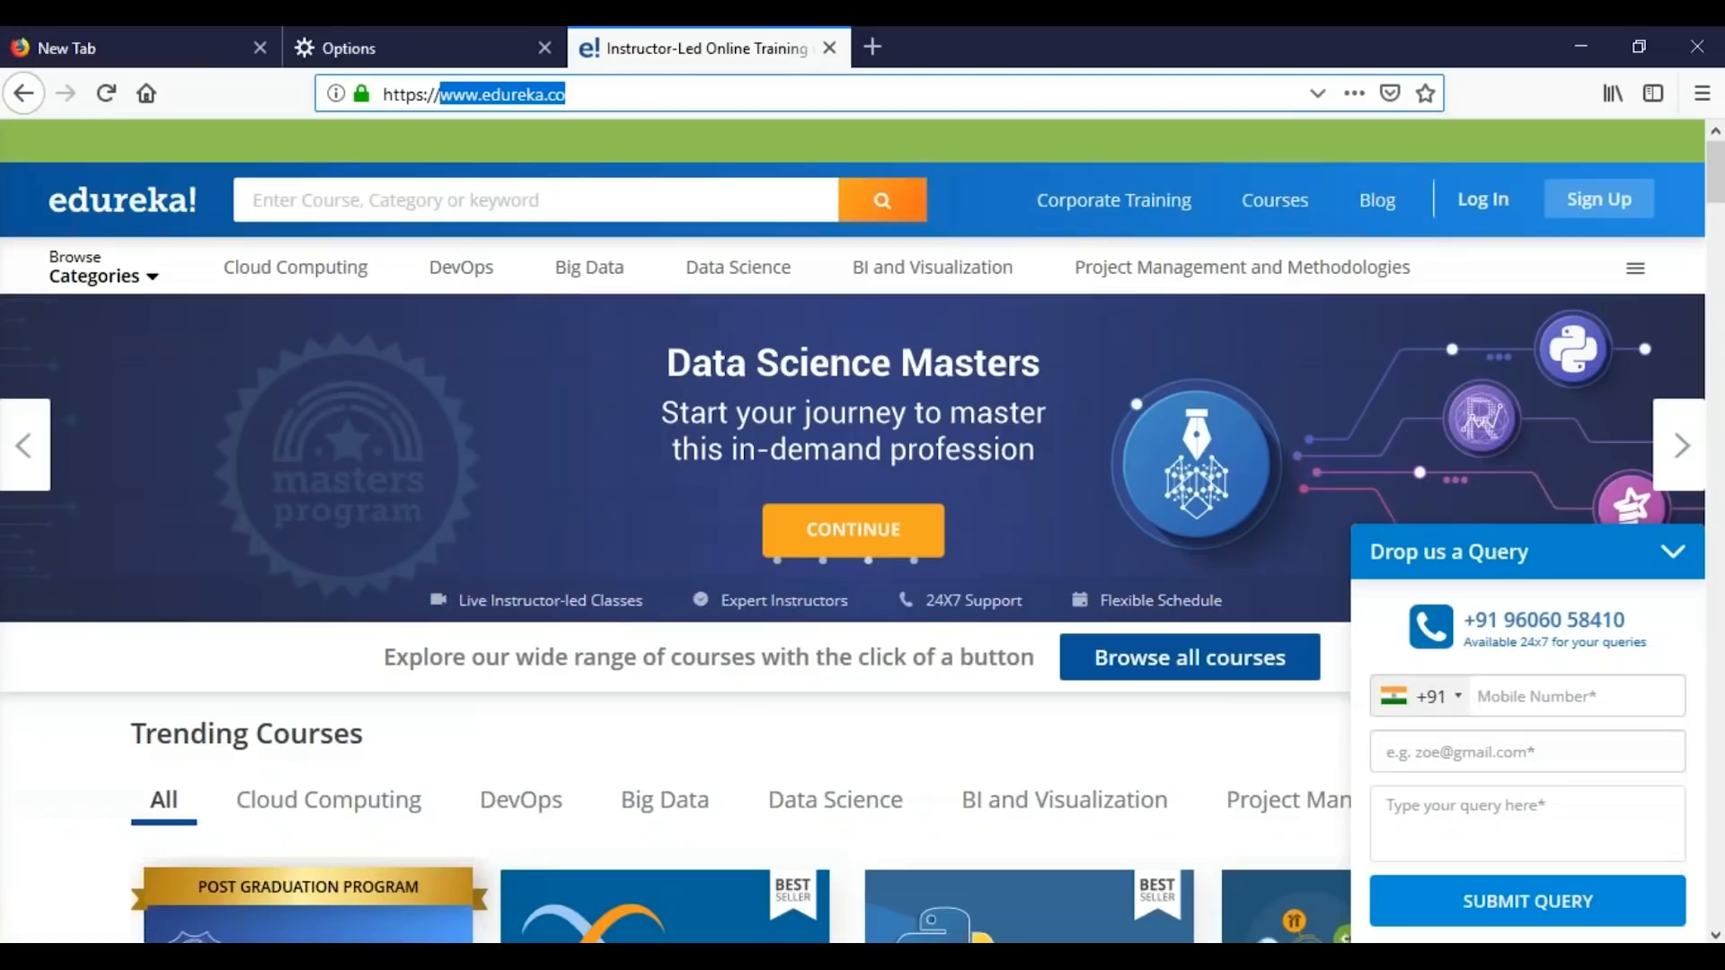
pyautogui.click(381, 55)
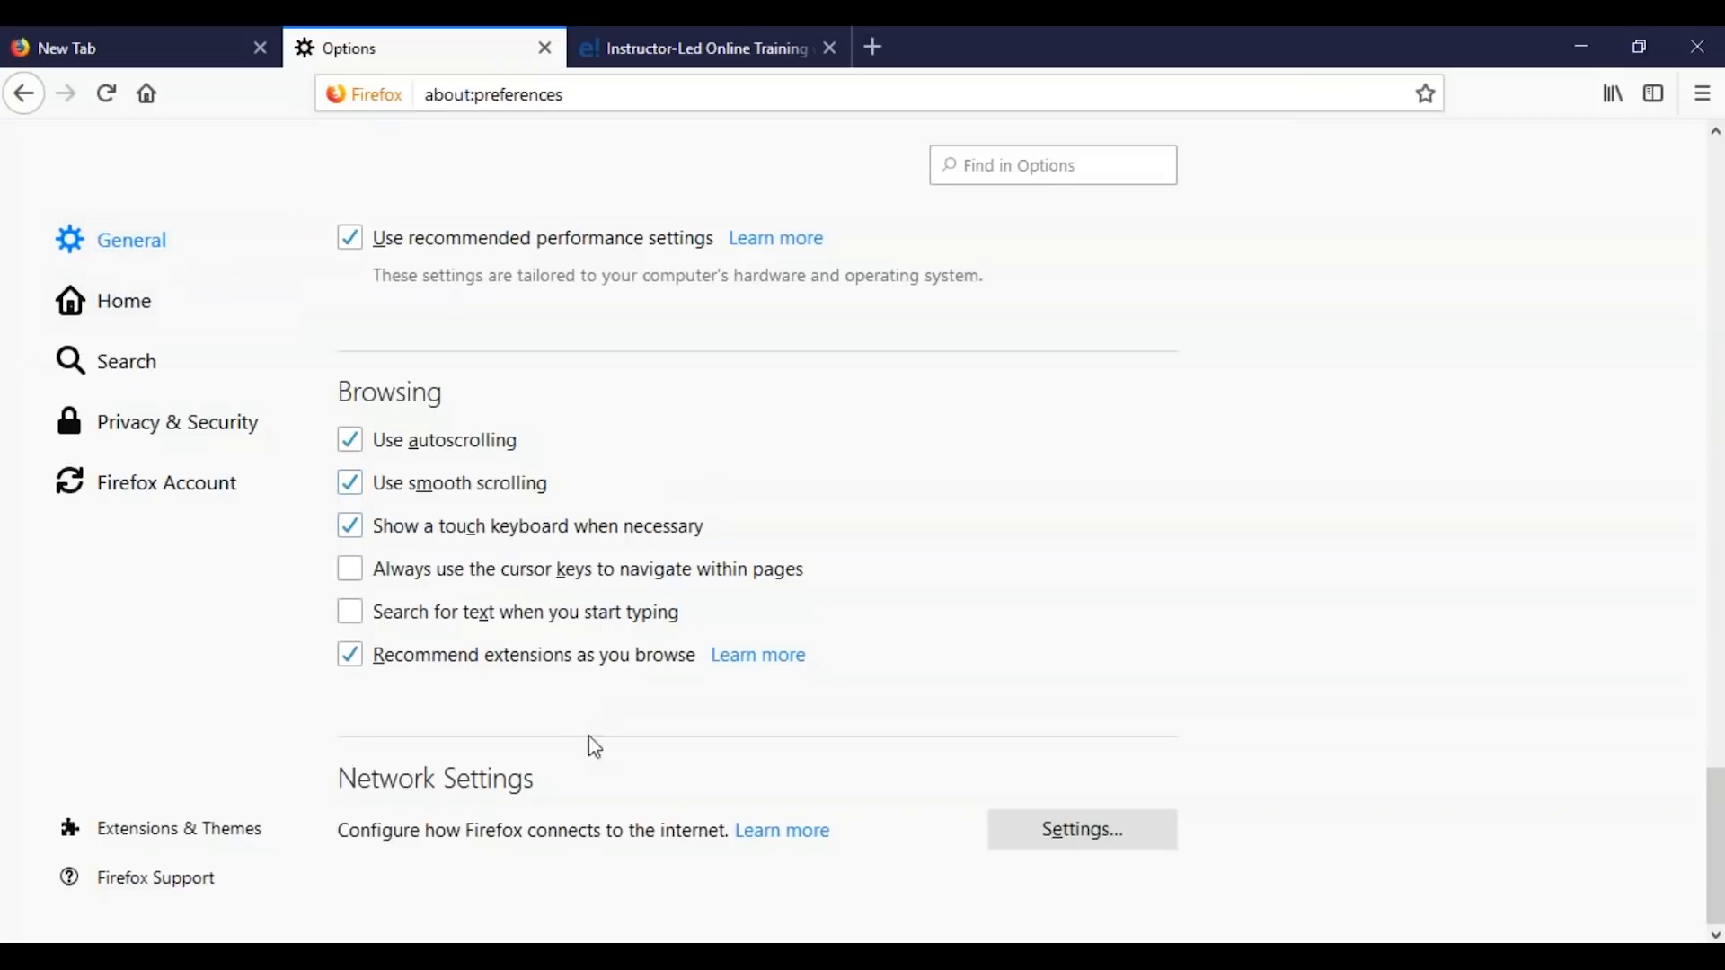
pyautogui.click(1095, 837)
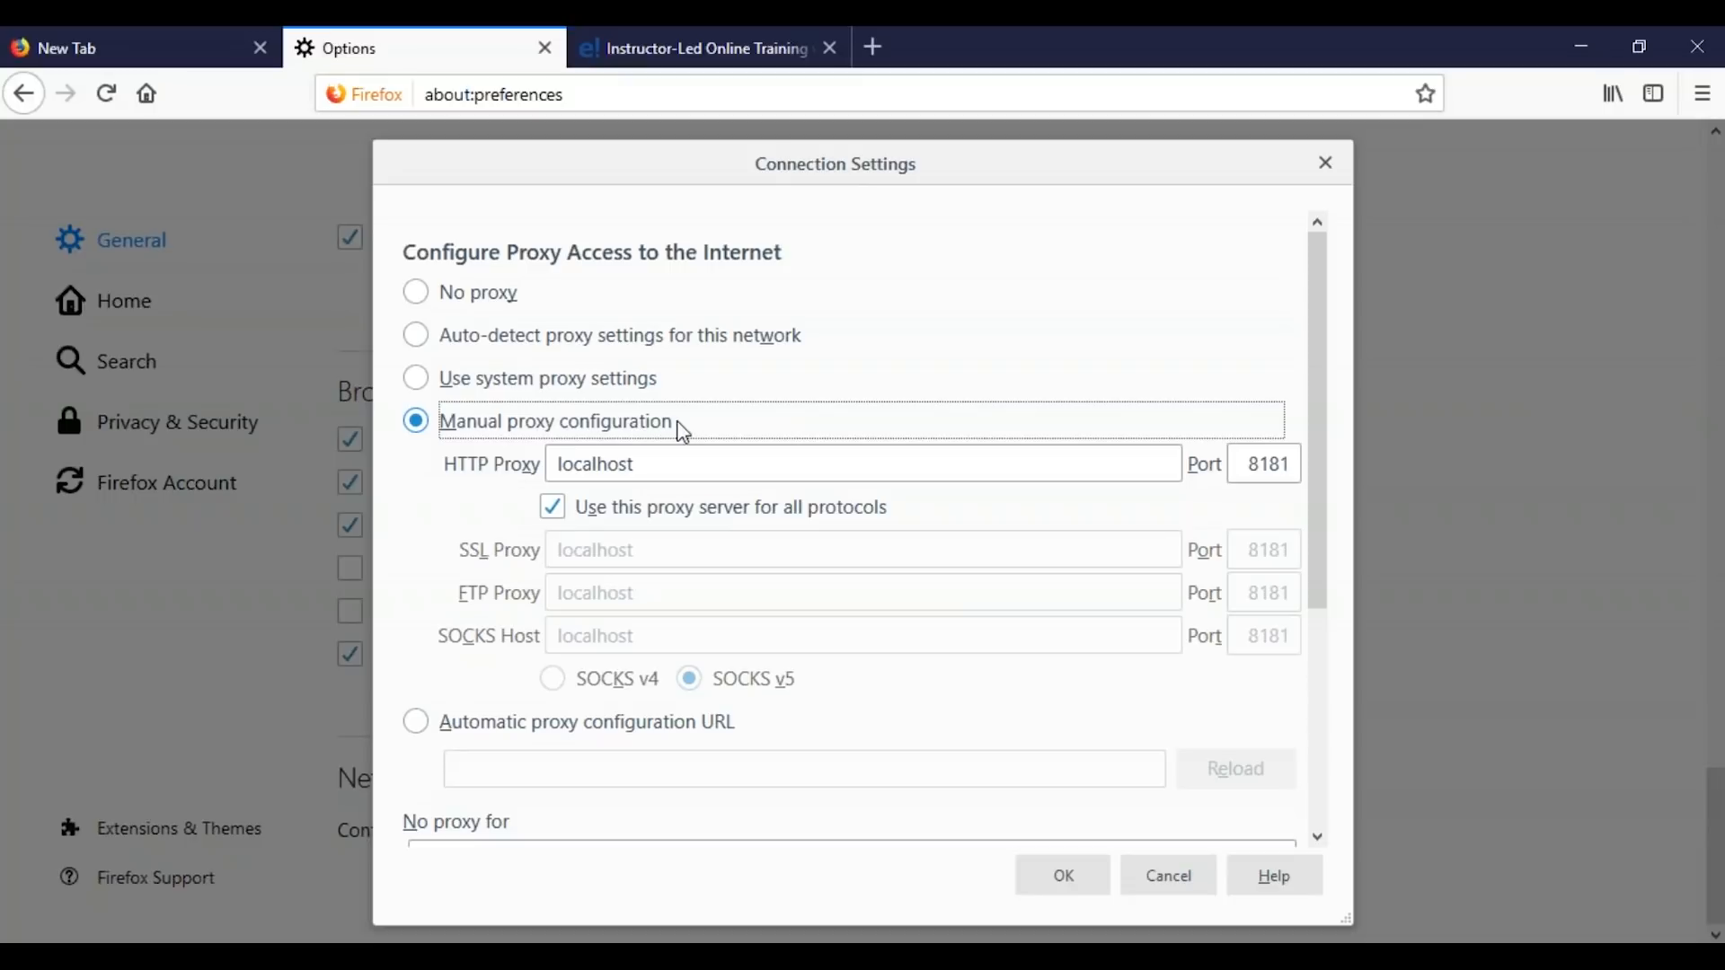
pyautogui.click(1254, 469)
pyautogui.doubleClick(1253, 469)
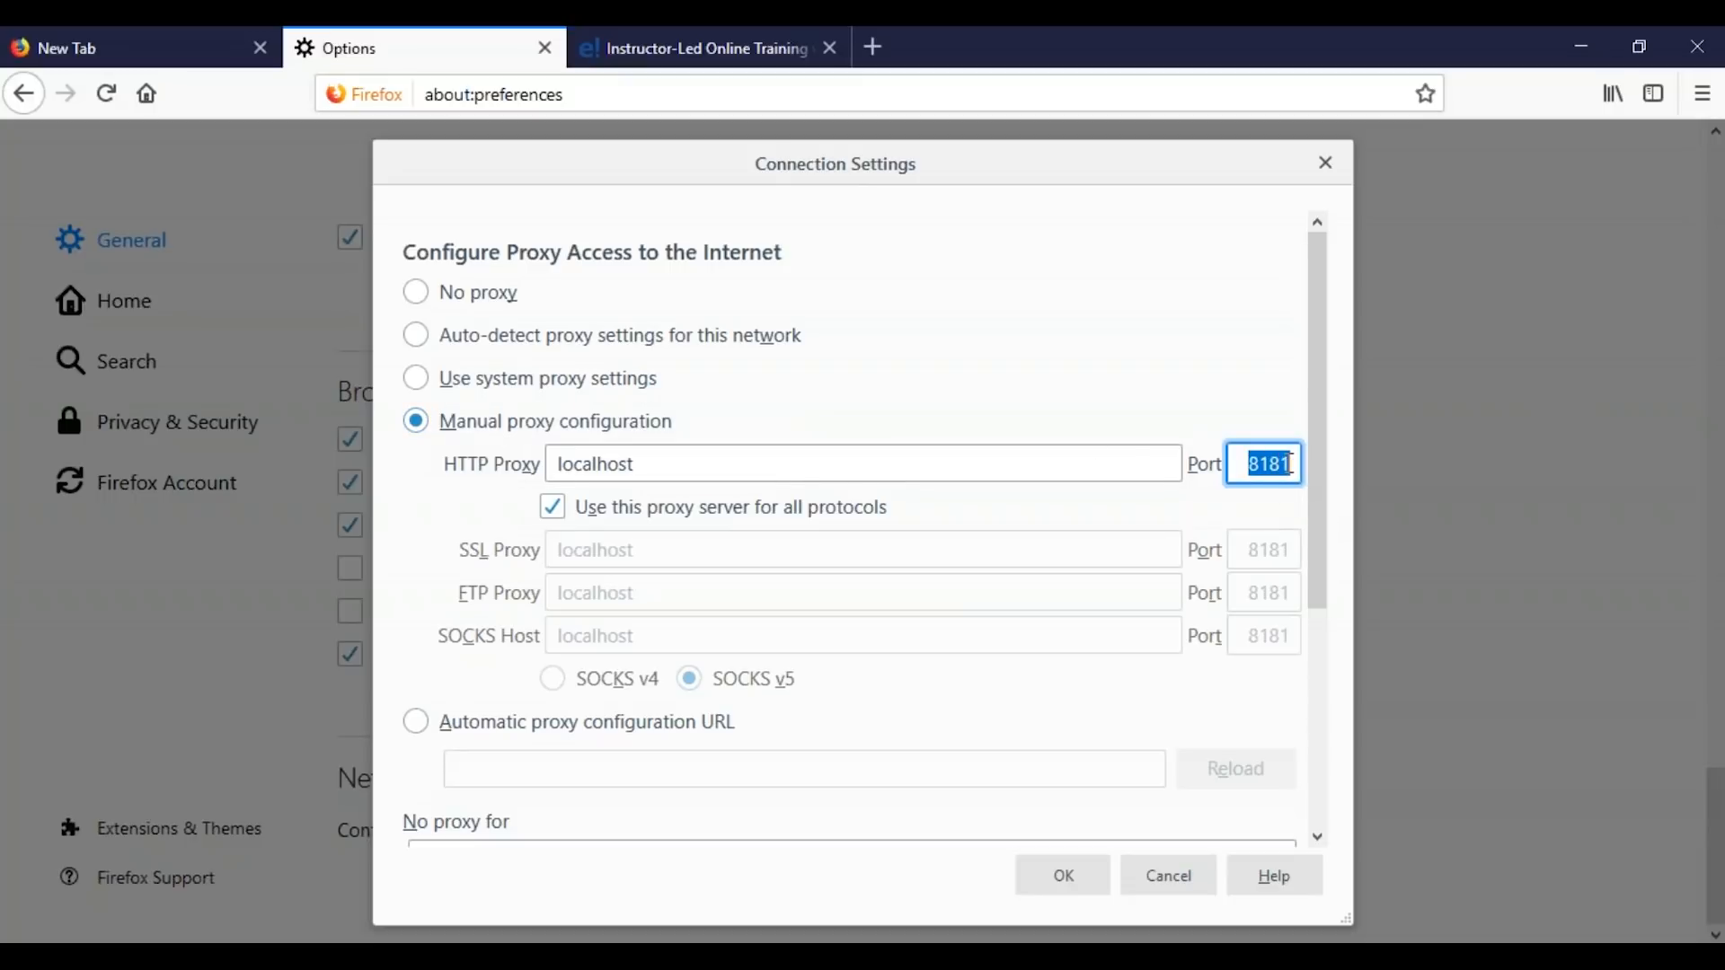
# - Switch to JMeter to compare the script recorder's port with the proxy port, and return to the Firefox connection settings
pyautogui.hotkey('alt', 'Tab')
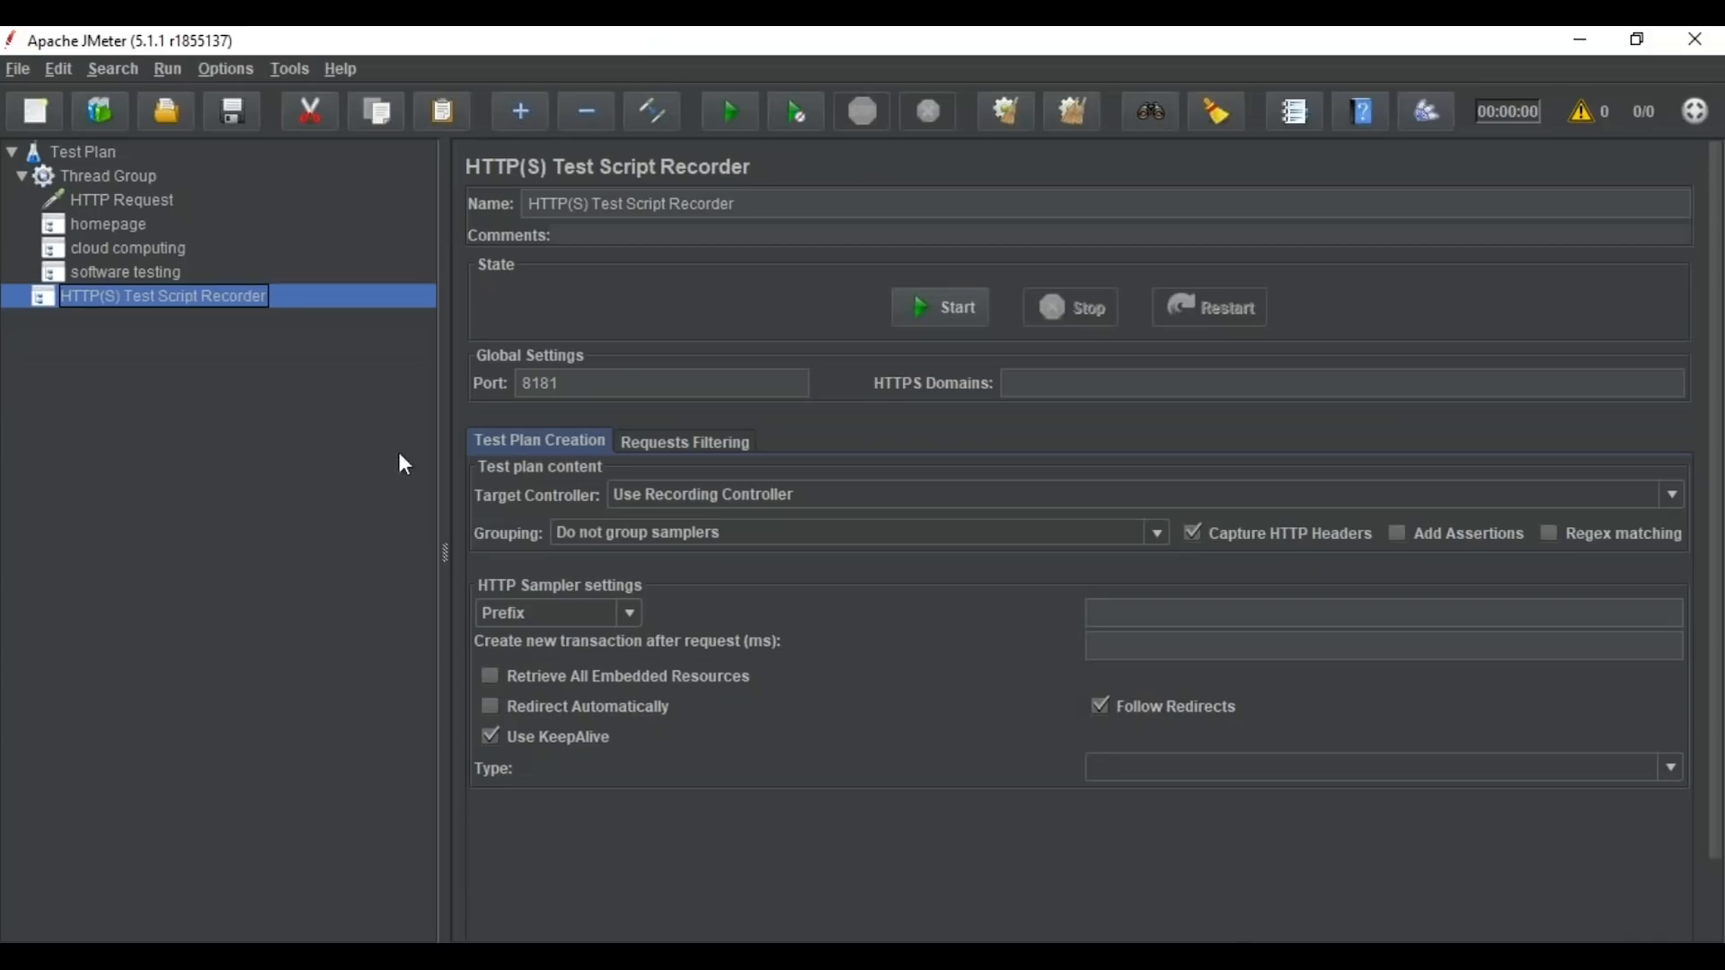
pyautogui.doubleClick(544, 383)
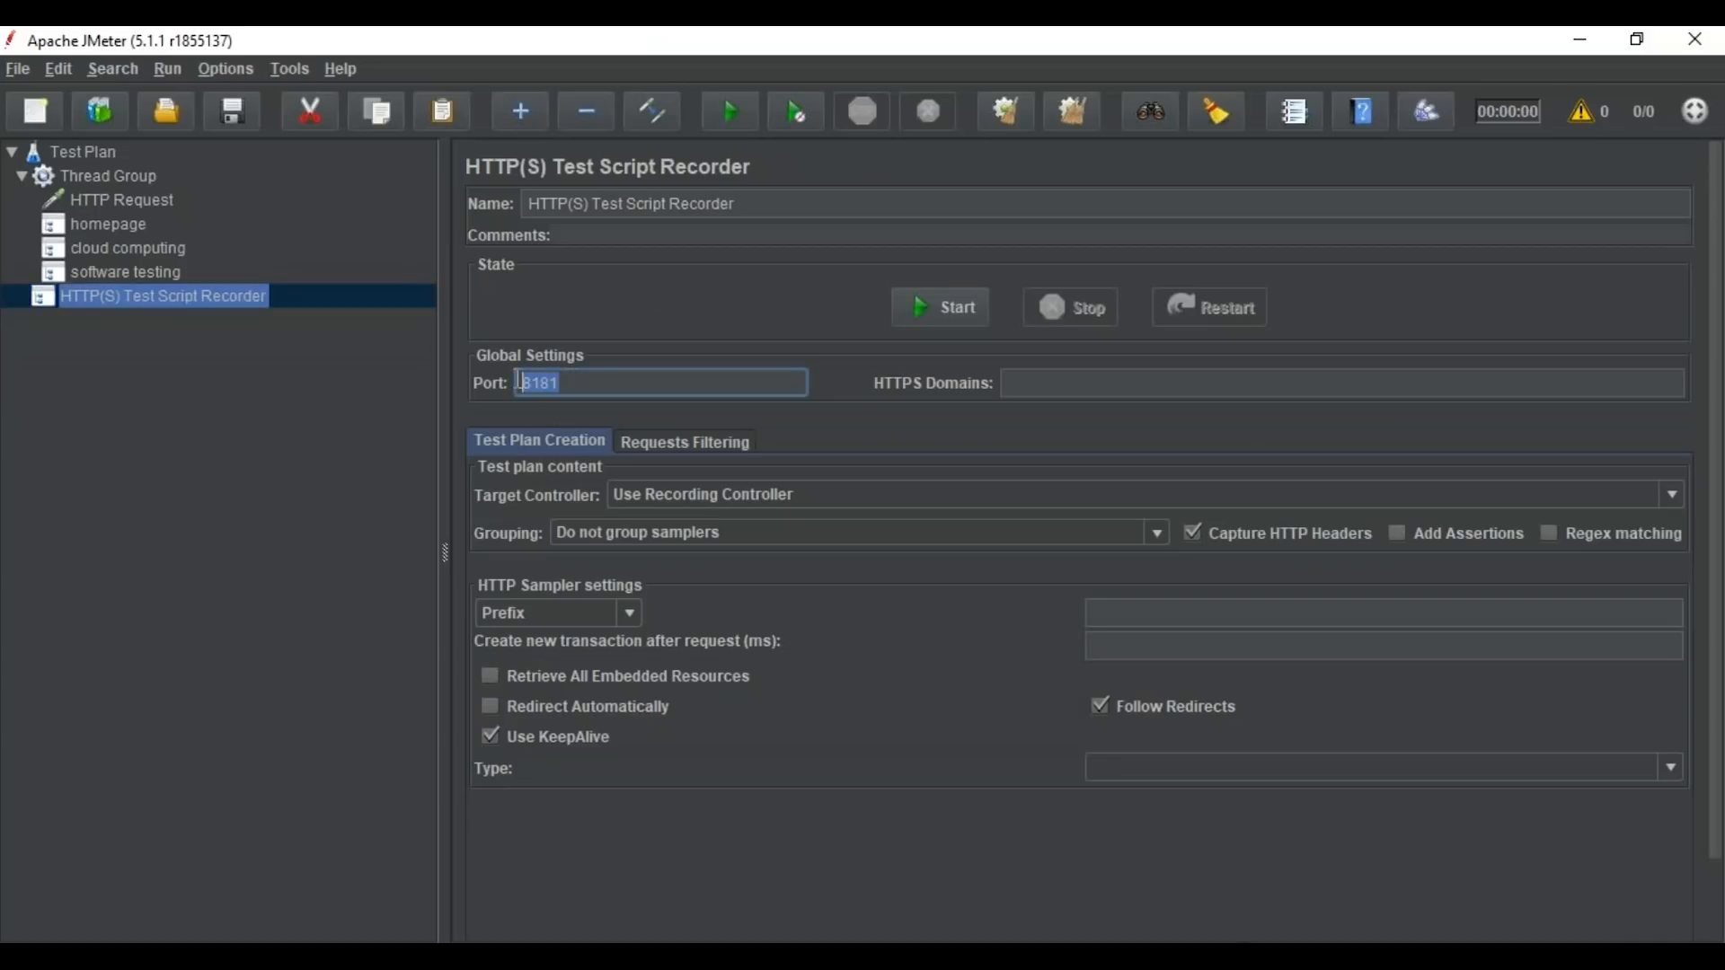
pyautogui.click(1275, 955)
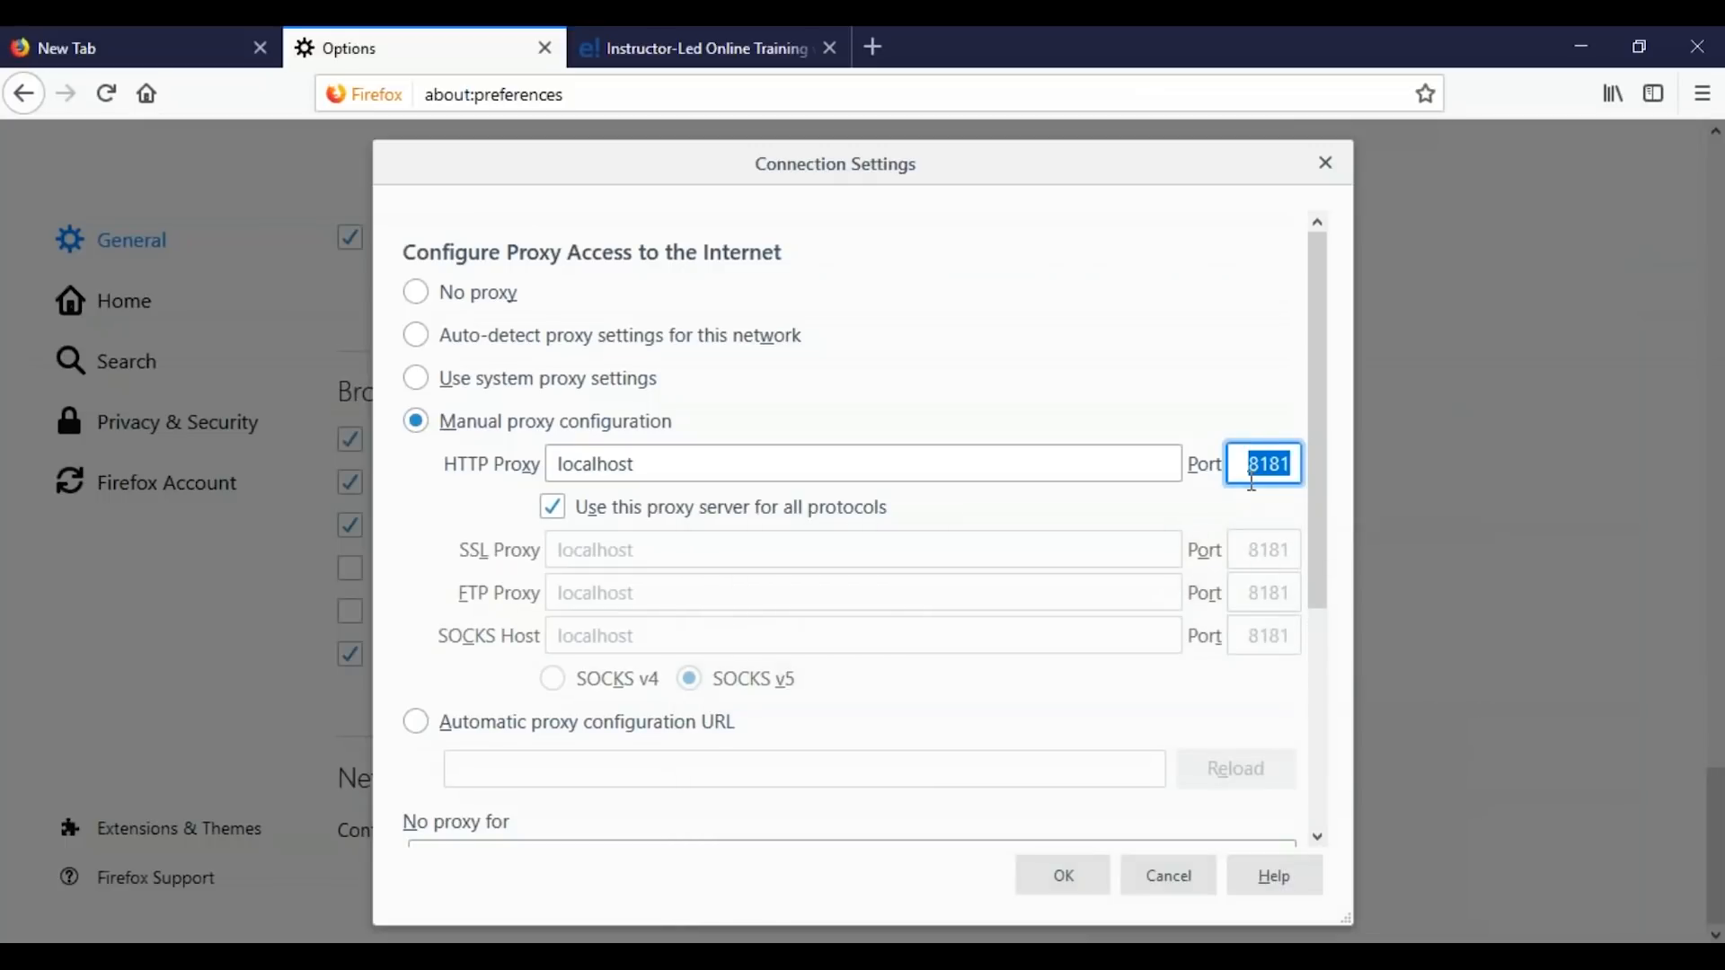
# - Keep localhost as the manual HTTP proxy for all protocols and accept the connection settings
pyautogui.click(697, 458)
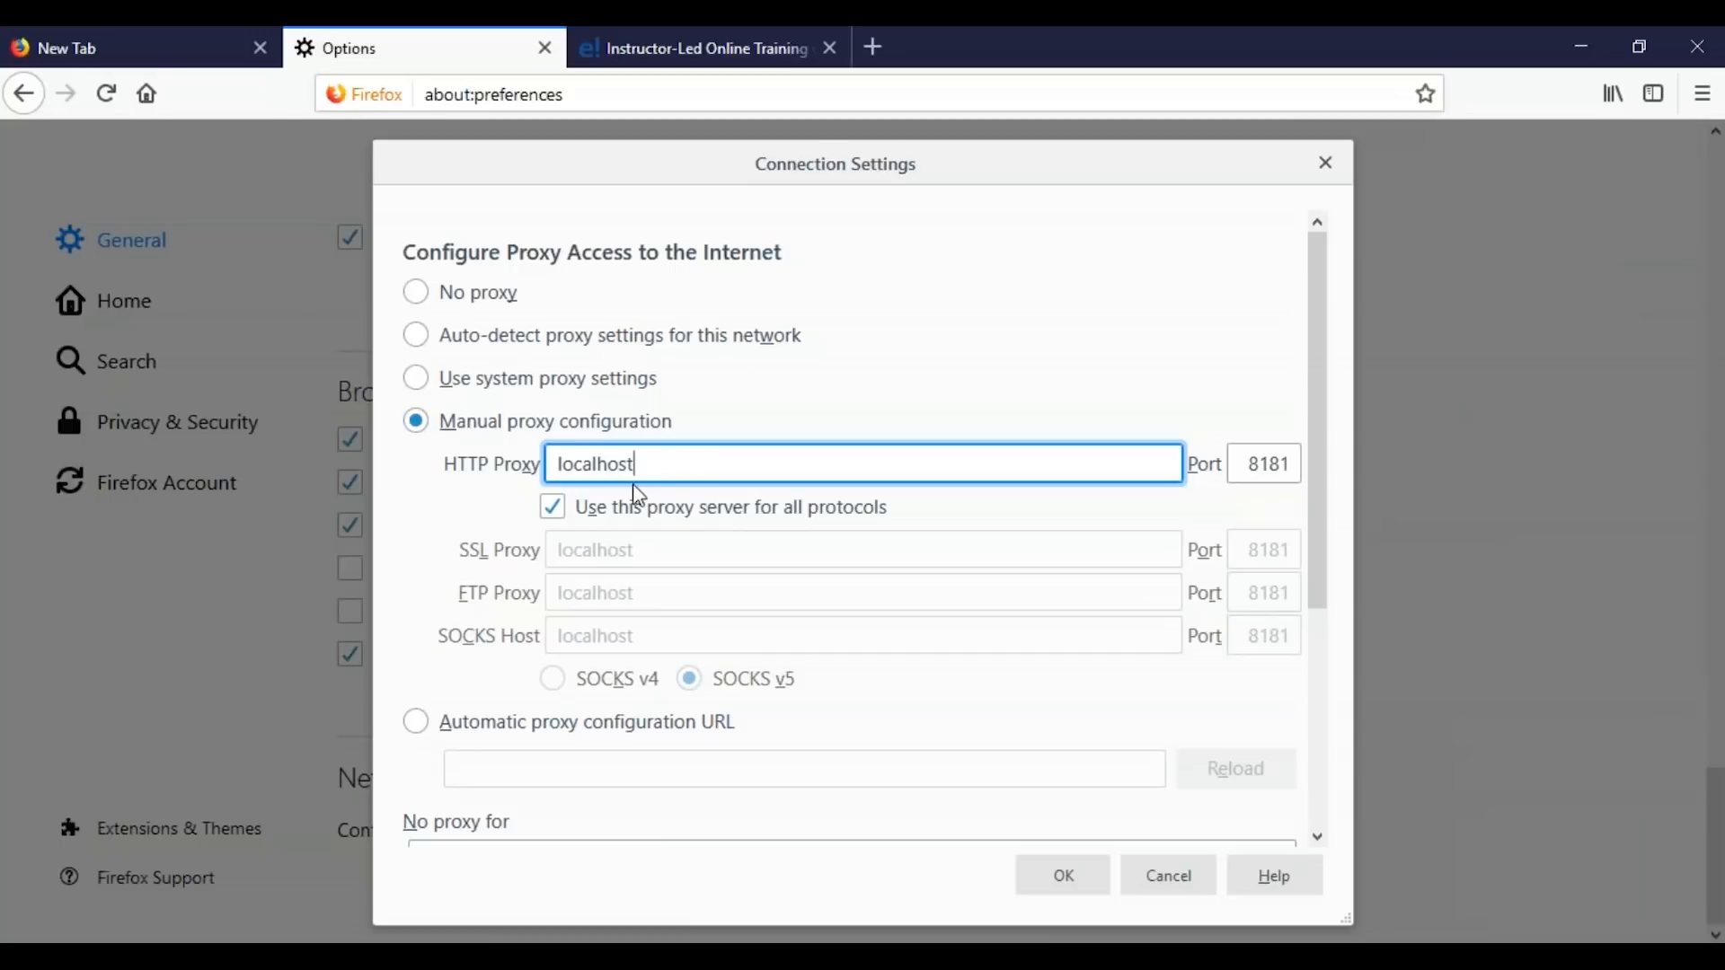
pyautogui.click(562, 519)
pyautogui.click(562, 518)
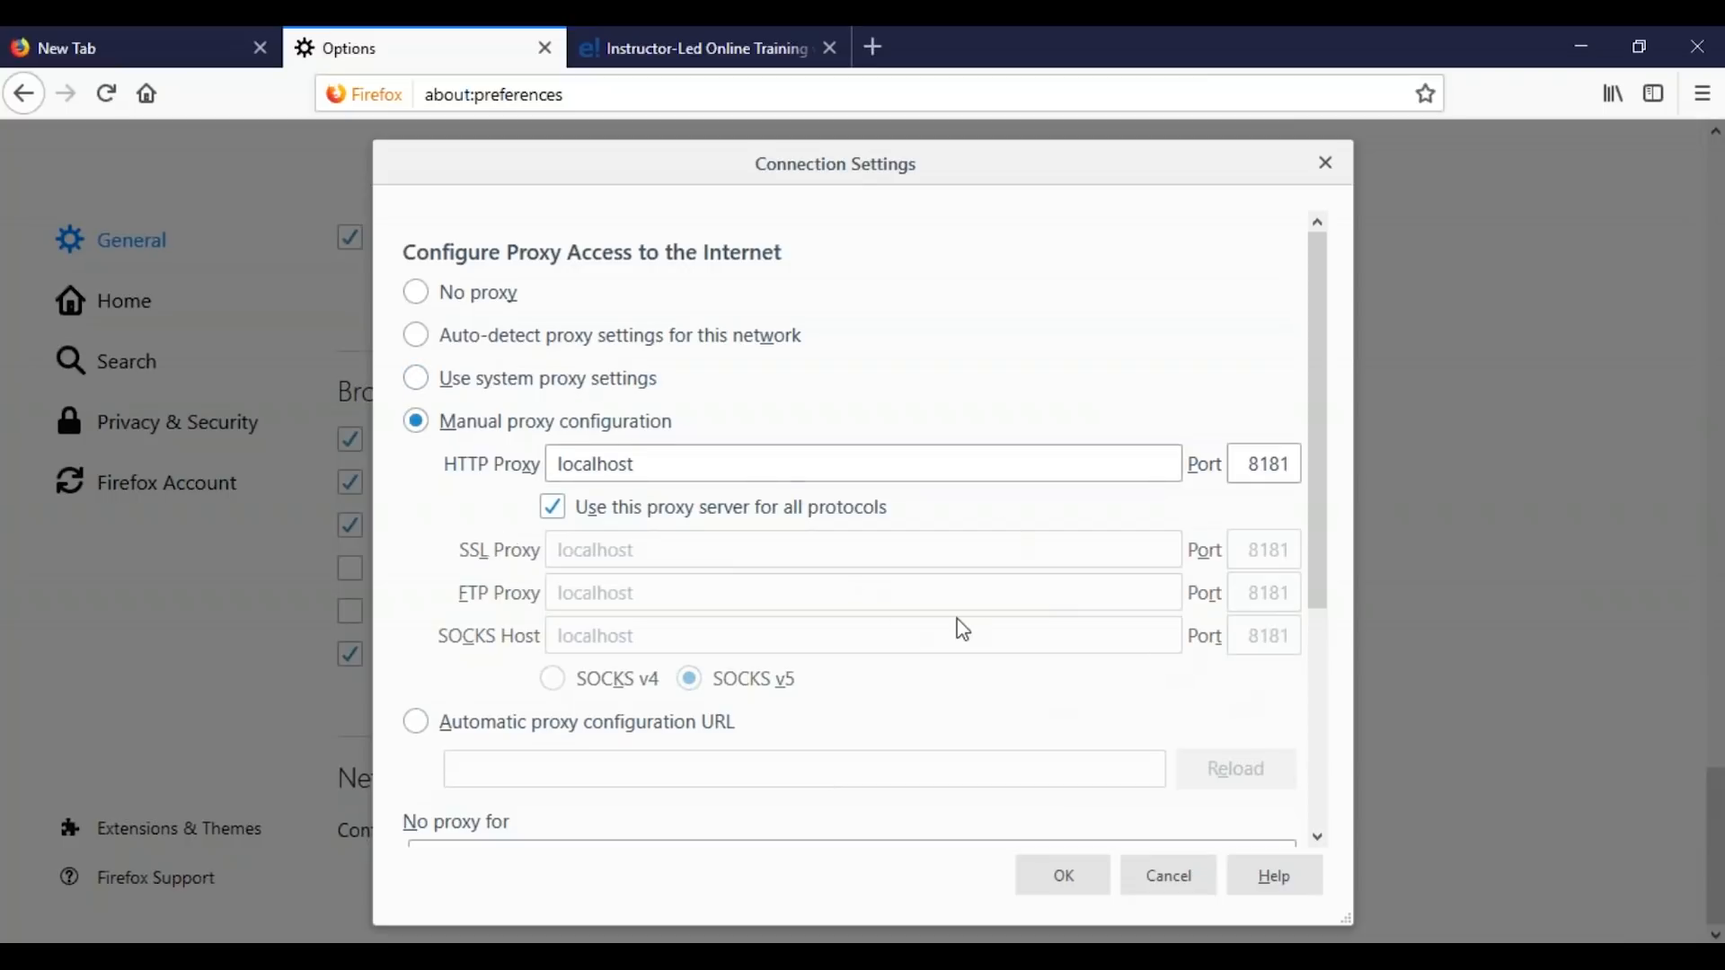
pyautogui.click(1067, 881)
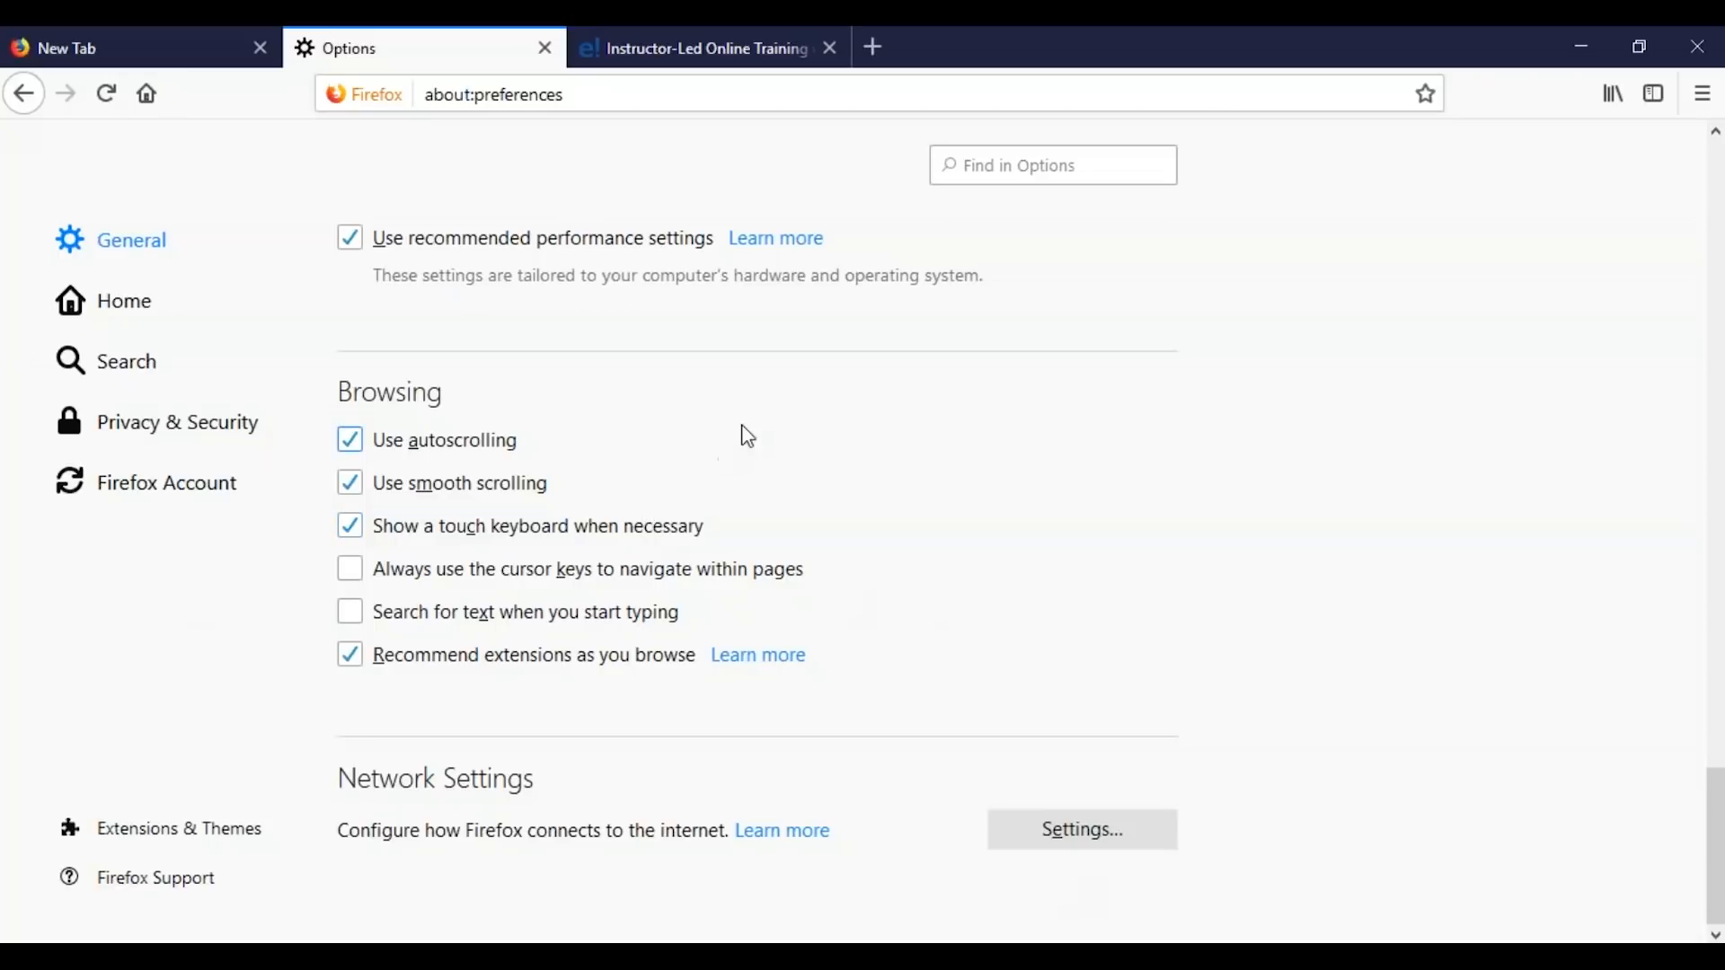
# - Switch to the apache-jmeter-5.1.1 bin folder in File Explorer and look for the ApacheJMeterTemporaryRootCA certificate
pyautogui.click(650, 958)
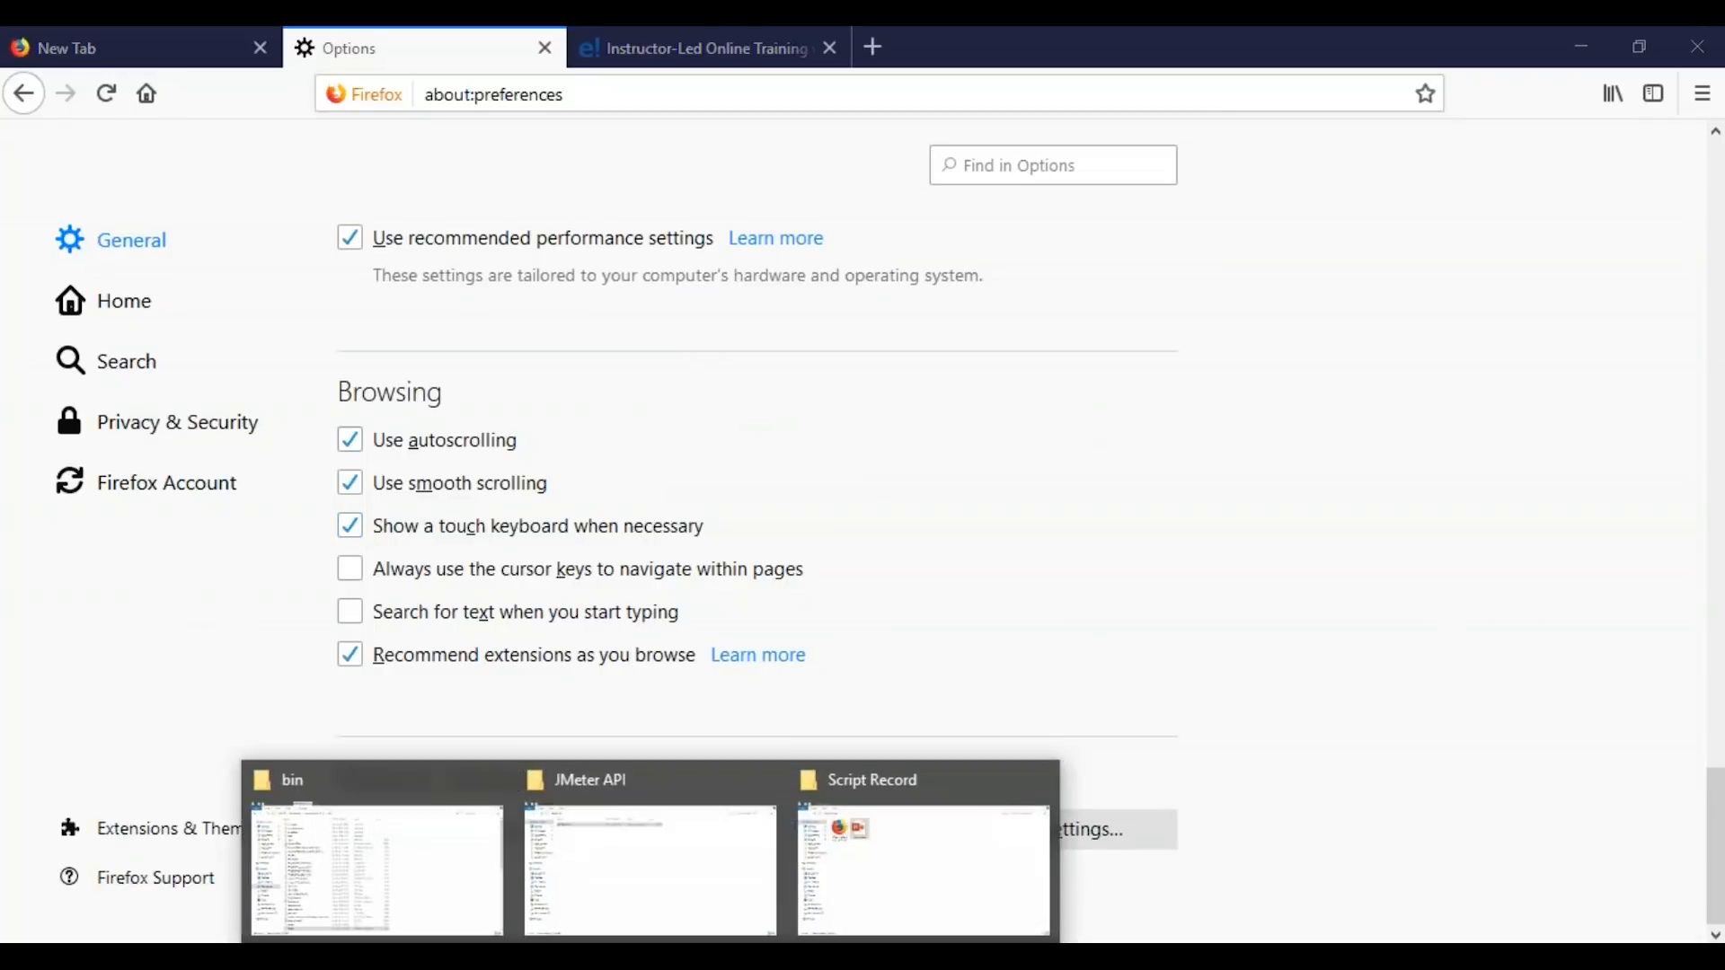
pyautogui.click(328, 862)
pyautogui.scroll(-1, 398, 555)
pyautogui.scroll(1, 399, 554)
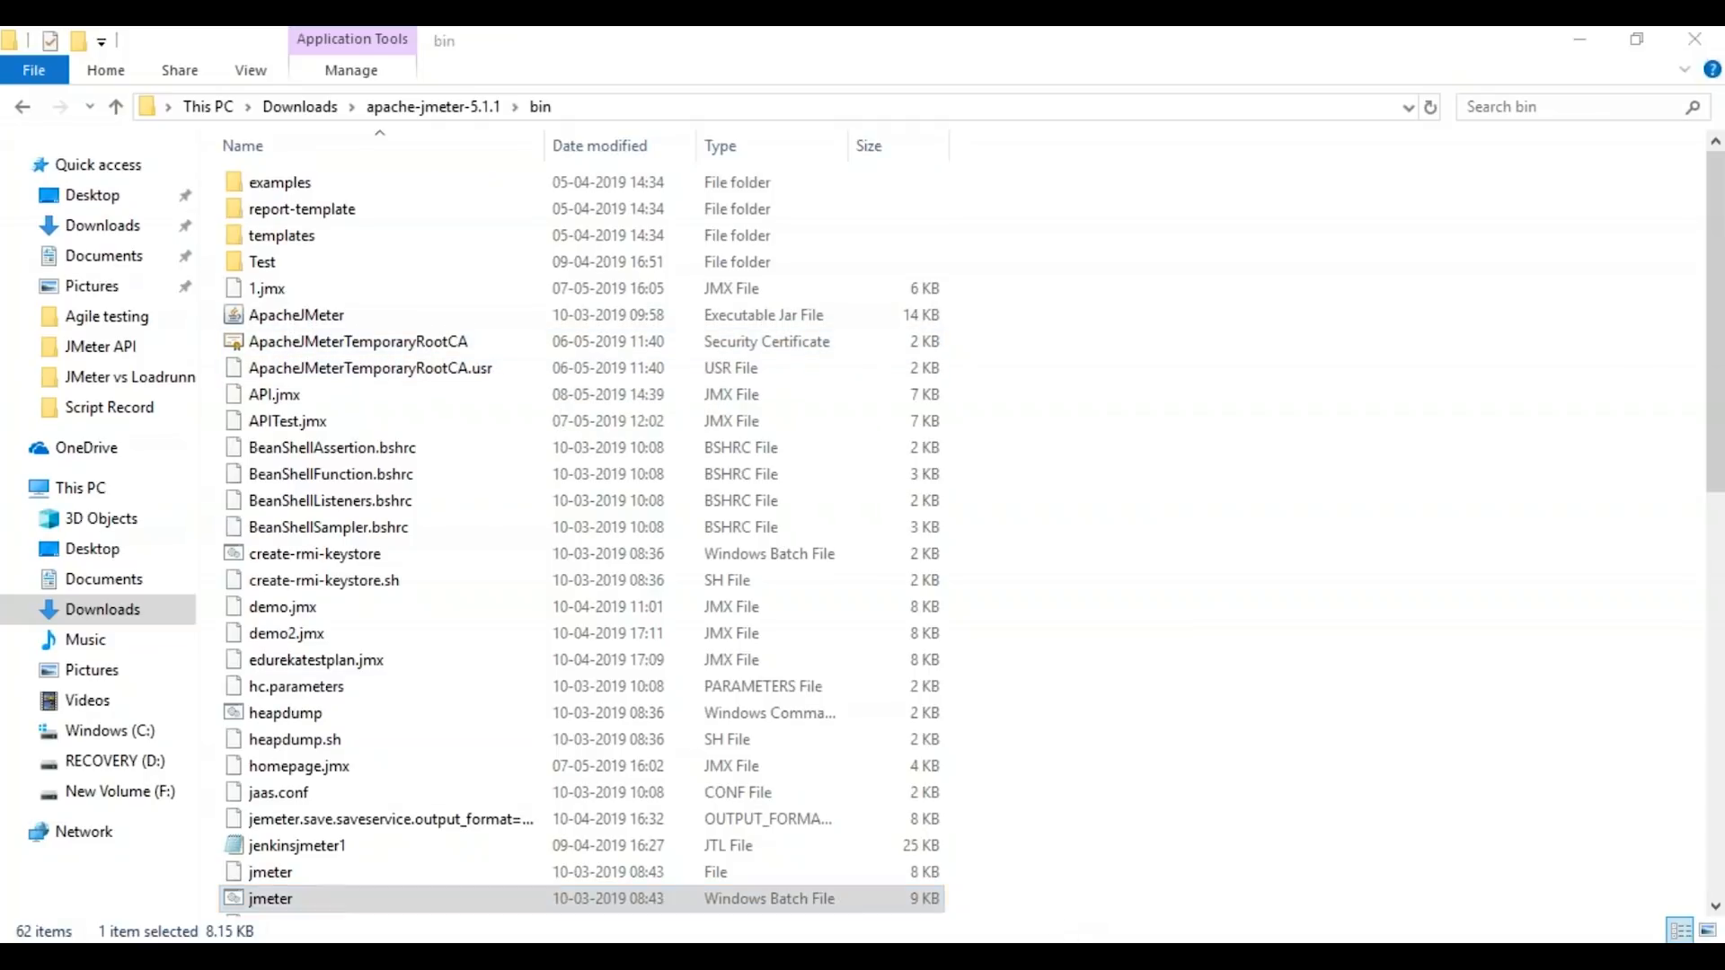
# - Switch back to Firefox, search the options for "certi" and view the installed authority certificates
pyautogui.hotkey('alt', 'Tab')
pyautogui.click(974, 166)
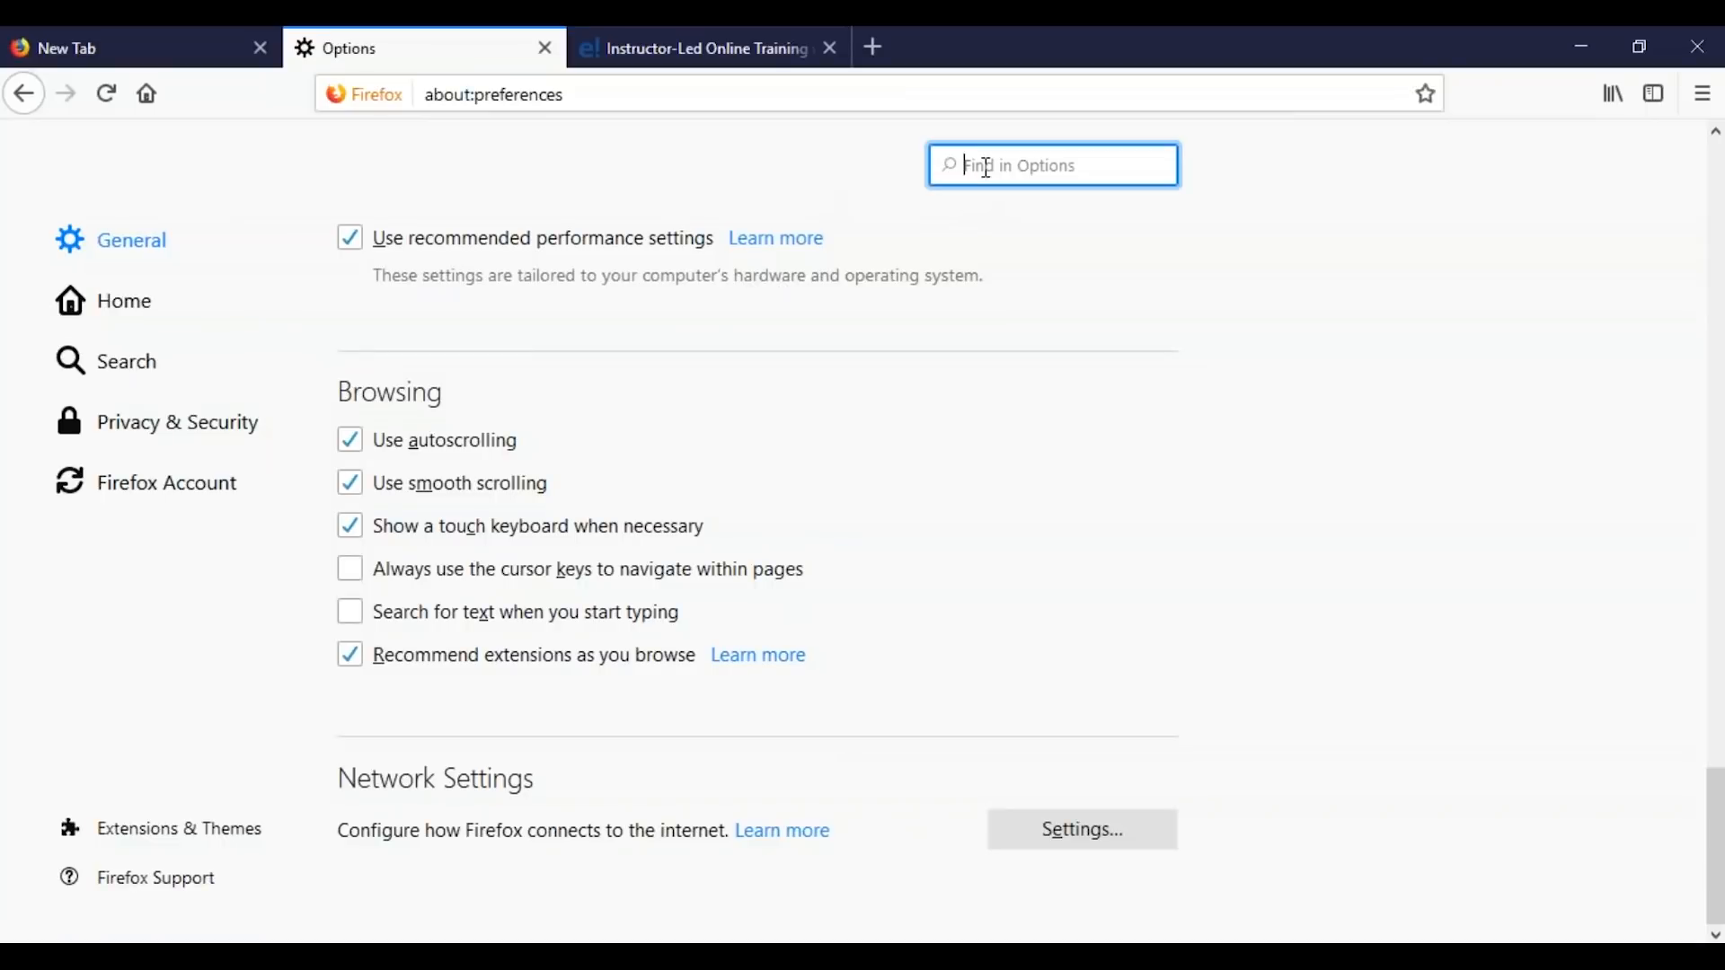
pyautogui.write('certi')
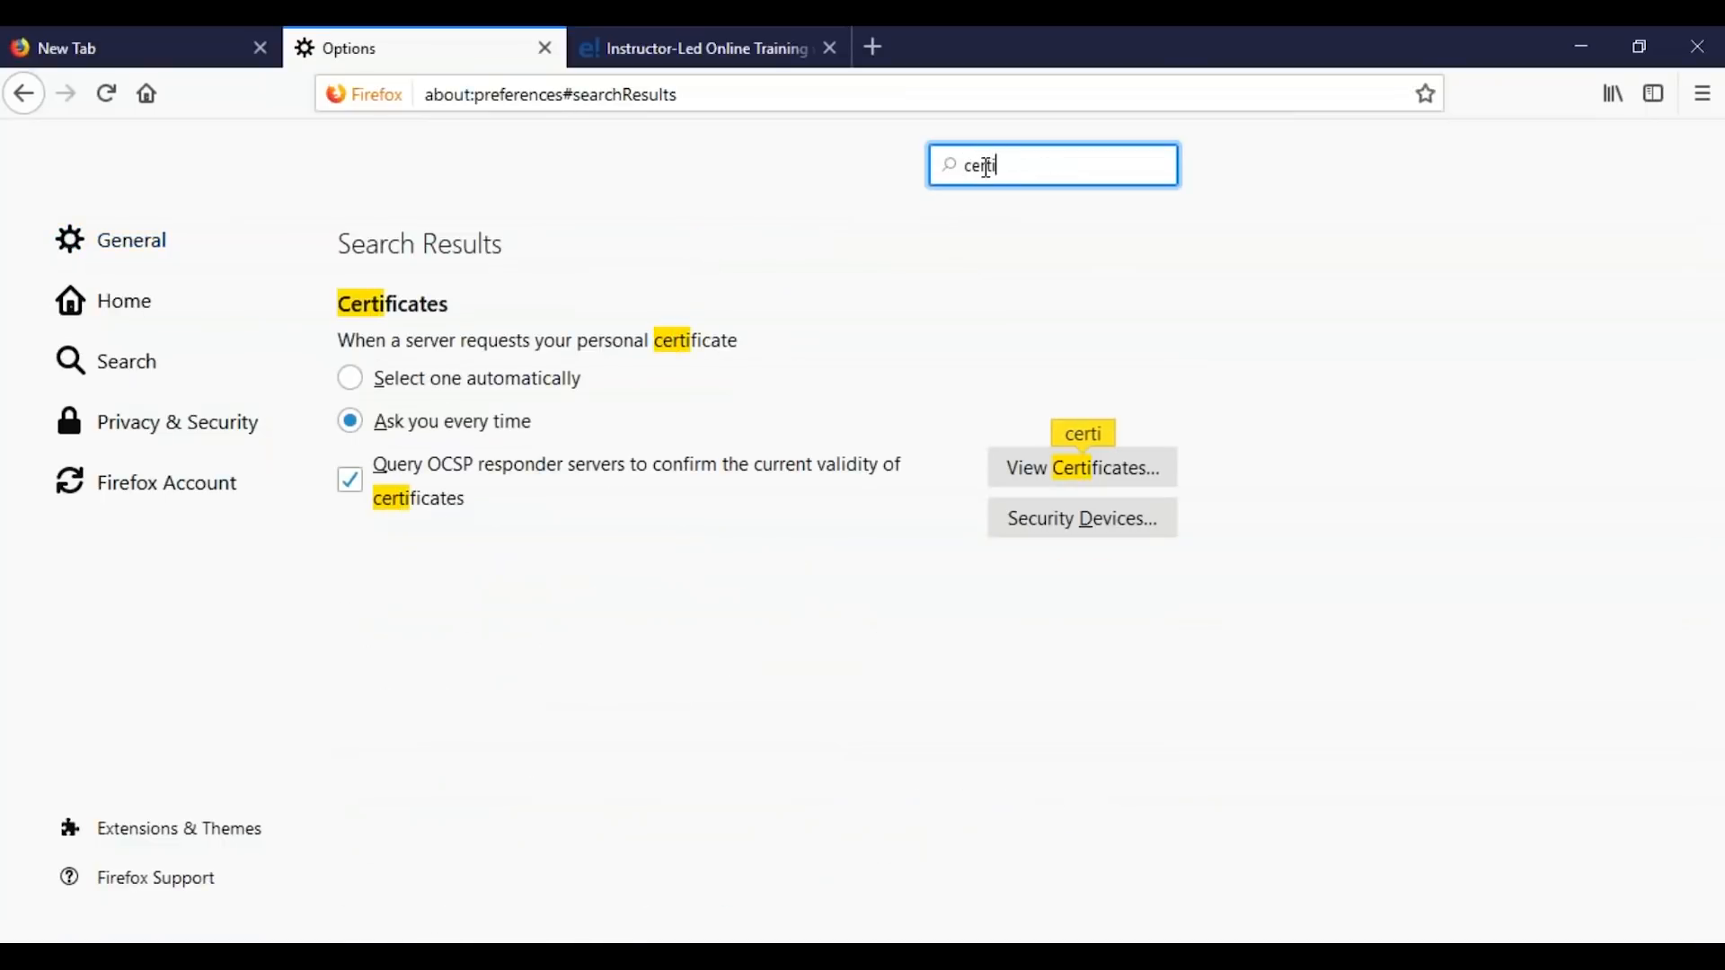
pyautogui.click(1037, 471)
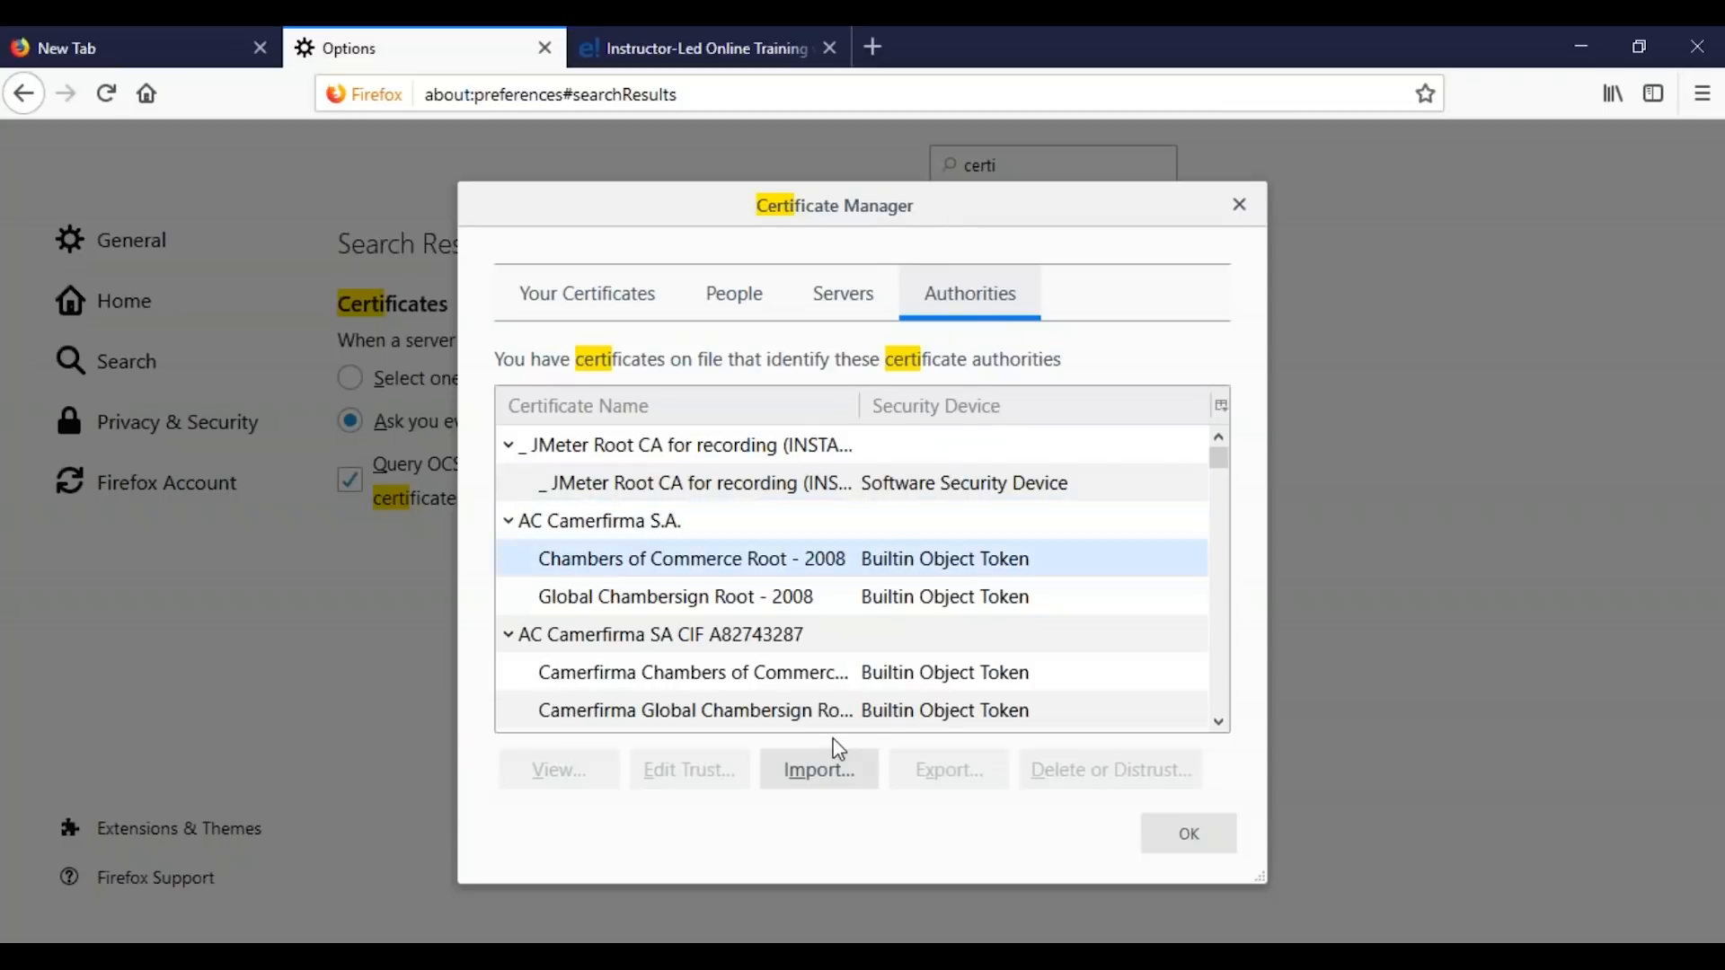
# - View the certificate files available for import as an authority and leave the Certificate Manager without importing any
pyautogui.click(813, 769)
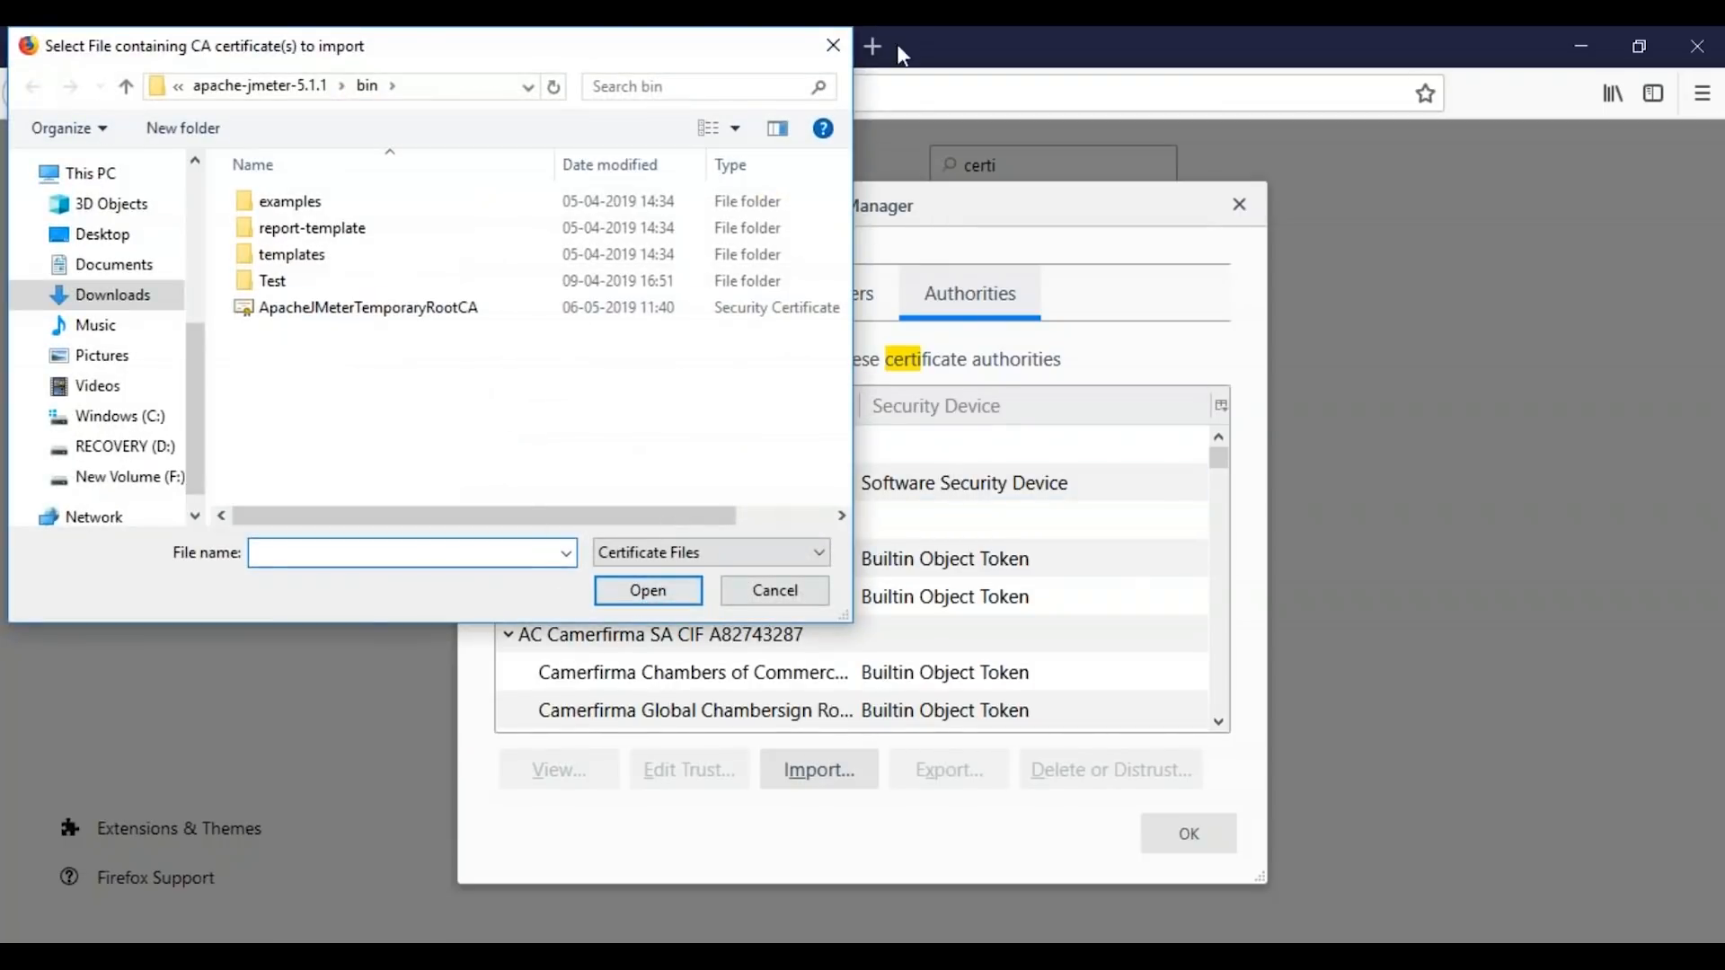
pyautogui.click(836, 43)
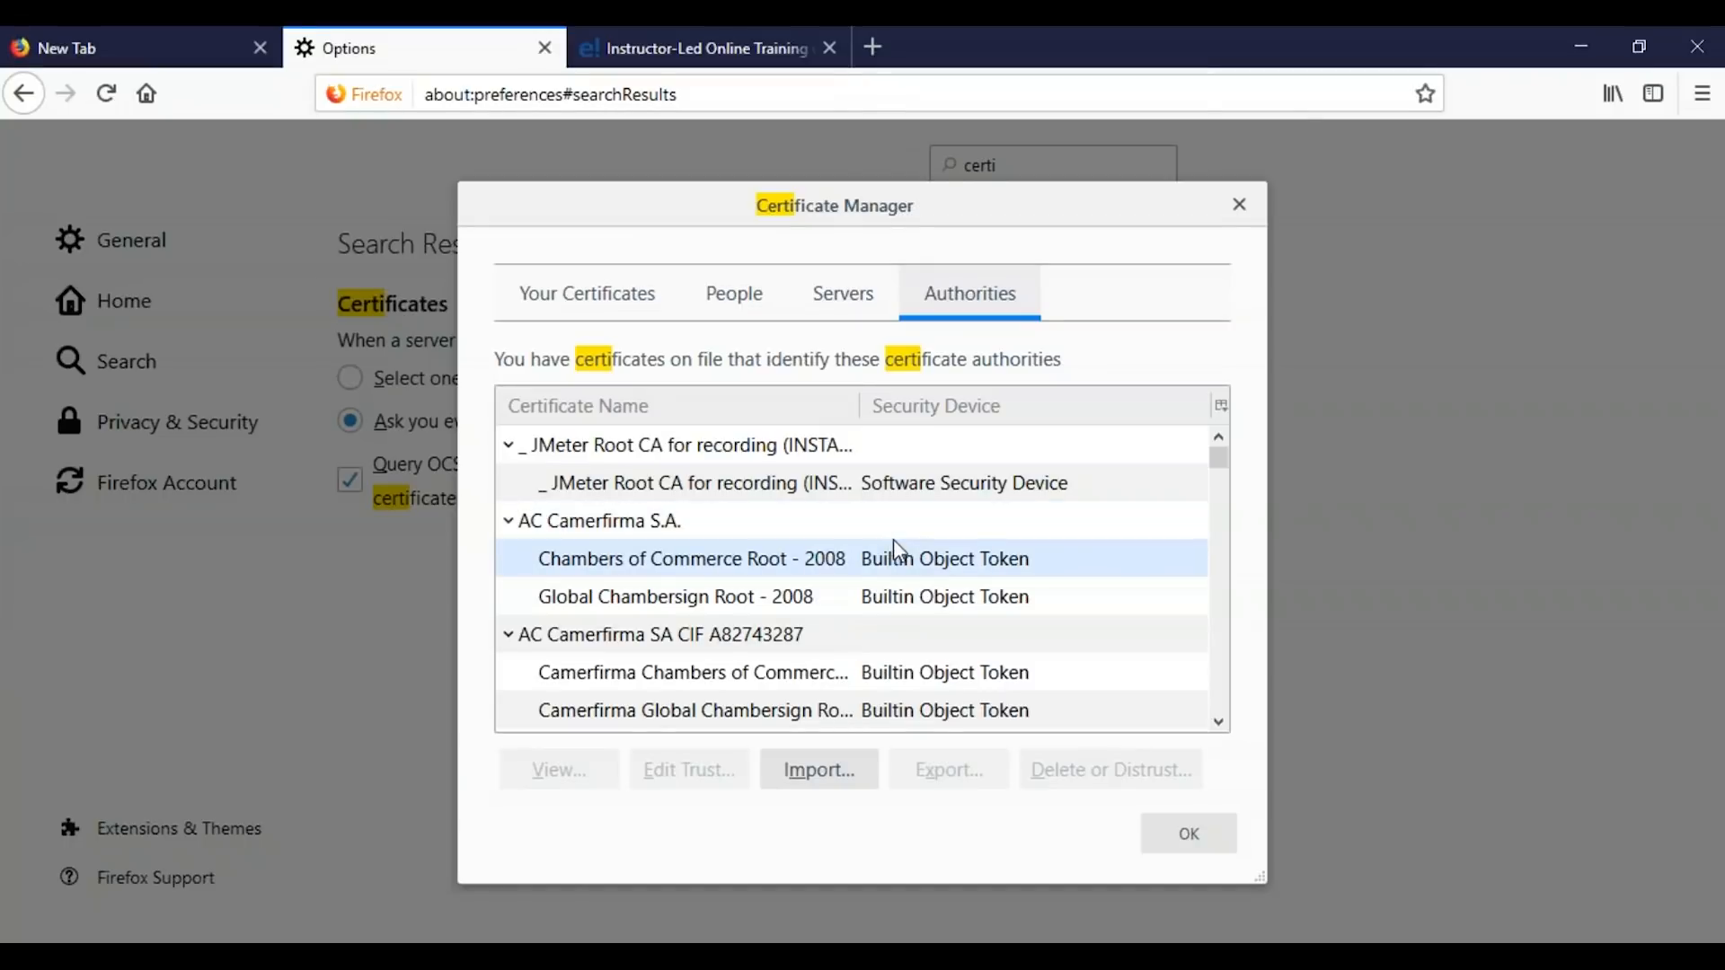
pyautogui.press('Escape')
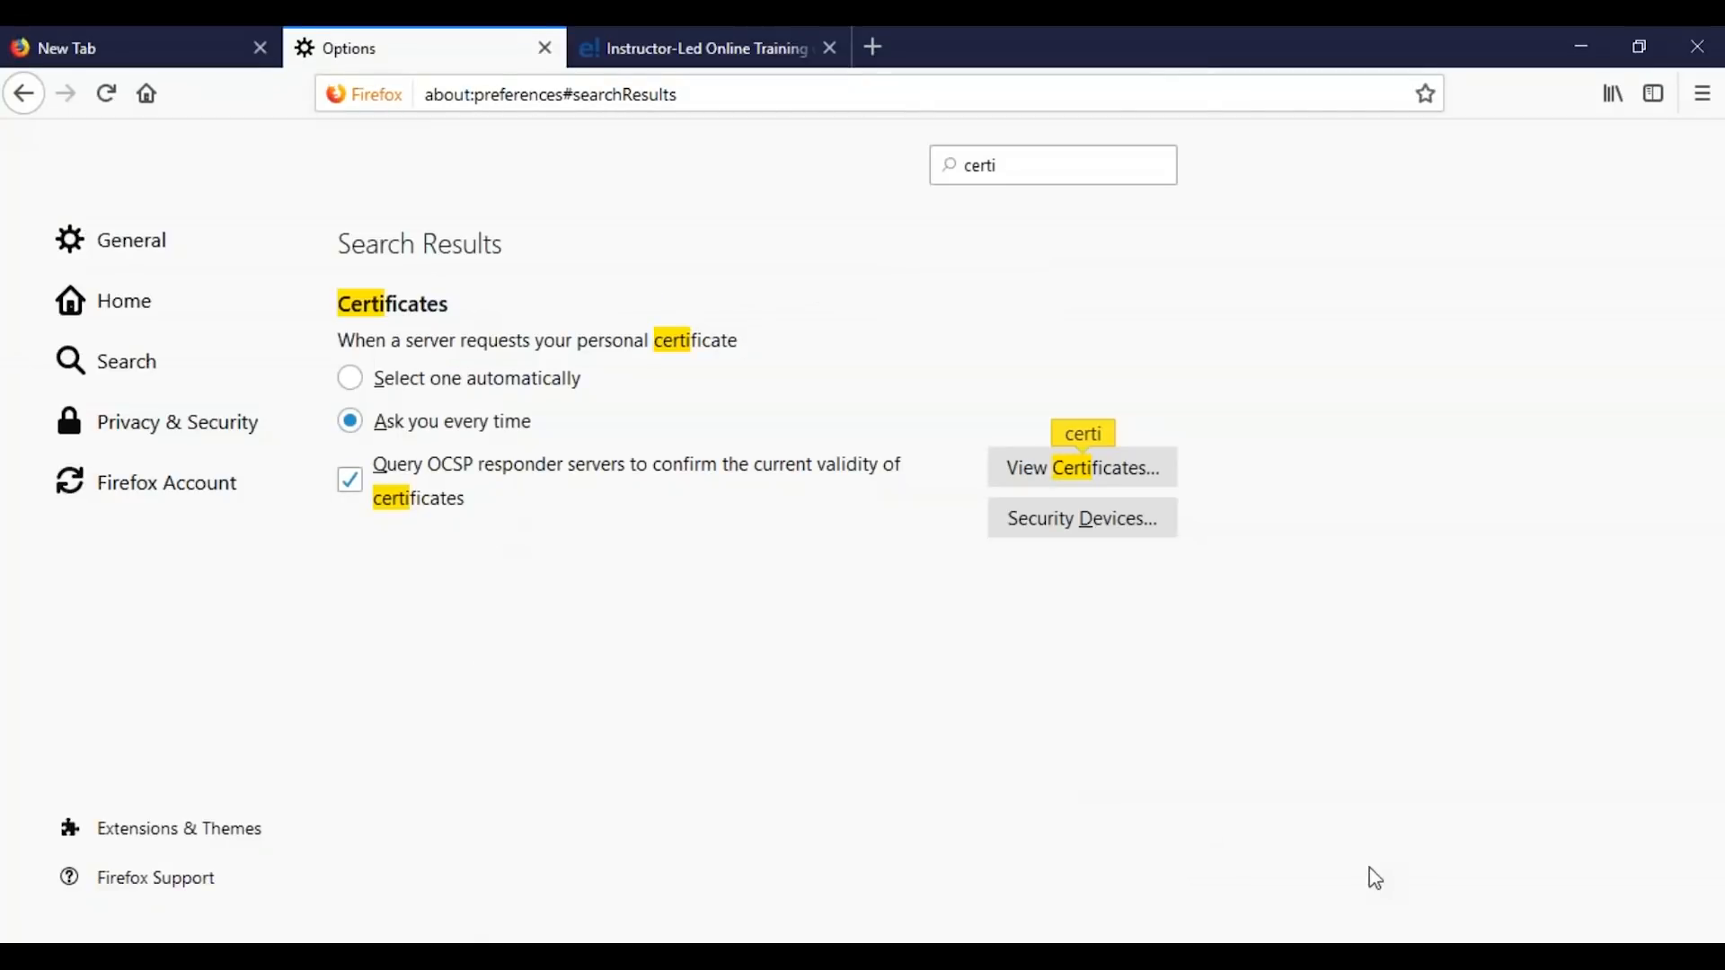
# - Switch to JMeter and add a View Results Tree listener to the HTTP(S) Test Script Recorder
pyautogui.click(1231, 956)
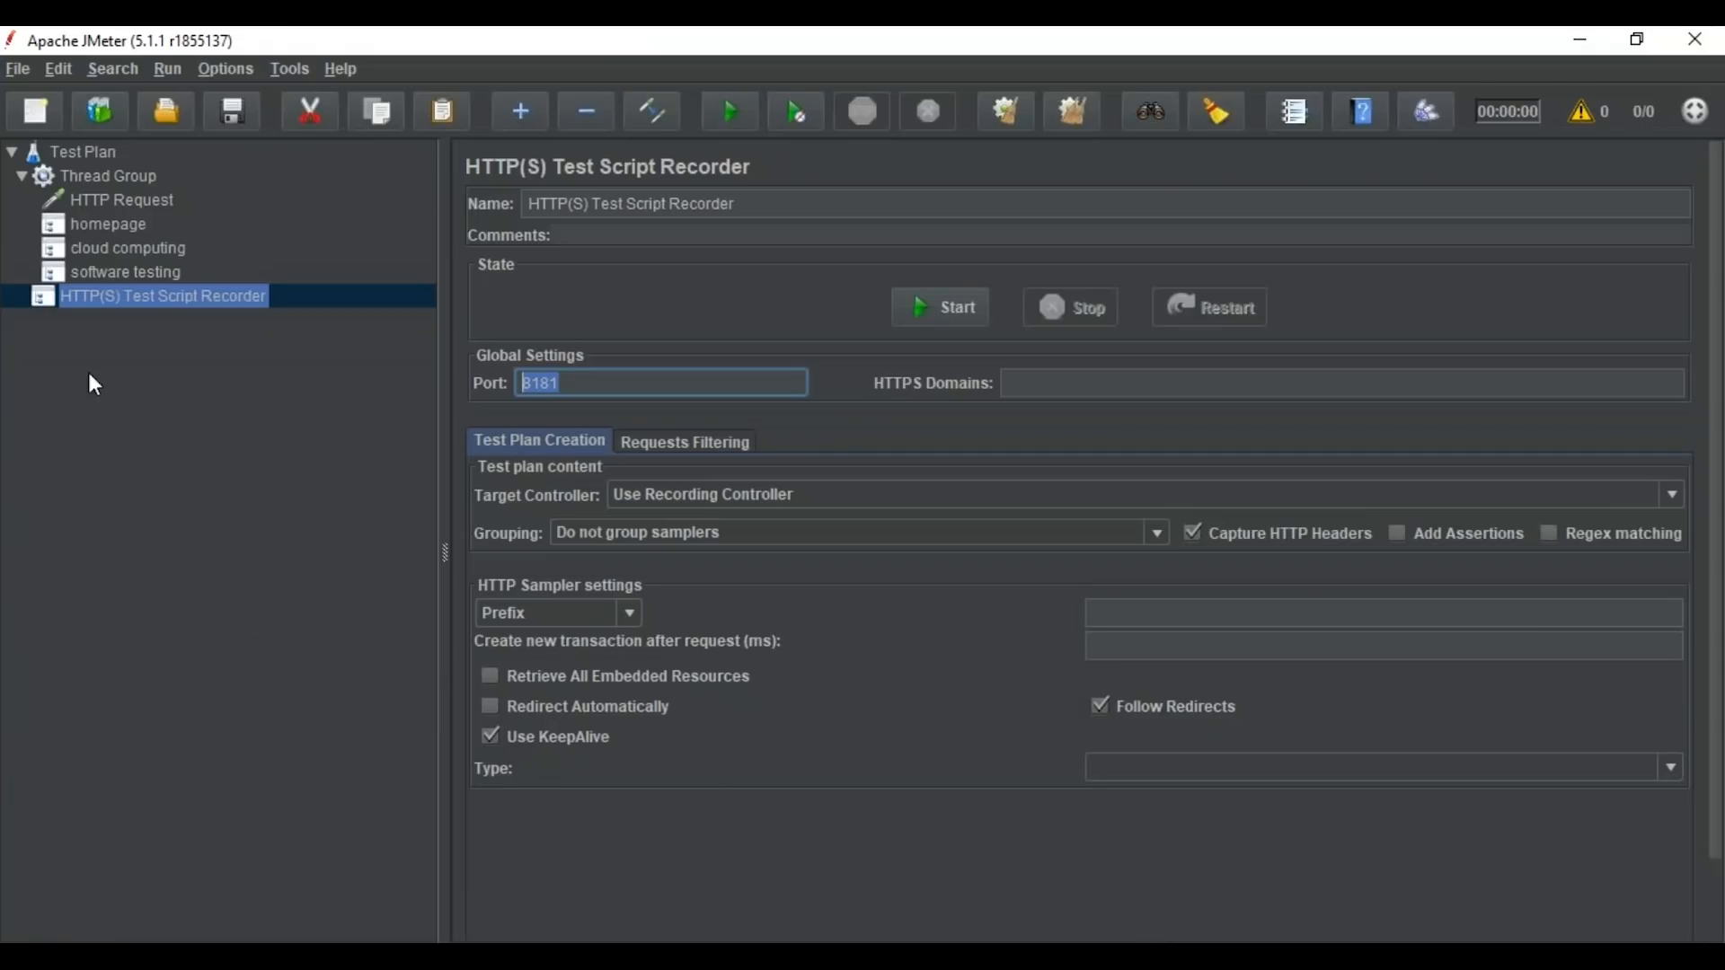
pyautogui.click(136, 300)
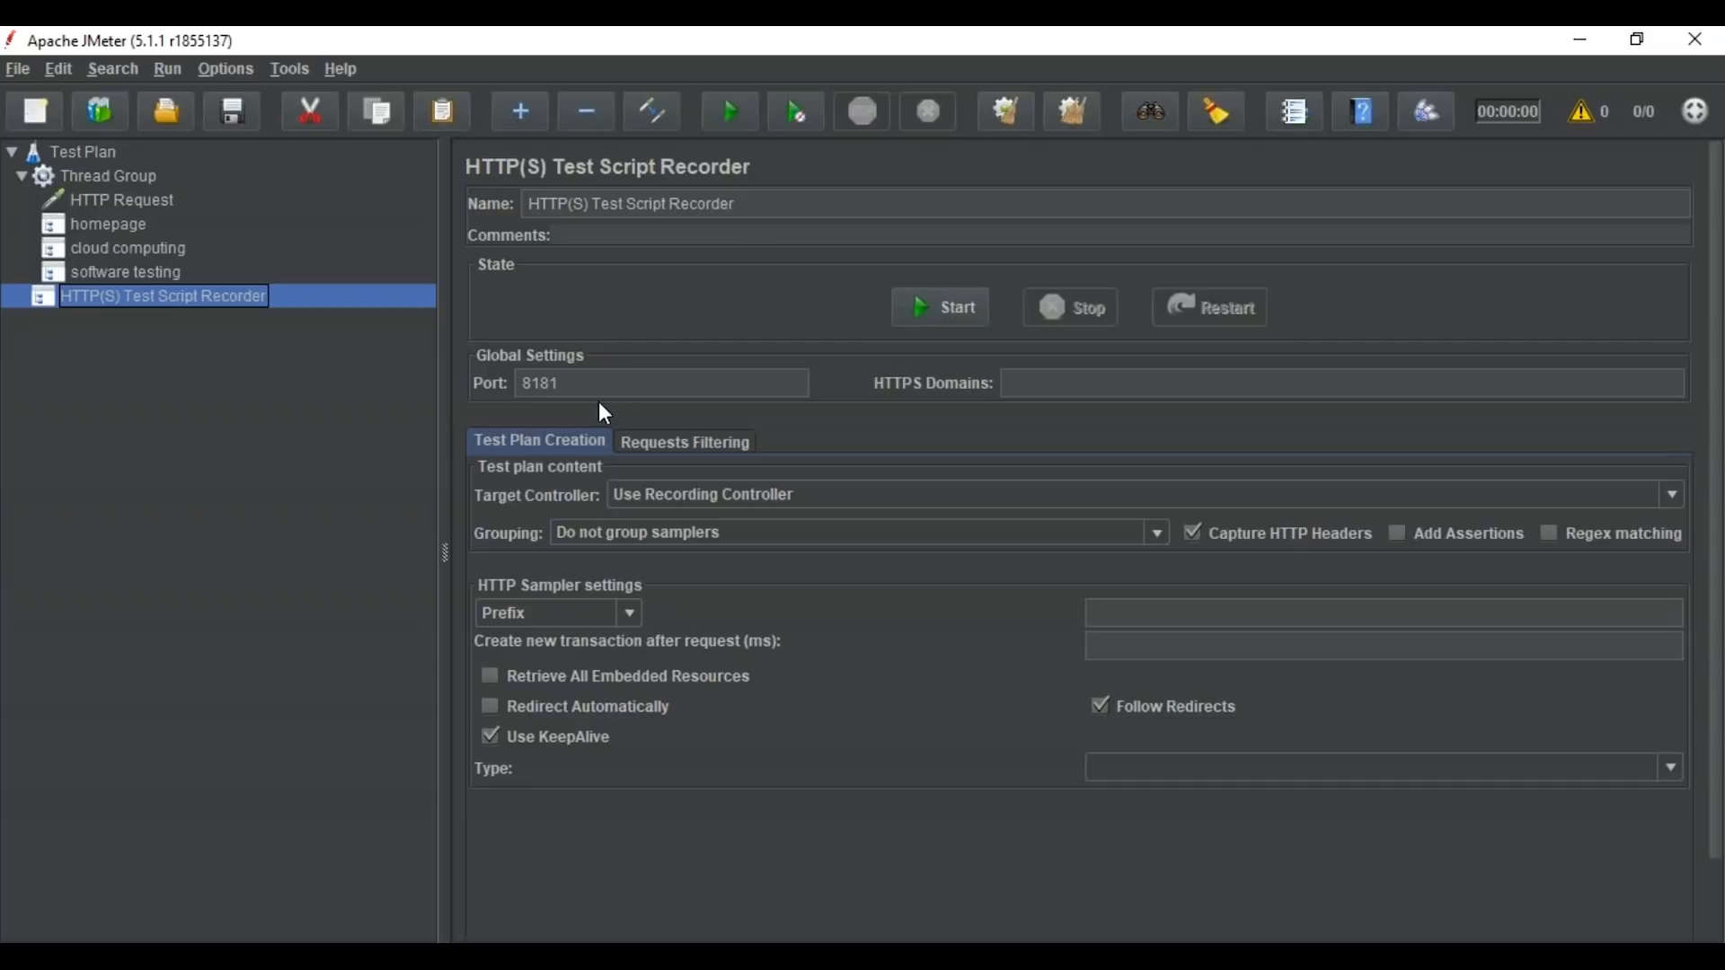
pyautogui.rightClick(185, 298)
pyautogui.moveTo(384, 306)
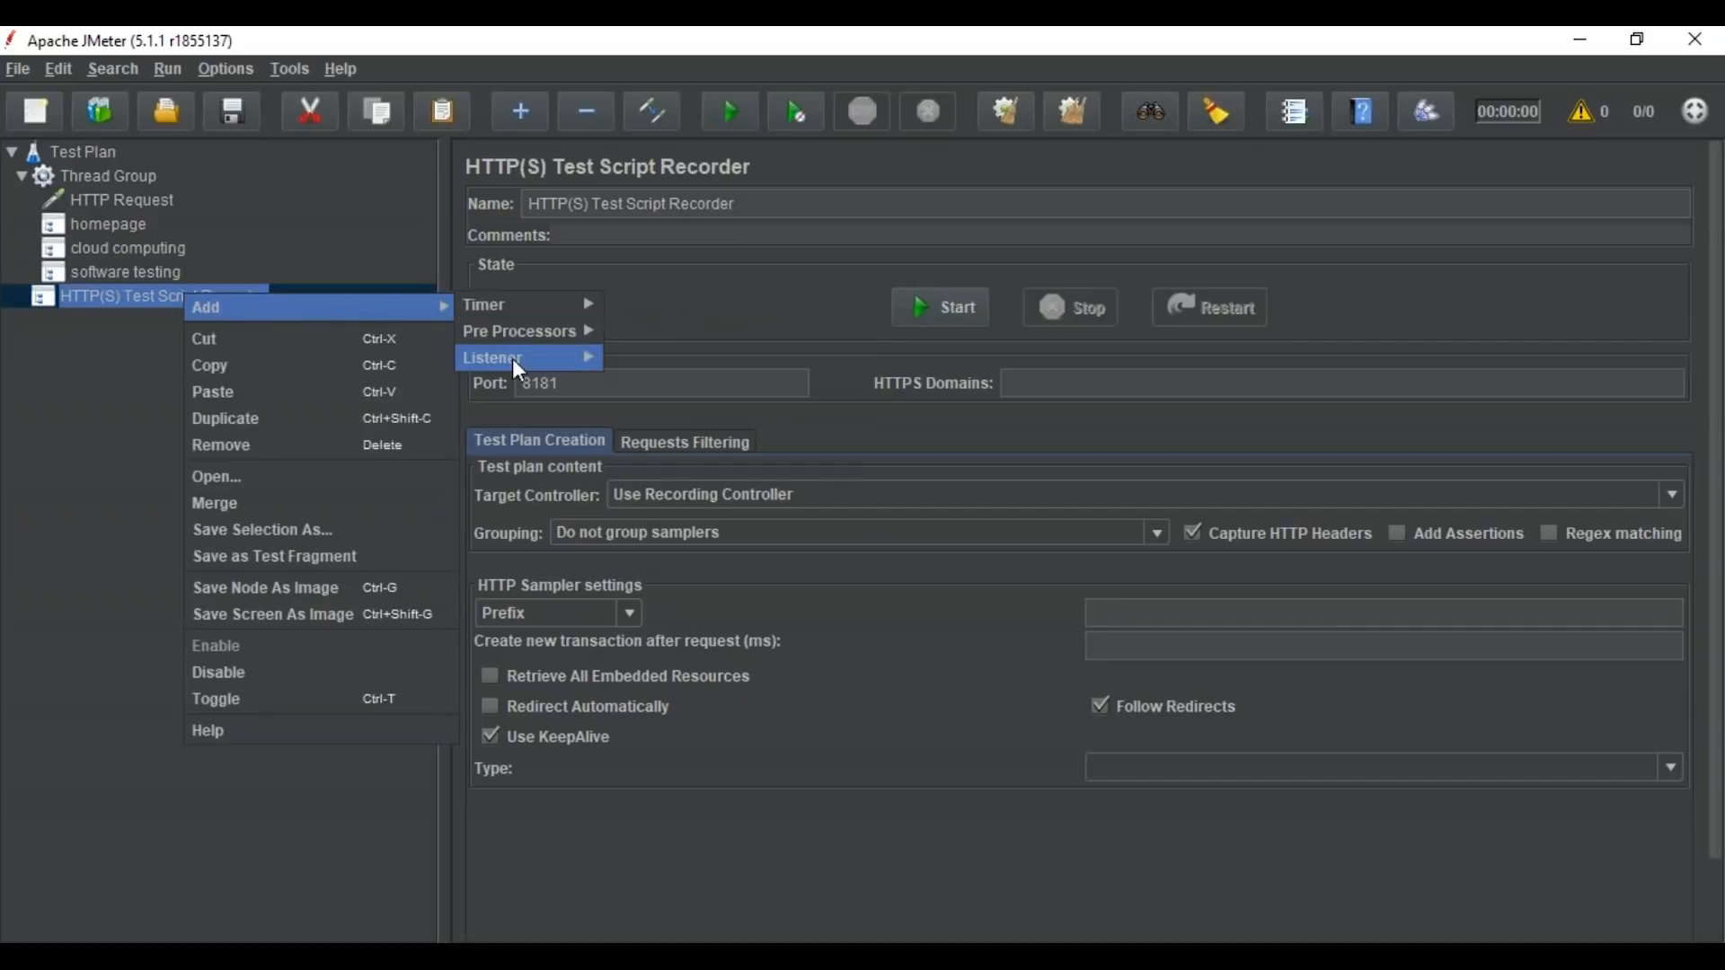
pyautogui.moveTo(512, 358)
pyautogui.click(659, 363)
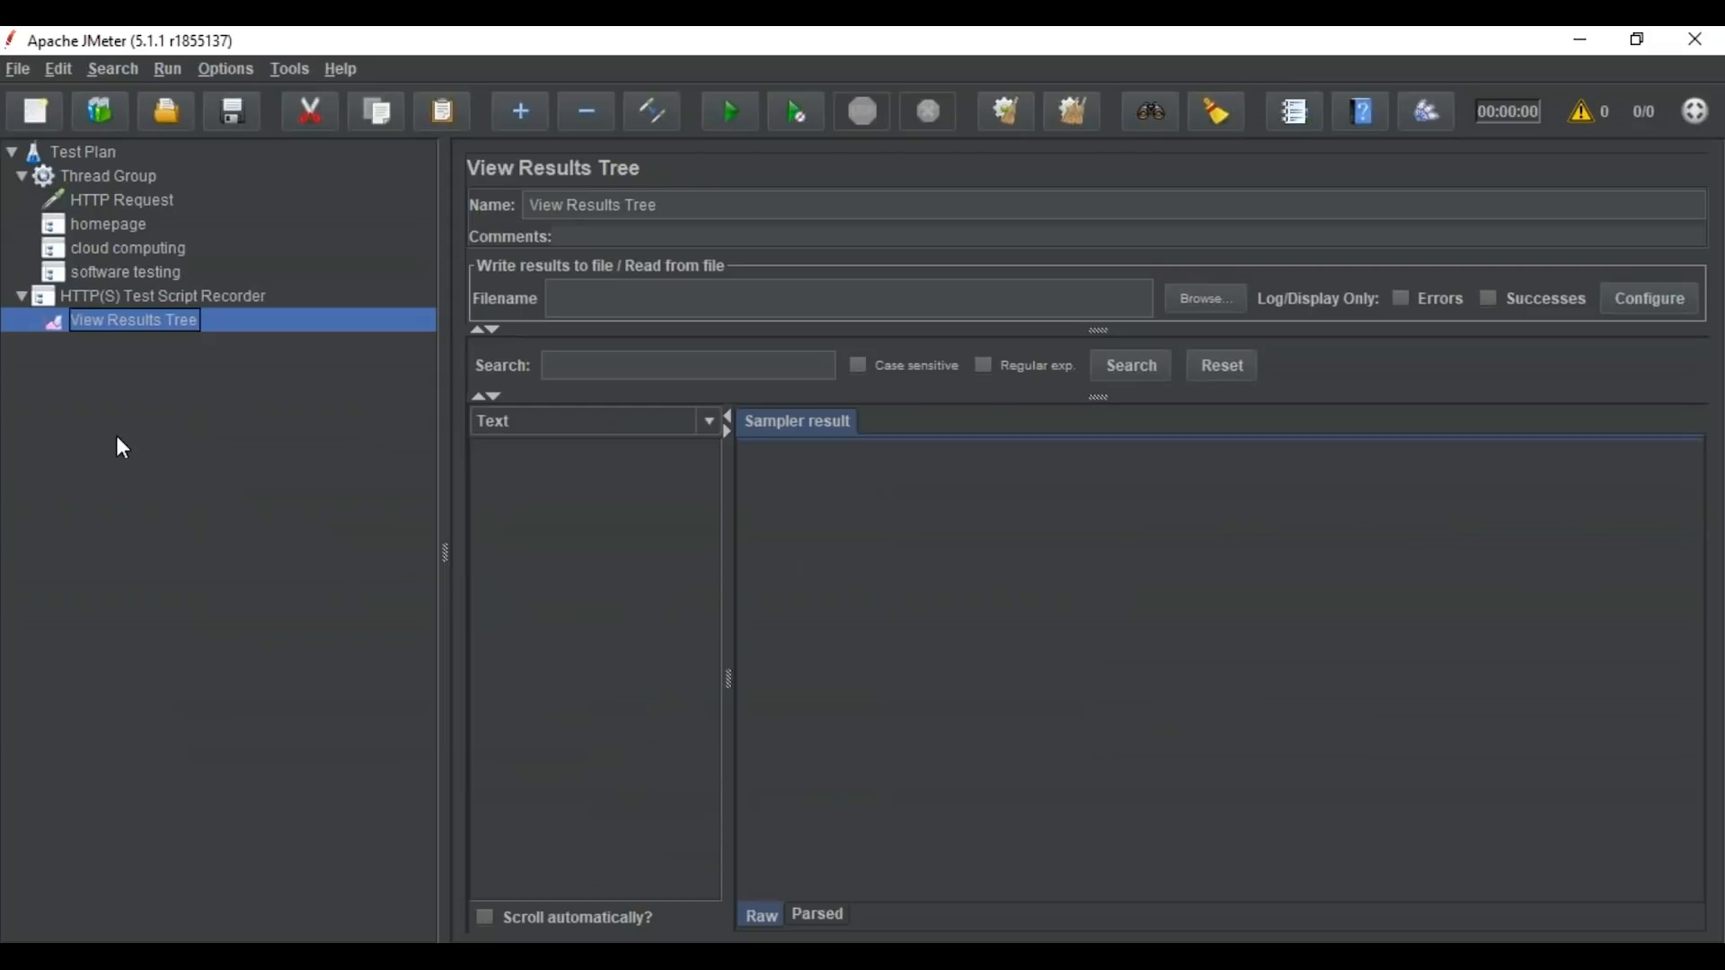
# - Save the test plan as scriptrecord.jmx in the bin folder
pyautogui.click(226, 111)
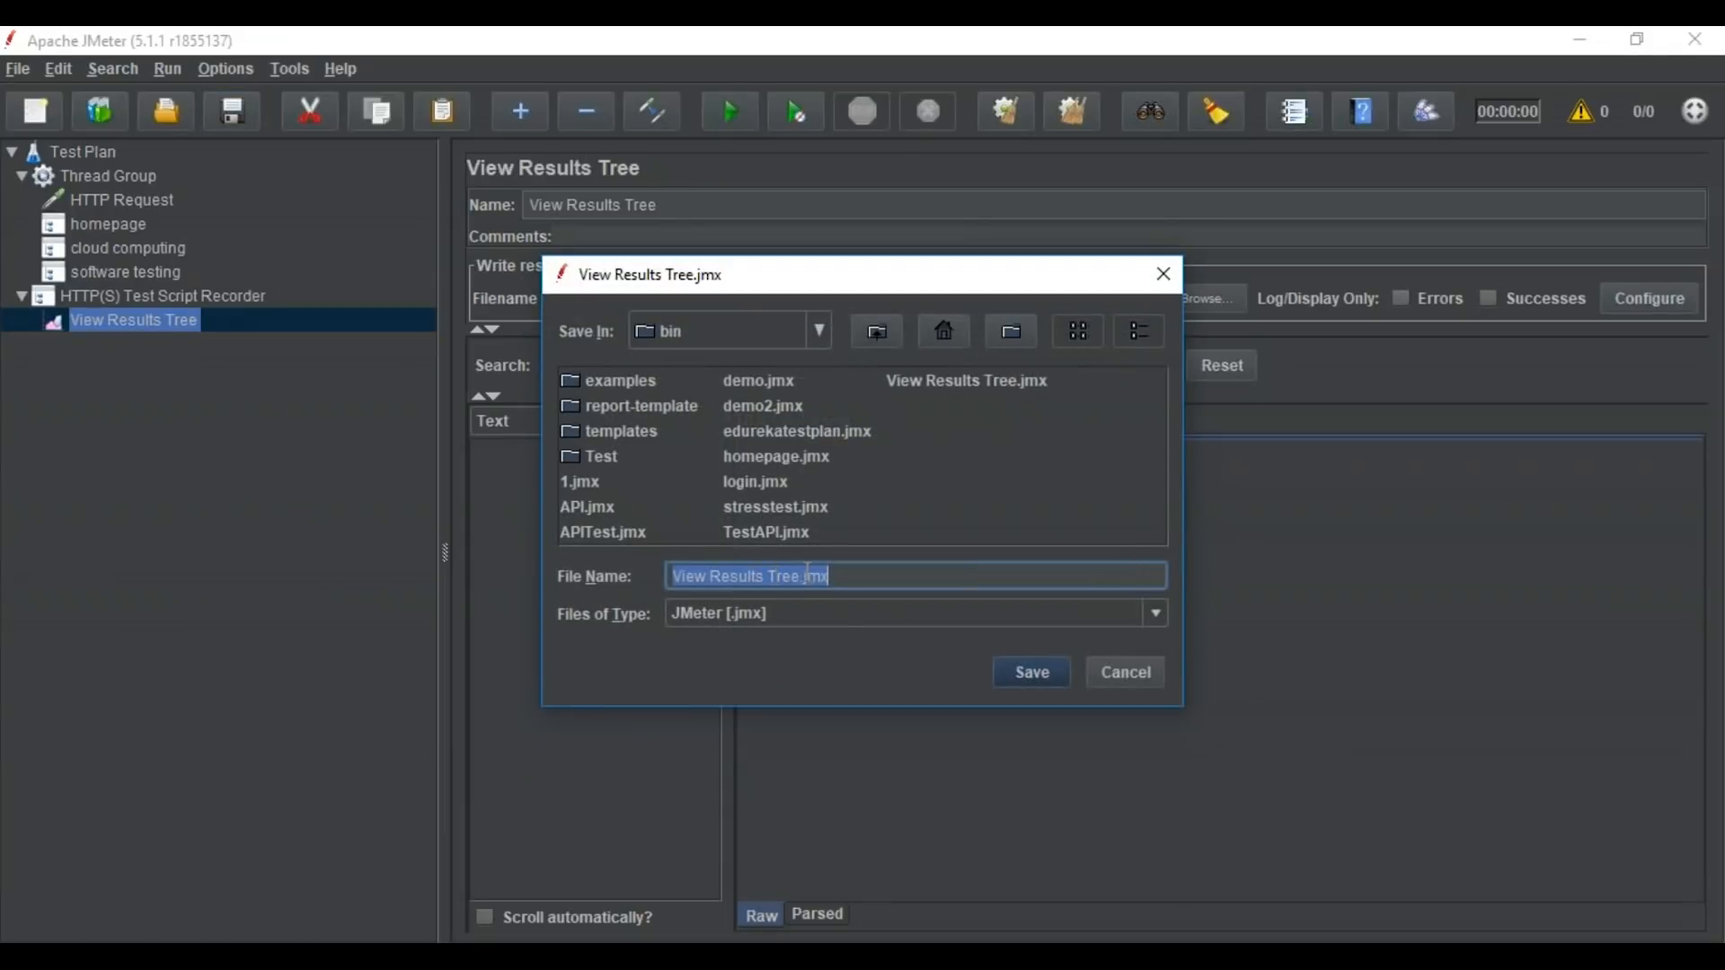
pyautogui.moveTo(801, 575); pyautogui.dragTo(675, 573)
pyautogui.write('scriptrecord')
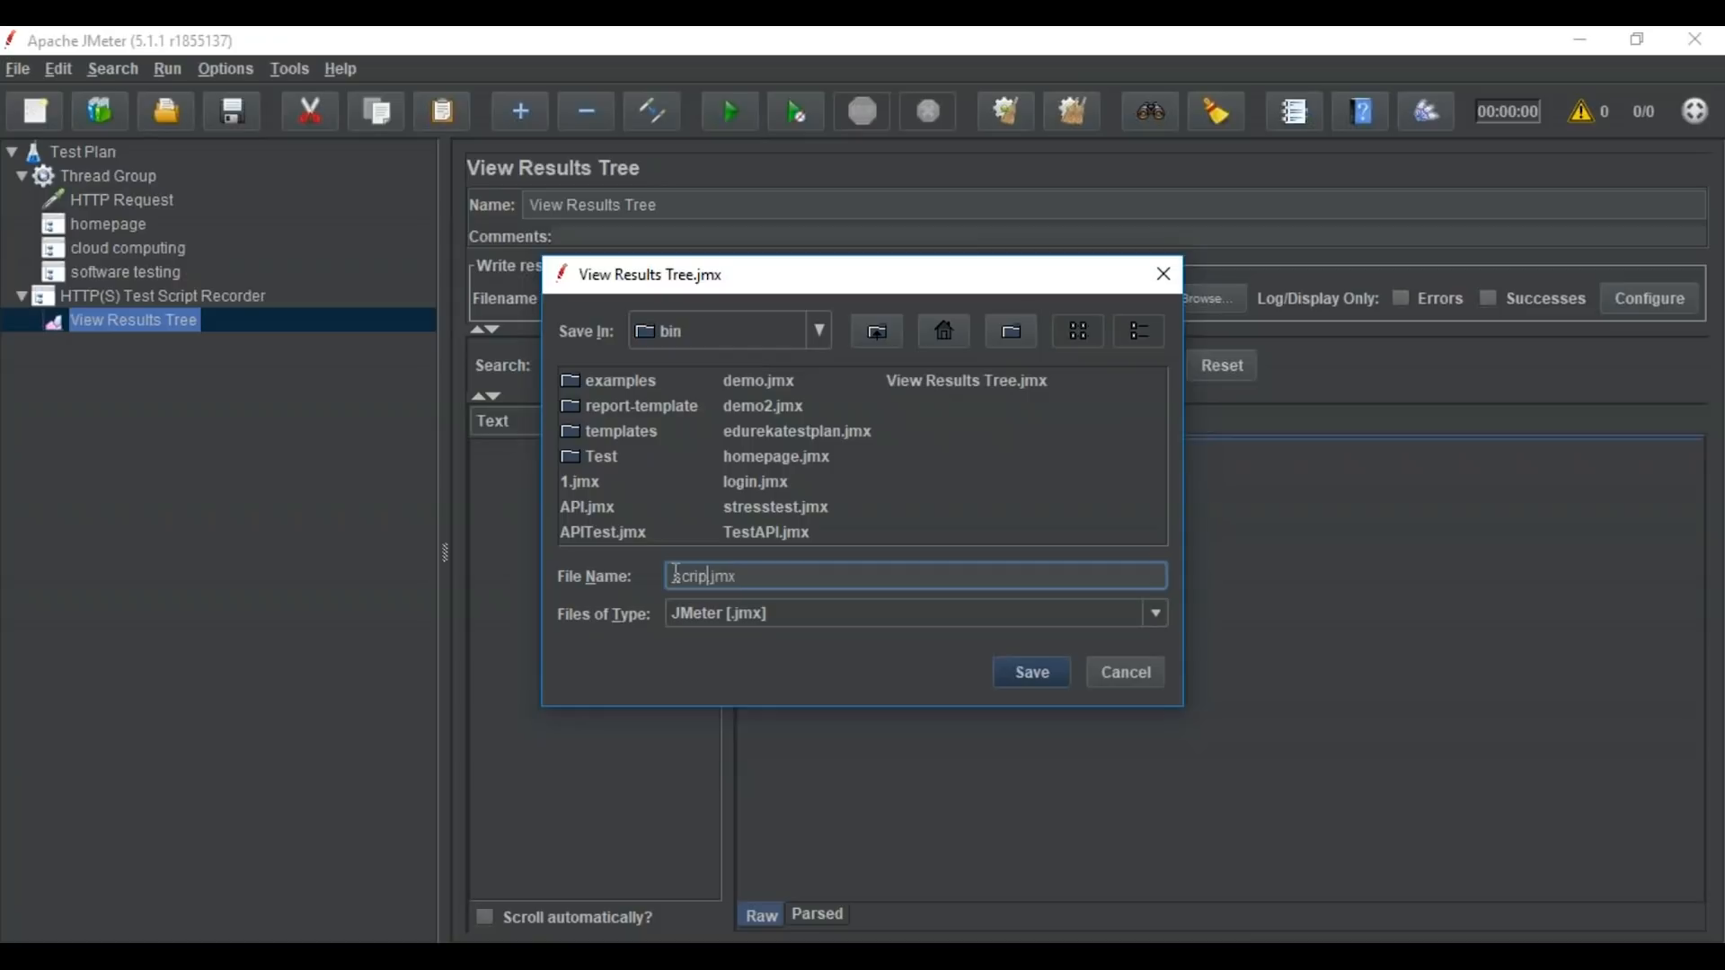
pyautogui.click(1014, 670)
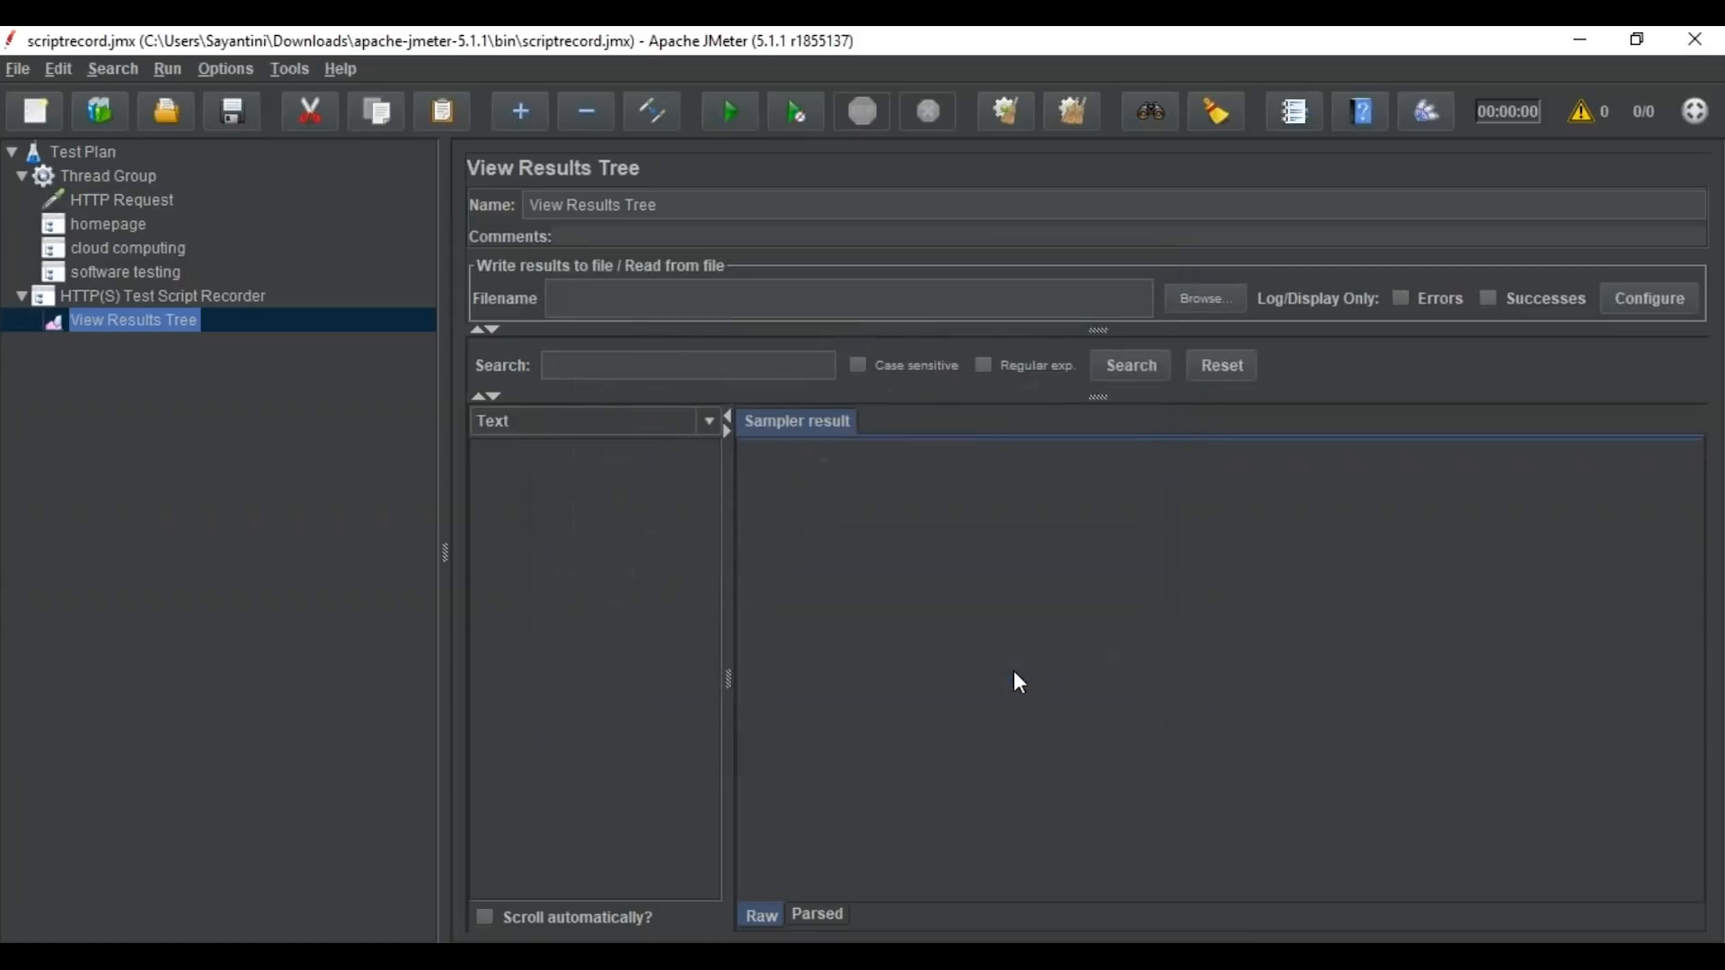
# - Set the script recorder's target controller to Test Plan > Thread Group > homepage, start recording and acknowledge the root CA certificate notice
pyautogui.click(167, 300)
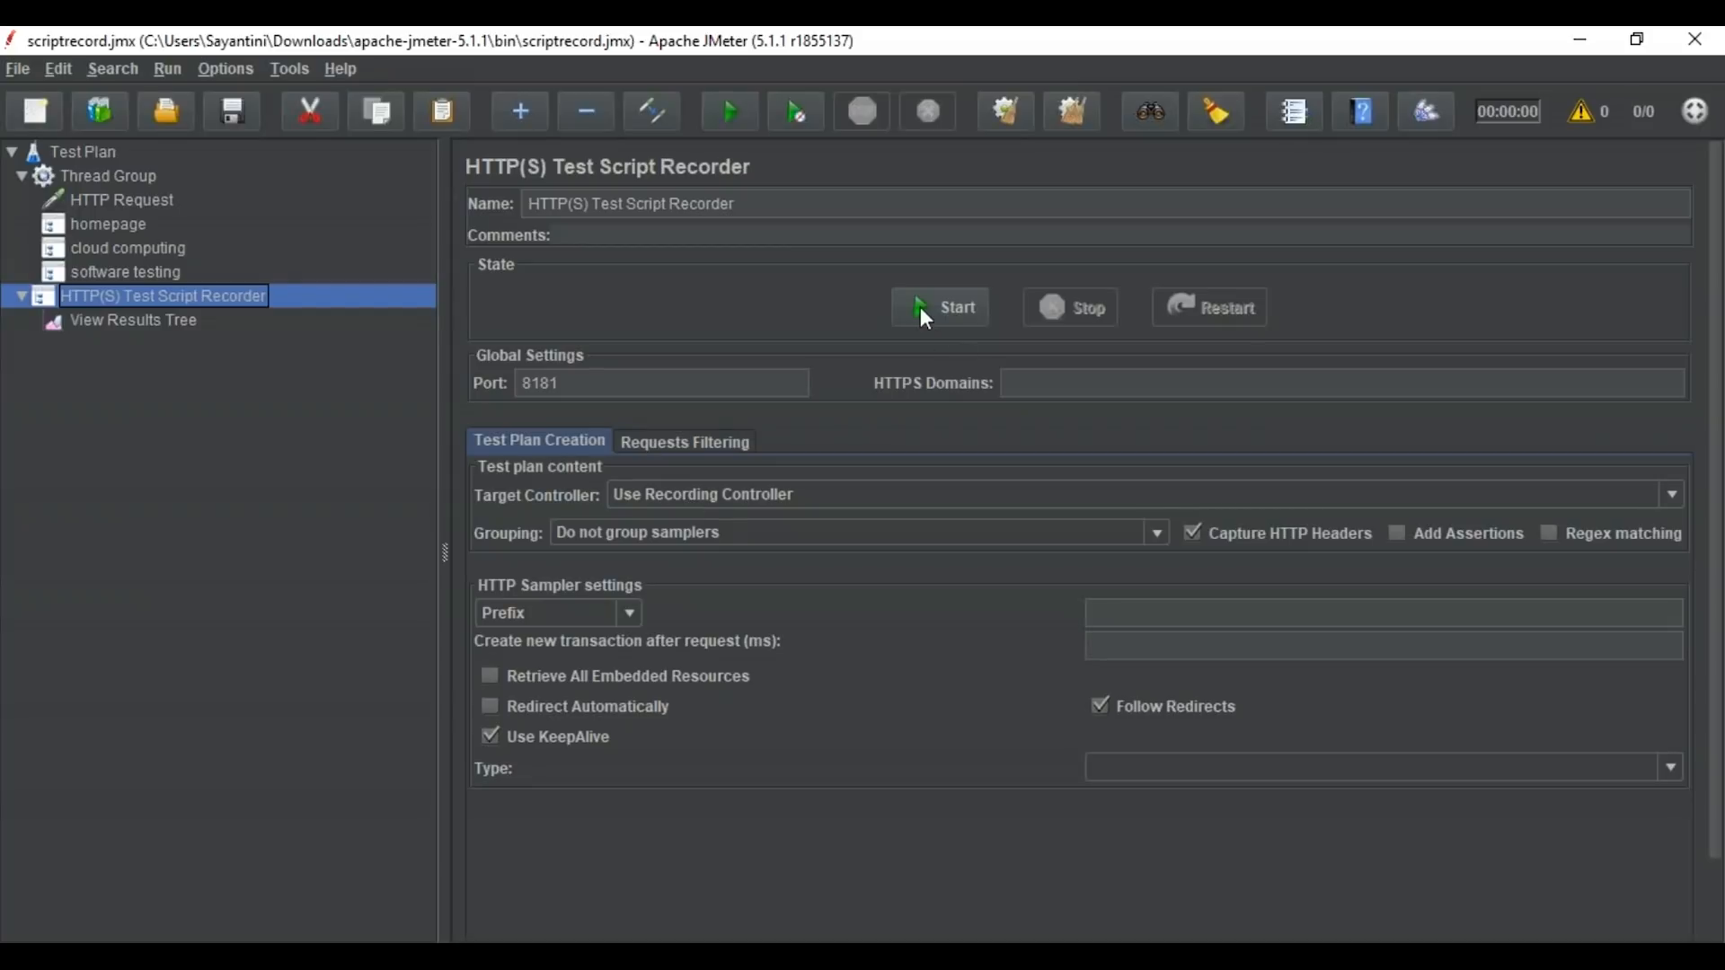
pyautogui.click(680, 495)
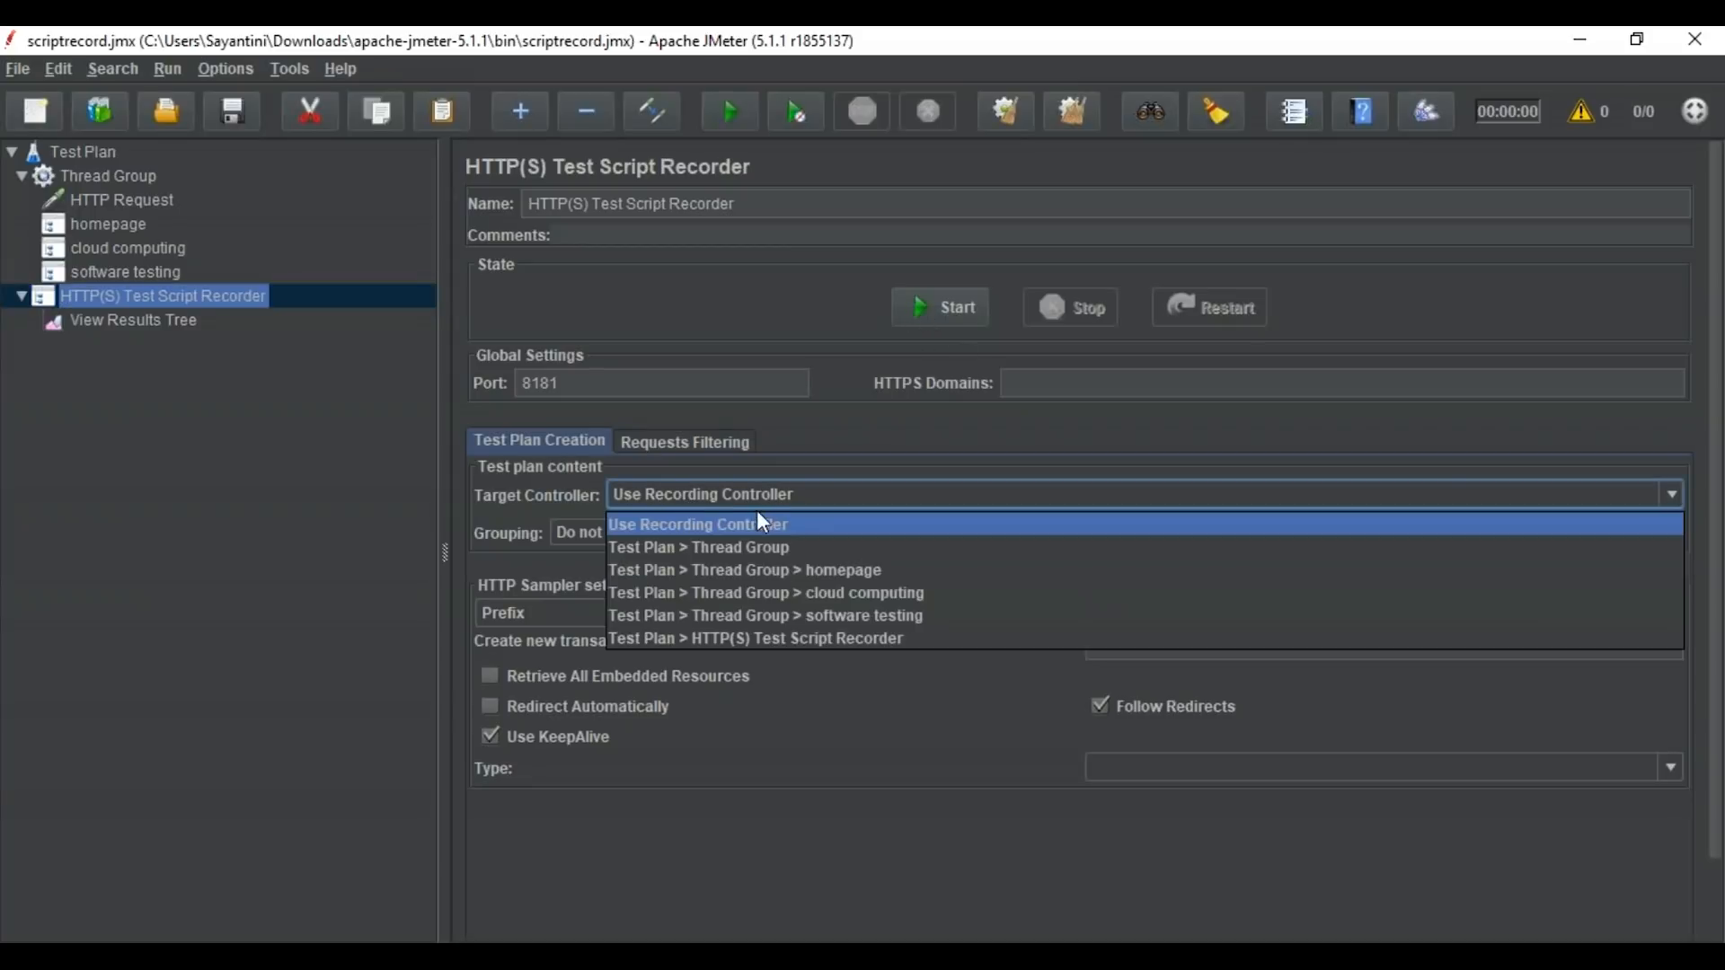
pyautogui.click(816, 575)
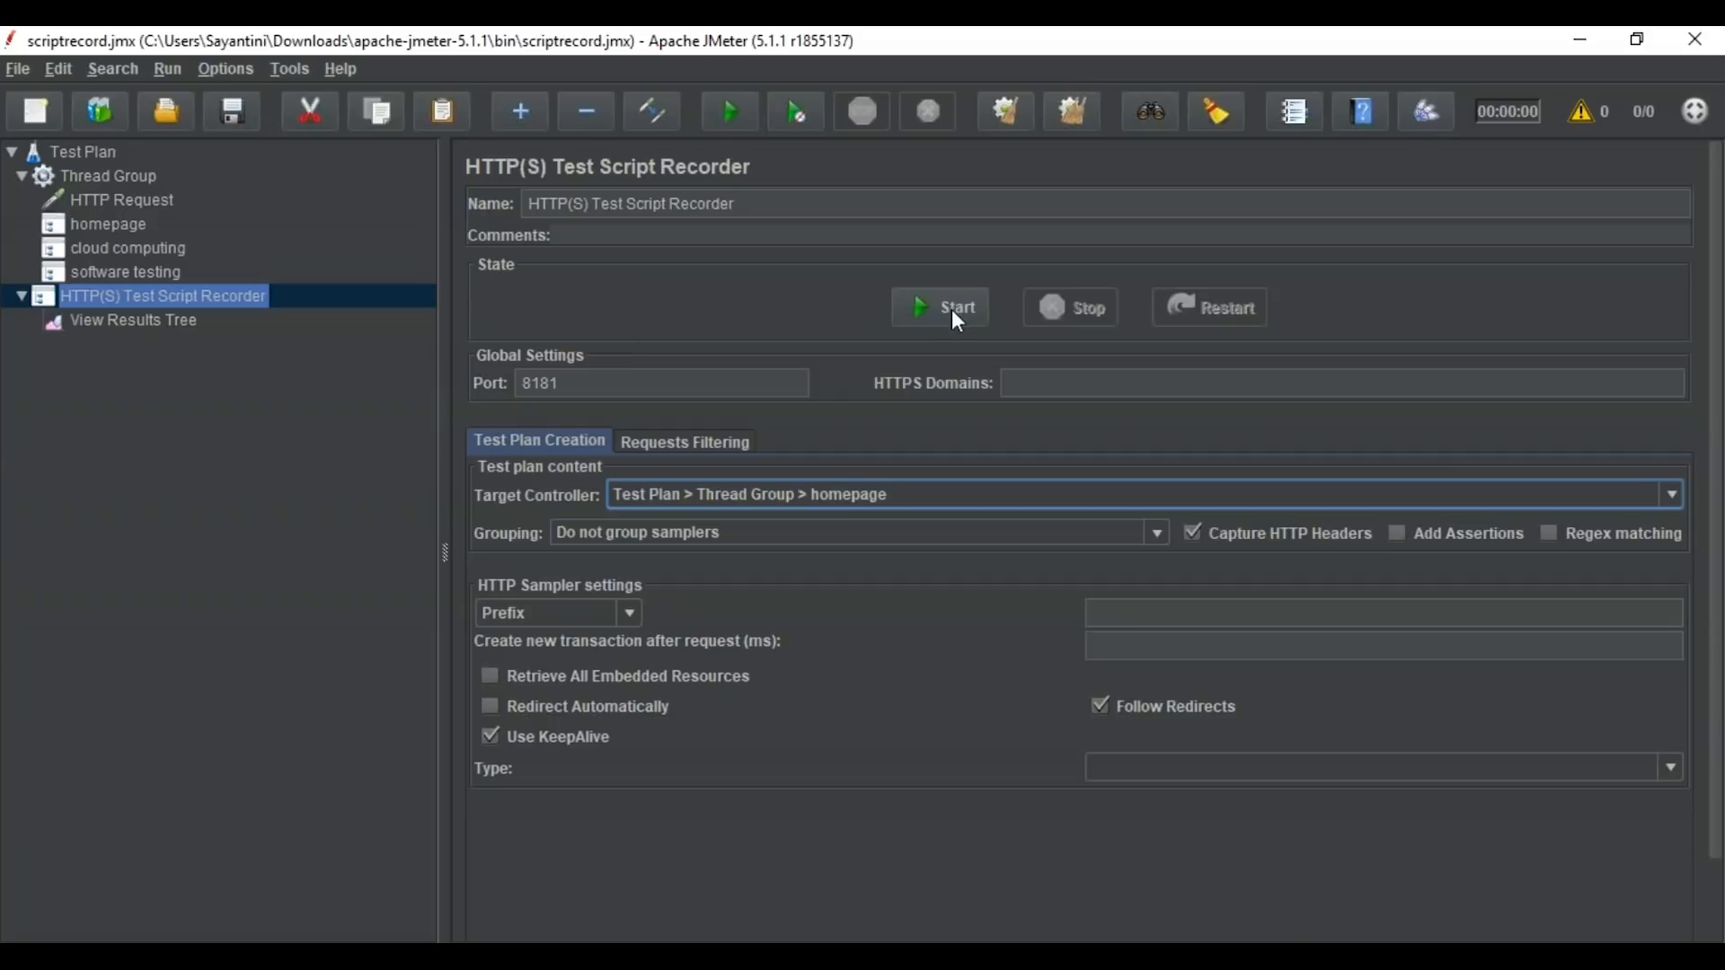
pyautogui.click(930, 322)
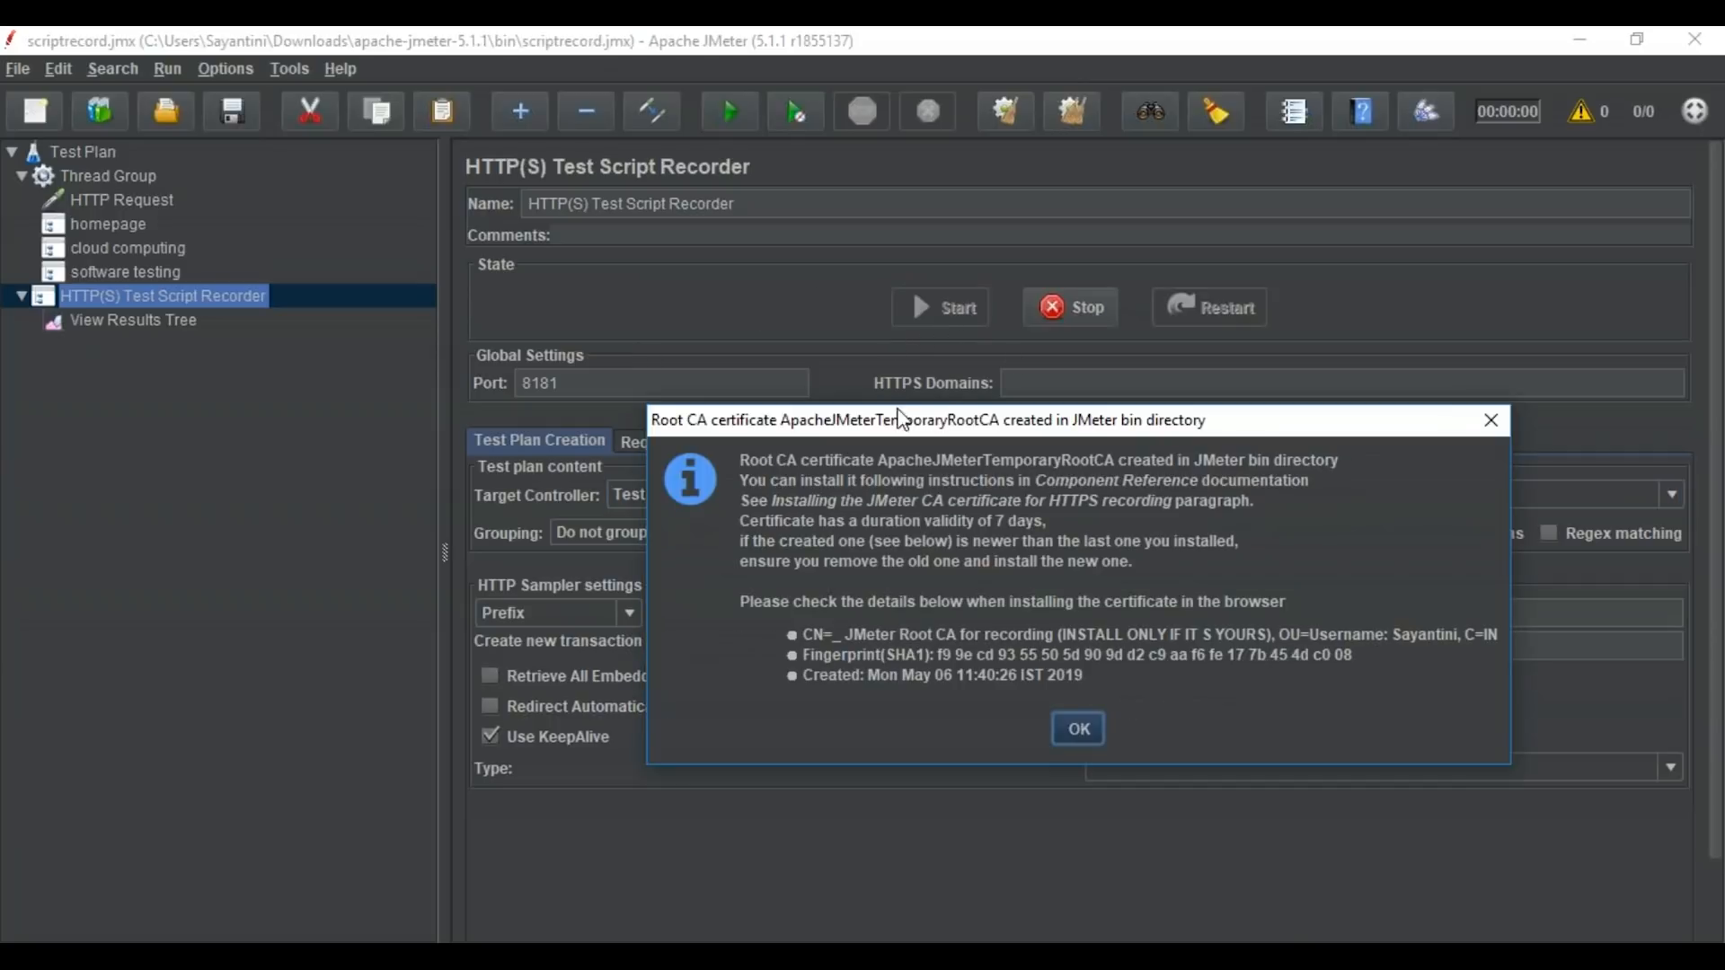
pyautogui.click(1086, 727)
pyautogui.moveTo(426, 26); pyautogui.dragTo(338, 954)
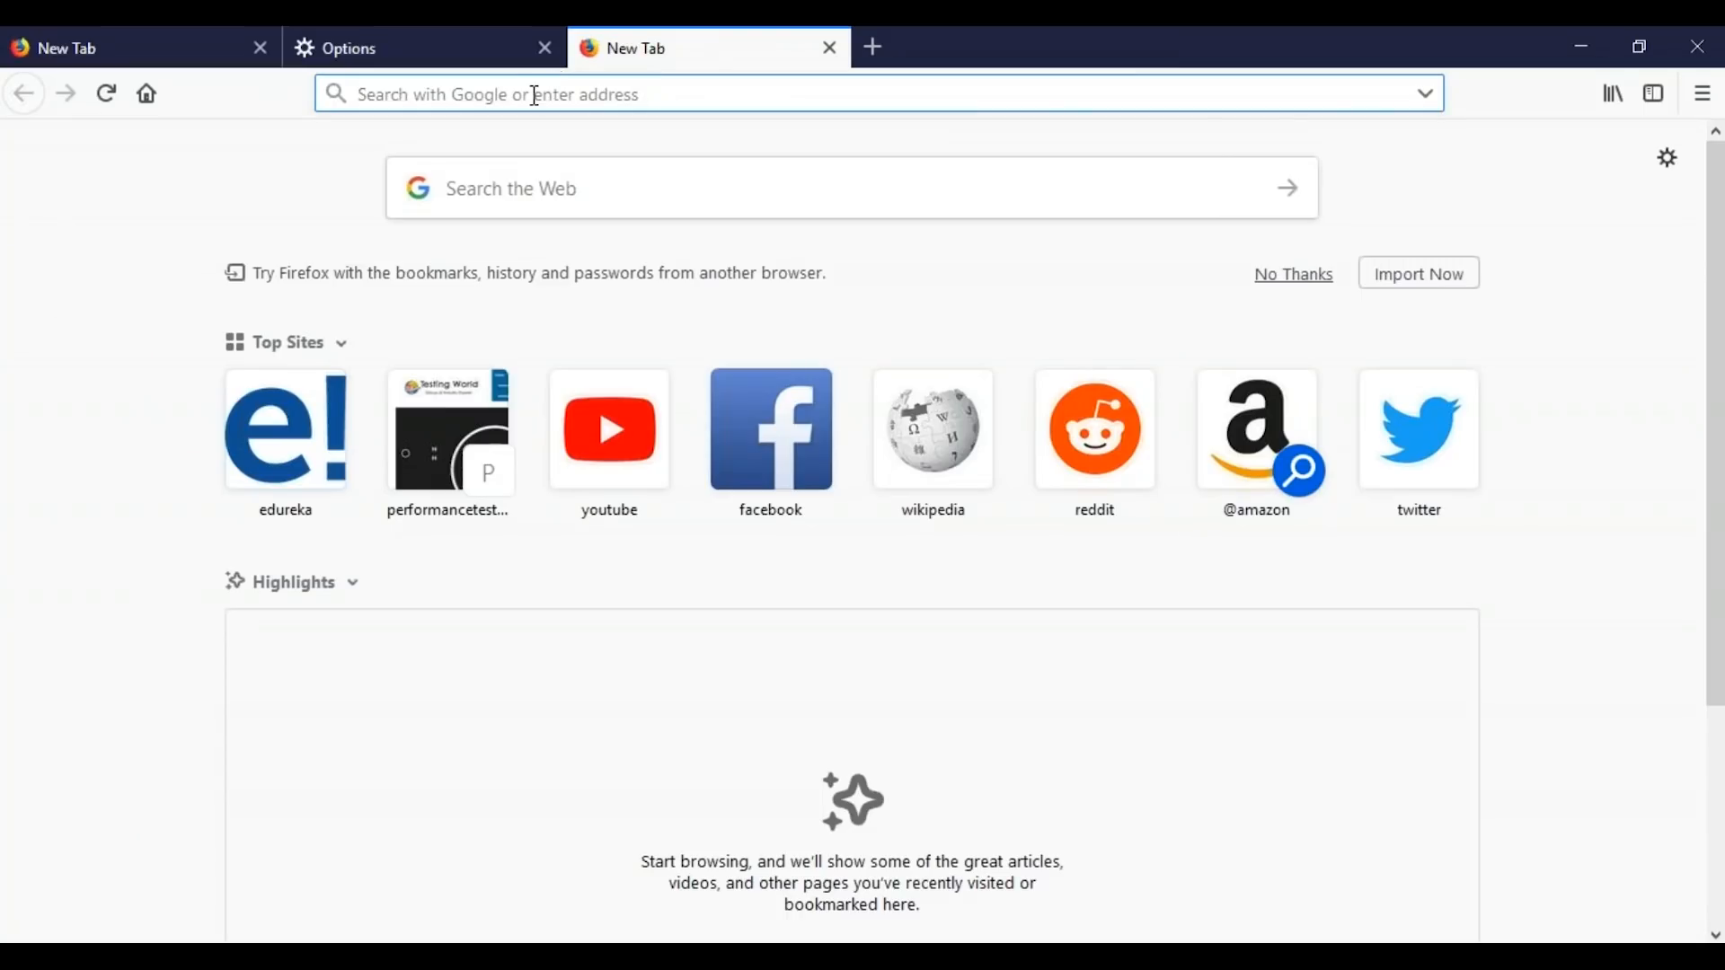
pyautogui.write('www')
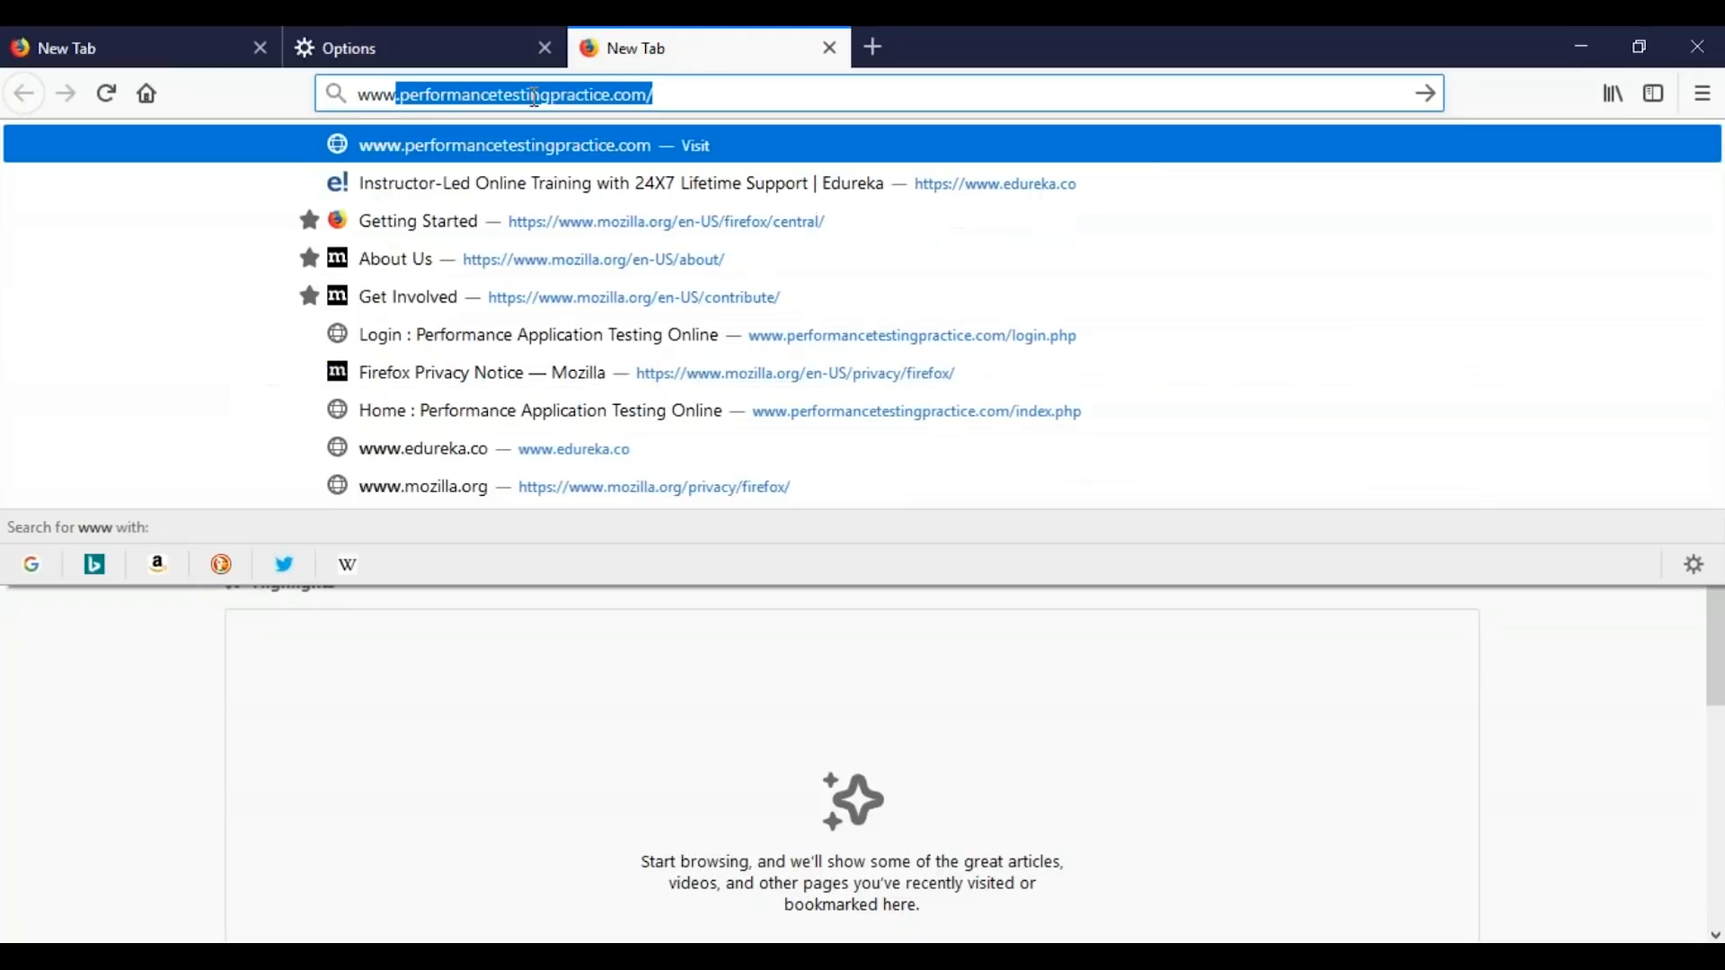
pyautogui.write('.edu')
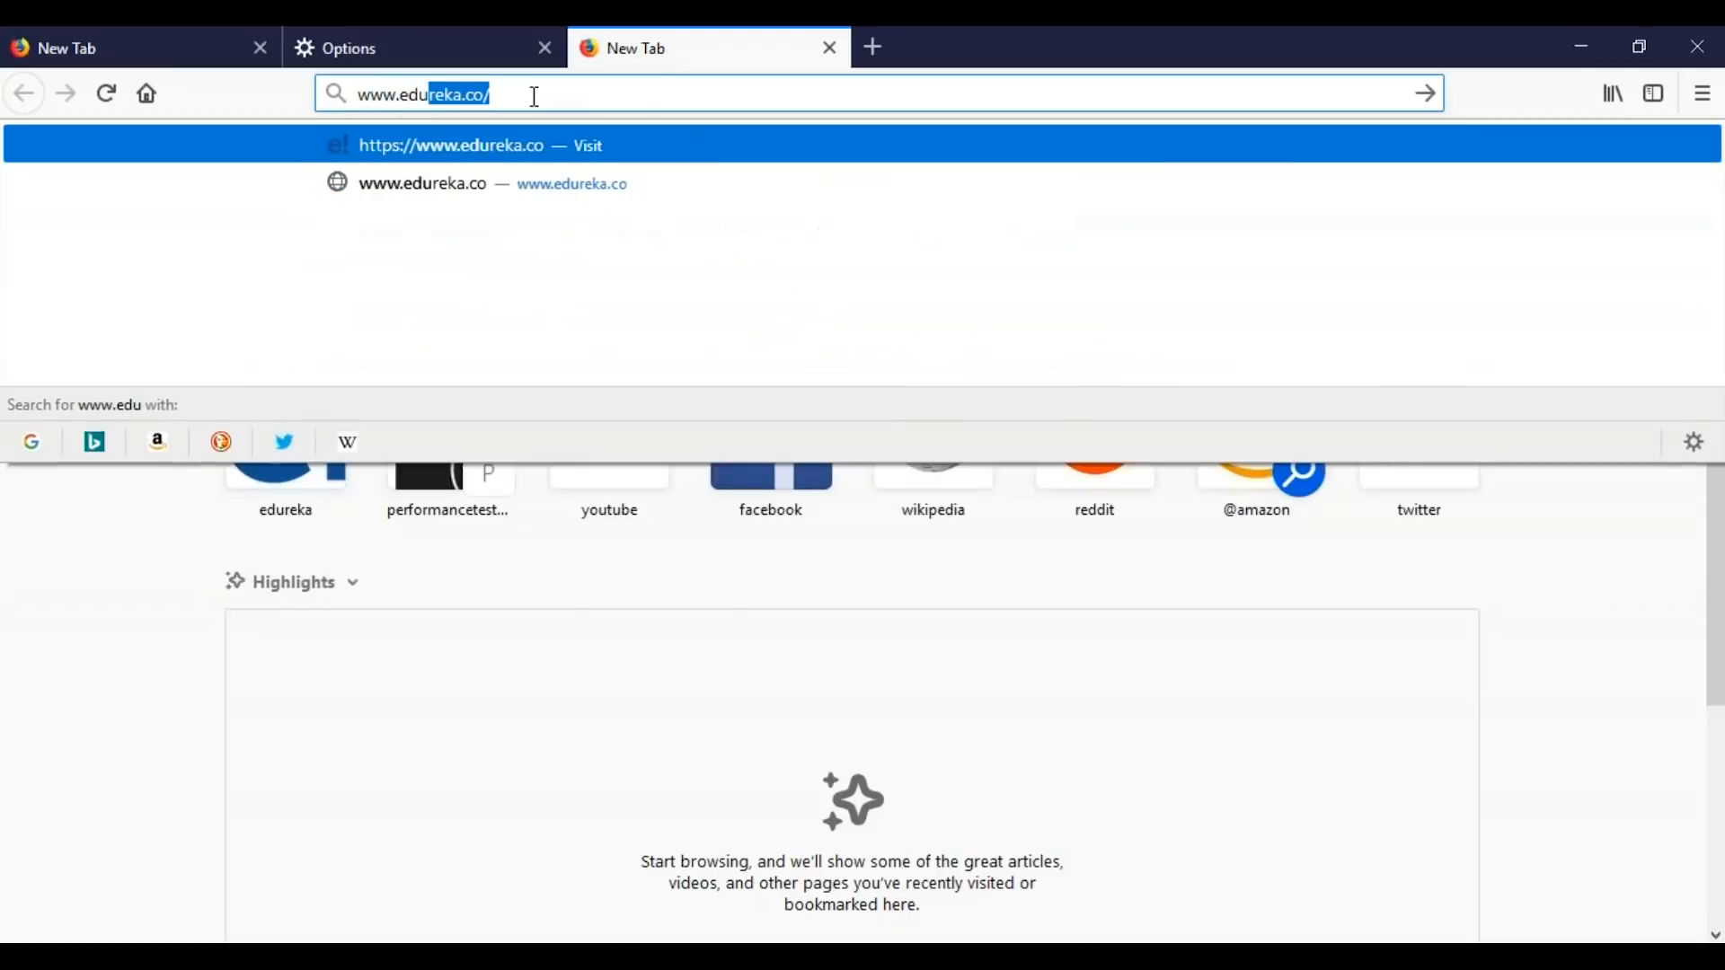
pyautogui.write('reka.co')
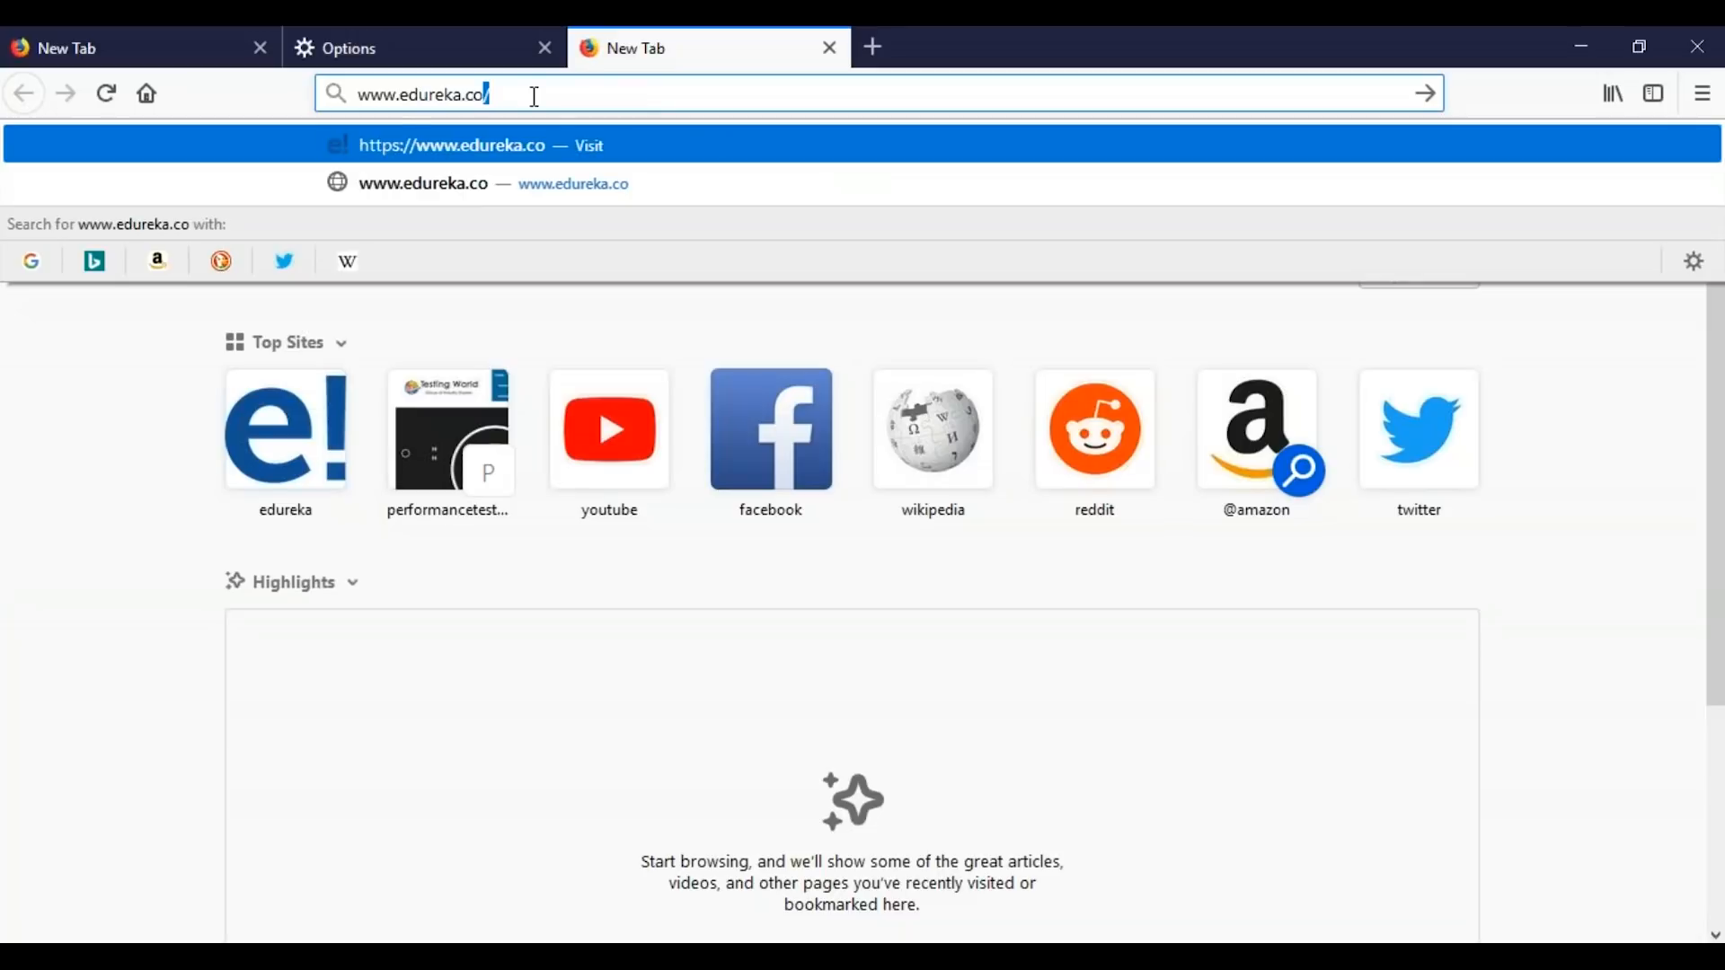
pyautogui.press('Return')
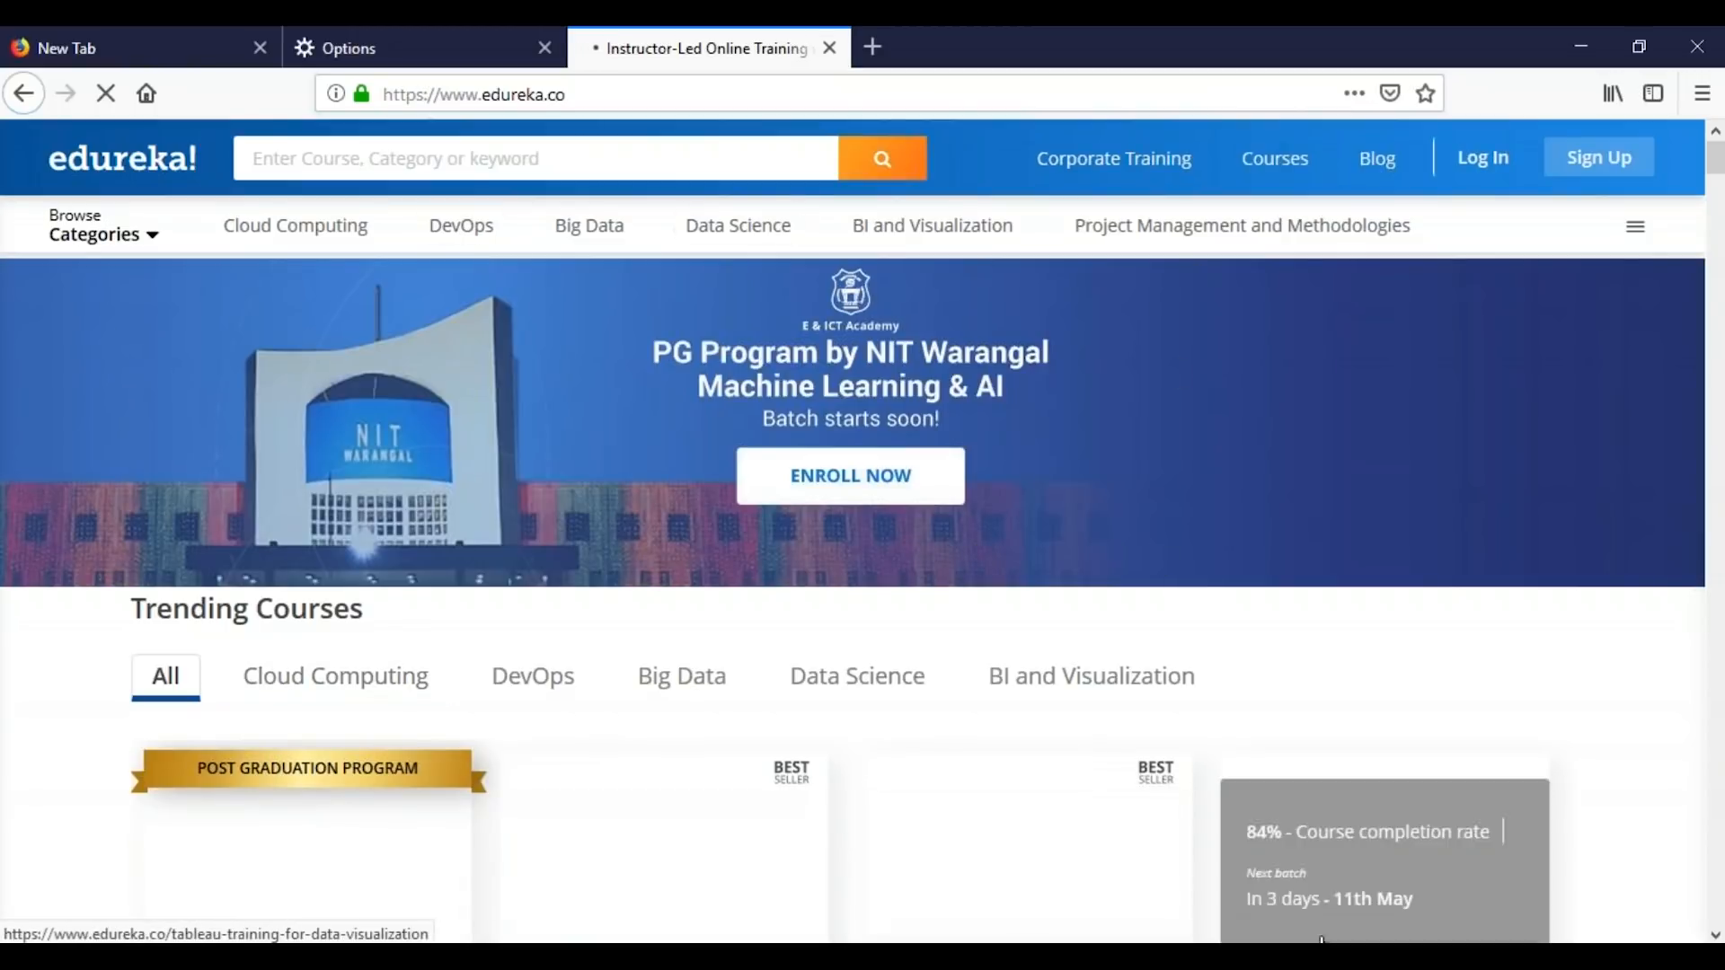
# - Switch back to JMeter, expand the homepage controller and examine the details of its first five recorded requests
pyautogui.hotkey('alt', 'Tab')
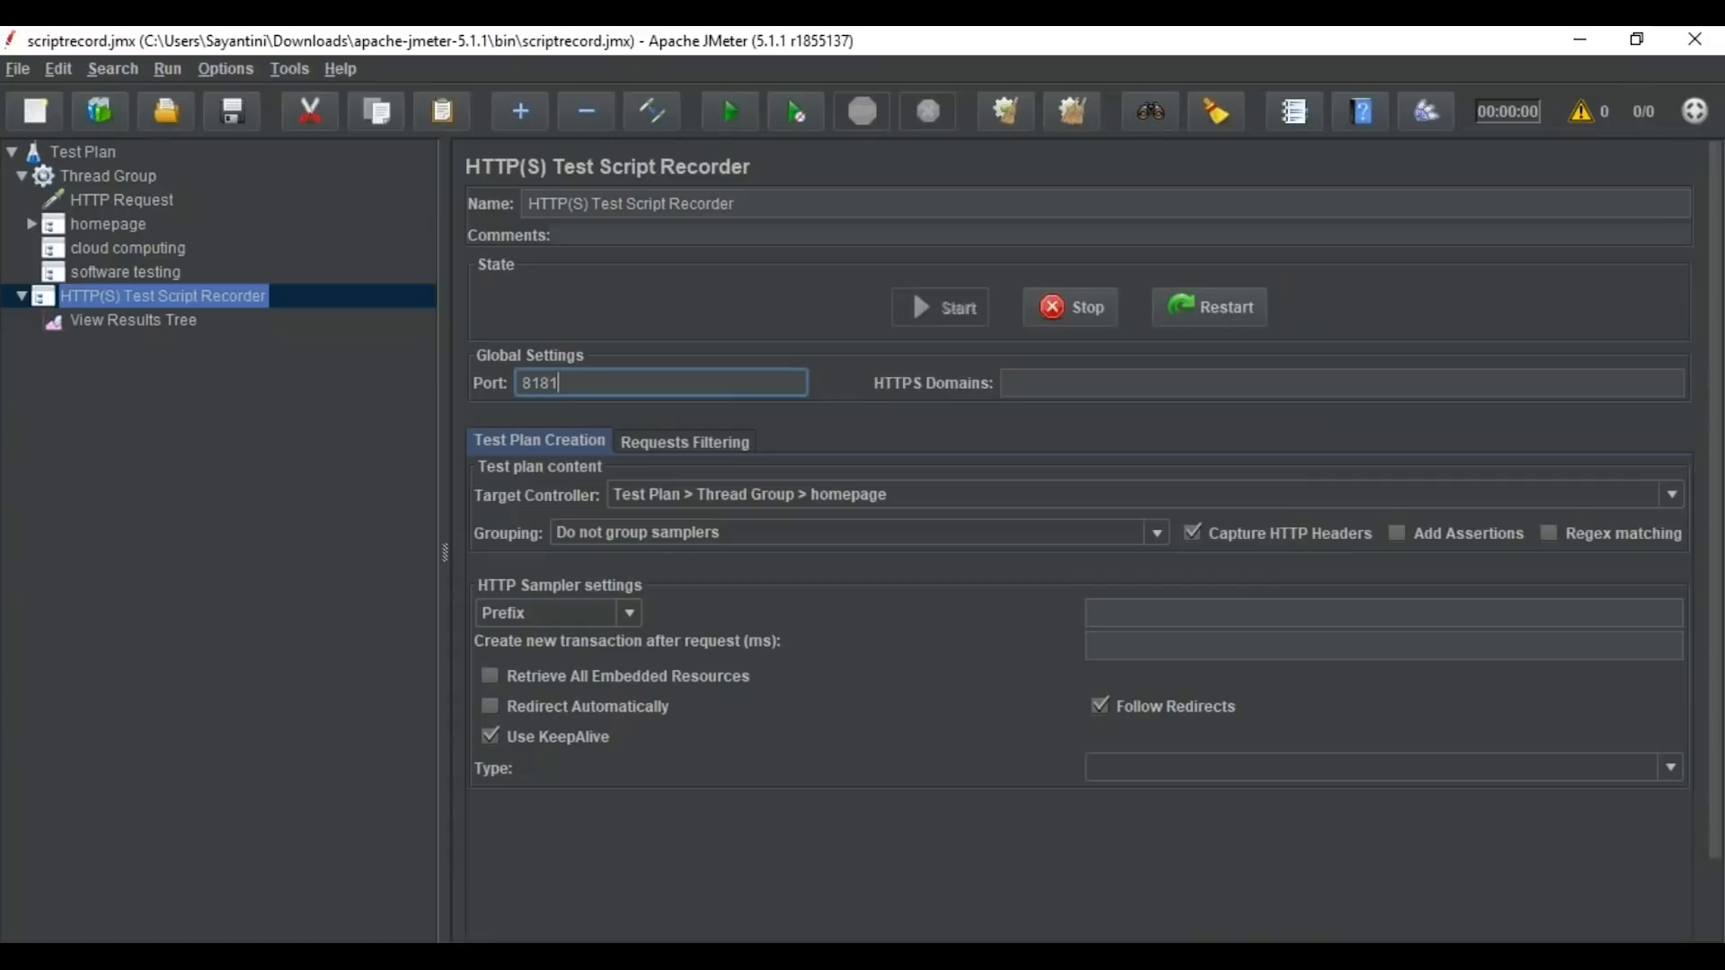
pyautogui.click(30, 224)
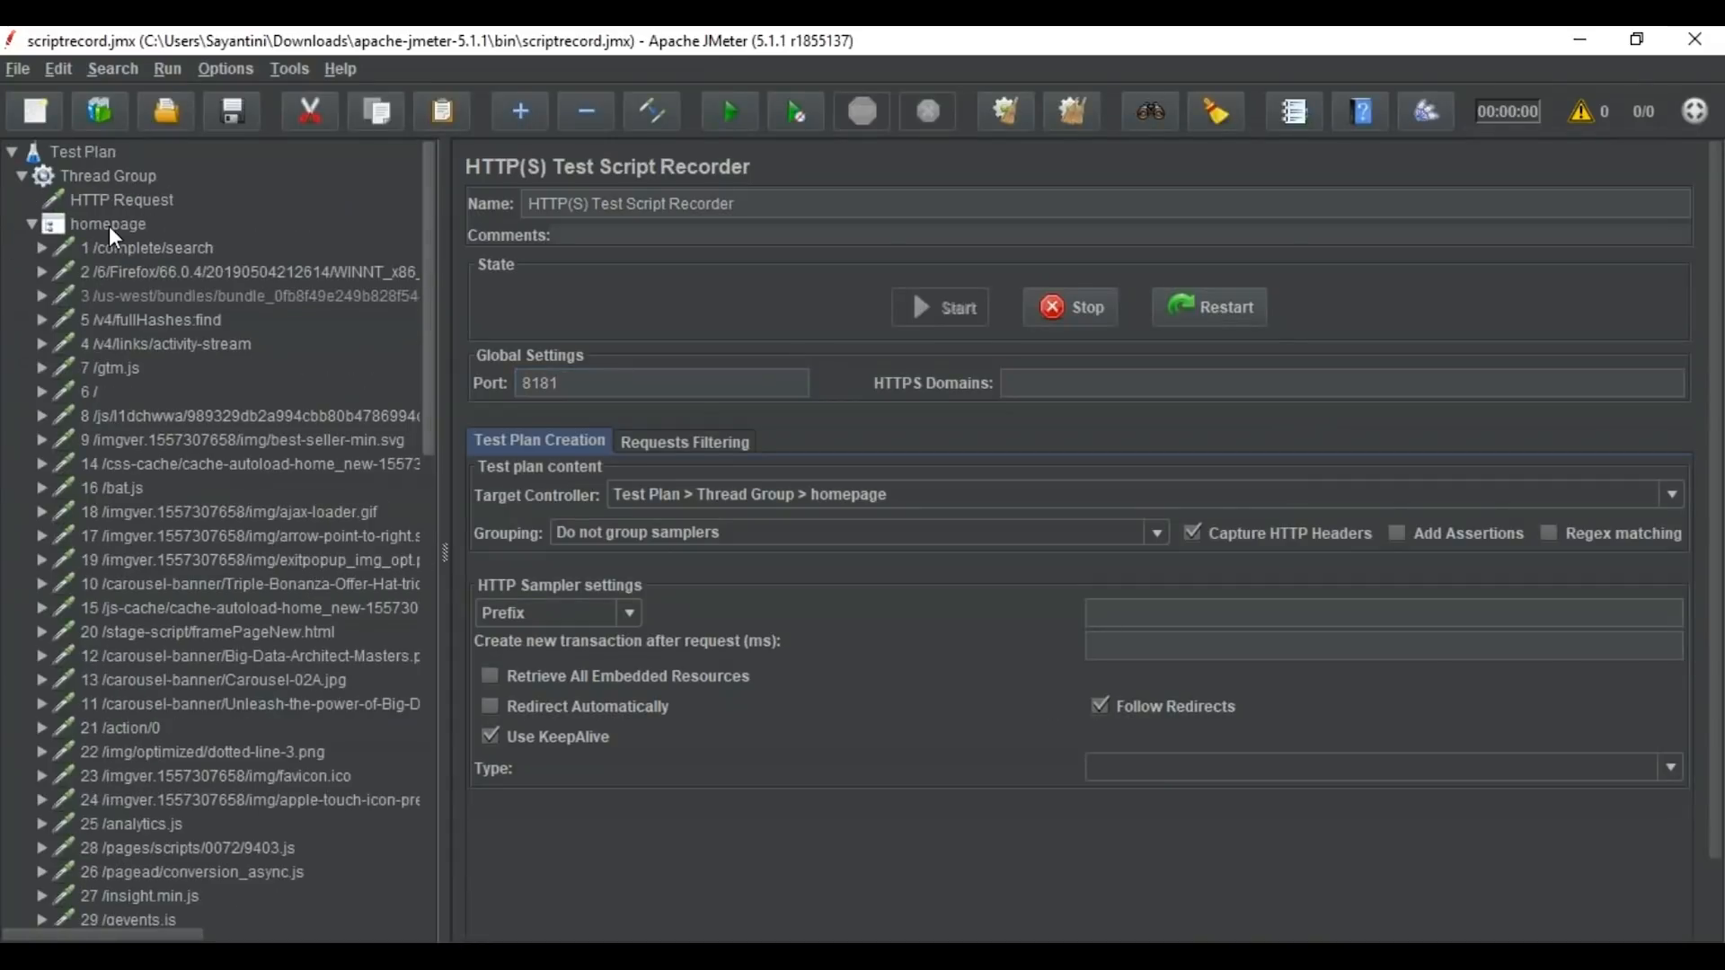
pyautogui.scroll(-3, 190, 381)
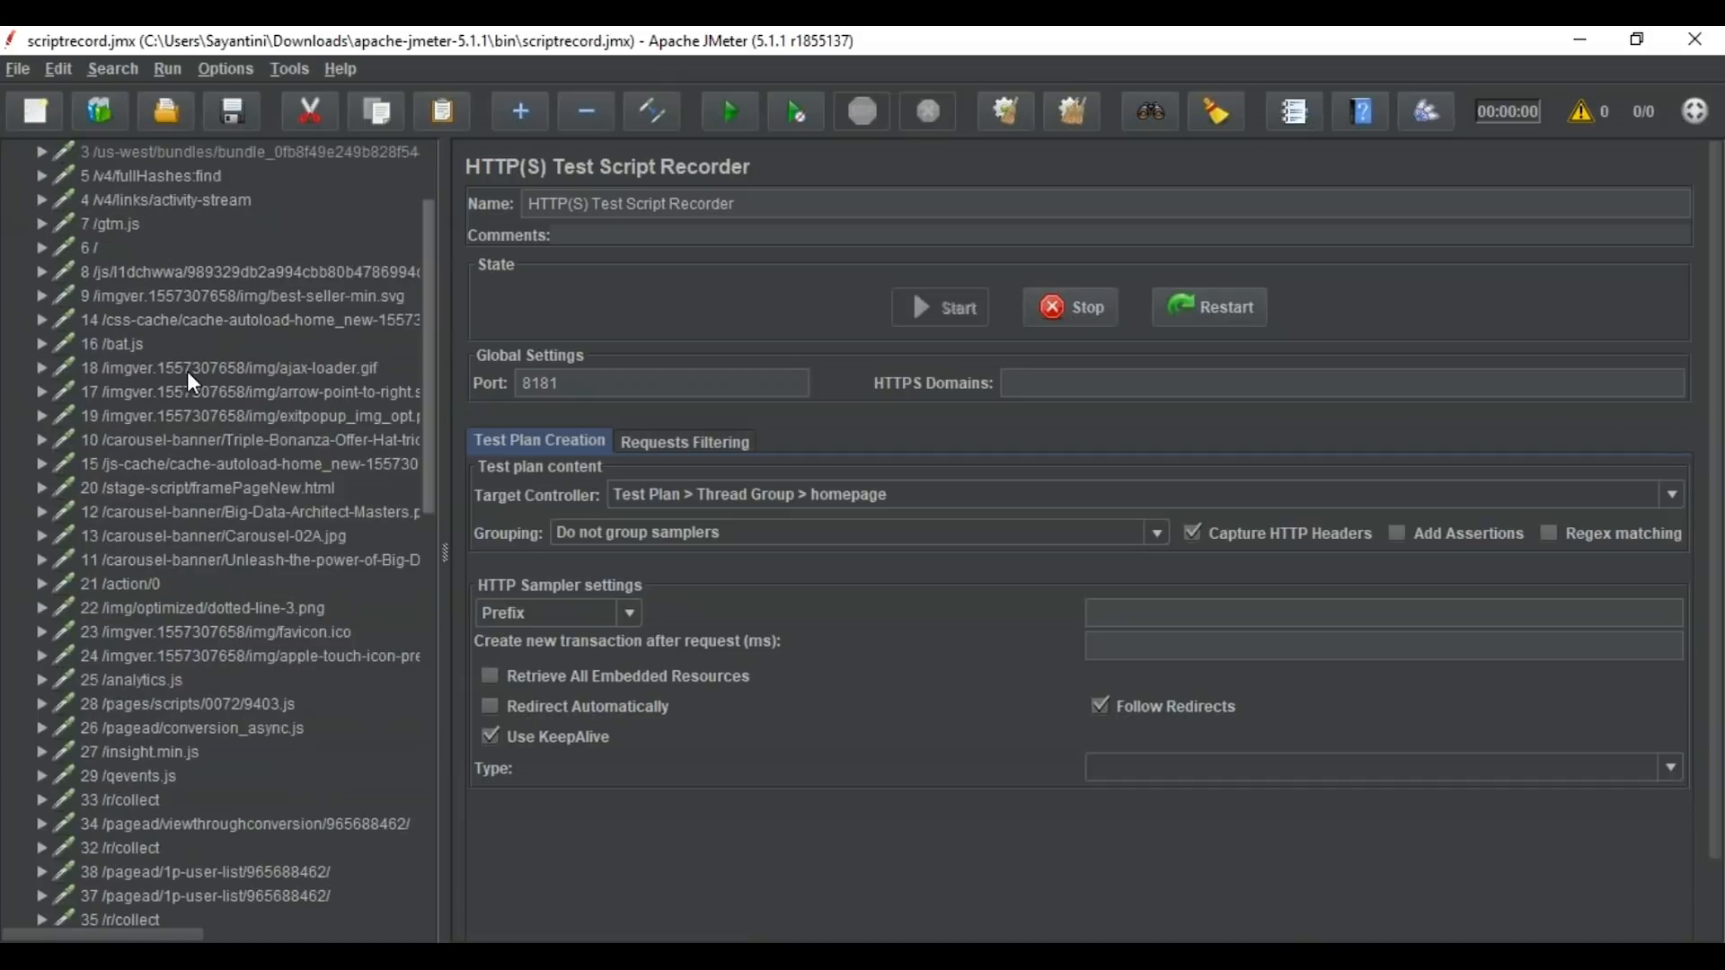
pyautogui.scroll(-6, 187, 370)
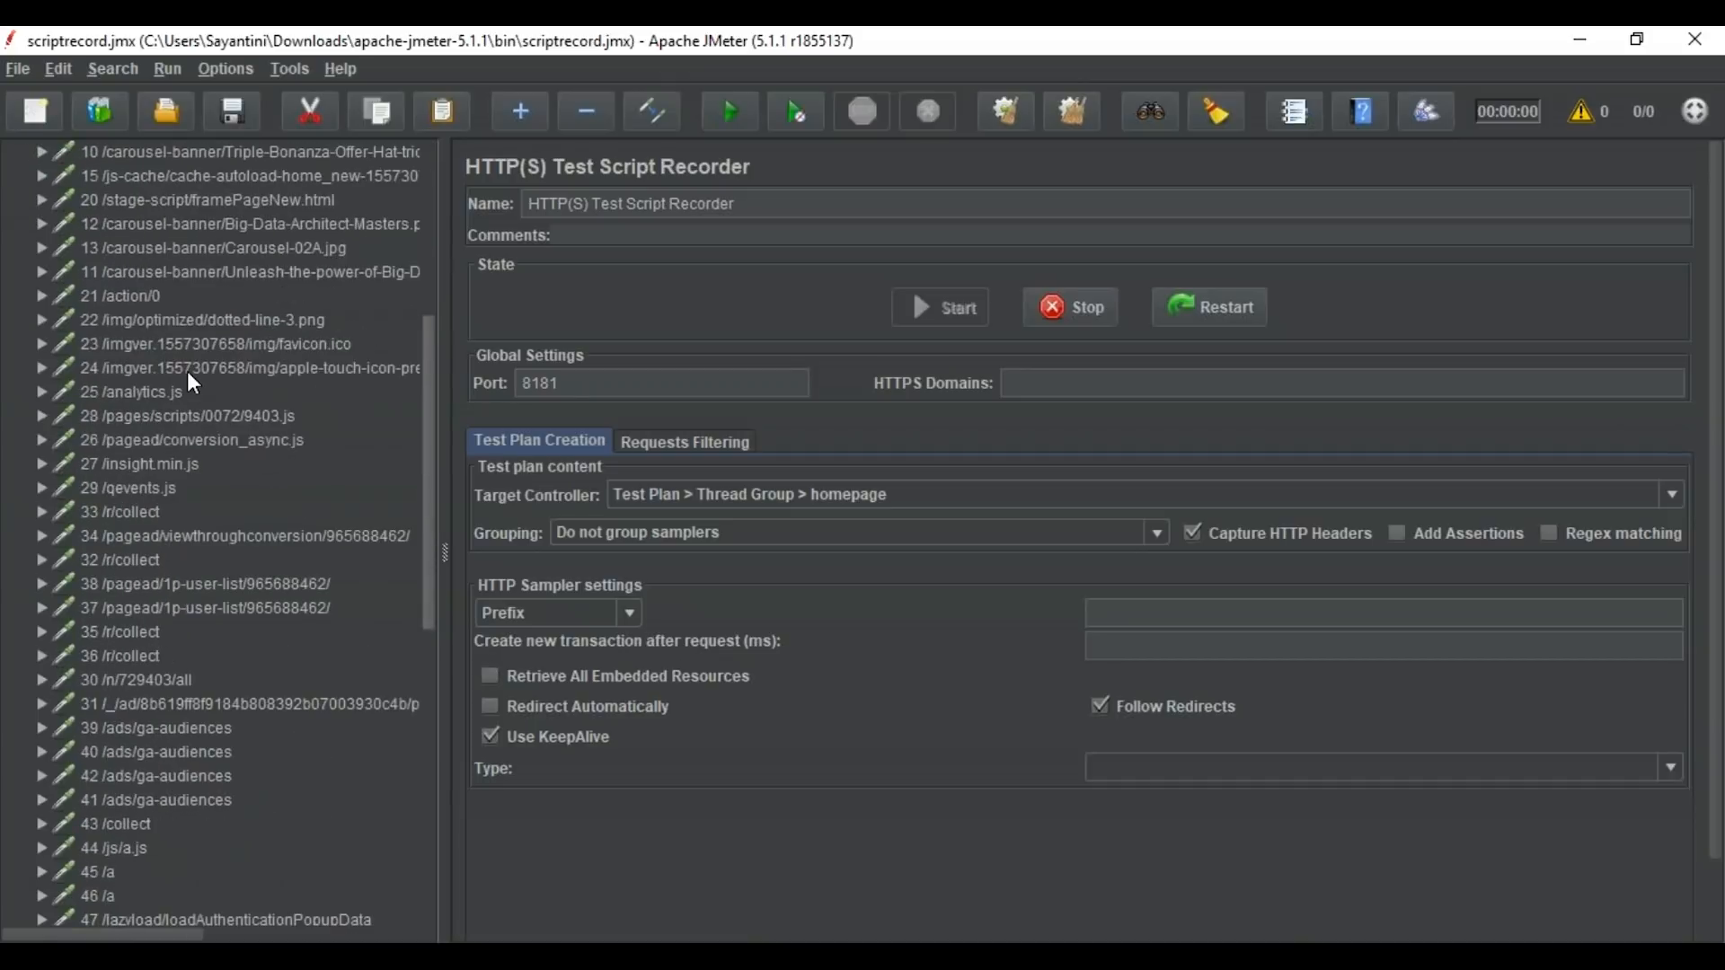
pyautogui.scroll(4, 186, 377)
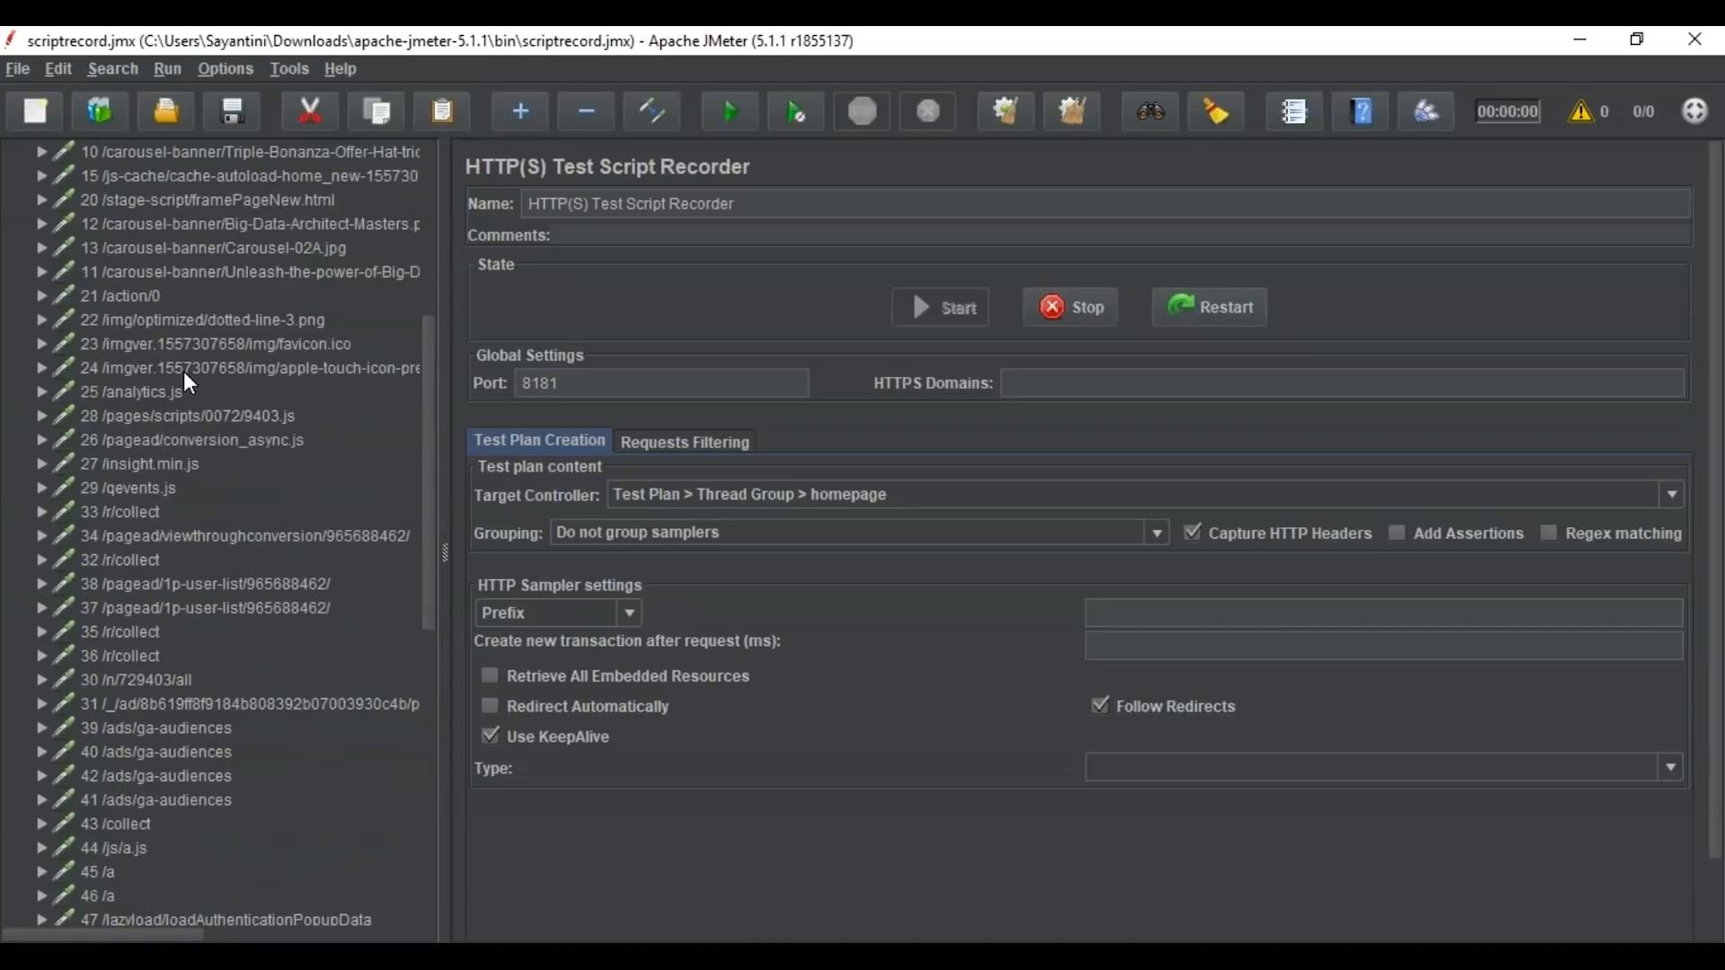
pyautogui.scroll(6, 185, 377)
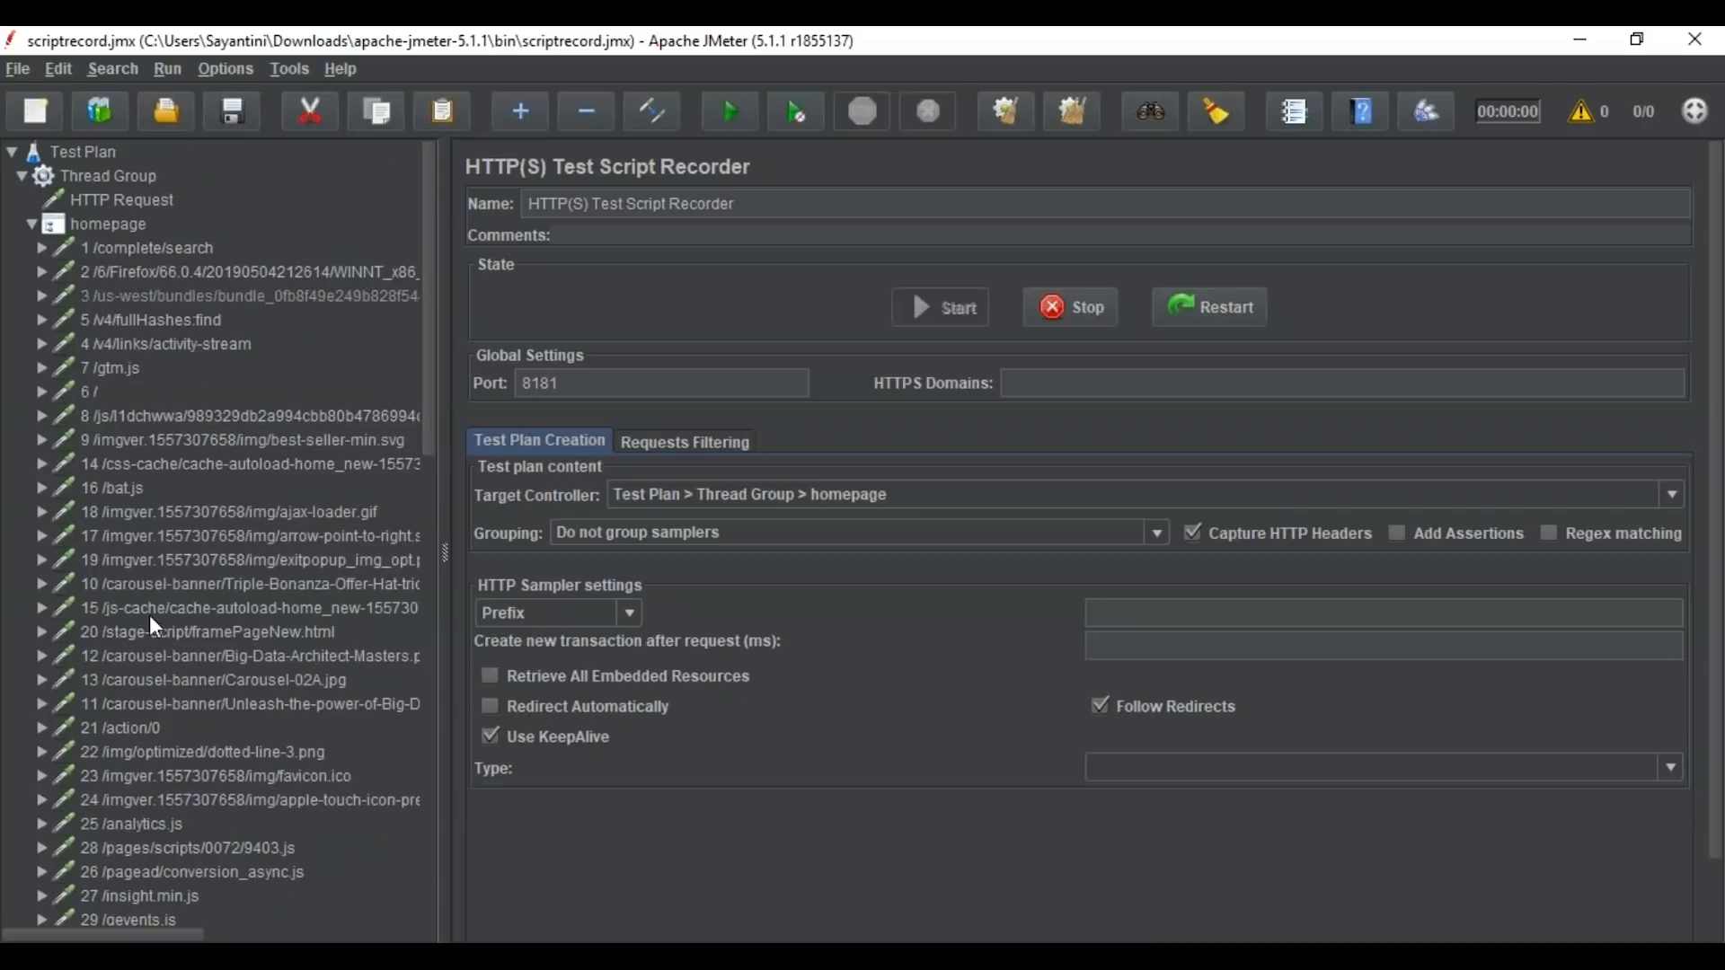
pyautogui.click(159, 248)
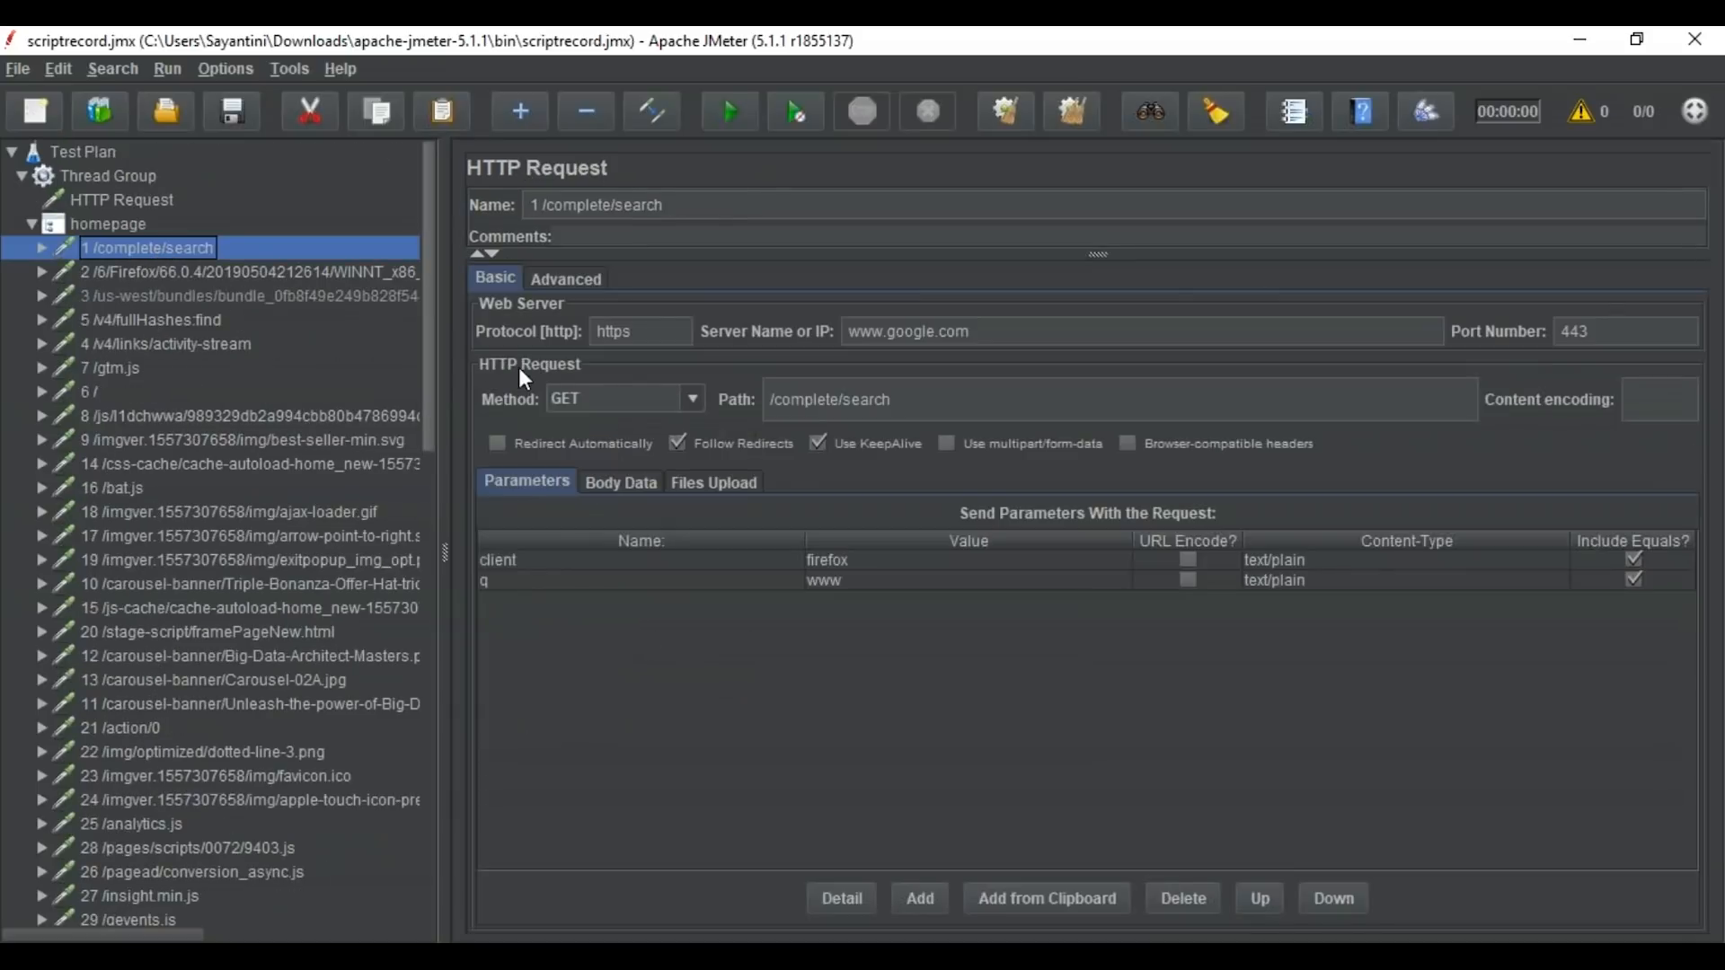
pyautogui.click(193, 271)
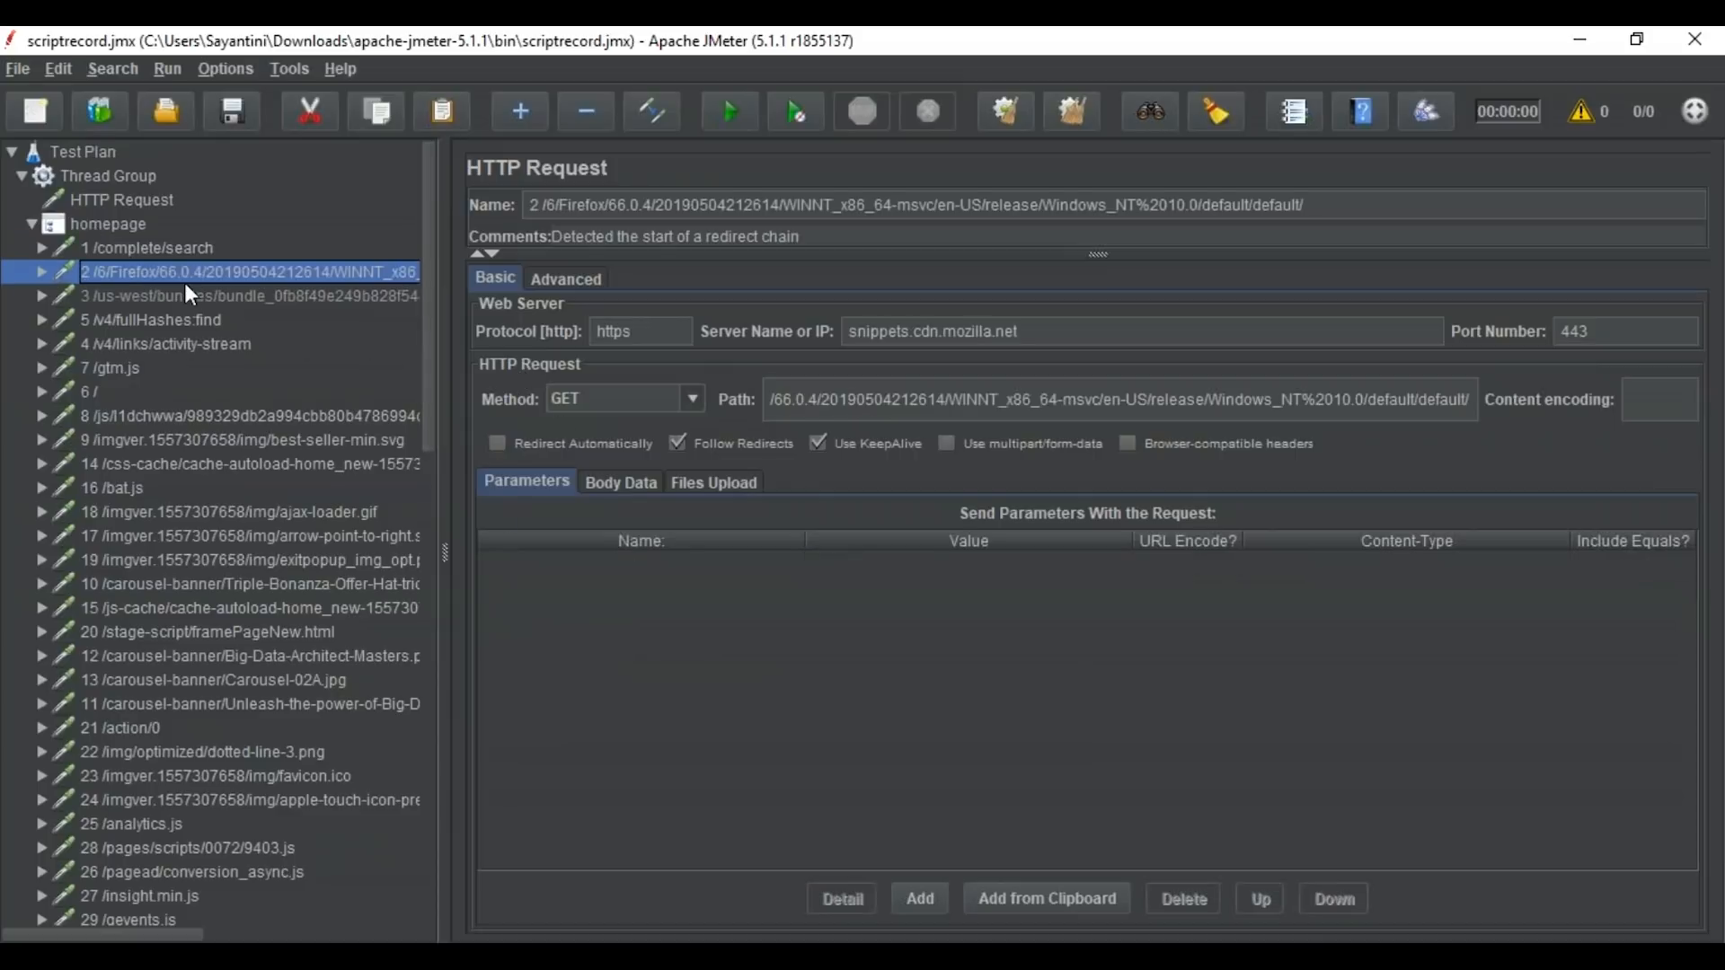
pyautogui.click(184, 295)
pyautogui.click(176, 322)
pyautogui.click(274, 345)
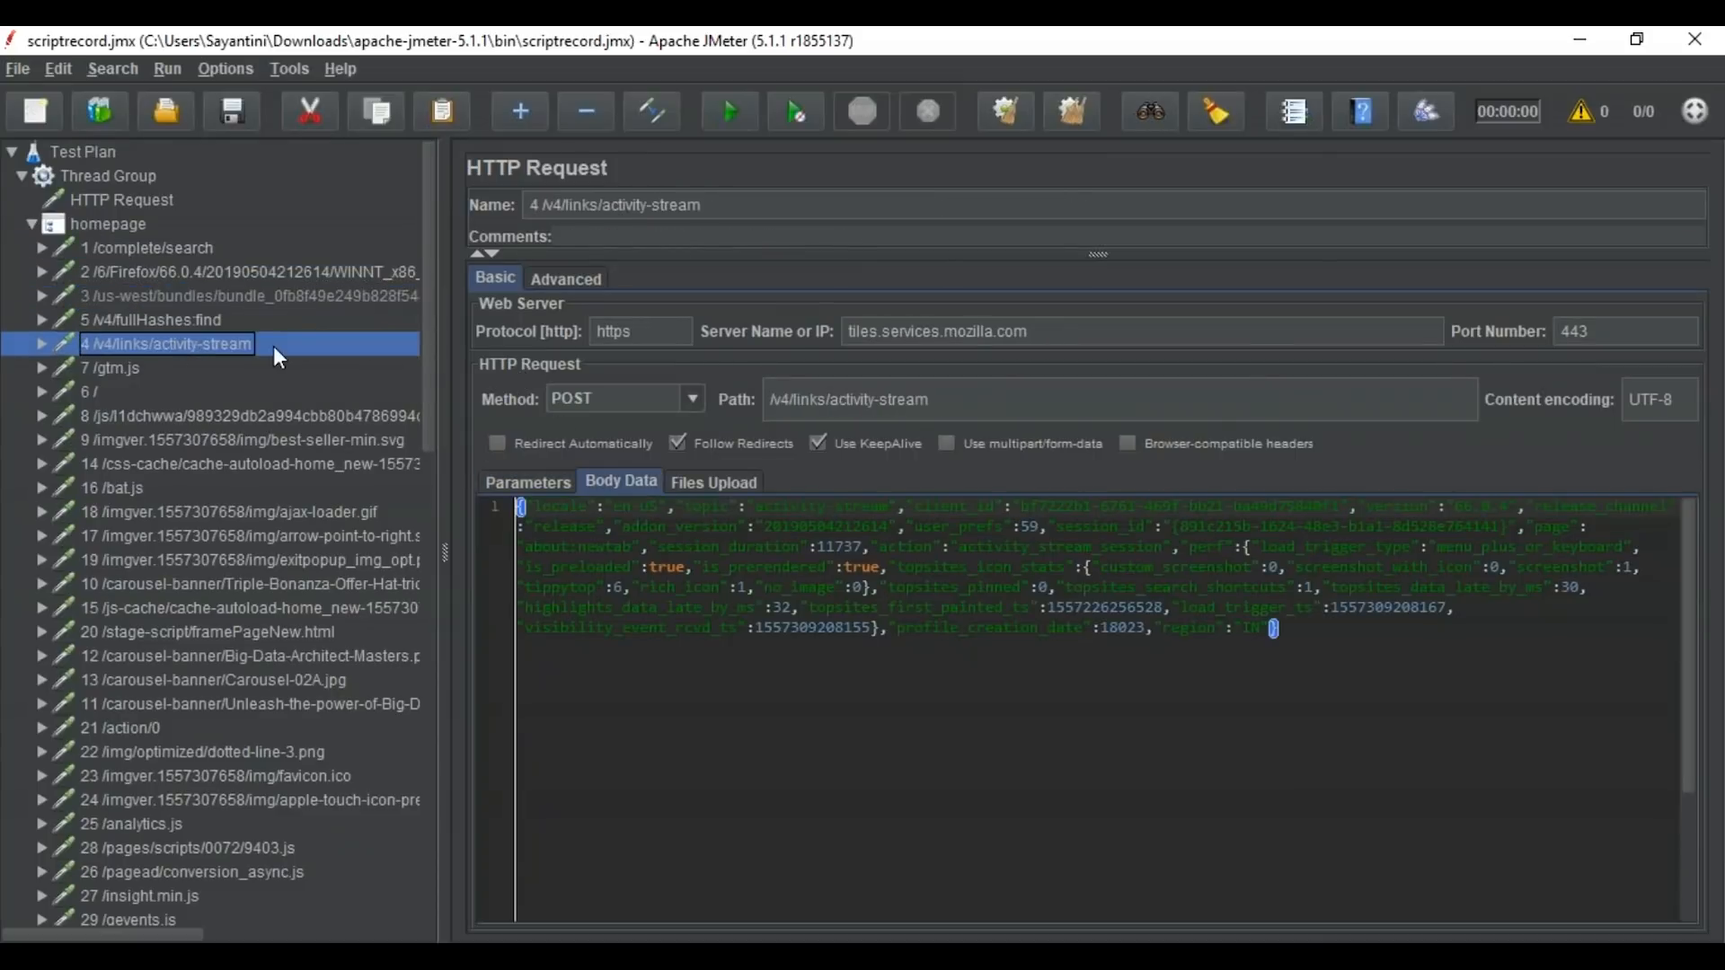
# - Look through the recorded samples in View Results Tree and examine the sampler result of request 37, /pagead/1p-user-list
pyautogui.moveTo(428, 315); pyautogui.dragTo(316, 863)
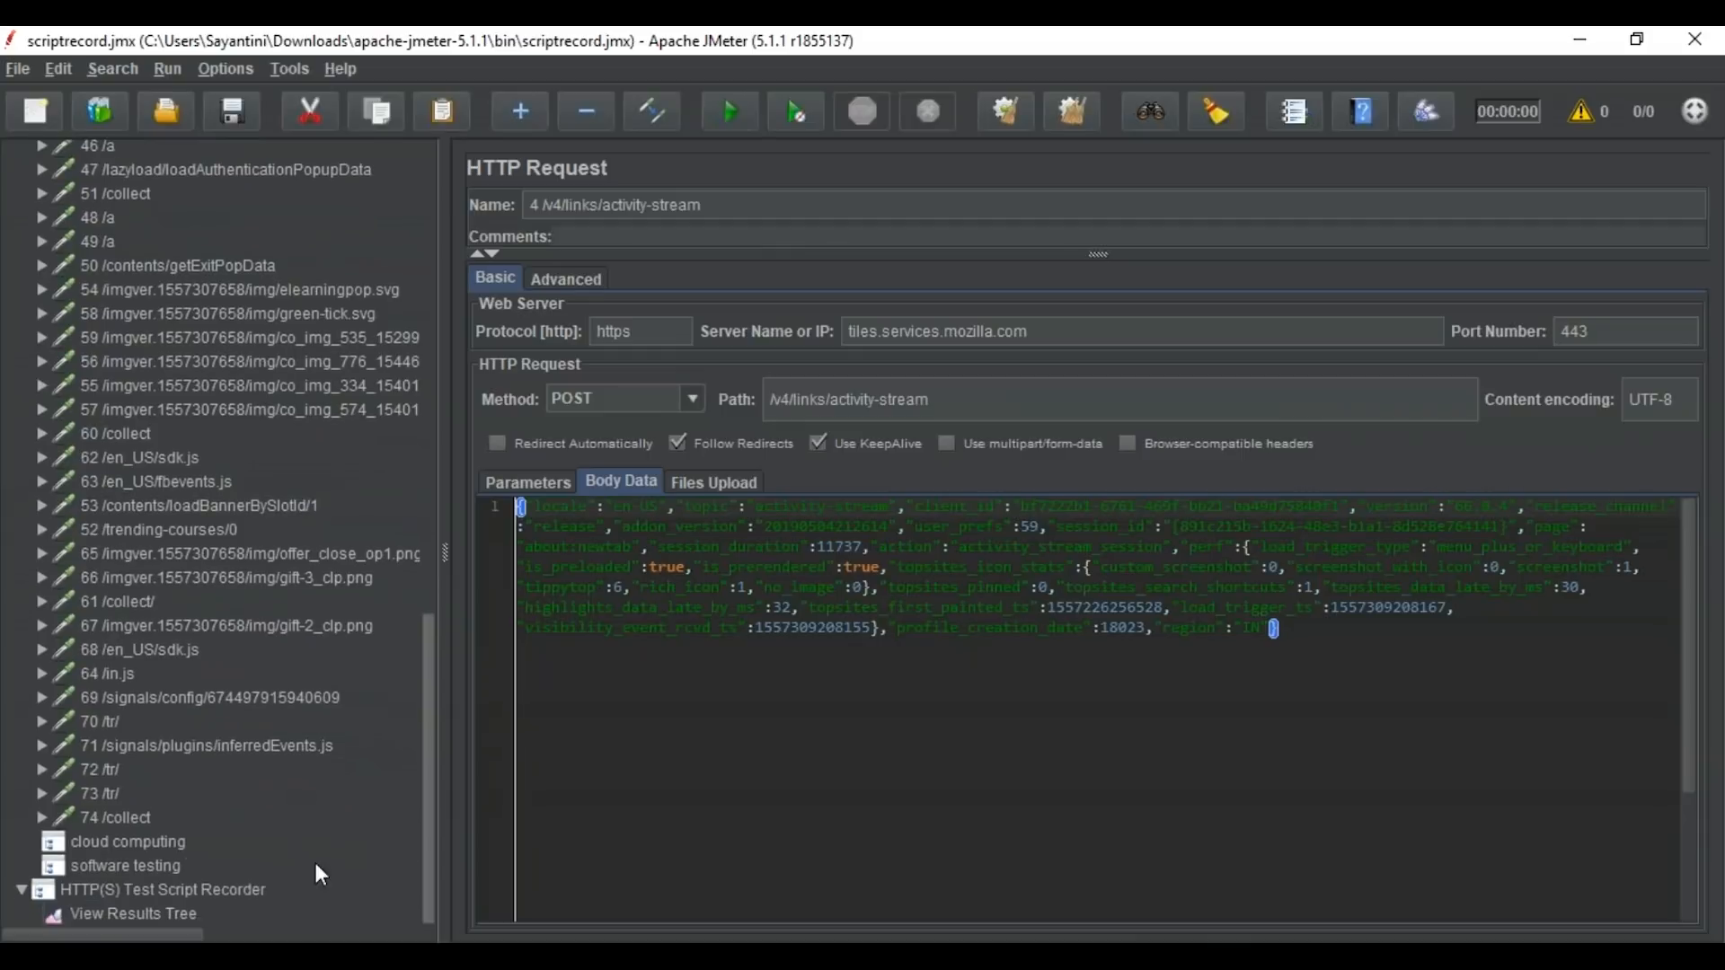
pyautogui.click(153, 914)
pyautogui.scroll(-3, 599, 588)
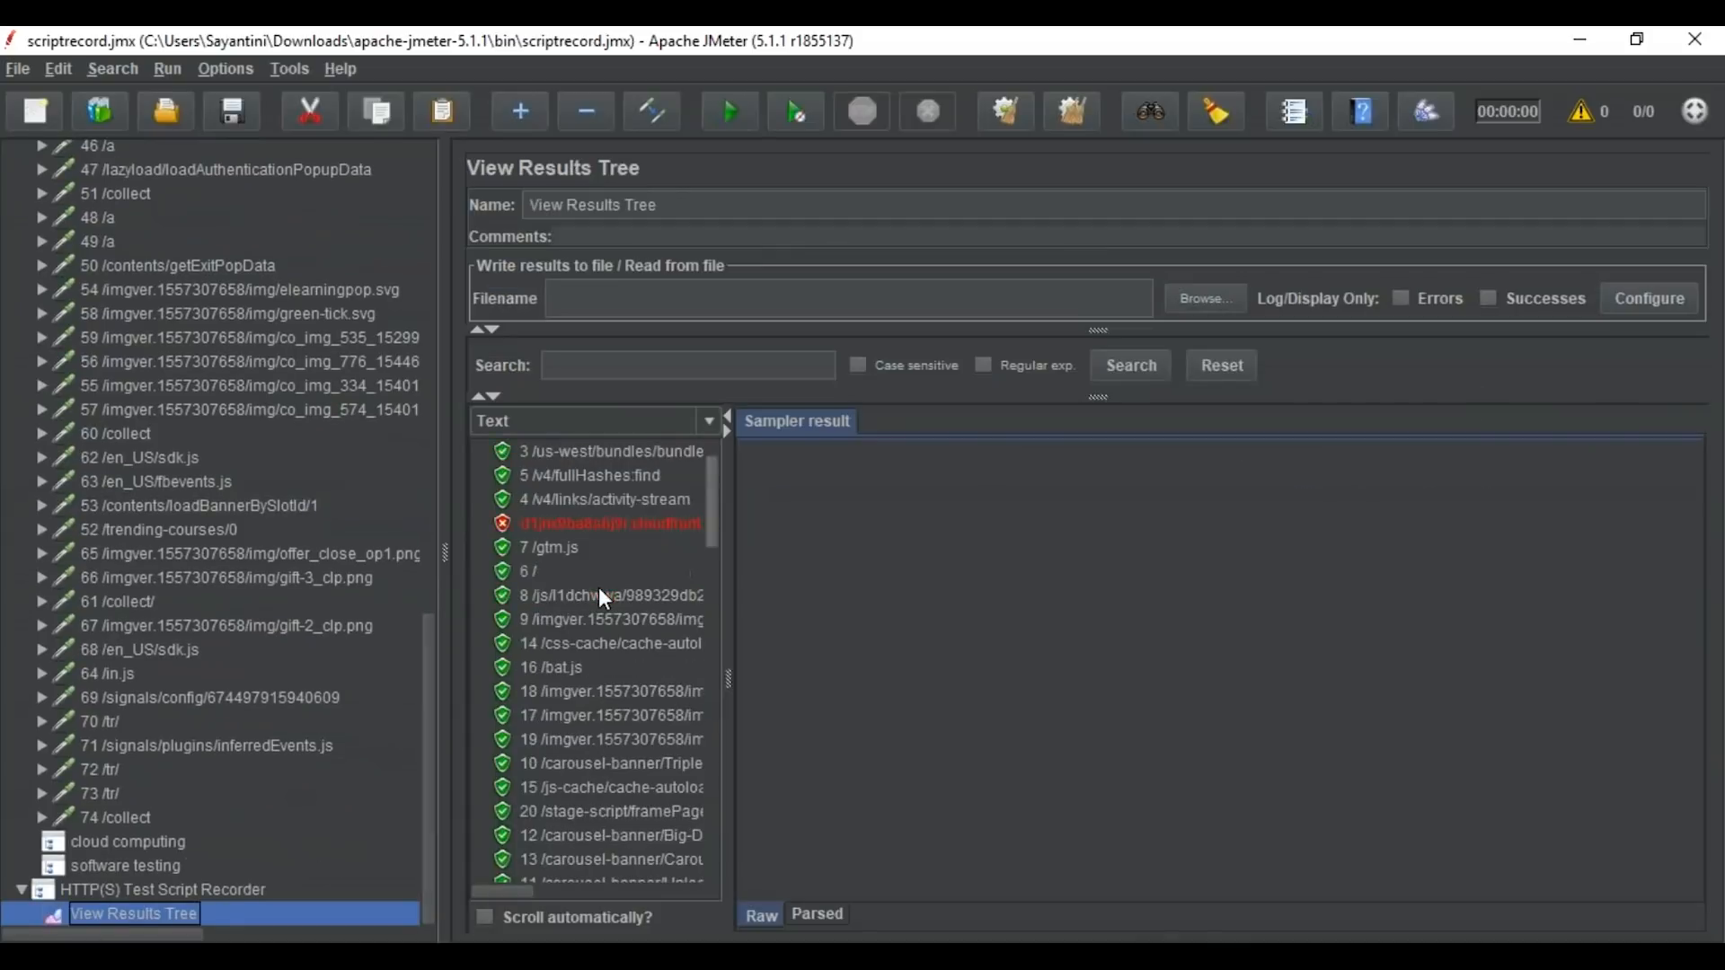
pyautogui.scroll(-2, 595, 587)
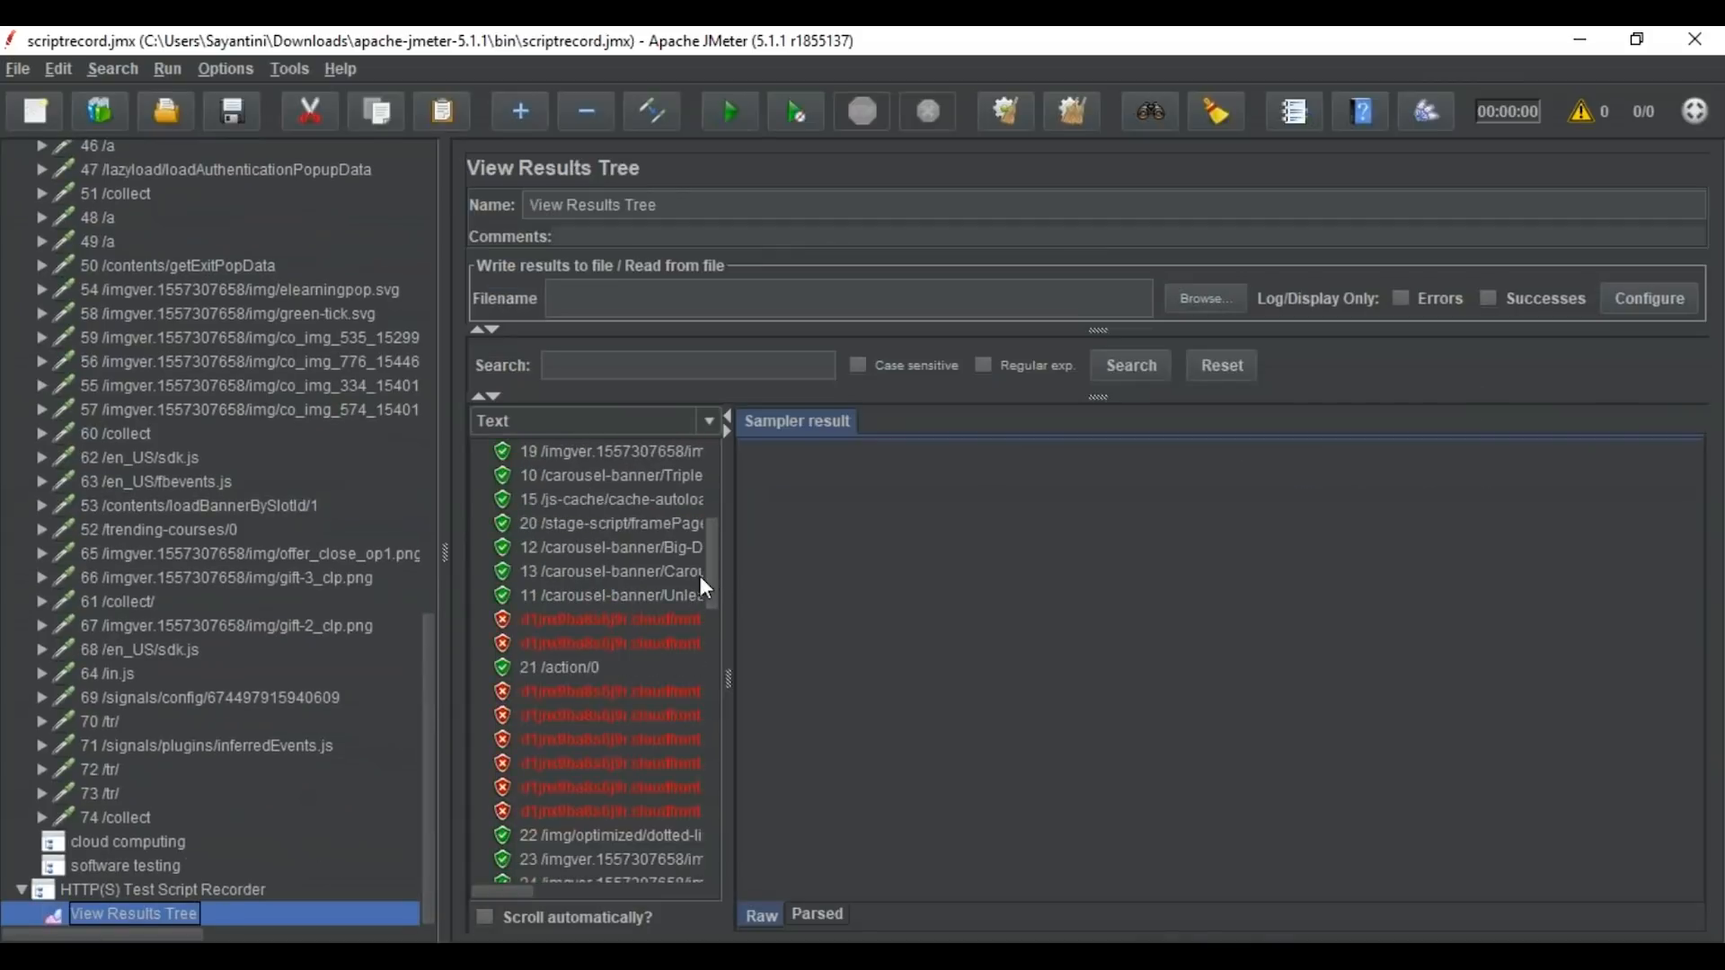
pyautogui.moveTo(713, 568); pyautogui.dragTo(704, 674)
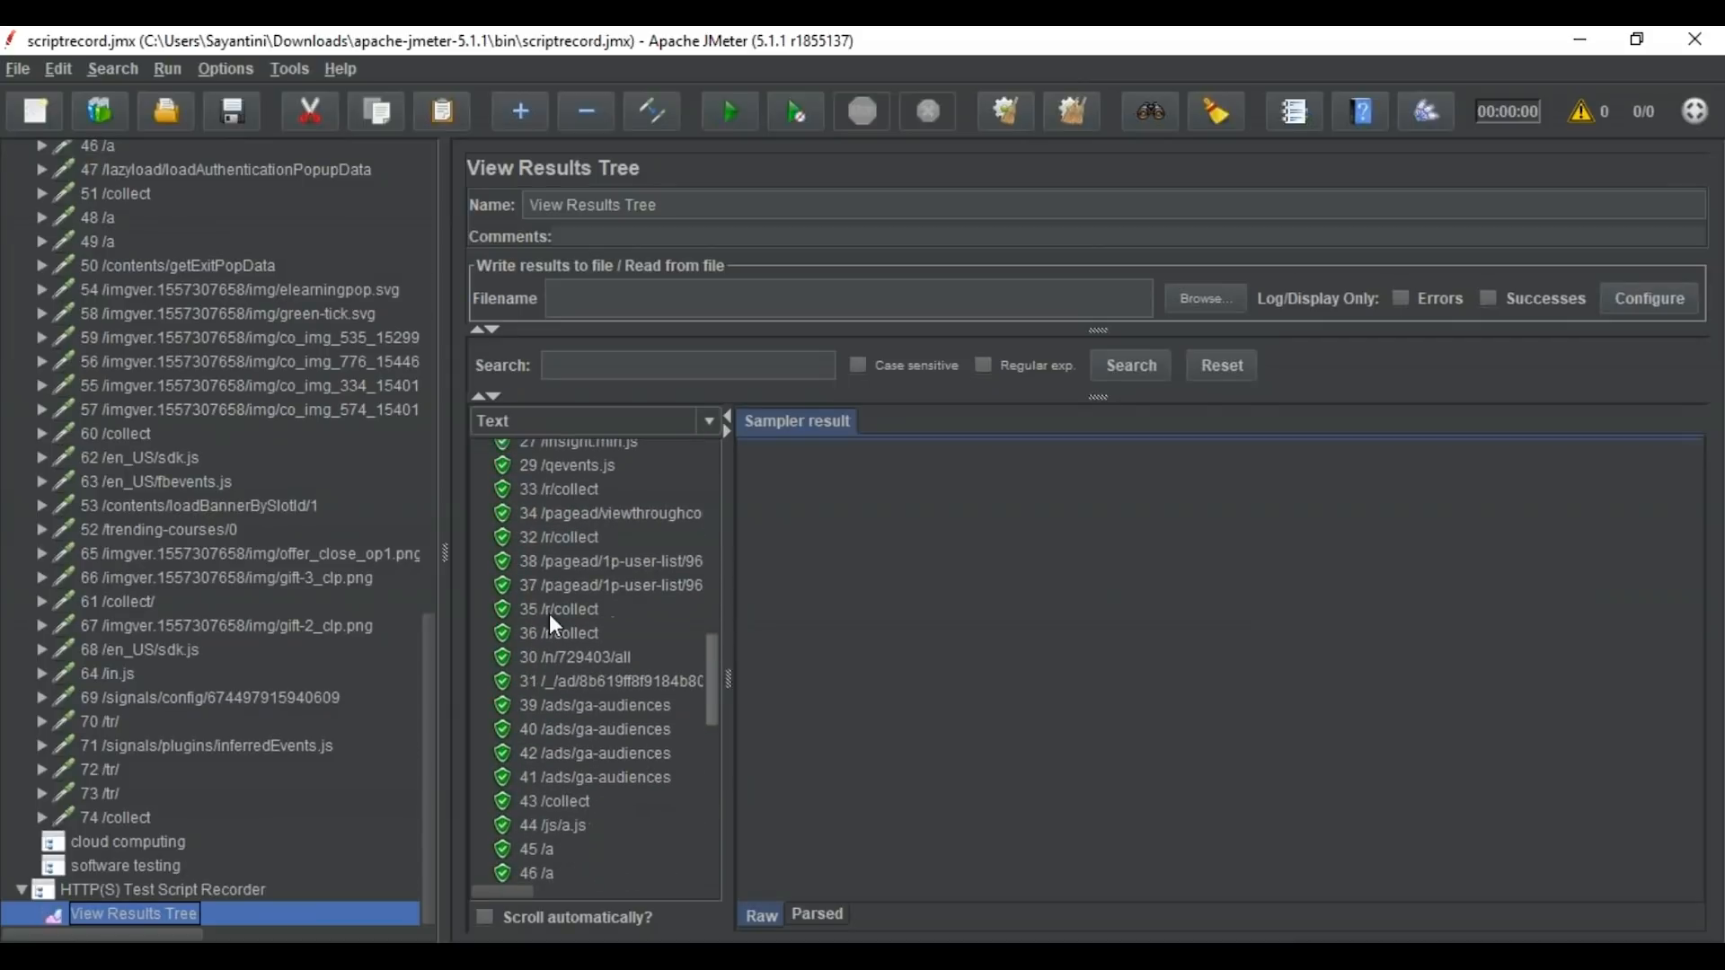
pyautogui.click(564, 590)
pyautogui.scroll(8, 175, 670)
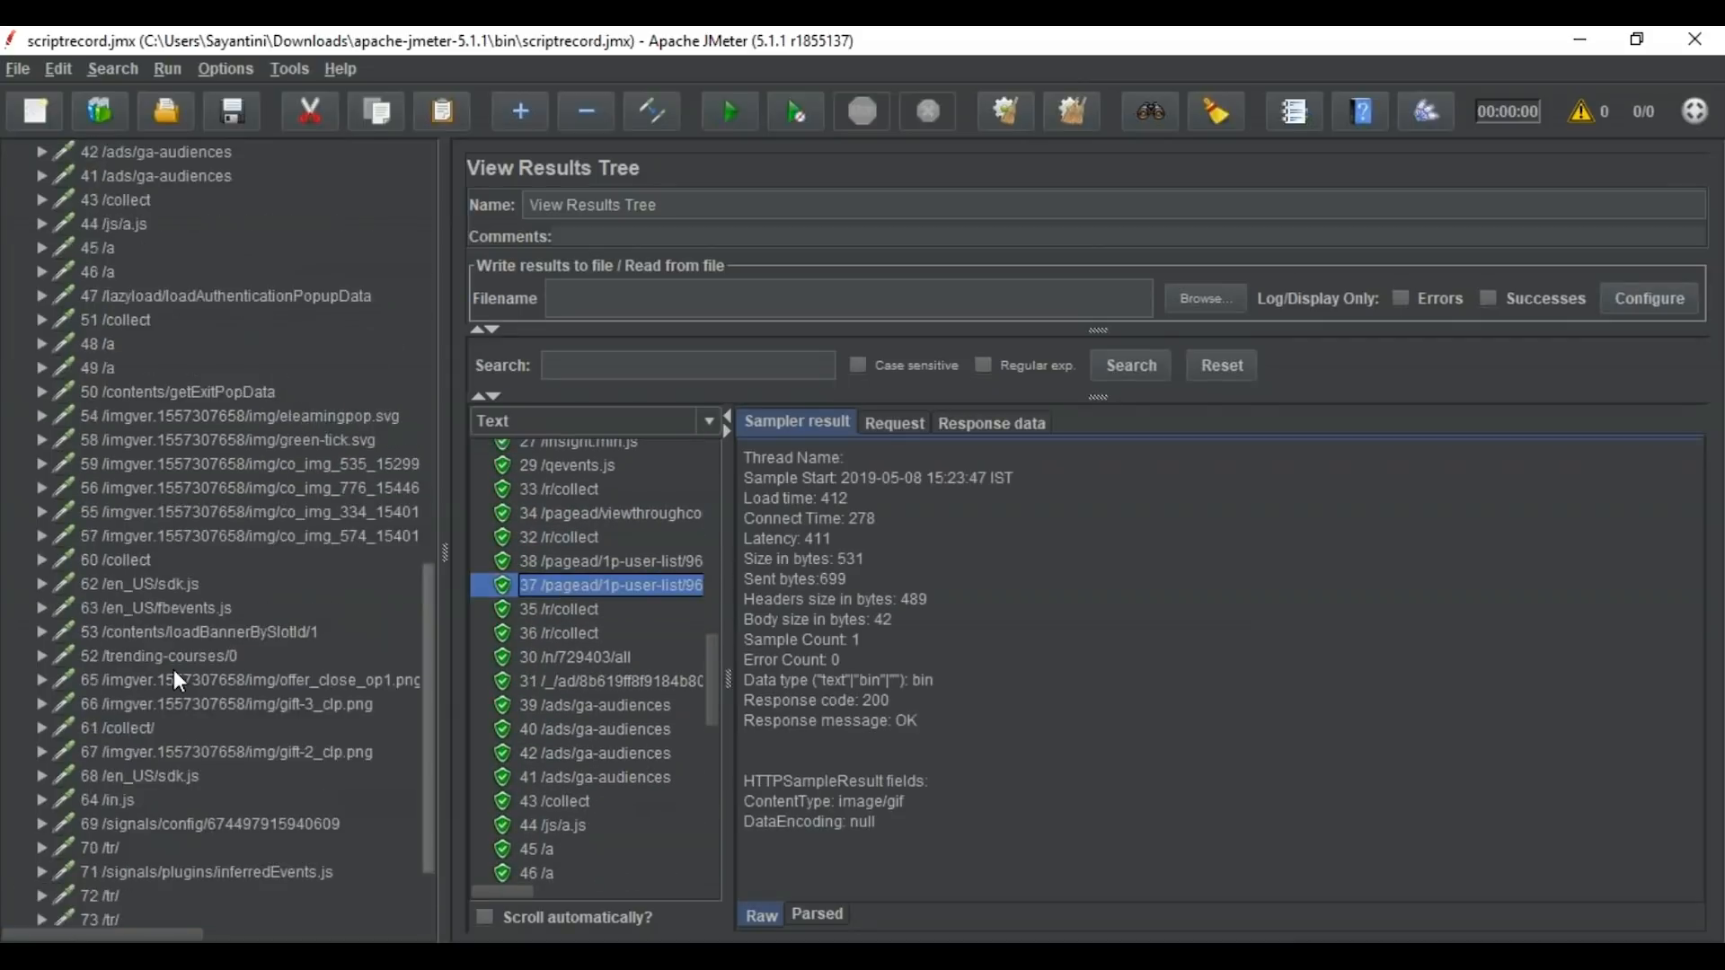
pyautogui.moveTo(428, 523); pyautogui.dragTo(436, 264)
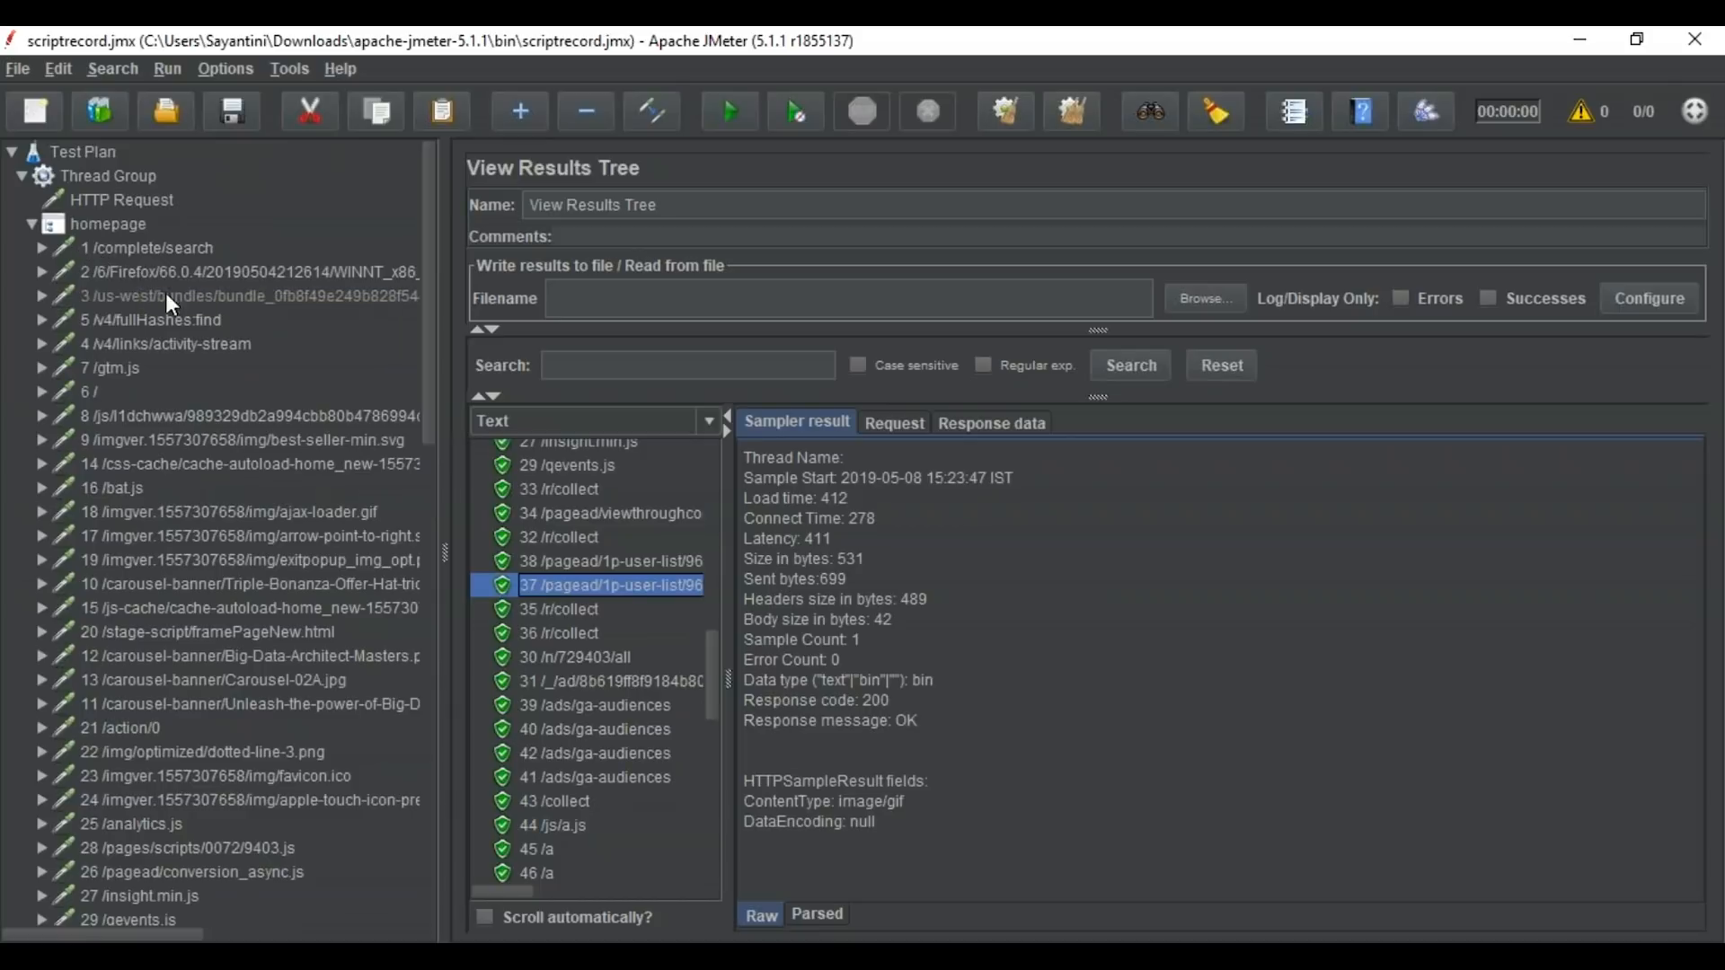
# - Check the edureka page in Firefox, return to JMeter and stop the HTTP(S) Test Script Recorder
pyautogui.click(974, 956)
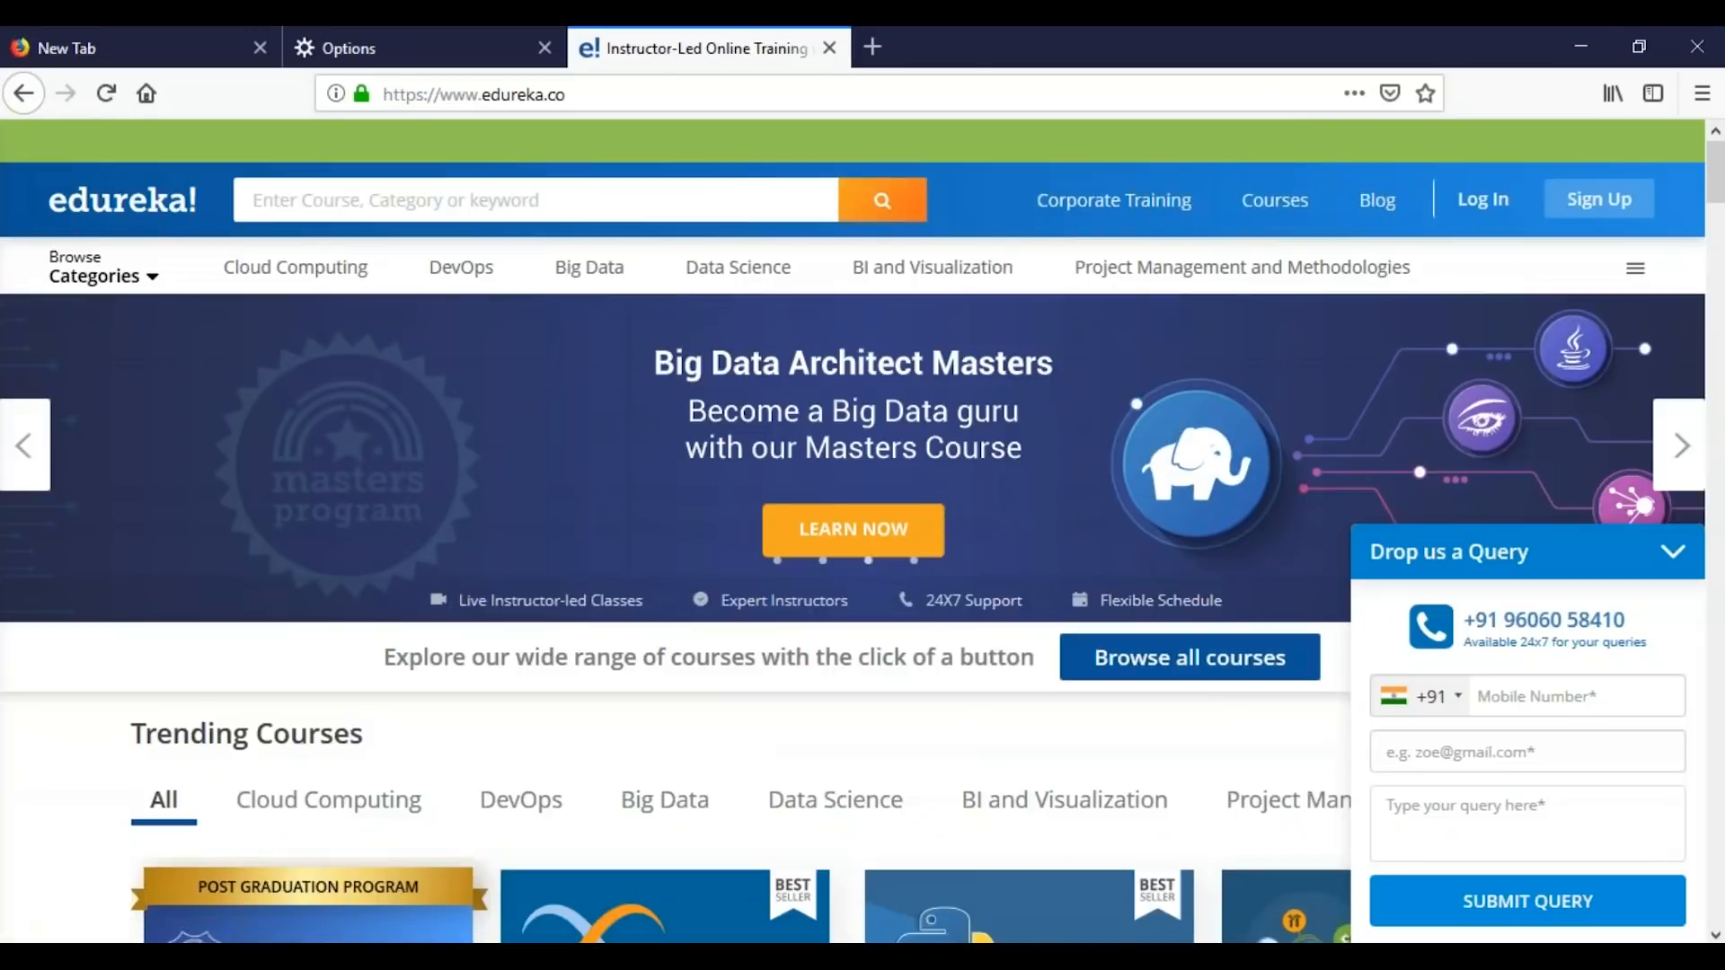
pyautogui.click(974, 956)
pyautogui.scroll(-12, 119, 476)
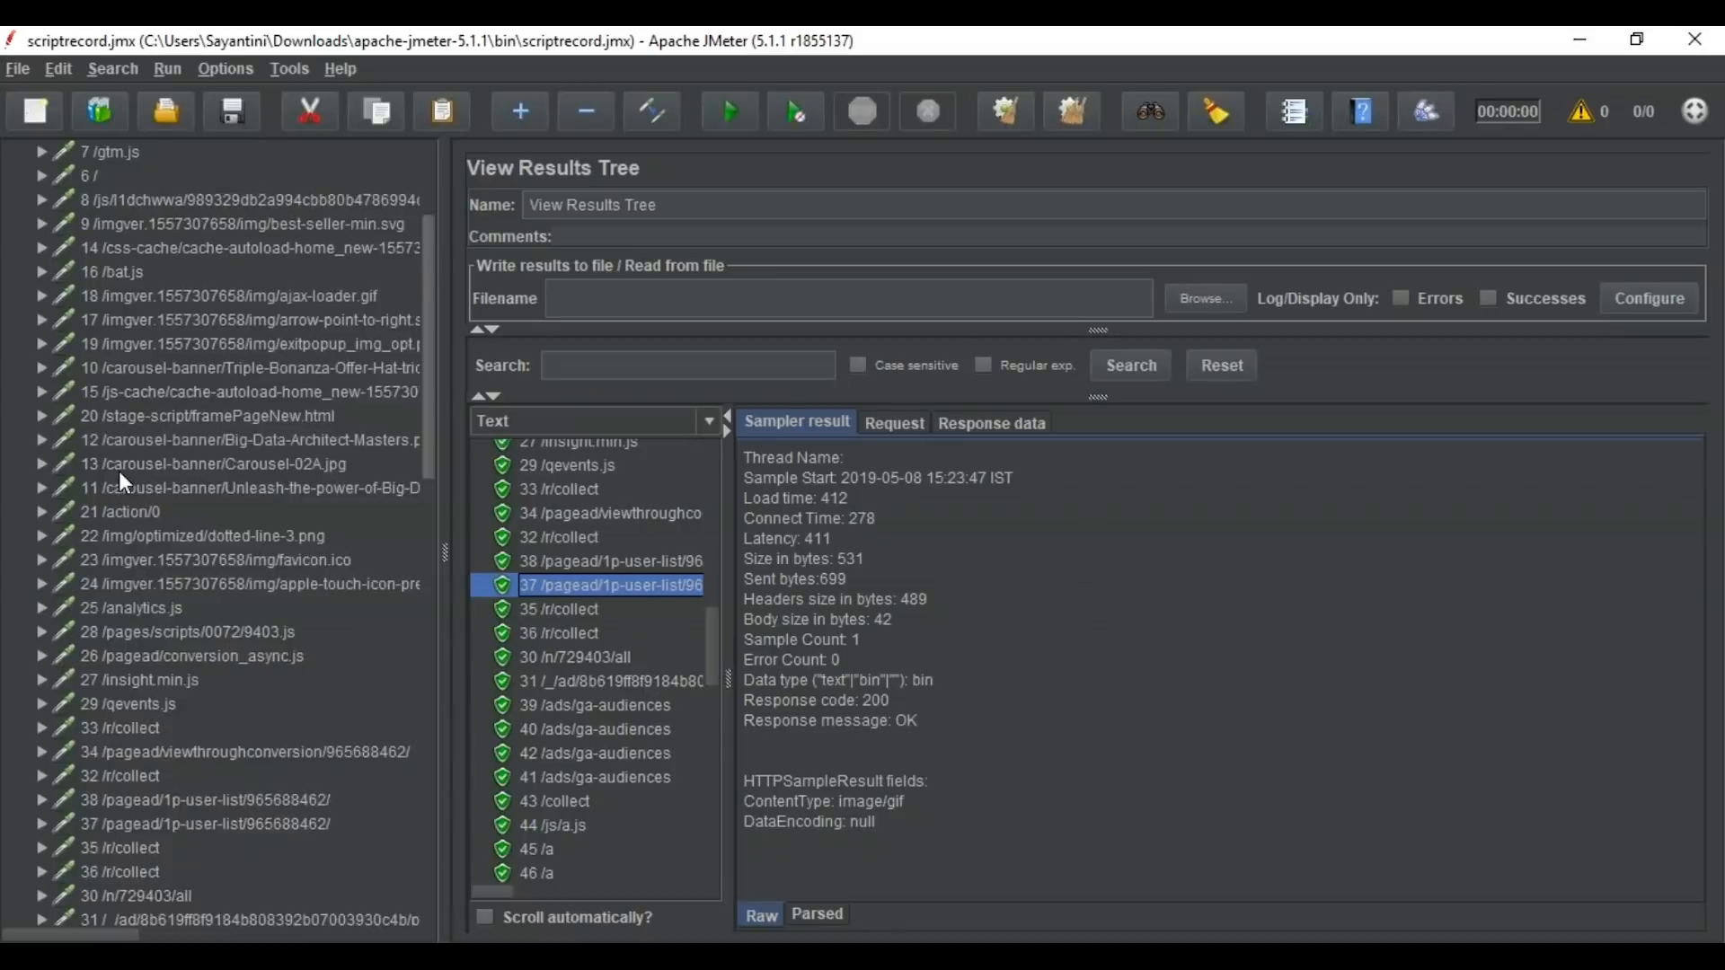
pyautogui.scroll(-10, 118, 471)
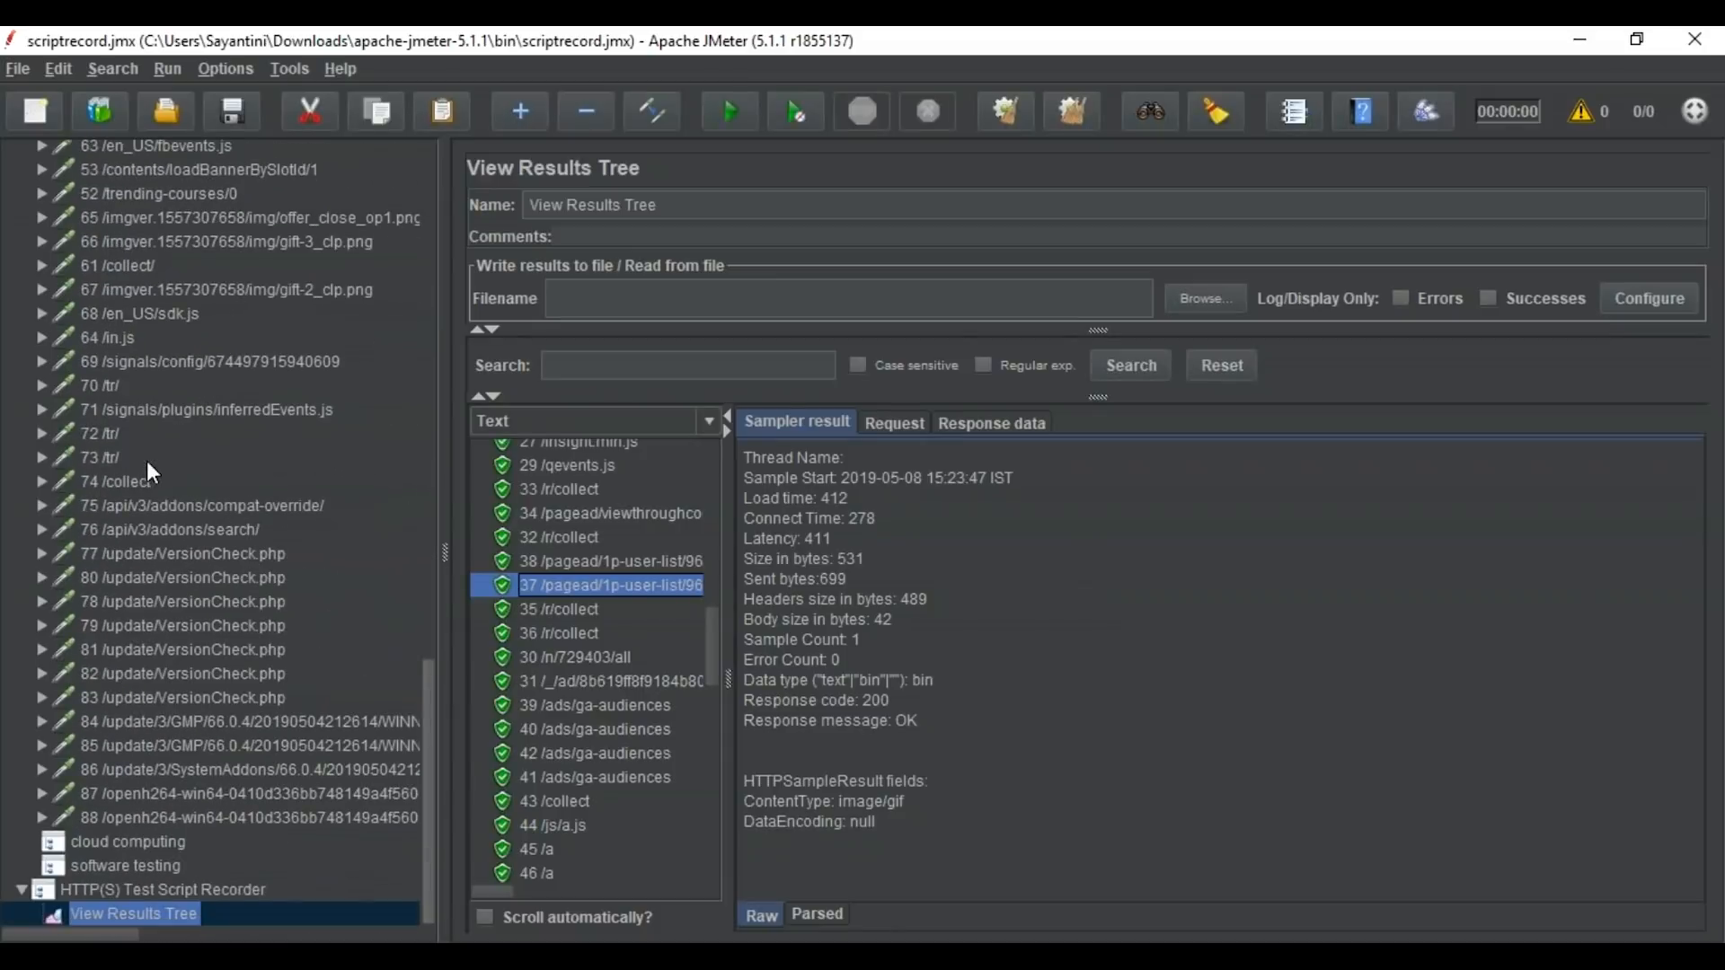
pyautogui.click(170, 910)
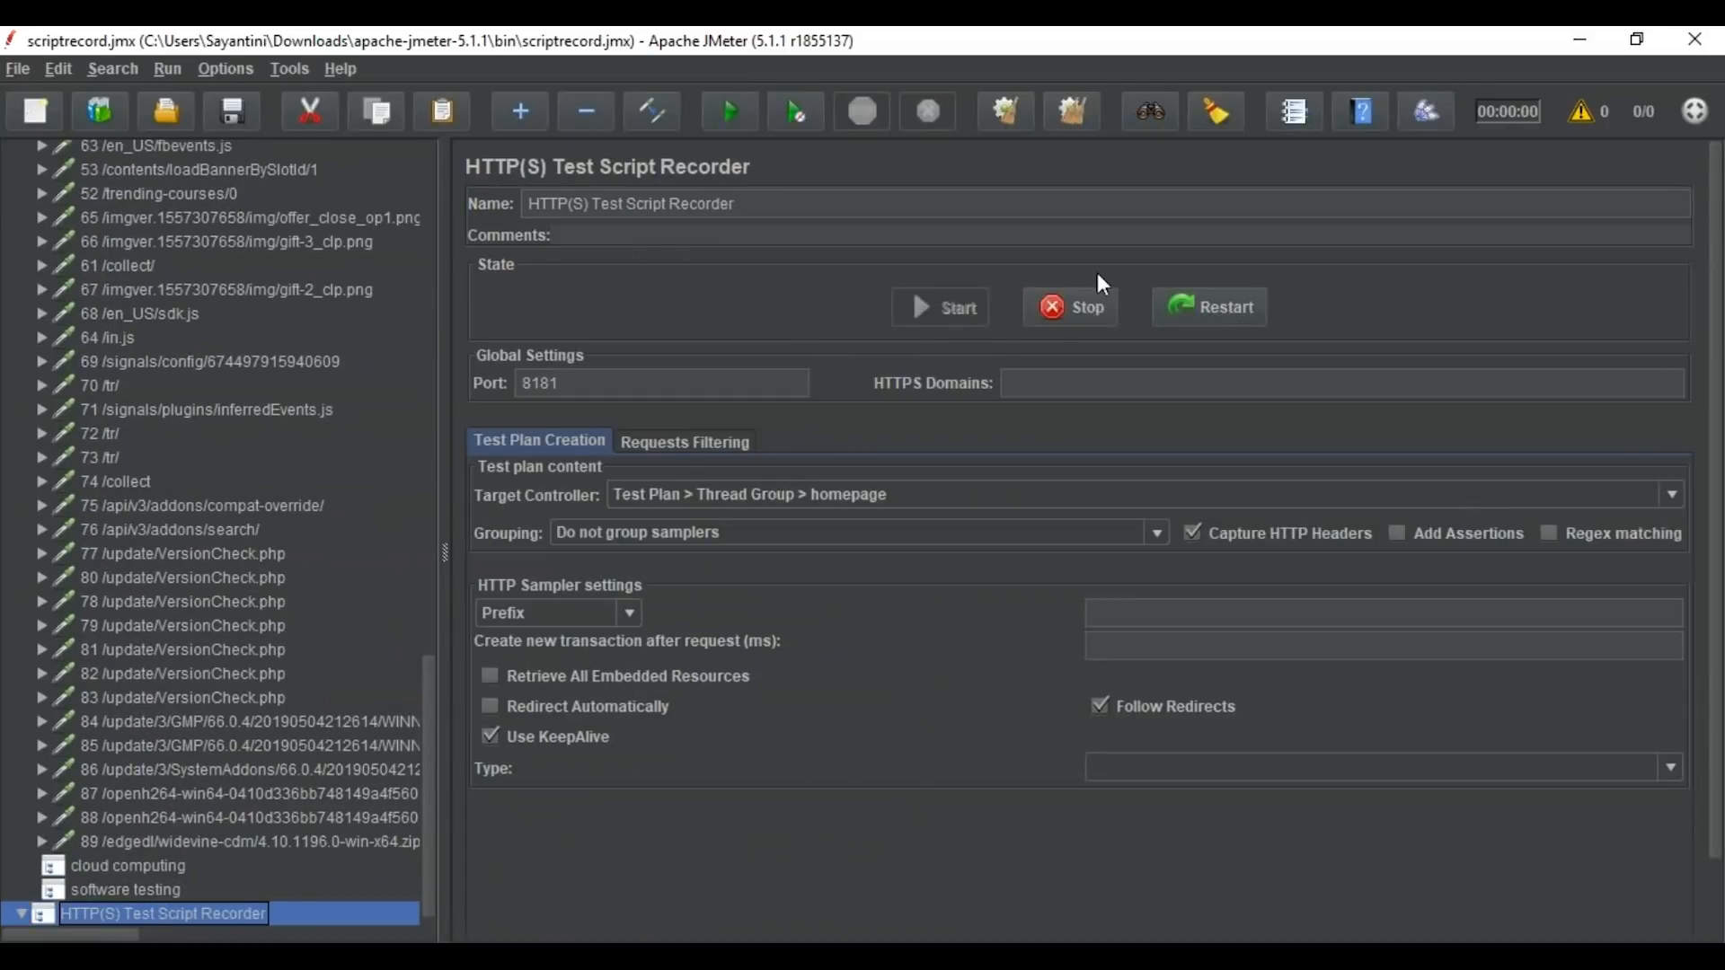
pyautogui.click(1070, 299)
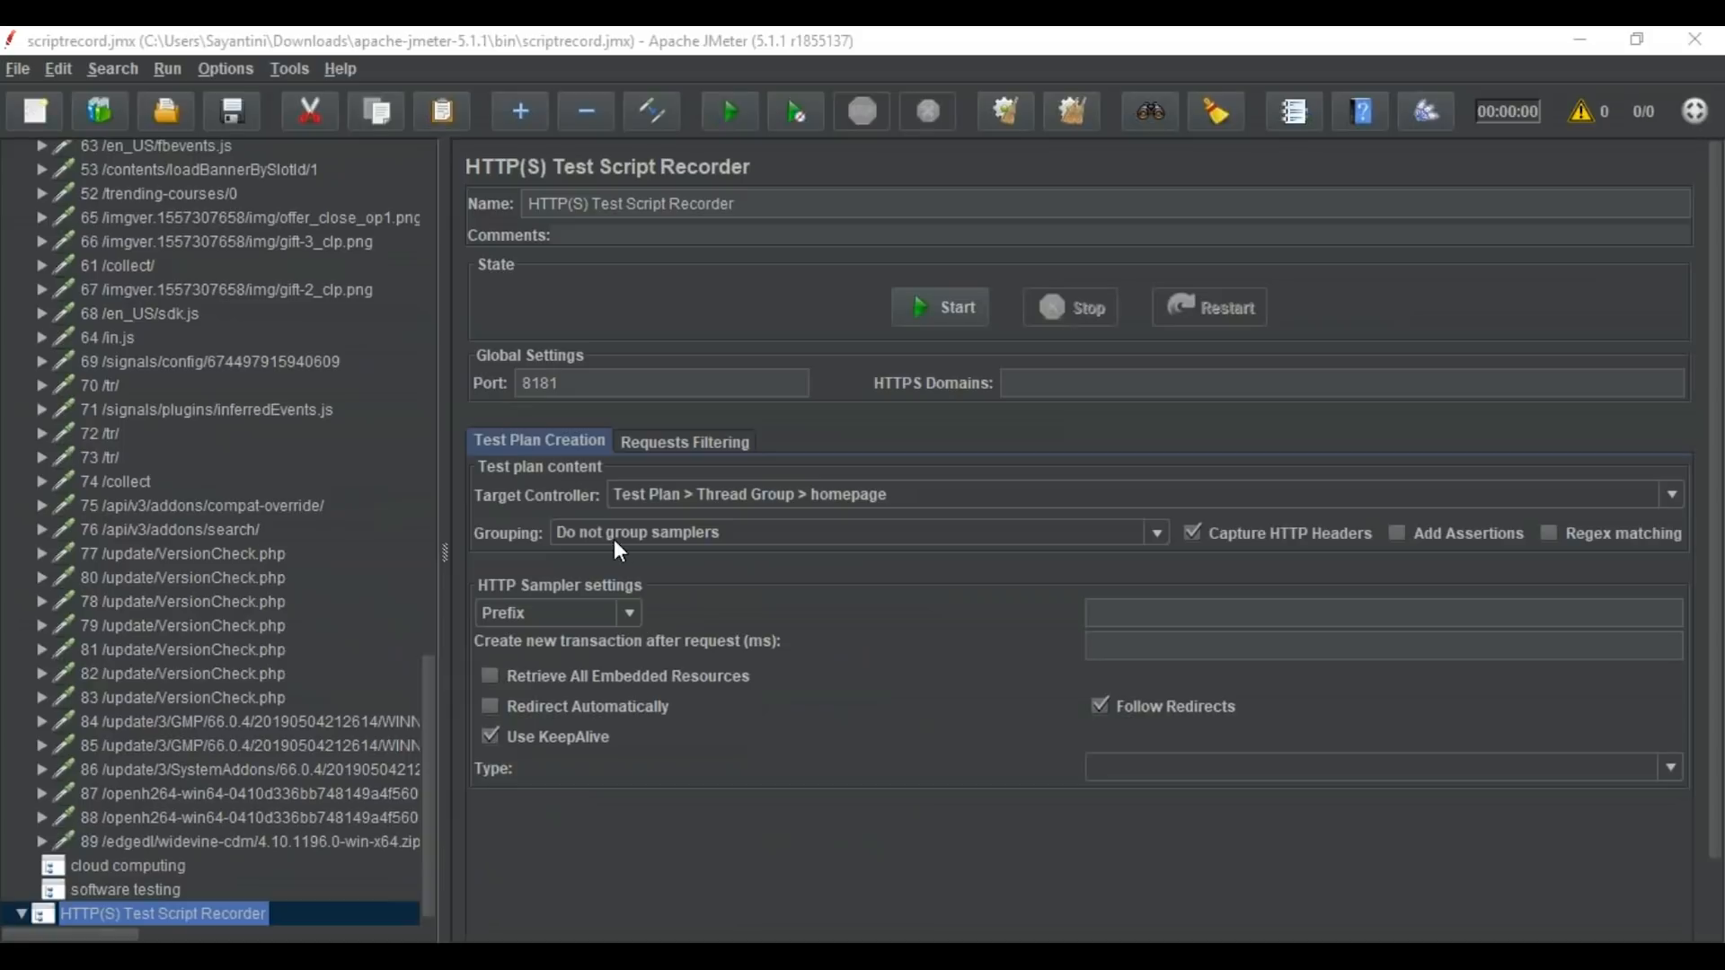
# - Set the script recorder's target controller to Test Plan > Thread Group > cloud computing and start recording, accepting the root CA certificate notice
pyautogui.scroll(20, 241, 364)
pyautogui.moveTo(422, 278); pyautogui.dragTo(424, 795)
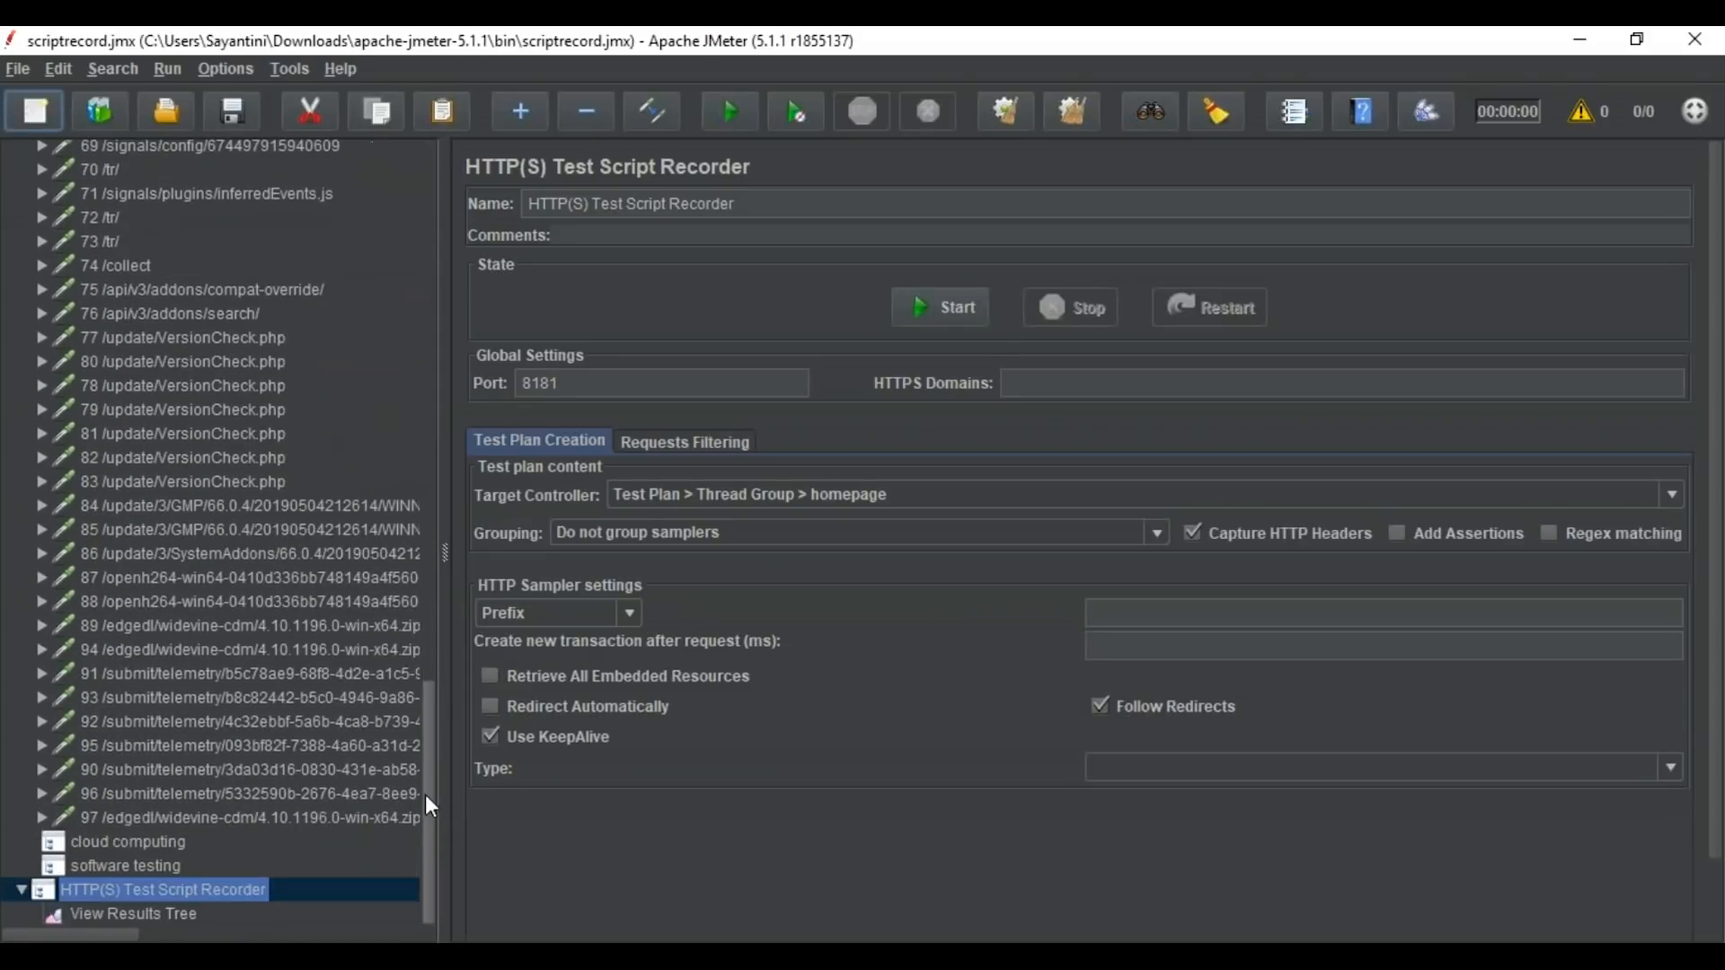
pyautogui.click(158, 843)
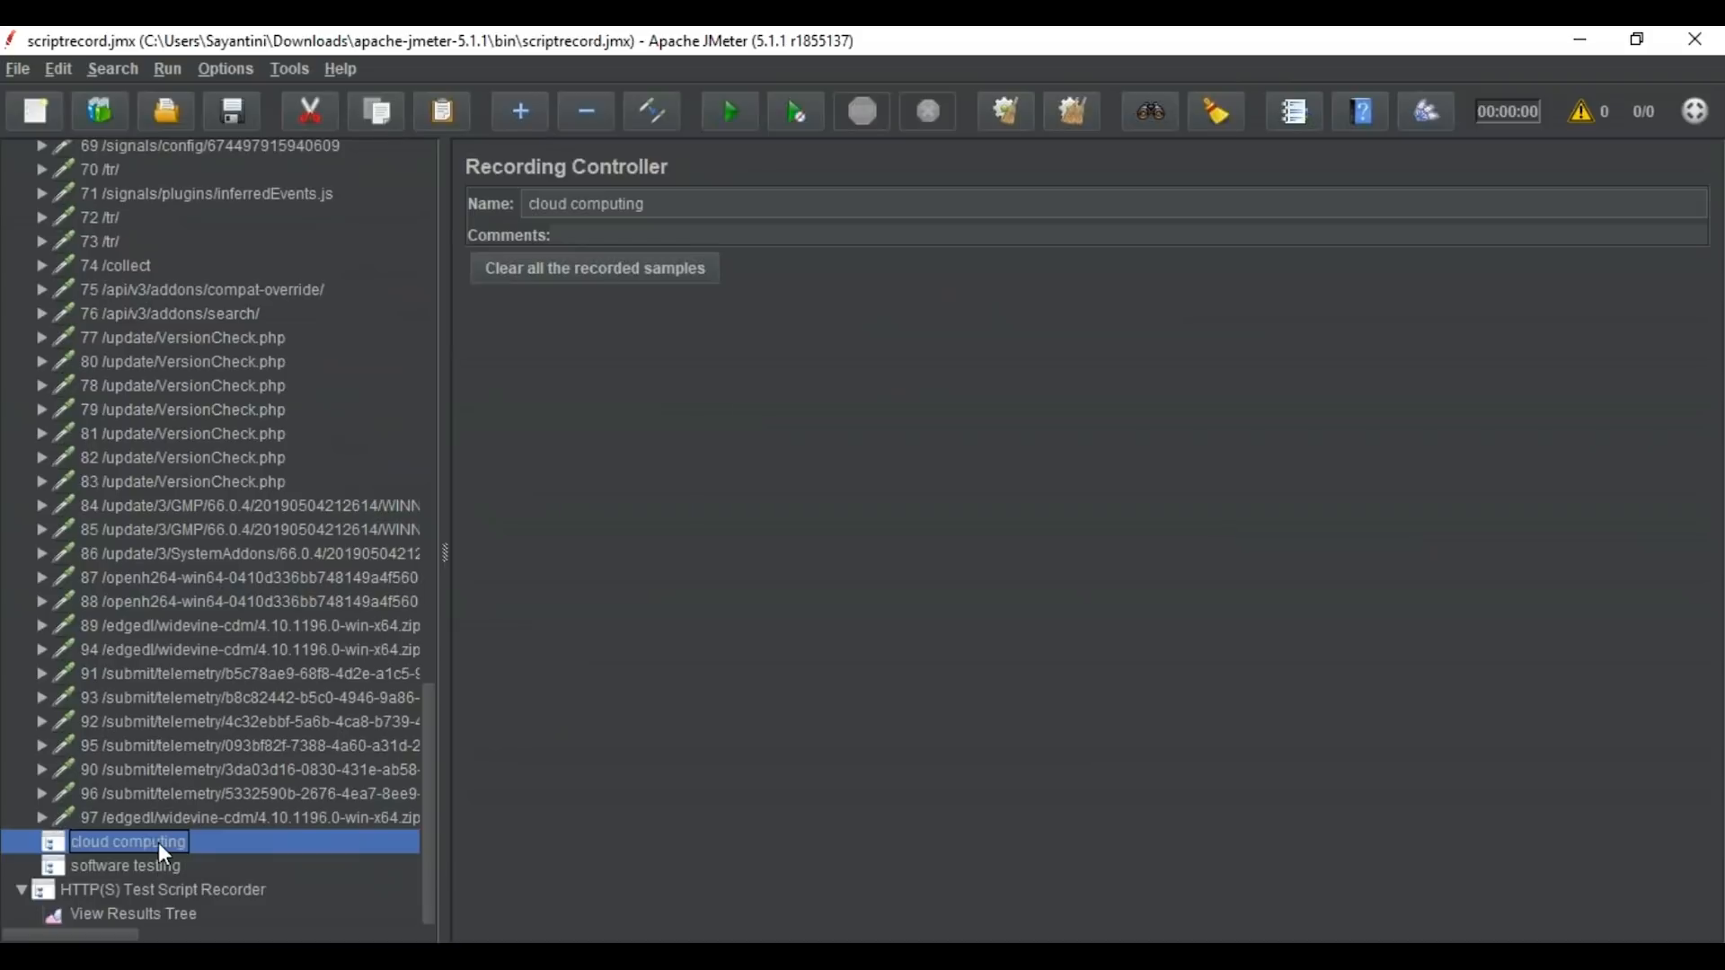
pyautogui.click(154, 892)
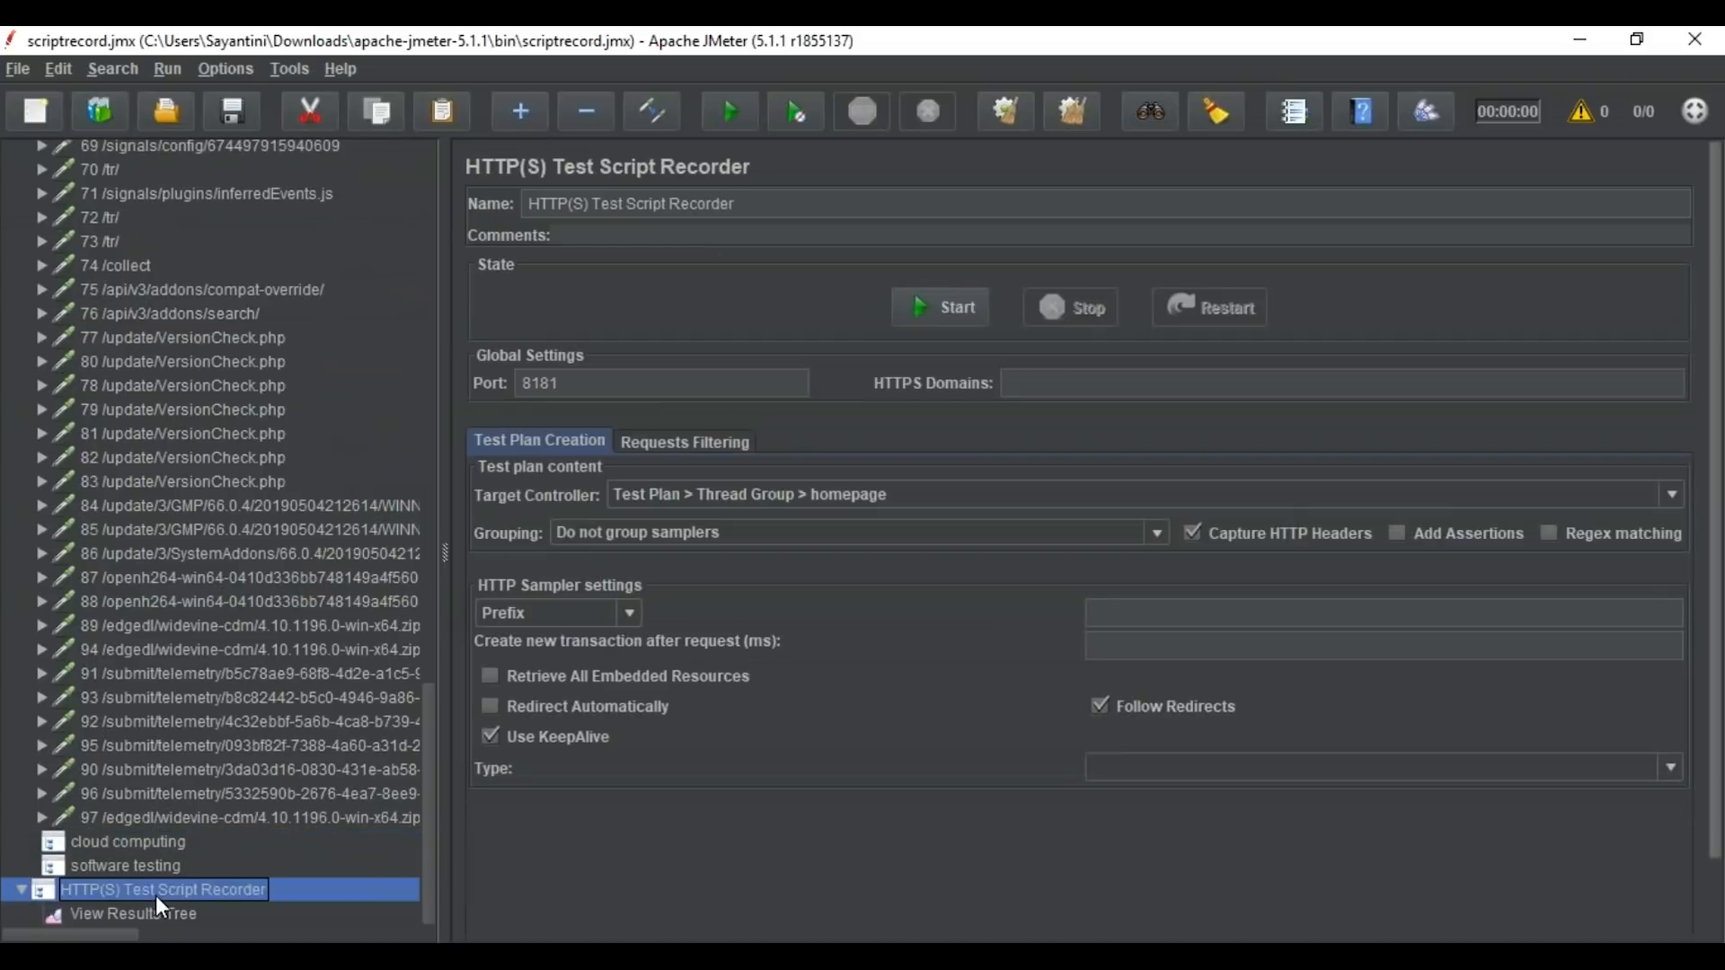
pyautogui.click(751, 500)
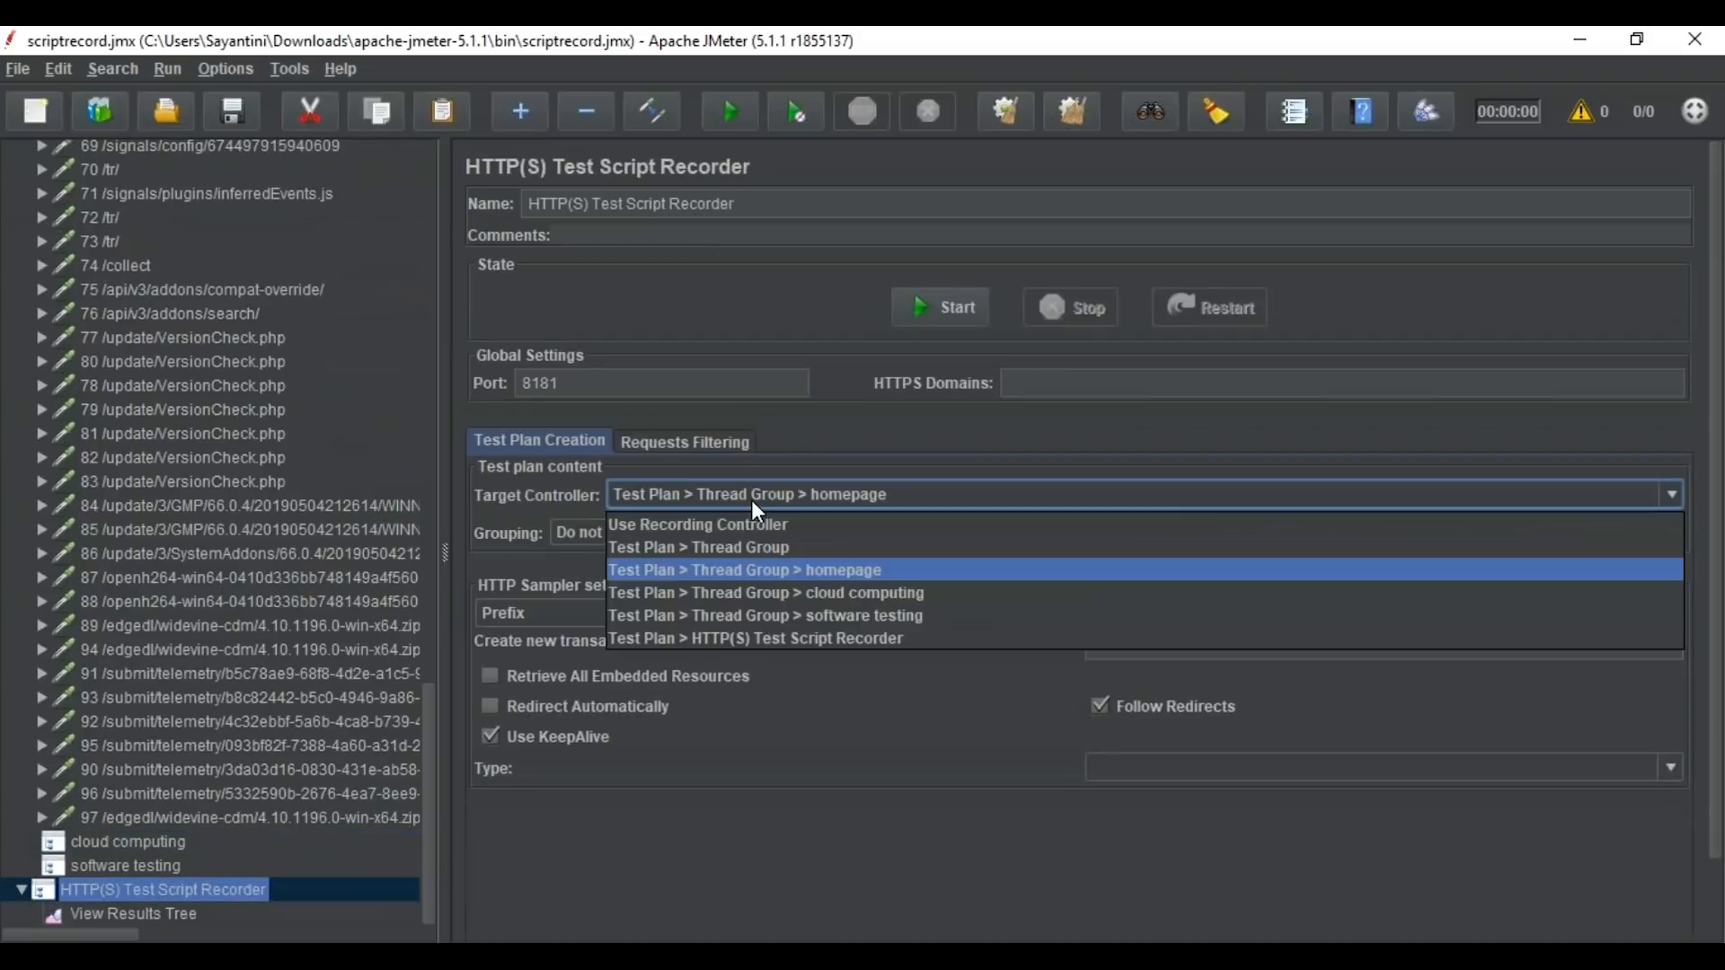
pyautogui.click(784, 594)
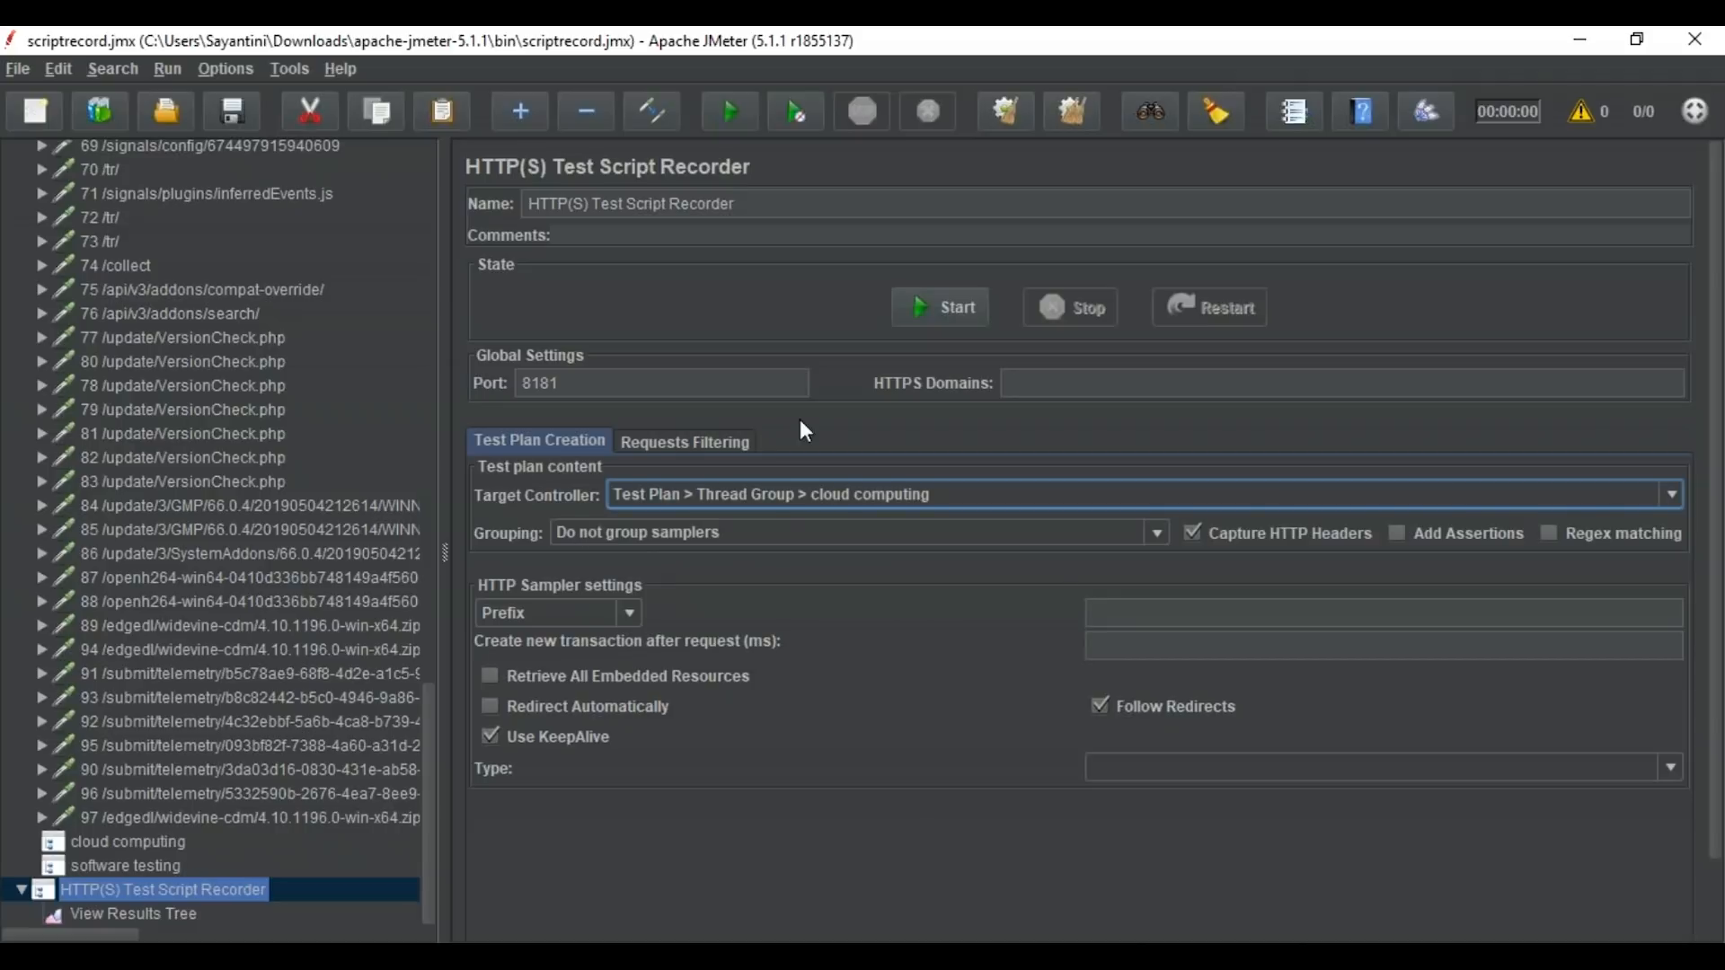
pyautogui.click(935, 305)
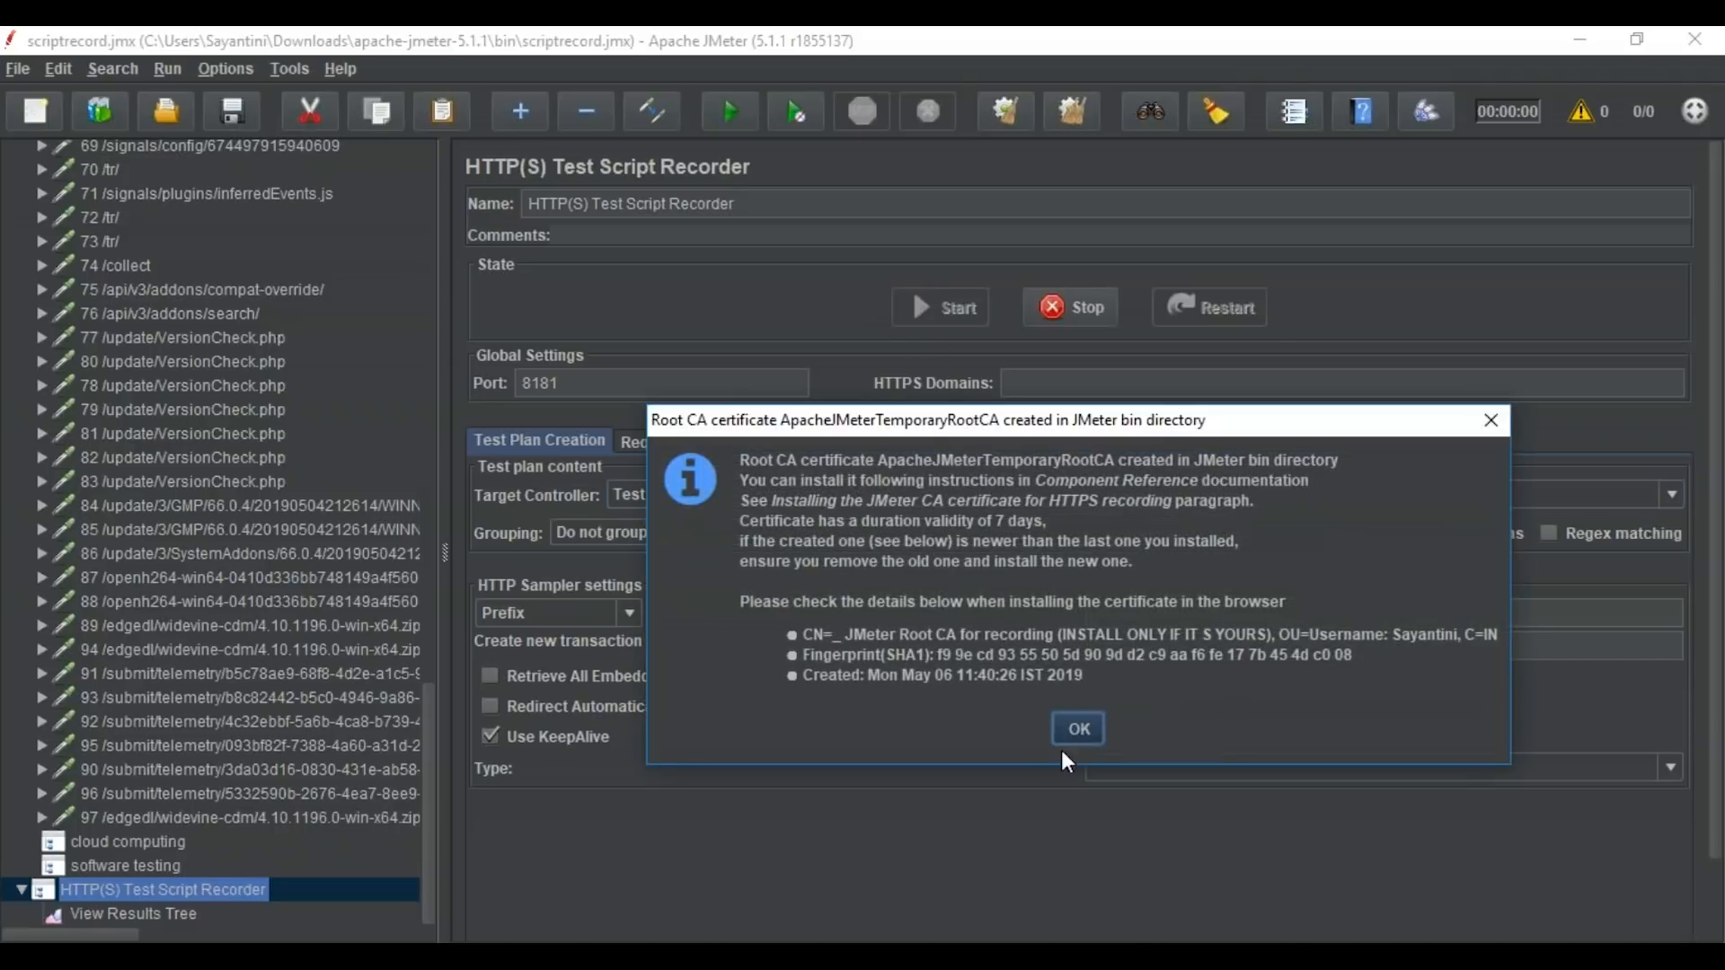
pyautogui.click(1076, 729)
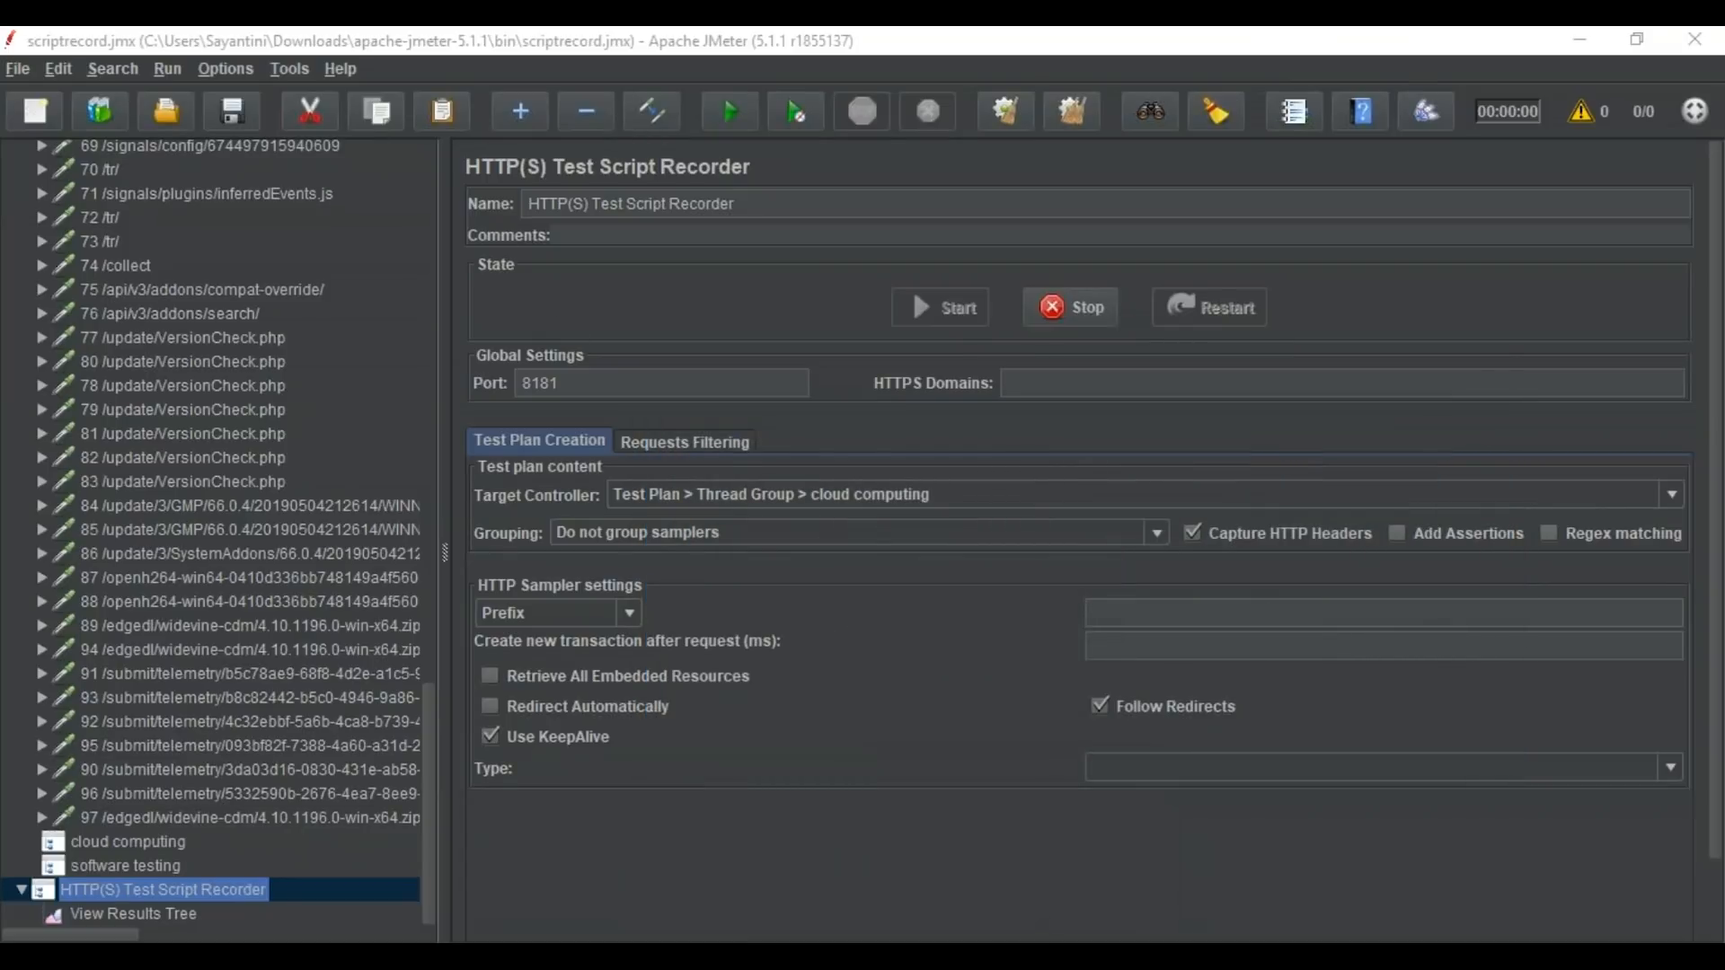
# - Switch to Firefox, open edureka's Cloud Computing courses page and browse down through its content
pyautogui.hotkey('alt', 'Tab')
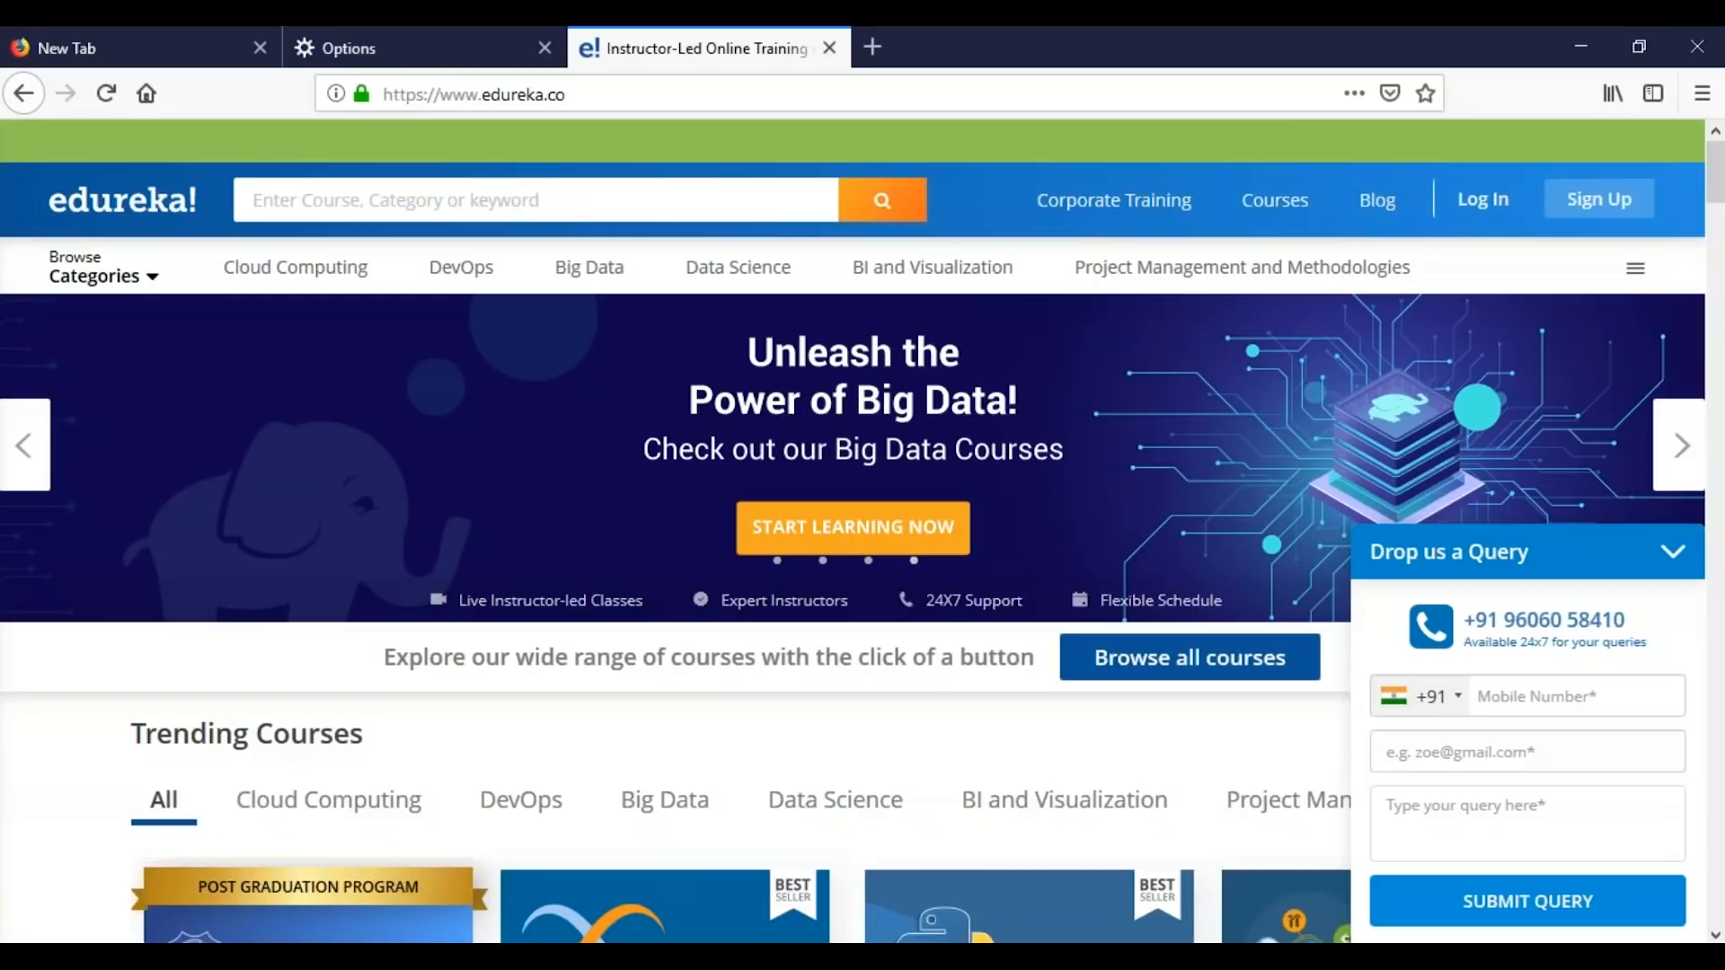
pyautogui.click(293, 292)
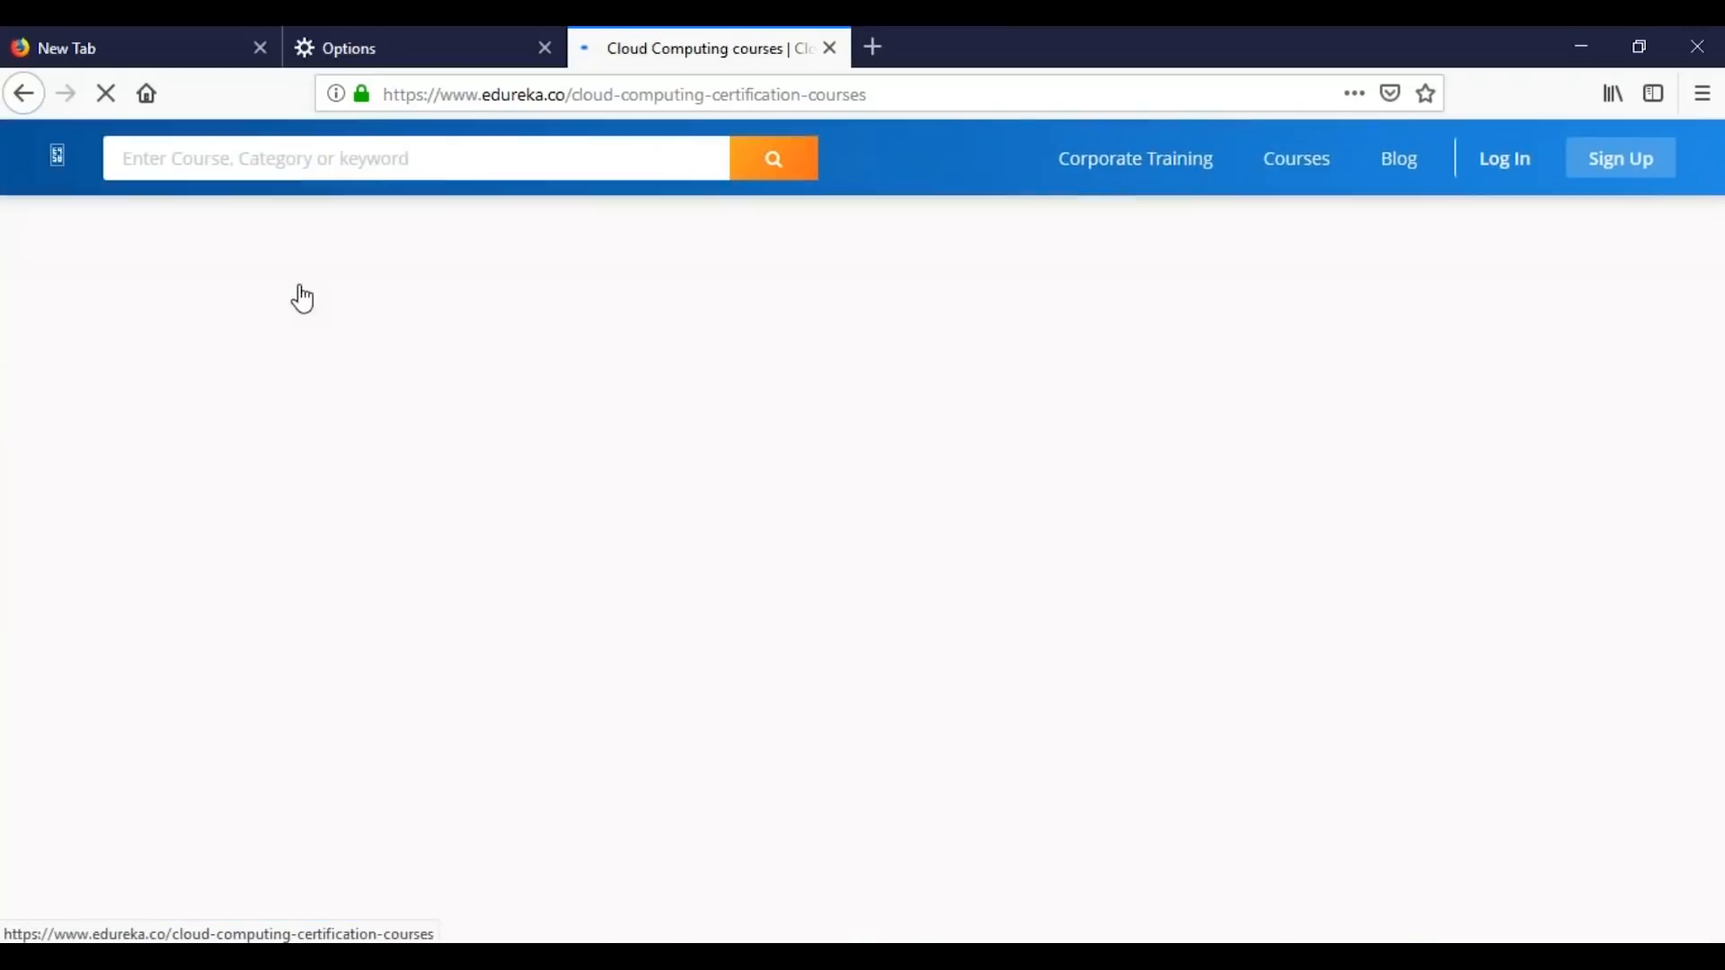
pyautogui.scroll(-4, 824, 605)
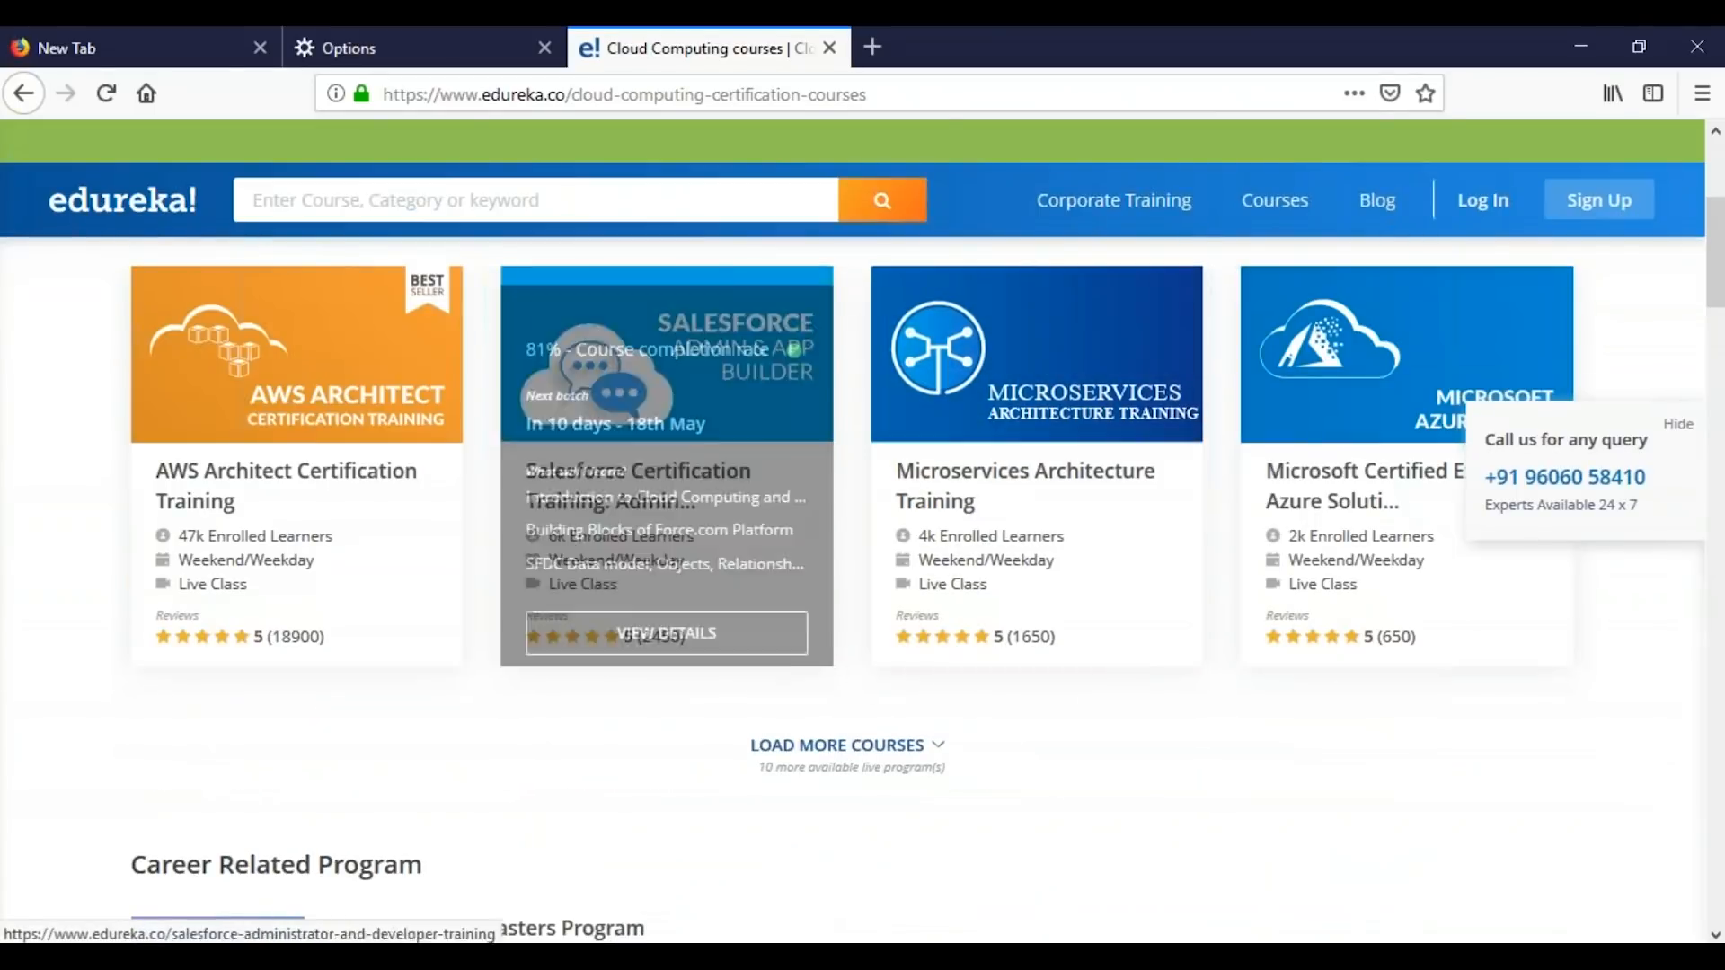
pyautogui.scroll(-7, 468, 728)
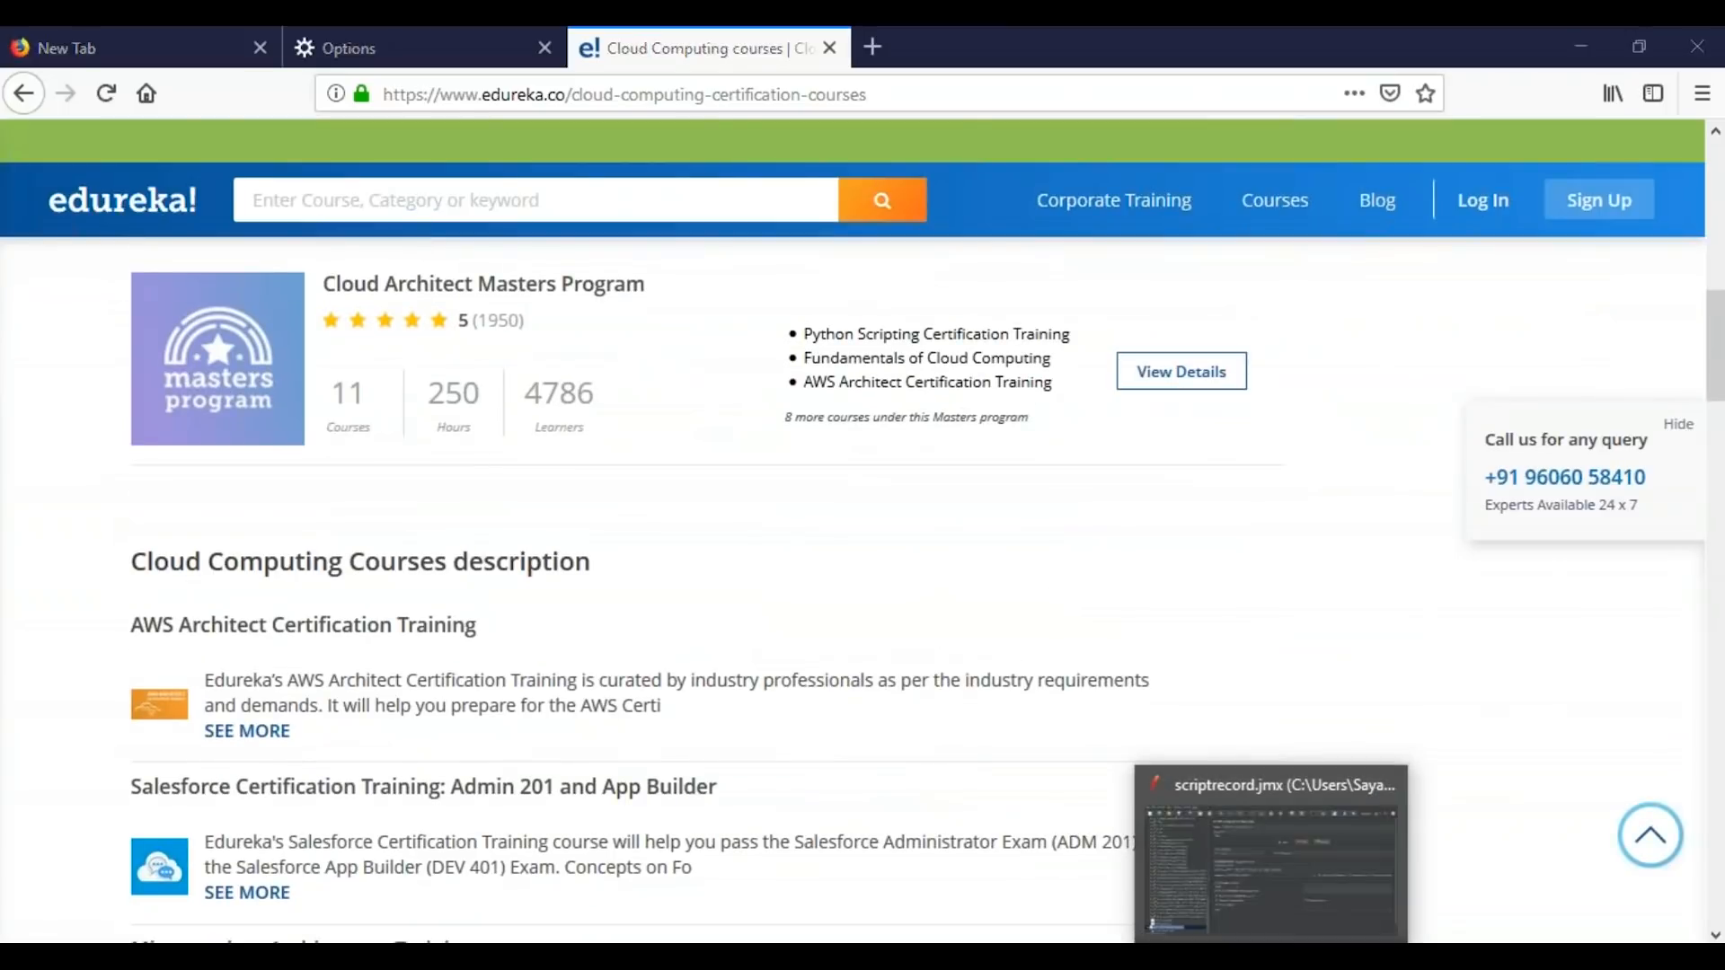
# - Switch back to JMeter, expand the cloud computing controller and examine its recorded requests, including 155 /pagead/1p-user-list and 161 /tr/
pyautogui.click(1274, 953)
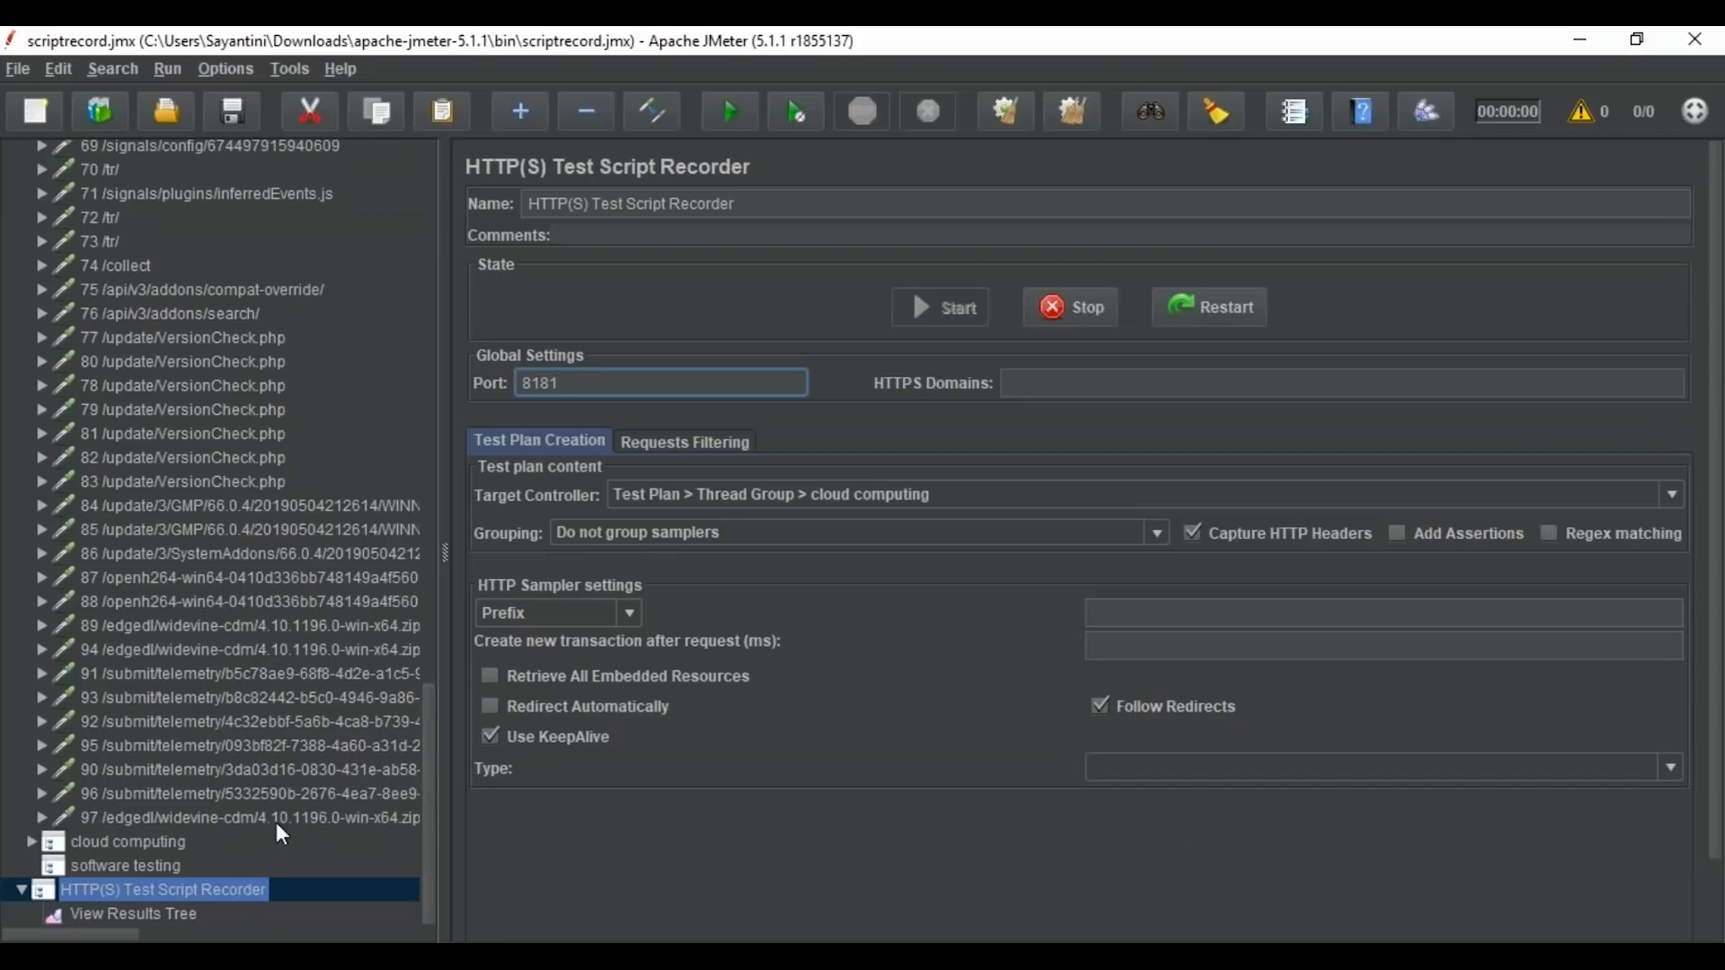
pyautogui.click(30, 841)
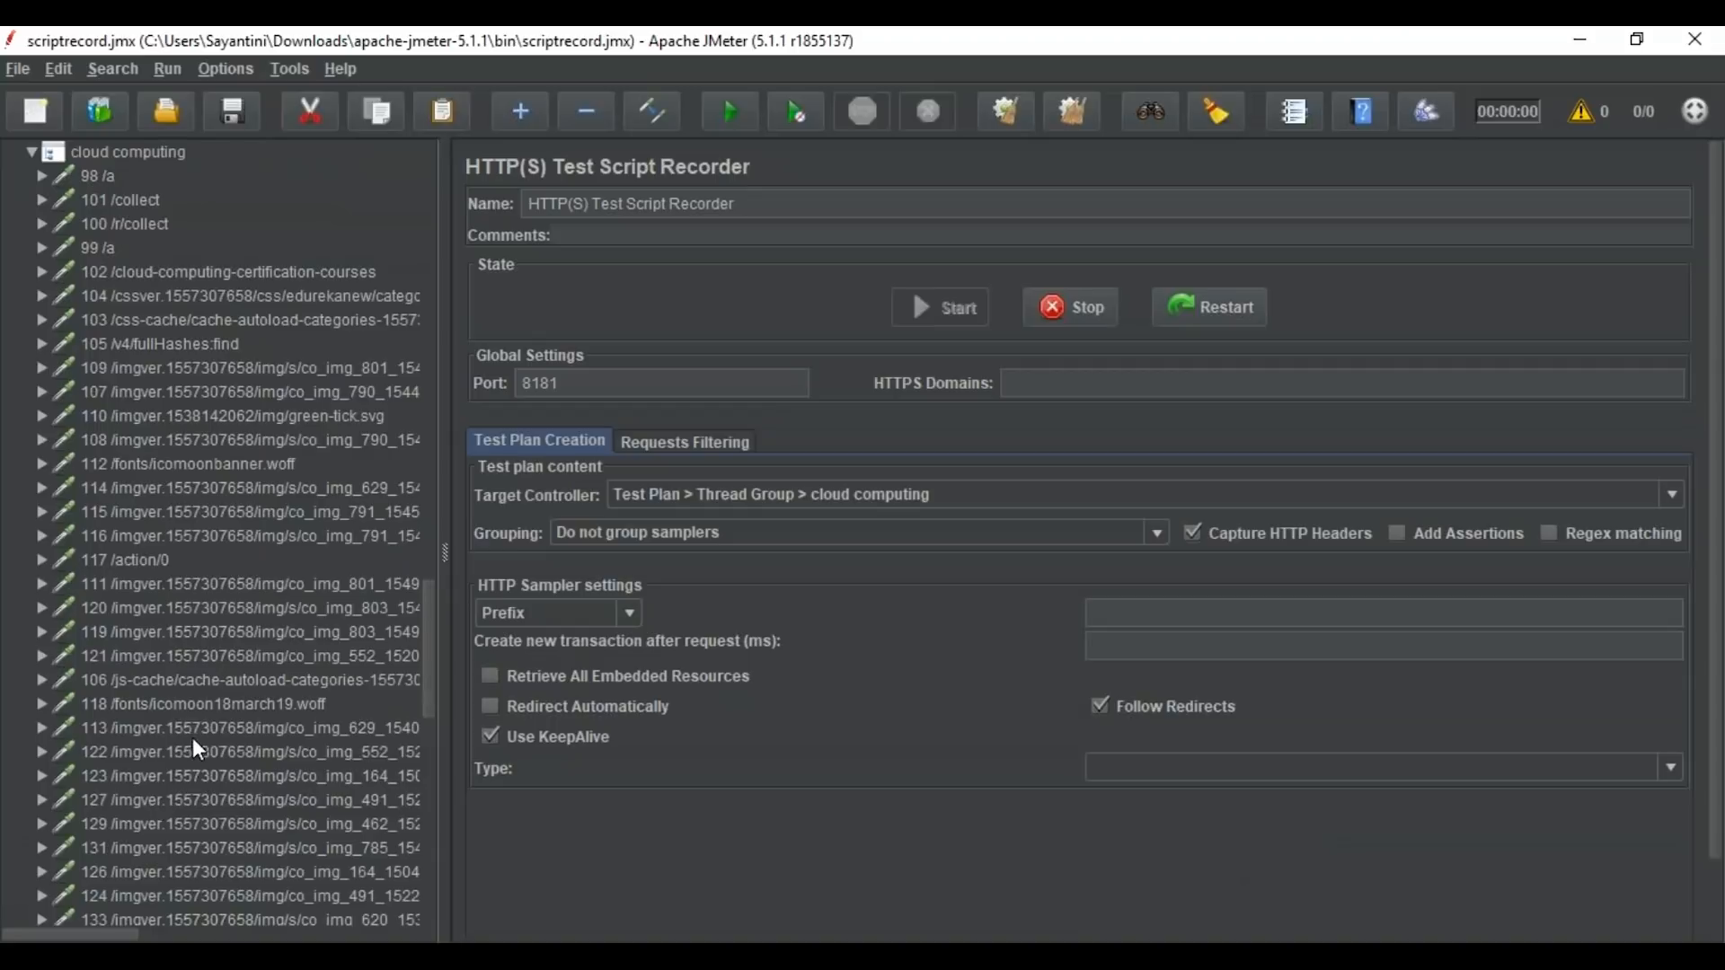
pyautogui.scroll(1, 162, 316)
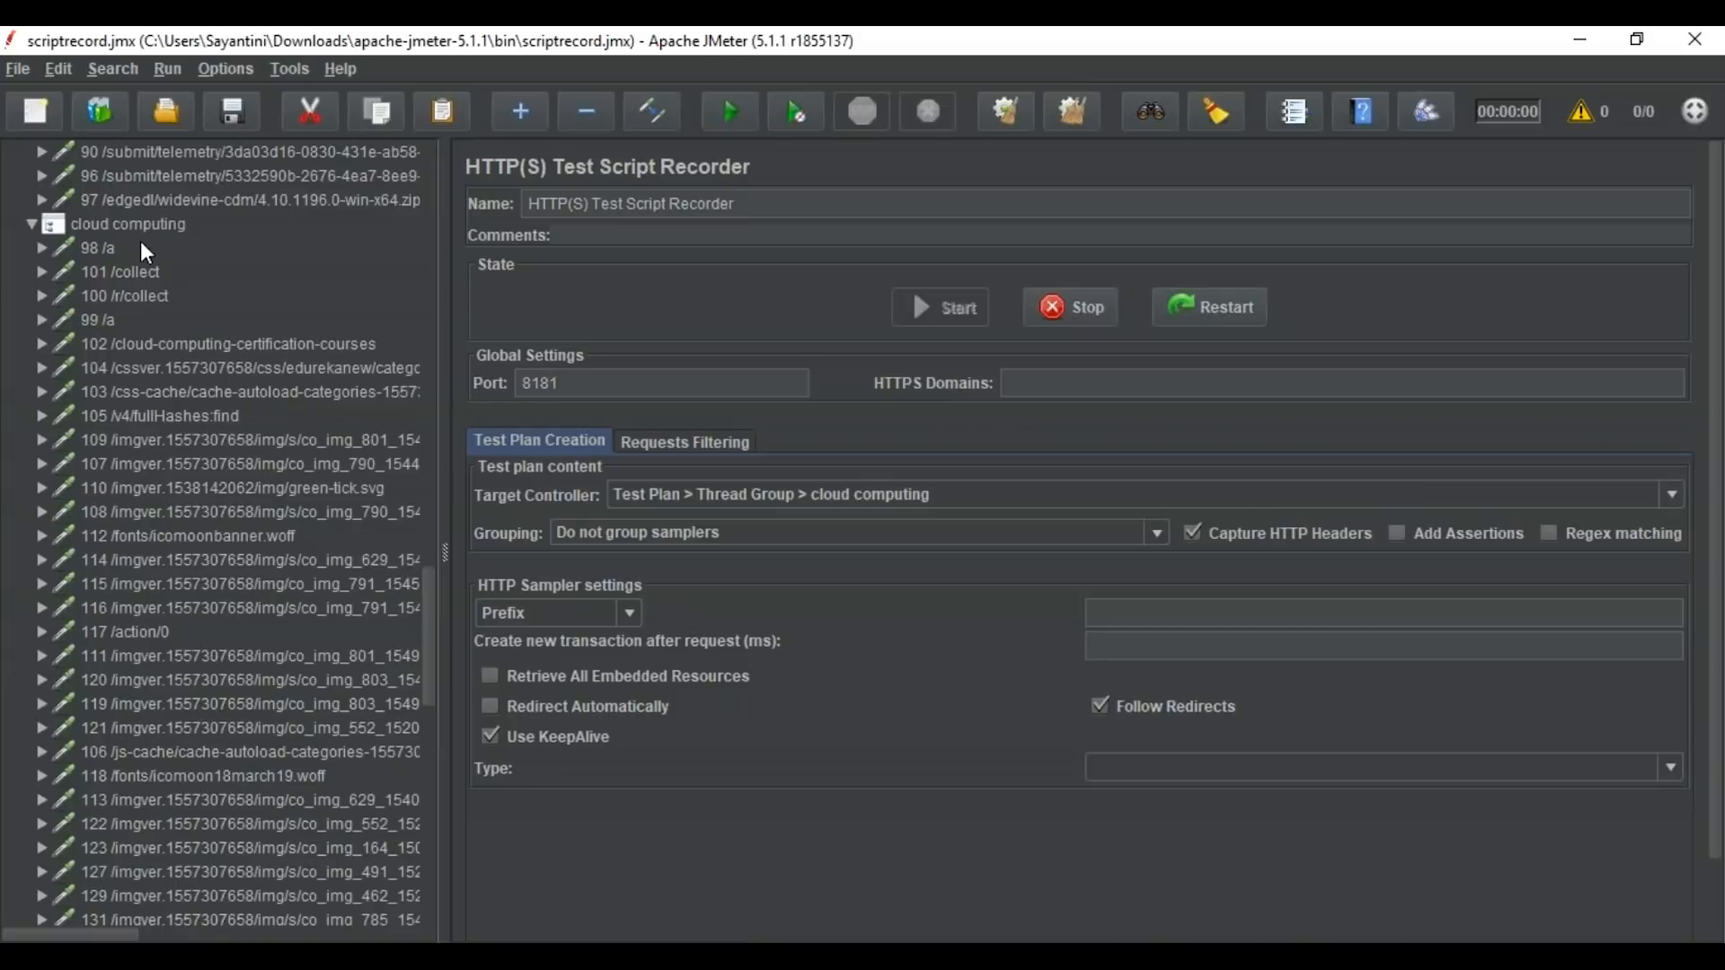
pyautogui.scroll(-6, 219, 352)
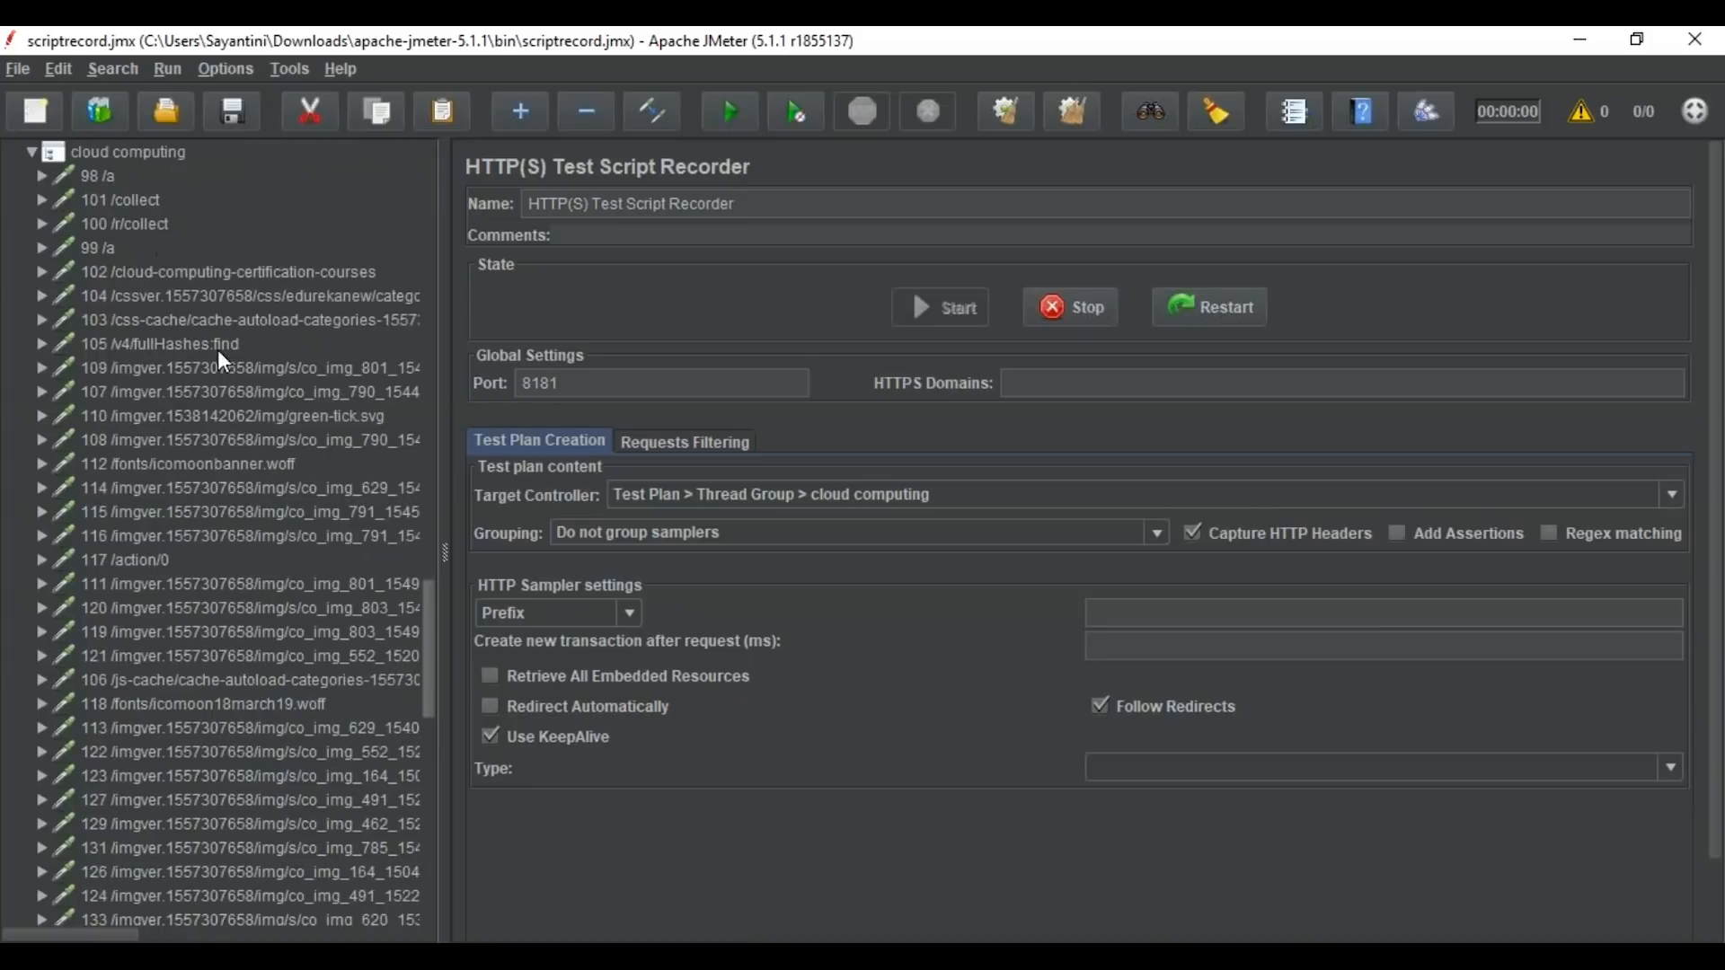
pyautogui.scroll(-8, 218, 353)
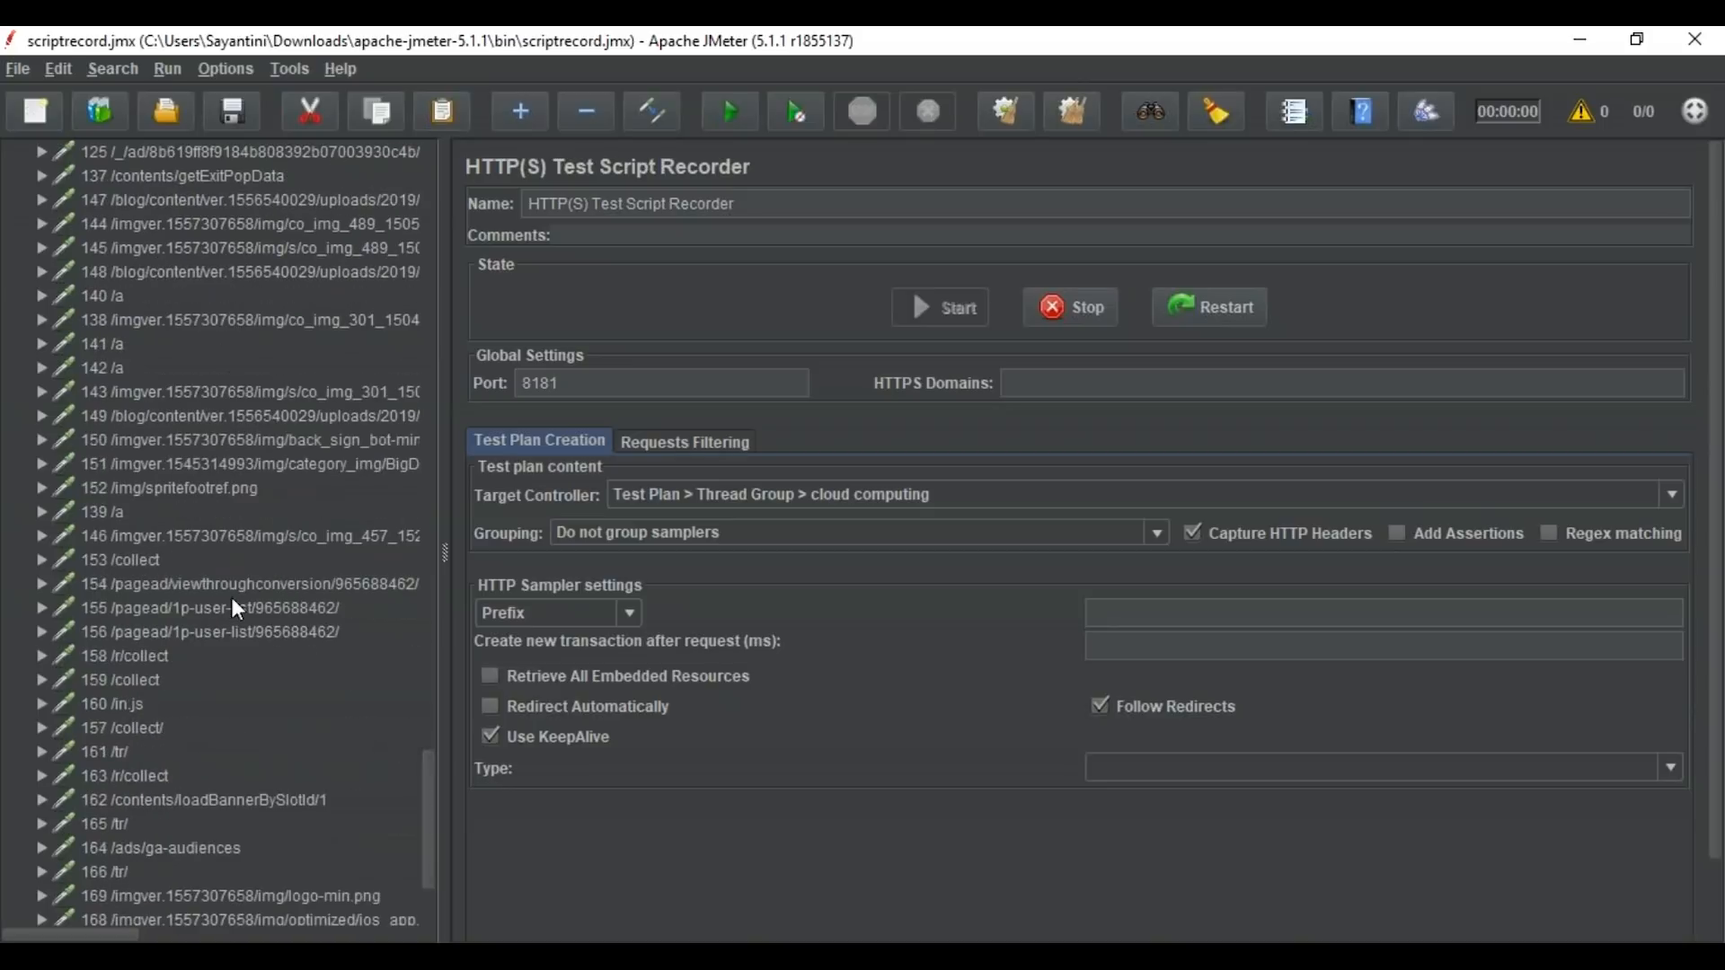
pyautogui.click(219, 616)
pyautogui.scroll(-2, 239, 580)
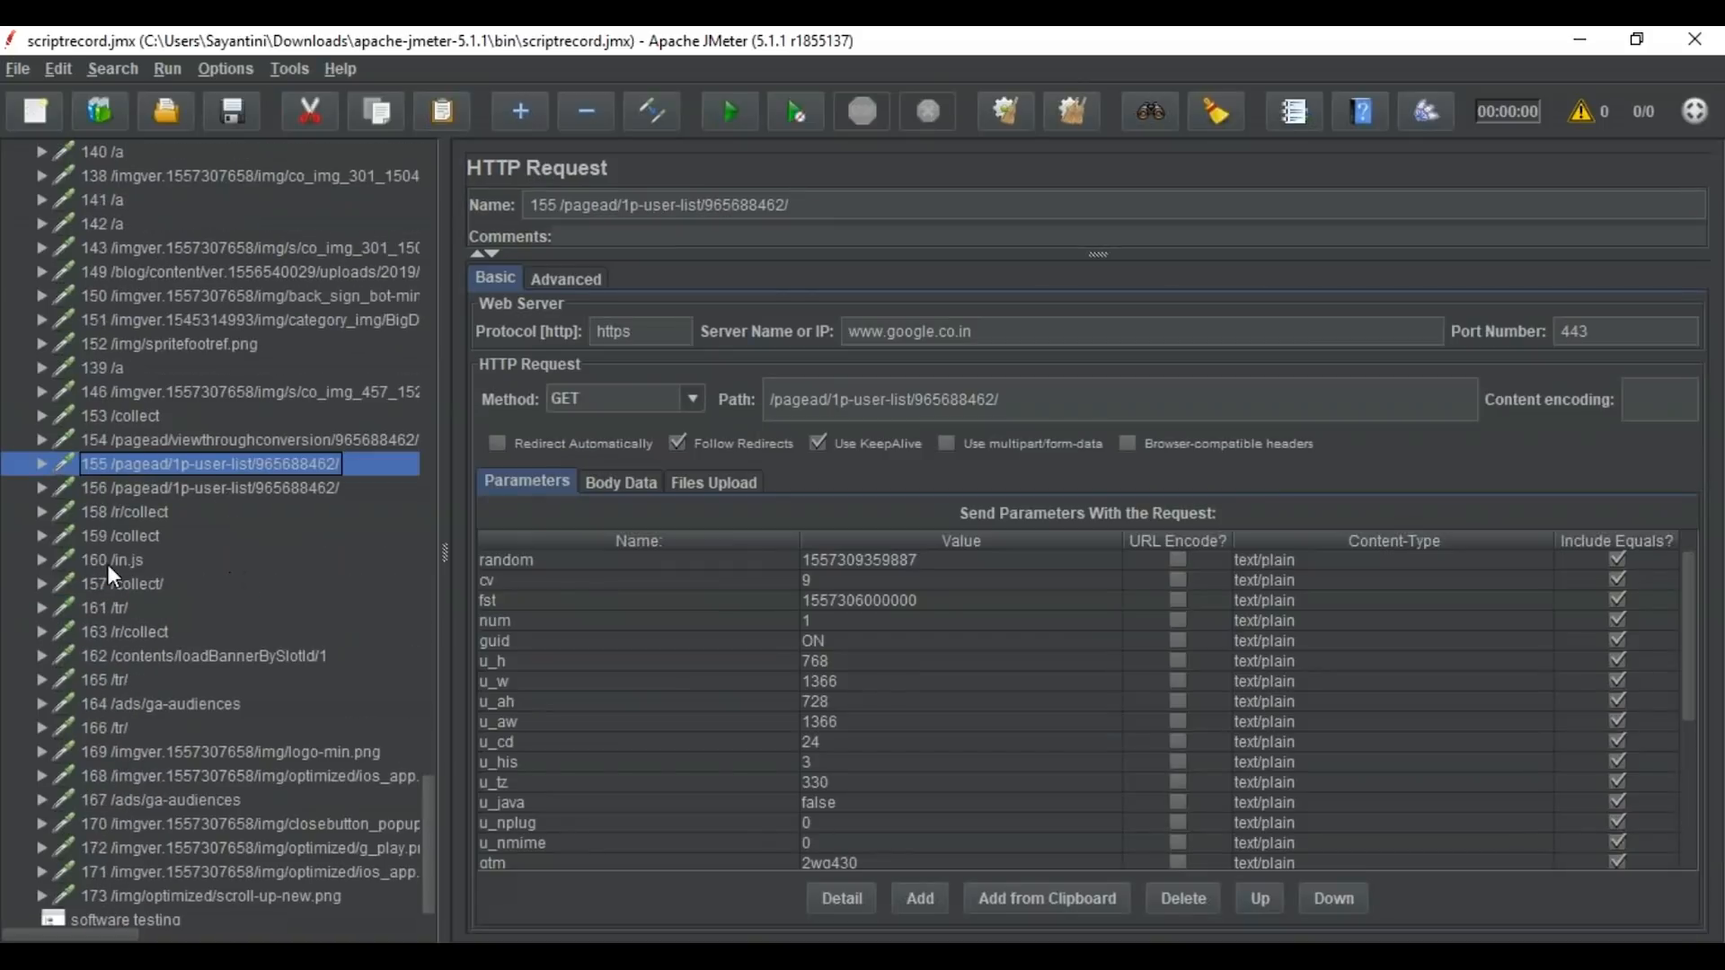
pyautogui.click(131, 612)
pyautogui.scroll(-2, 162, 742)
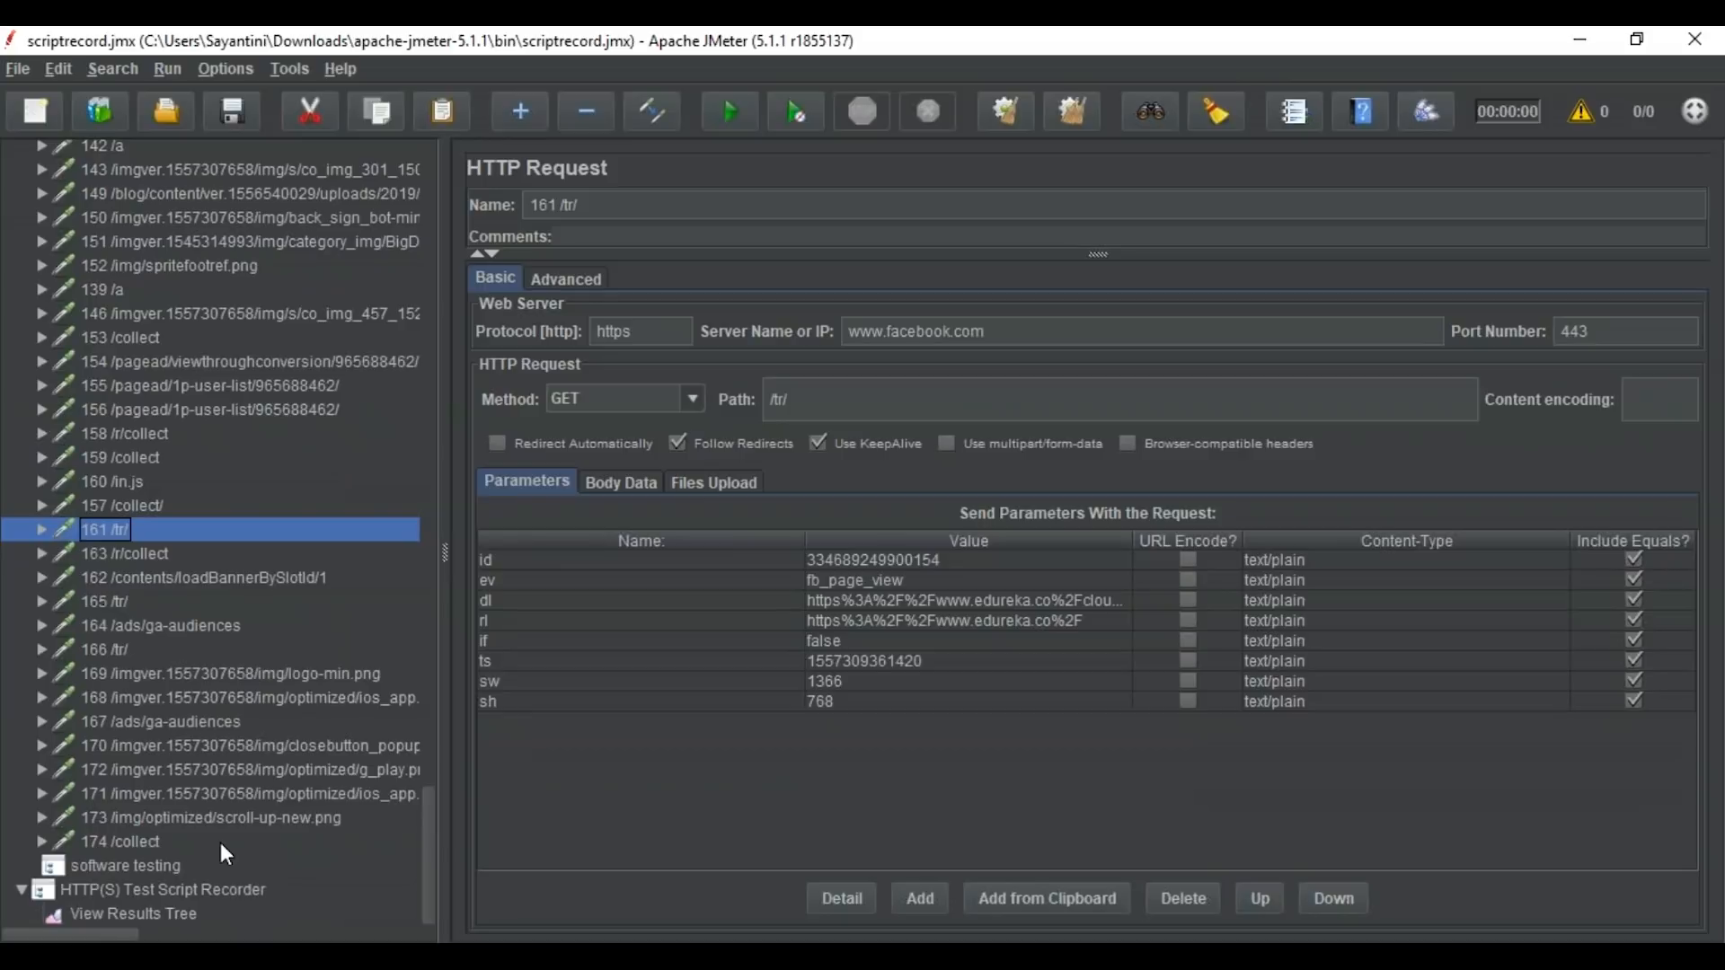
# - Set the recorder's target controller to Test Plan > Thread Group > software testing and open edureka's Software Testing courses page in Firefox
pyautogui.click(144, 891)
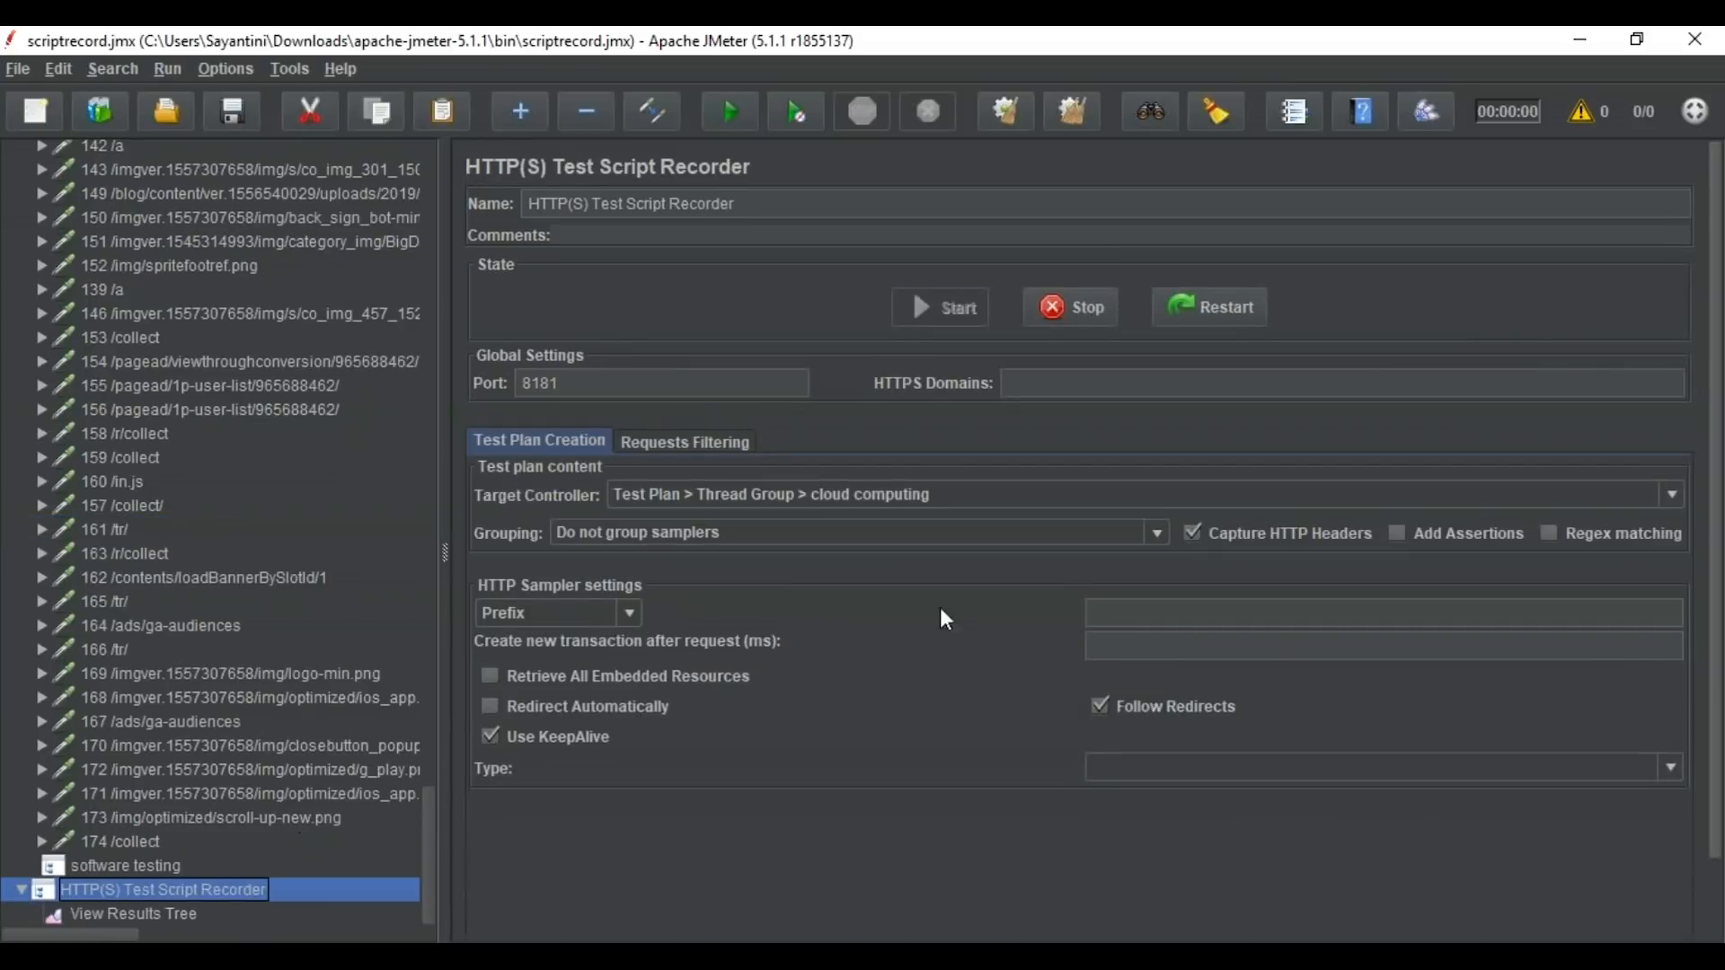
pyautogui.click(769, 495)
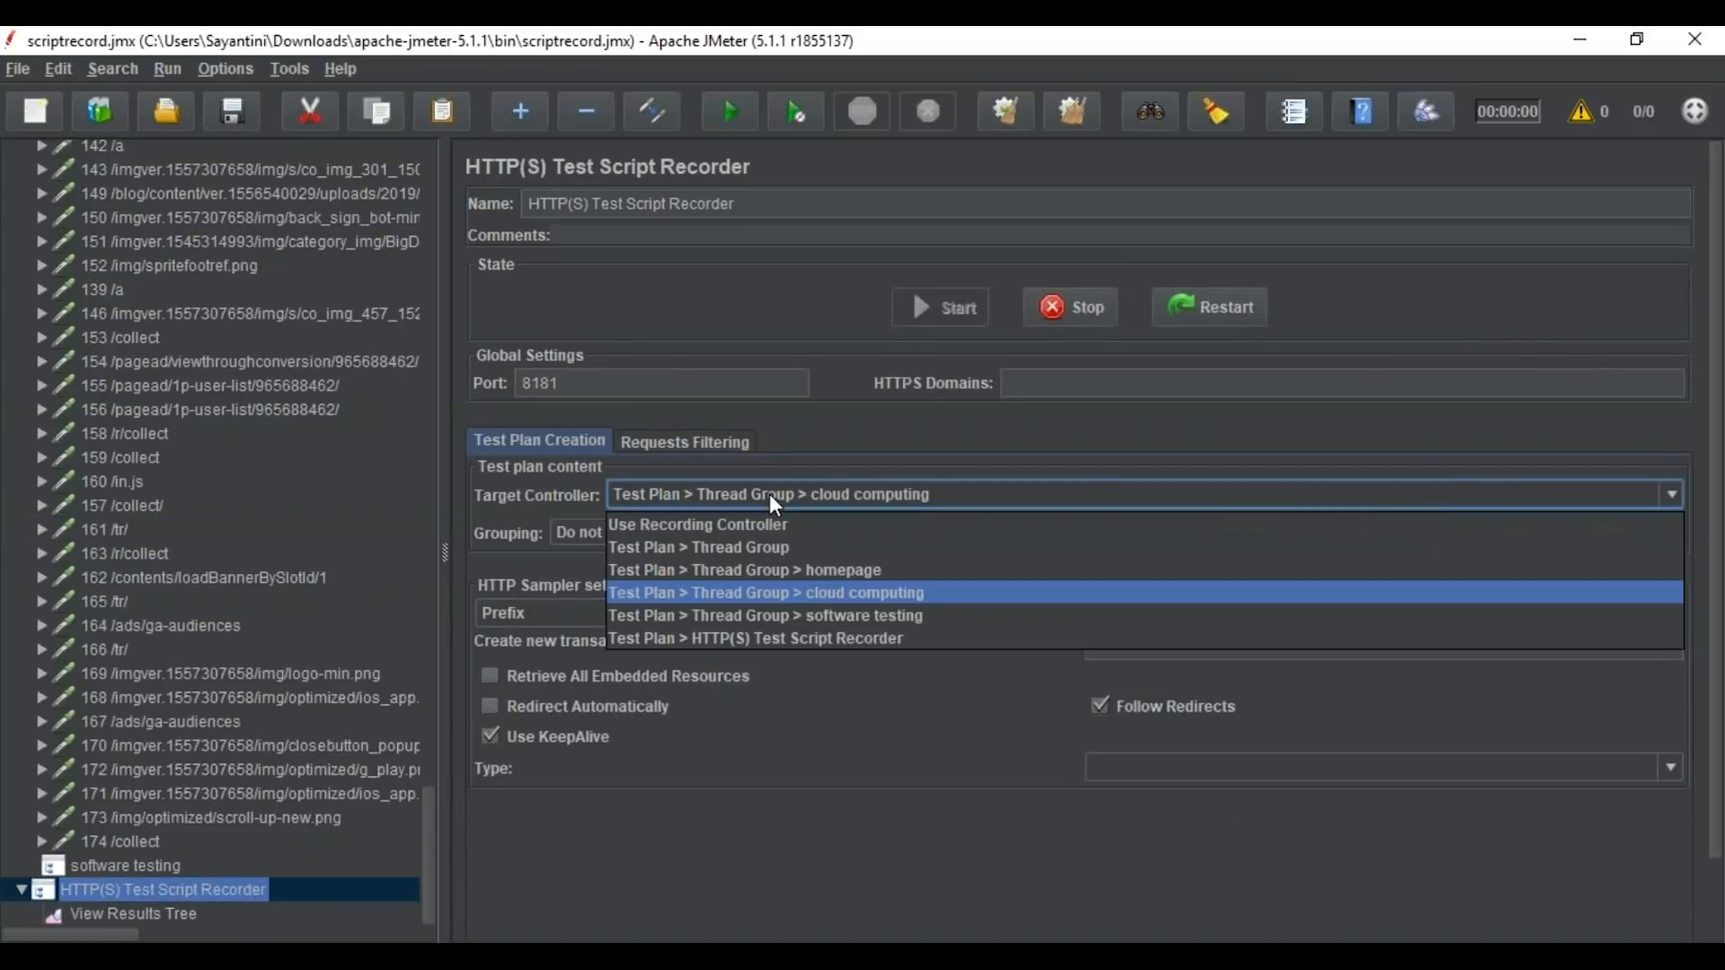
pyautogui.click(762, 616)
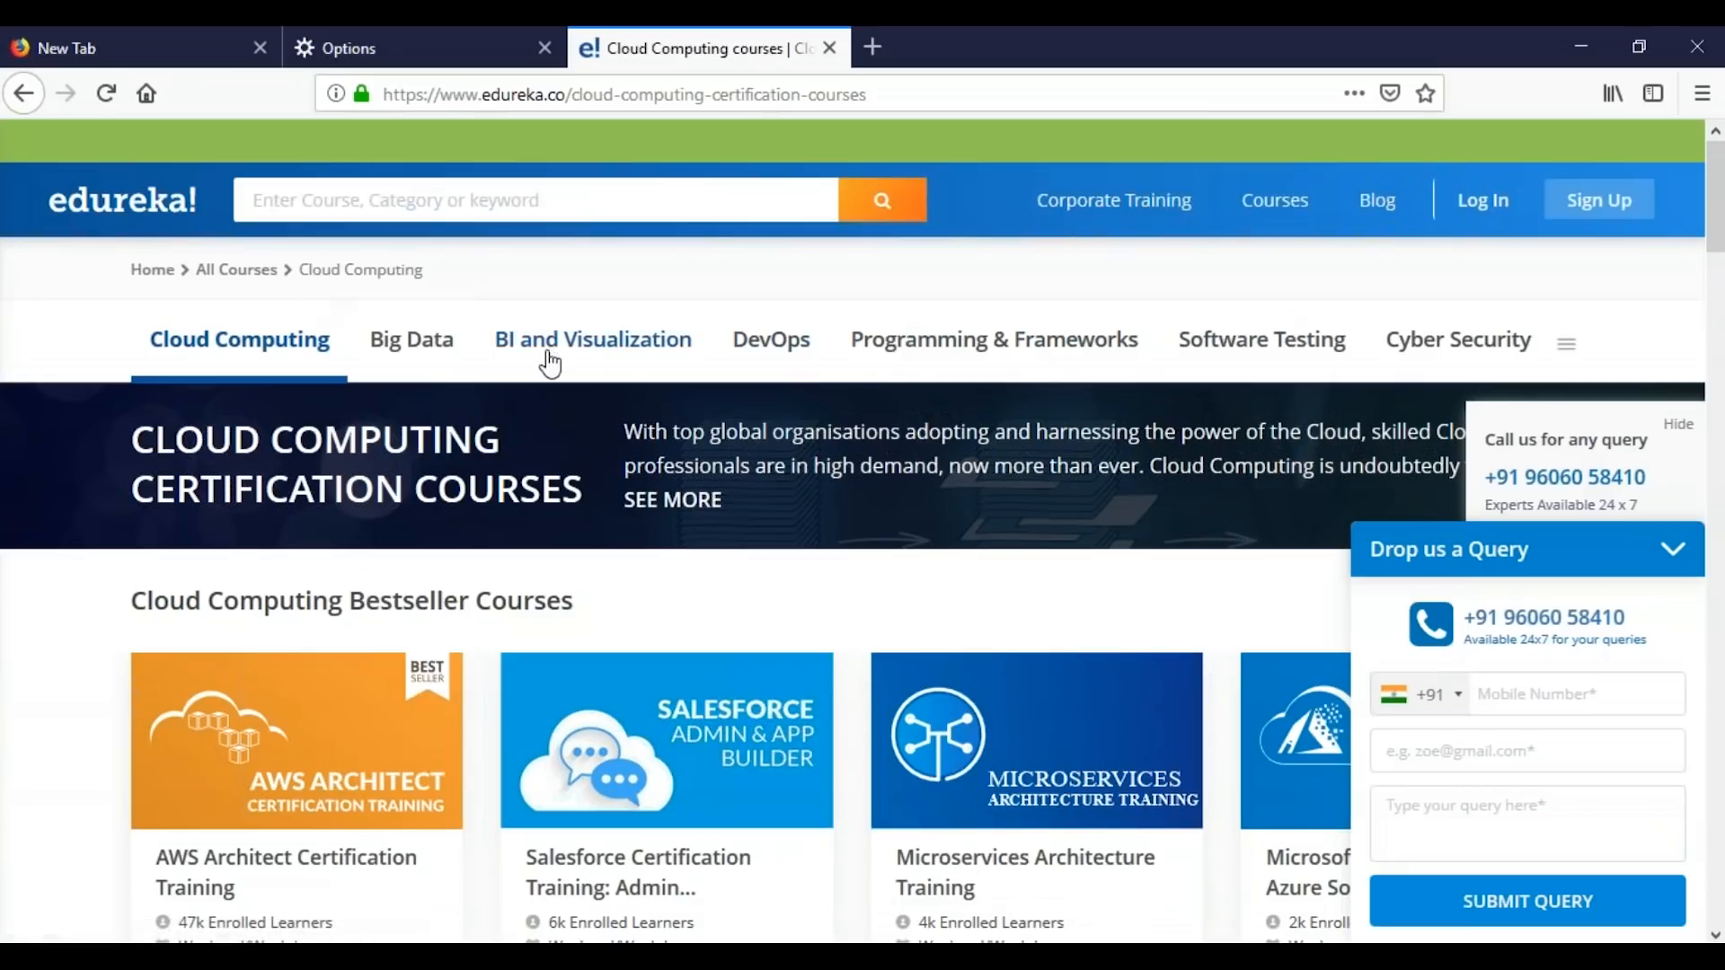
pyautogui.click(1285, 356)
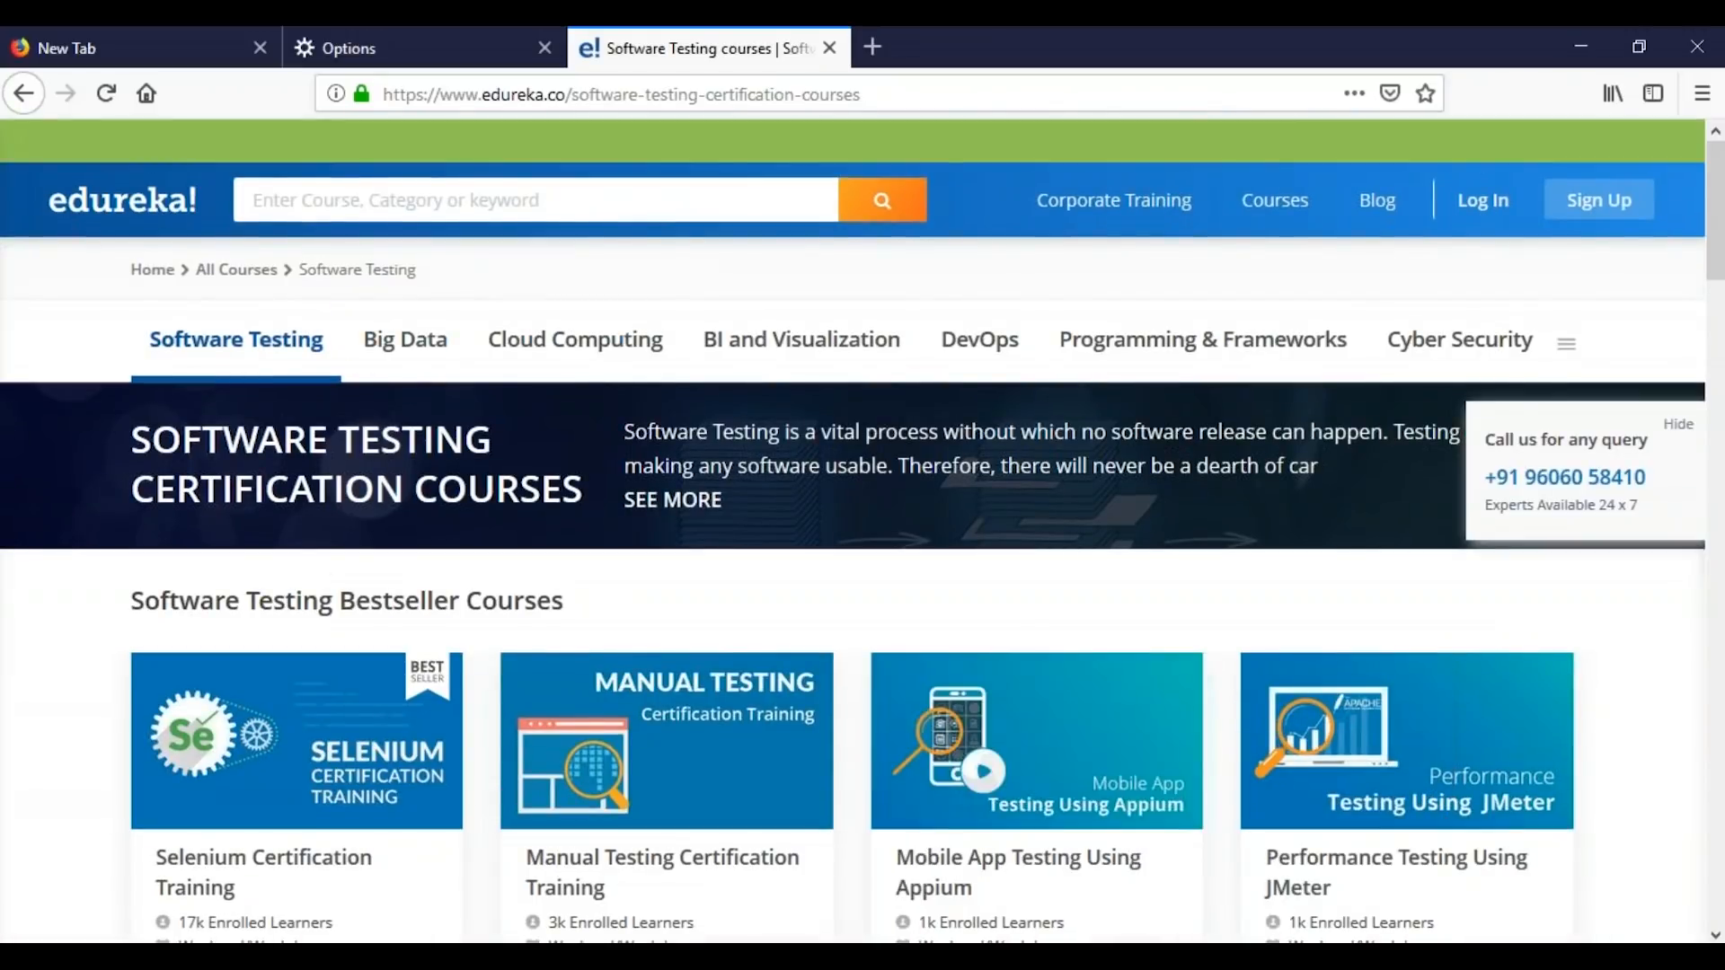
# - Return to JMeter, expand the software testing controller and examine its first three recorded requests, through 177 /software-testing-certification-courses
pyautogui.hotkey('alt', 'Tab')
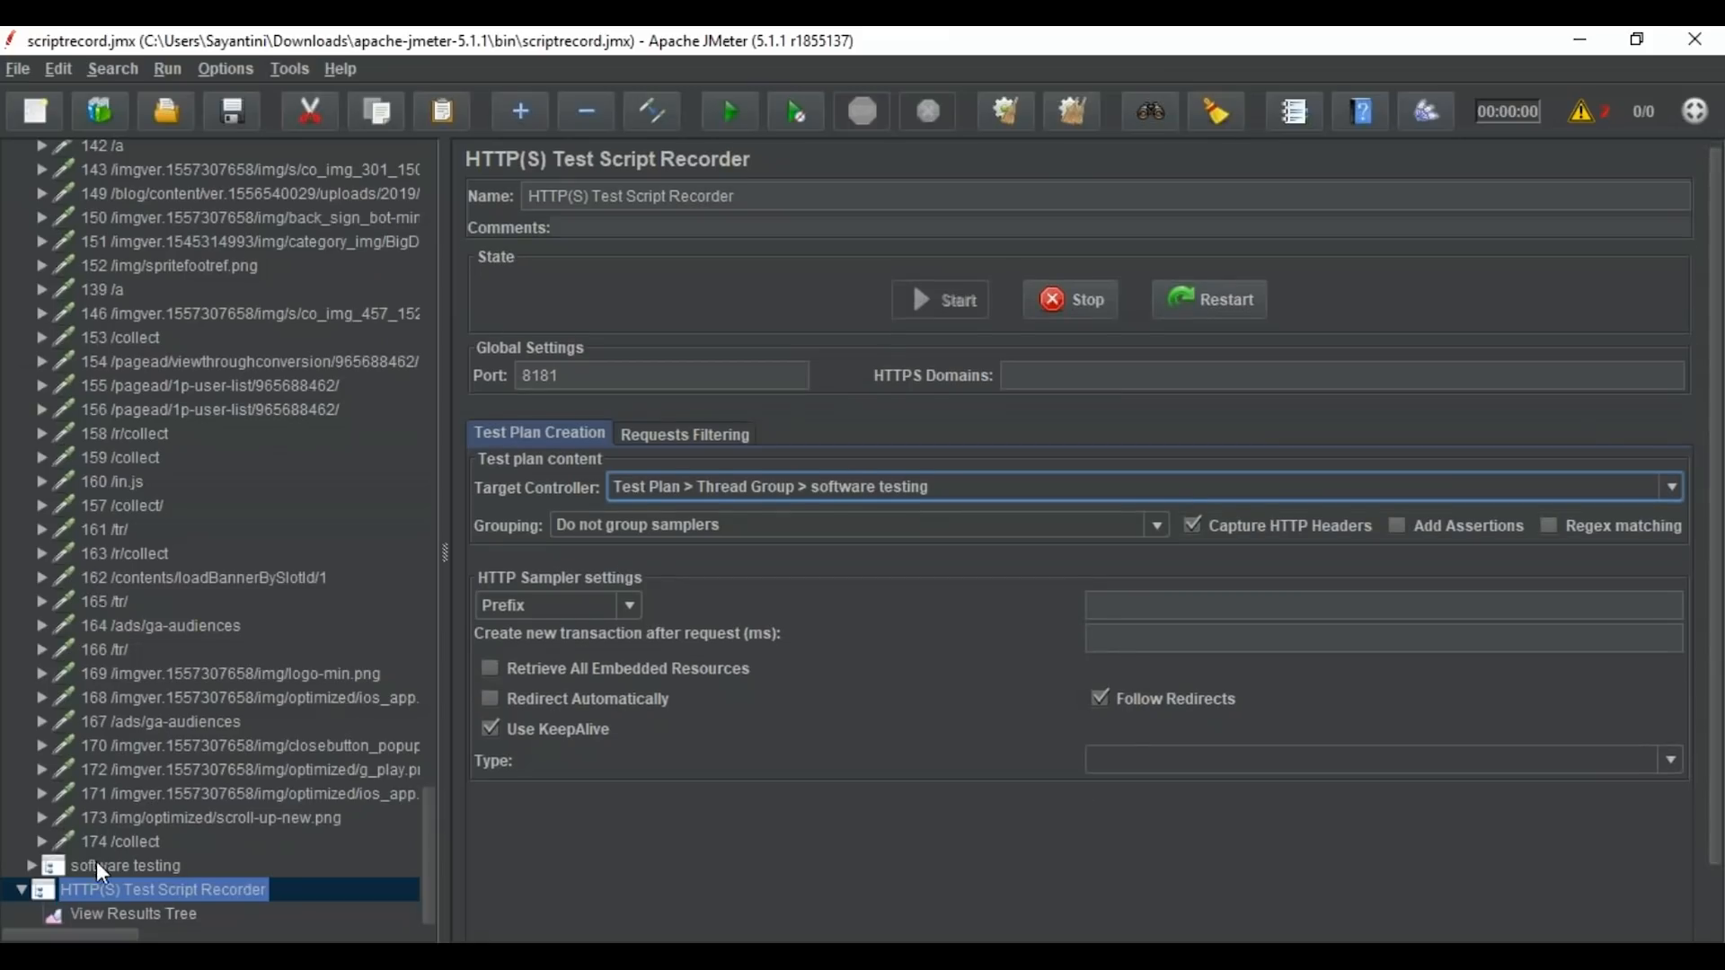
pyautogui.click(30, 867)
pyautogui.scroll(-5, 240, 773)
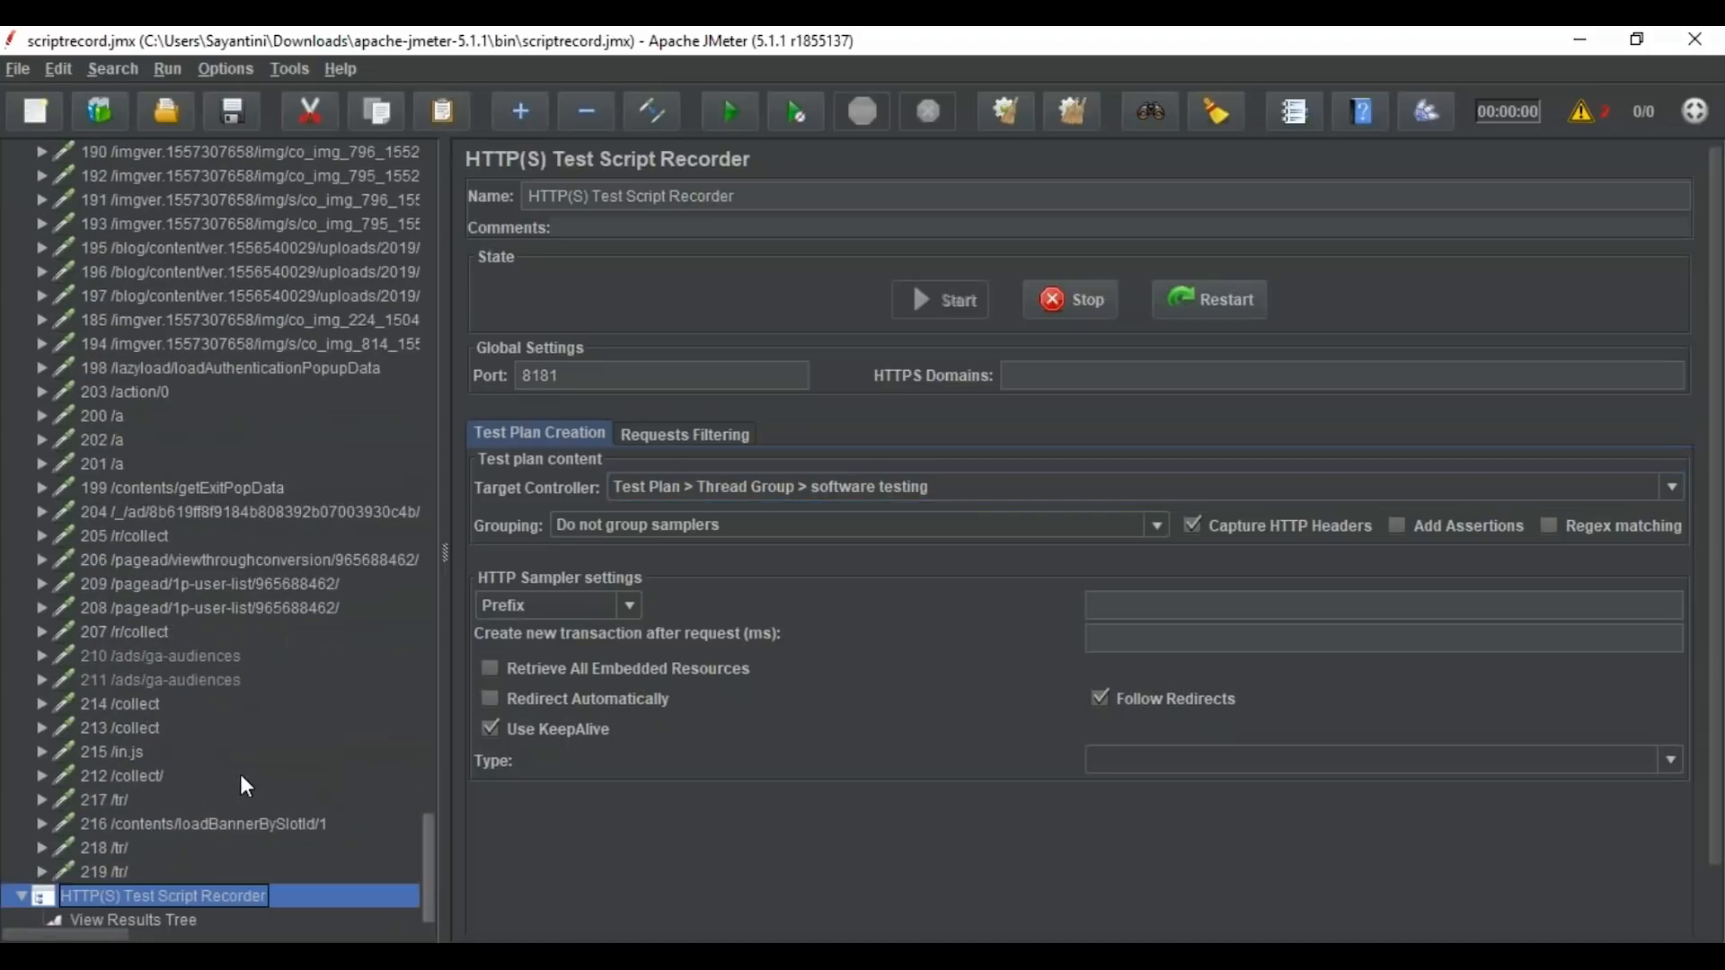
pyautogui.scroll(9, 180, 606)
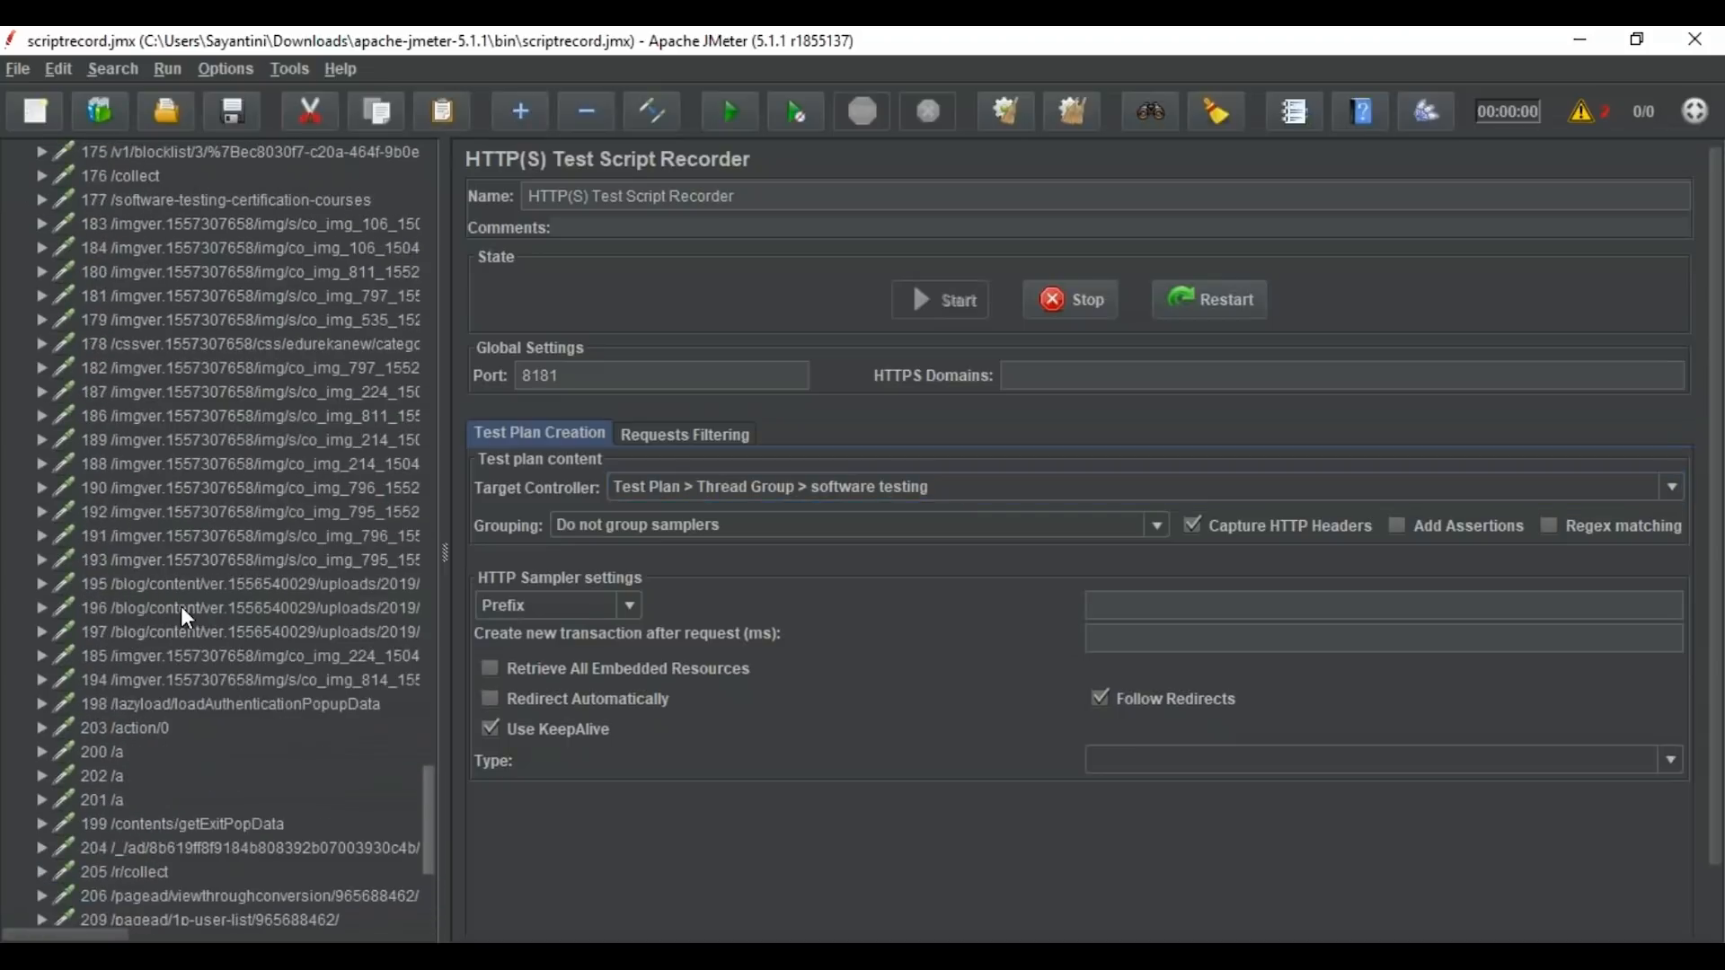
pyautogui.click(167, 438)
pyautogui.click(146, 461)
pyautogui.click(180, 490)
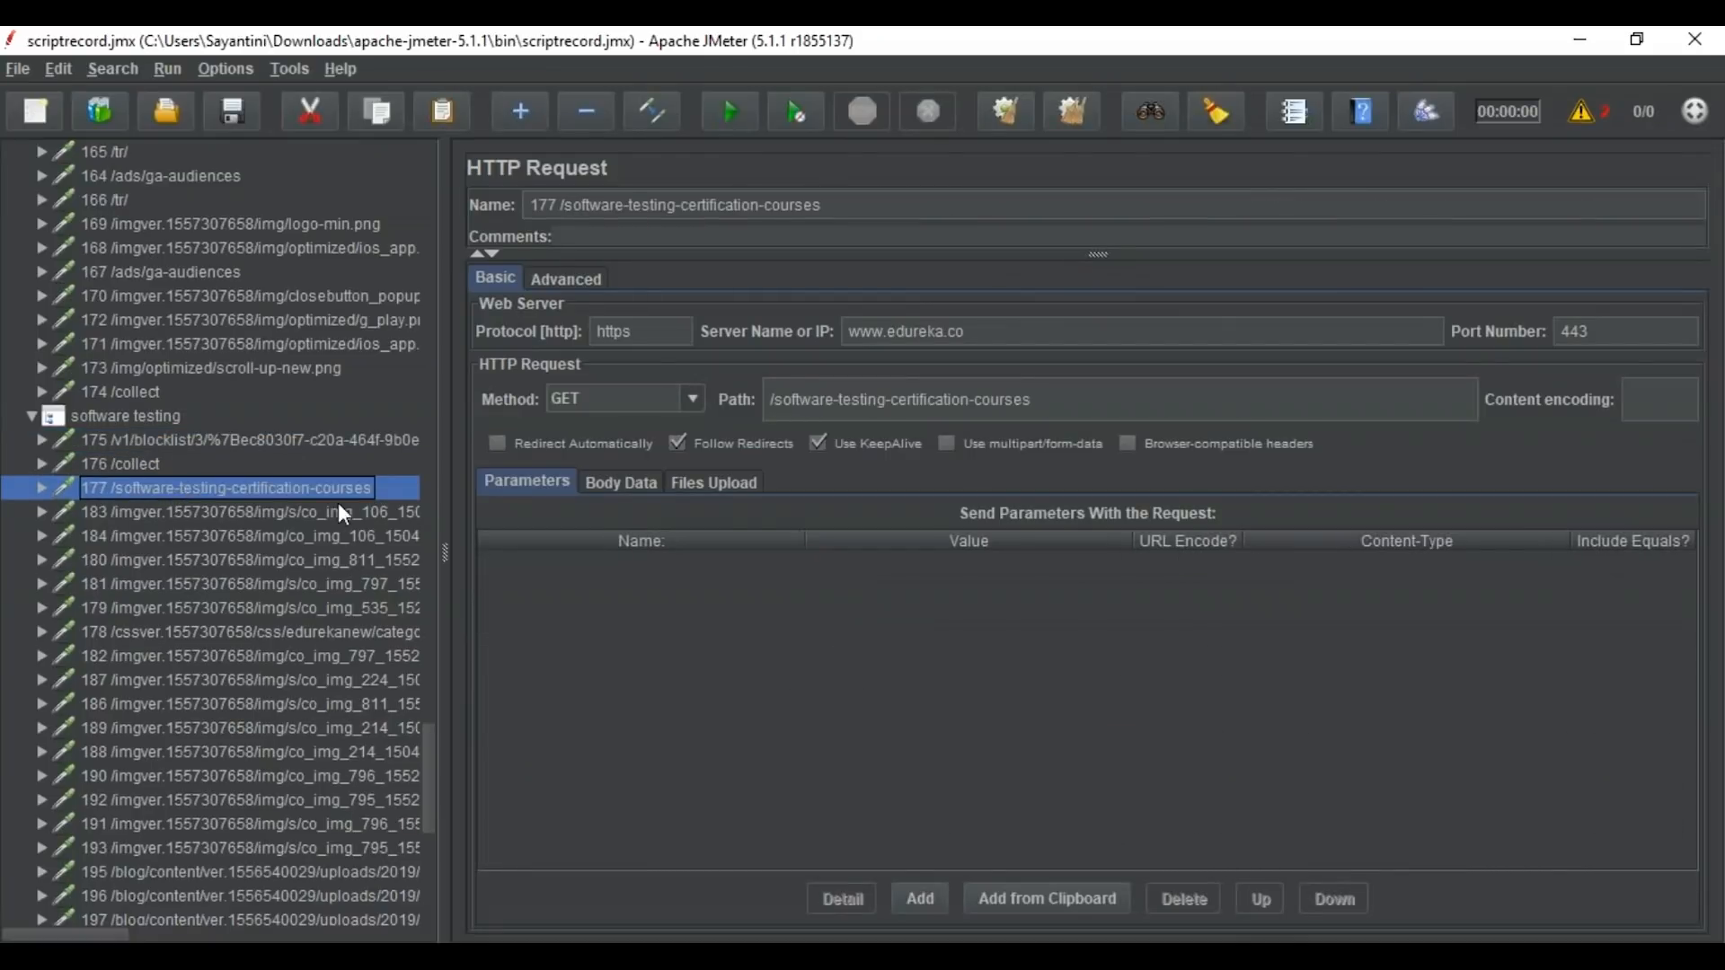
# - Look through the remaining software testing requests and examine the details of request 3, /us-west/bundles, under the homepage controller
pyautogui.scroll(-9, 325, 624)
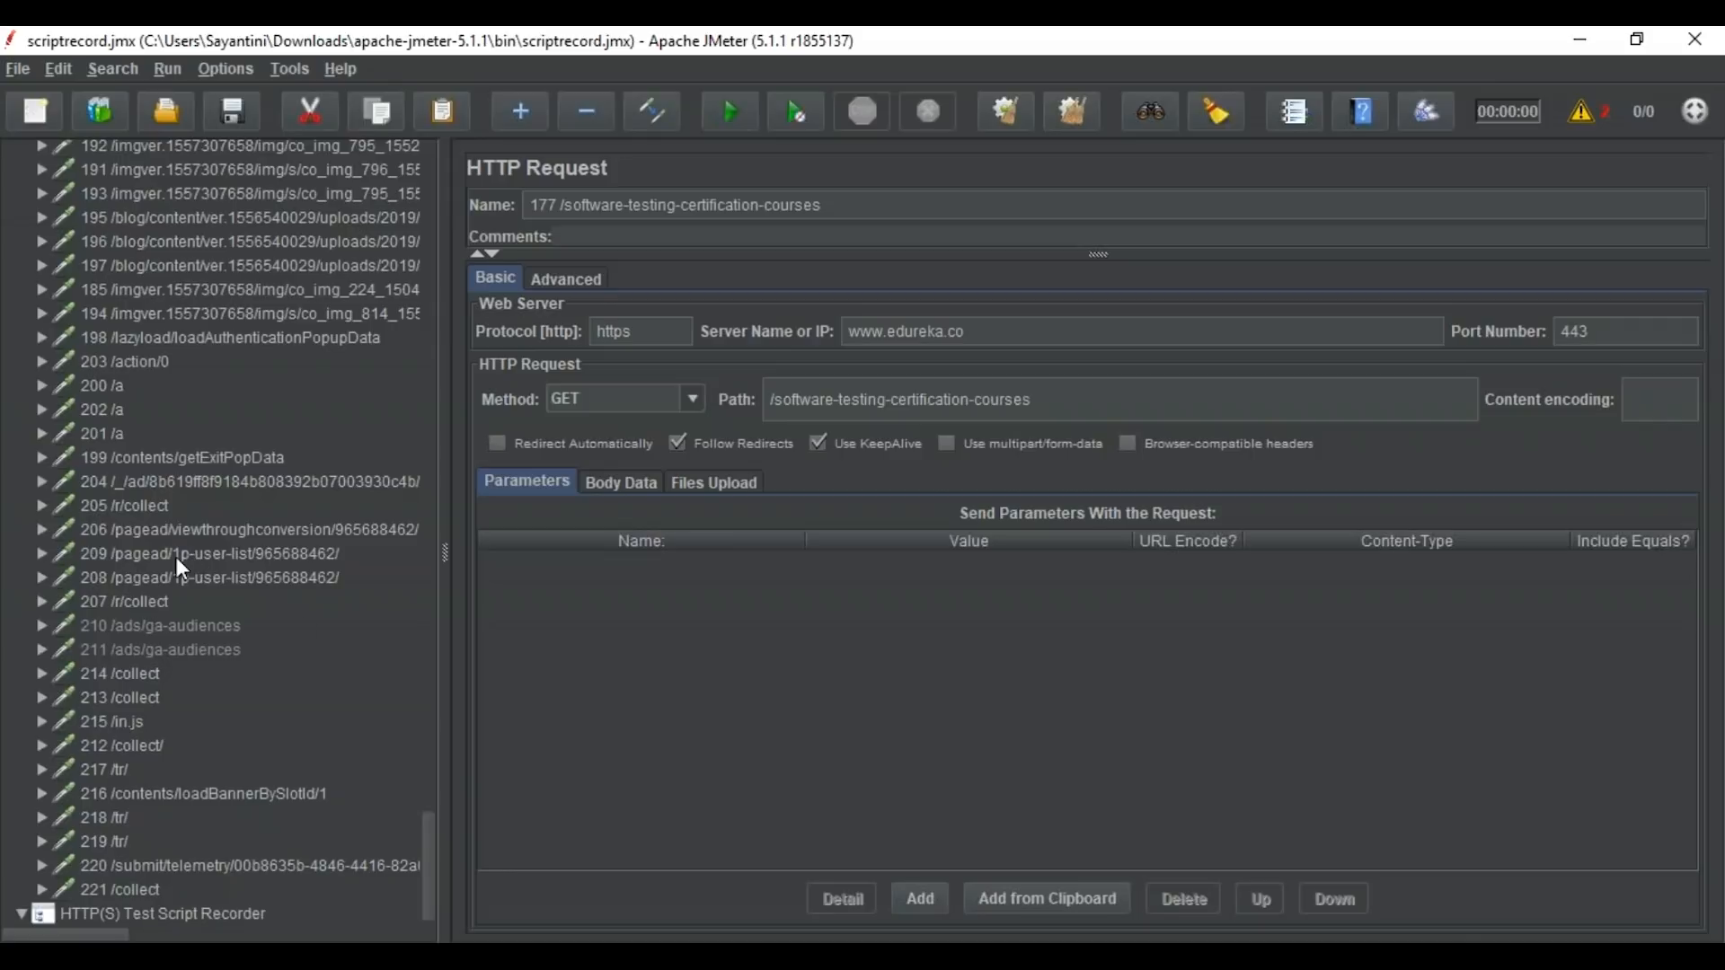
pyautogui.scroll(-1, 176, 557)
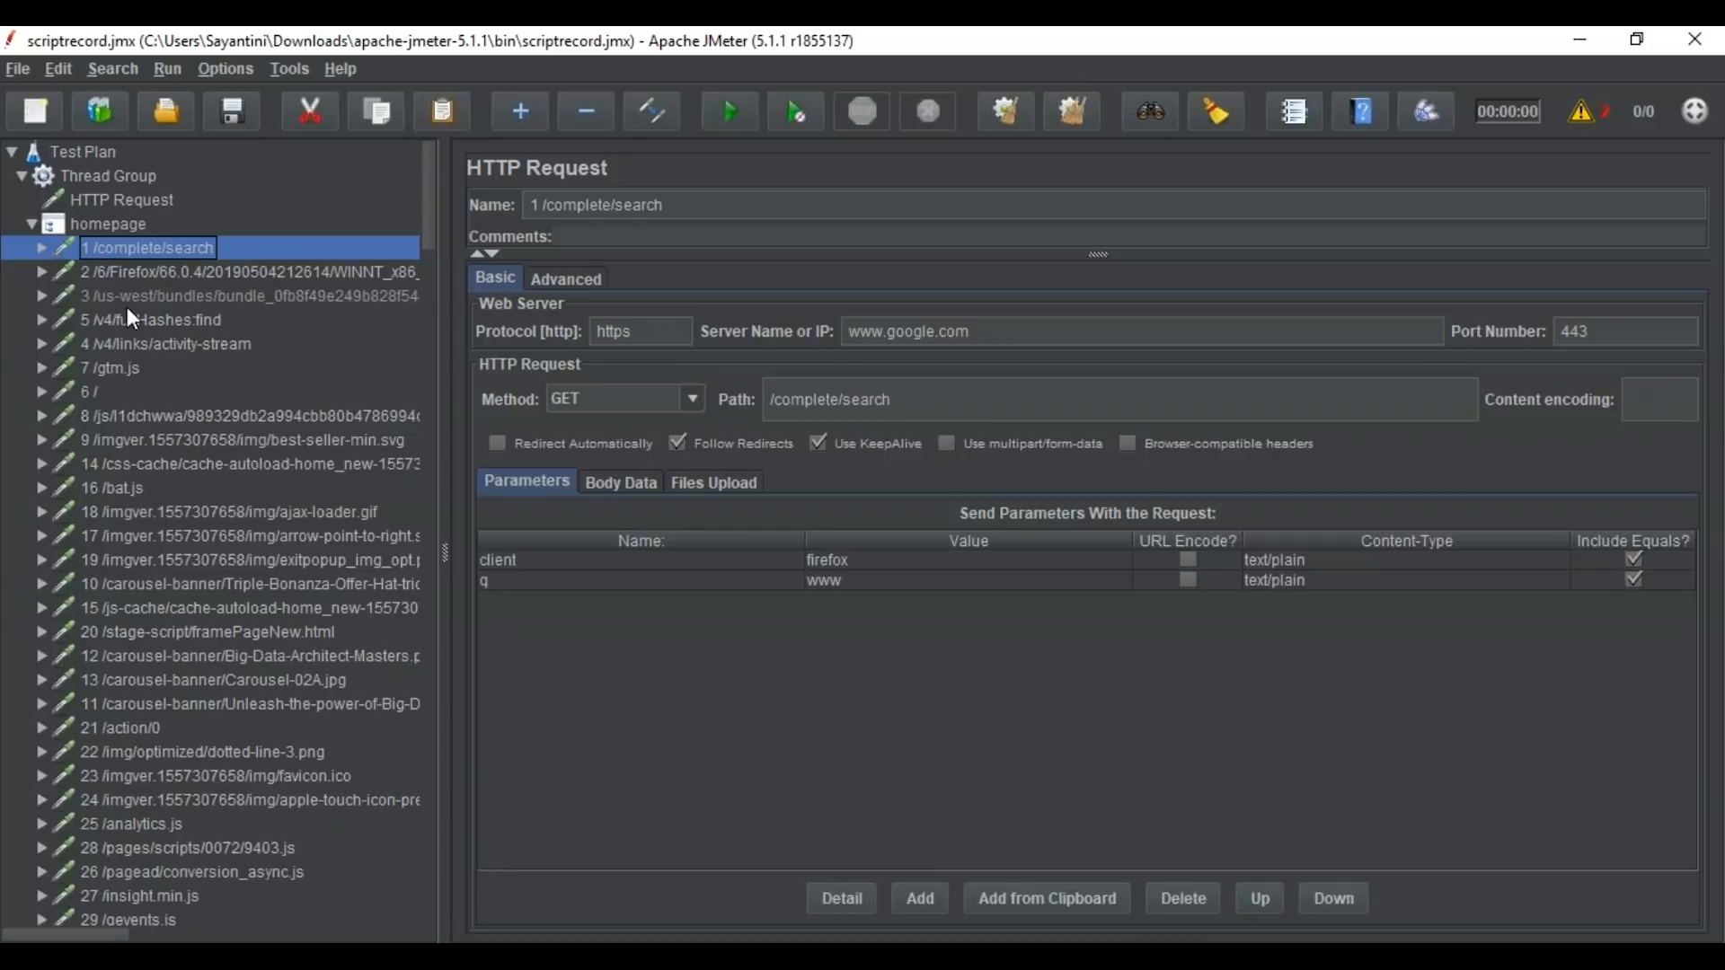
pyautogui.click(135, 301)
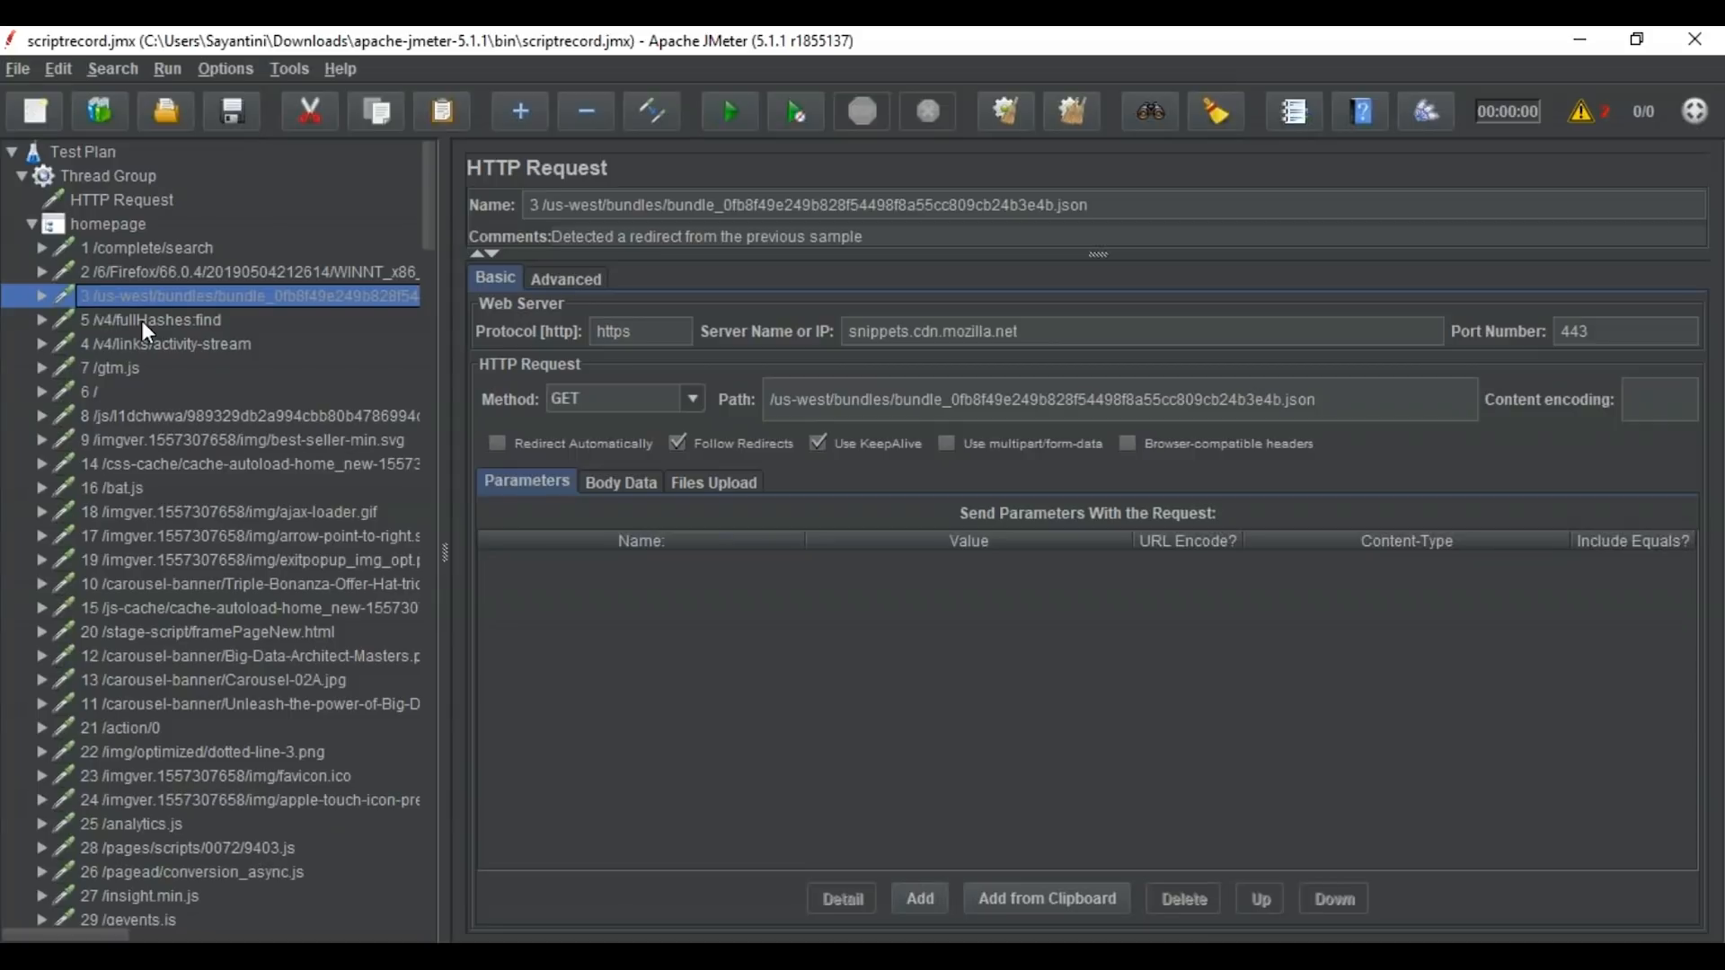
# - Switch to Firefox, set its proxy access to Use system proxy settings, and return to JMeter
pyautogui.click(1028, 956)
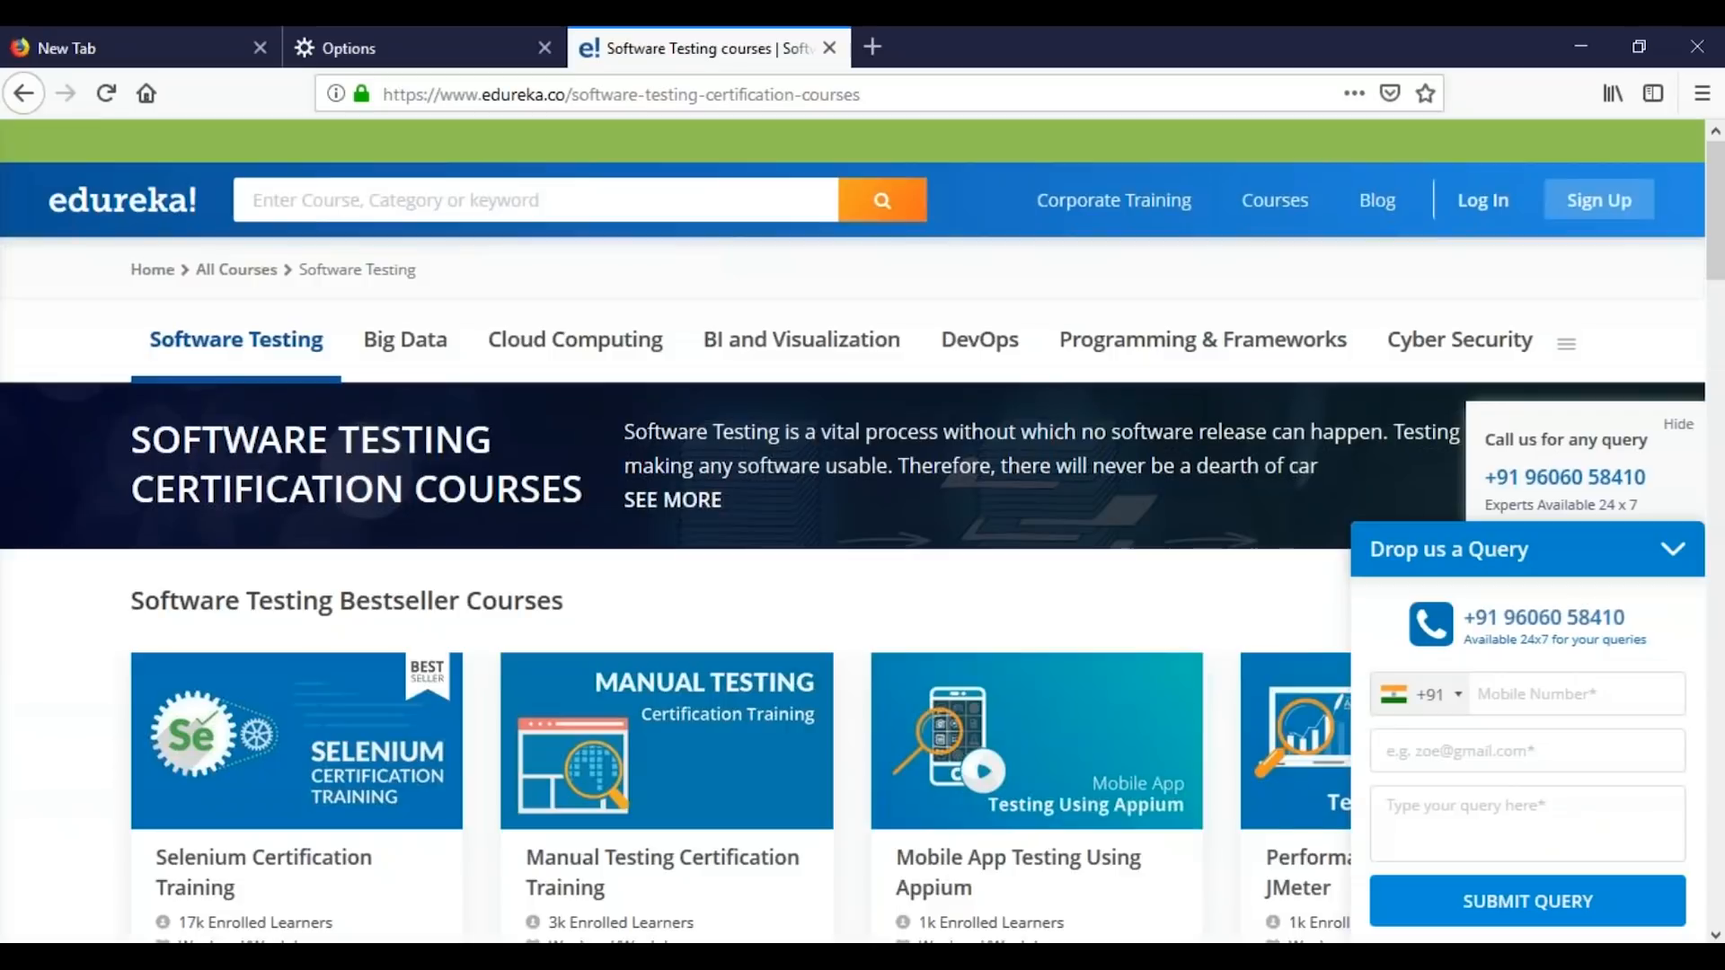
pyautogui.click(481, 38)
pyautogui.scroll(-12, 839, 732)
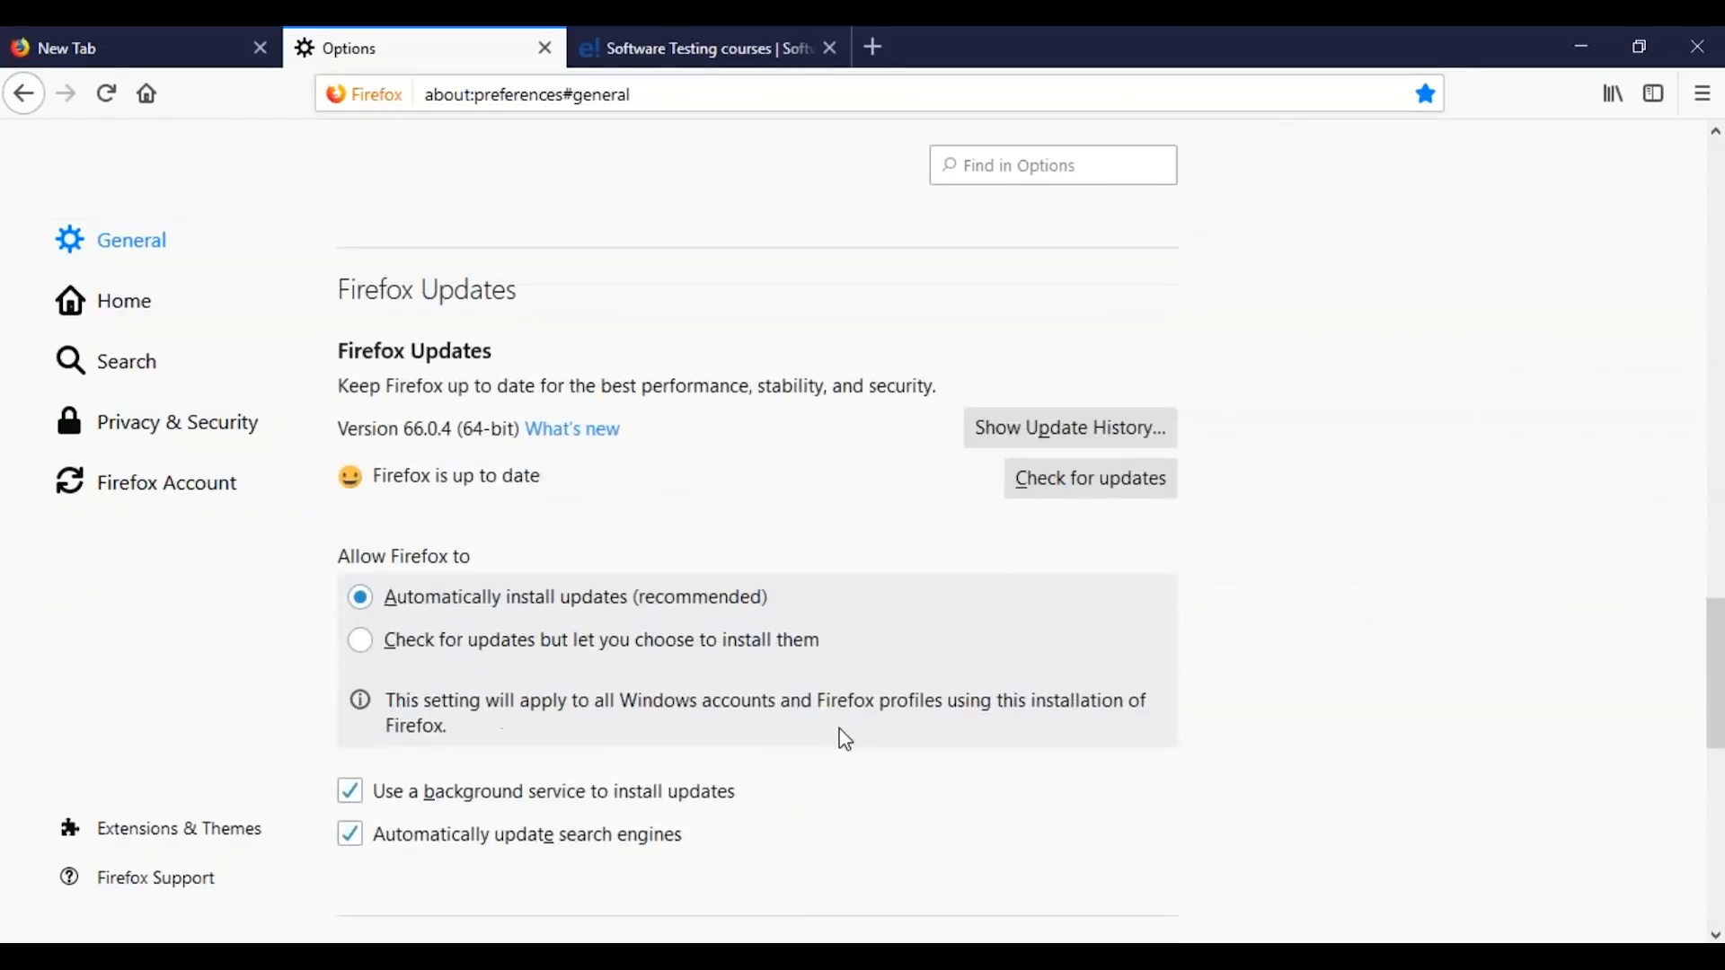
pyautogui.scroll(-3, 845, 740)
pyautogui.click(1082, 855)
pyautogui.click(415, 379)
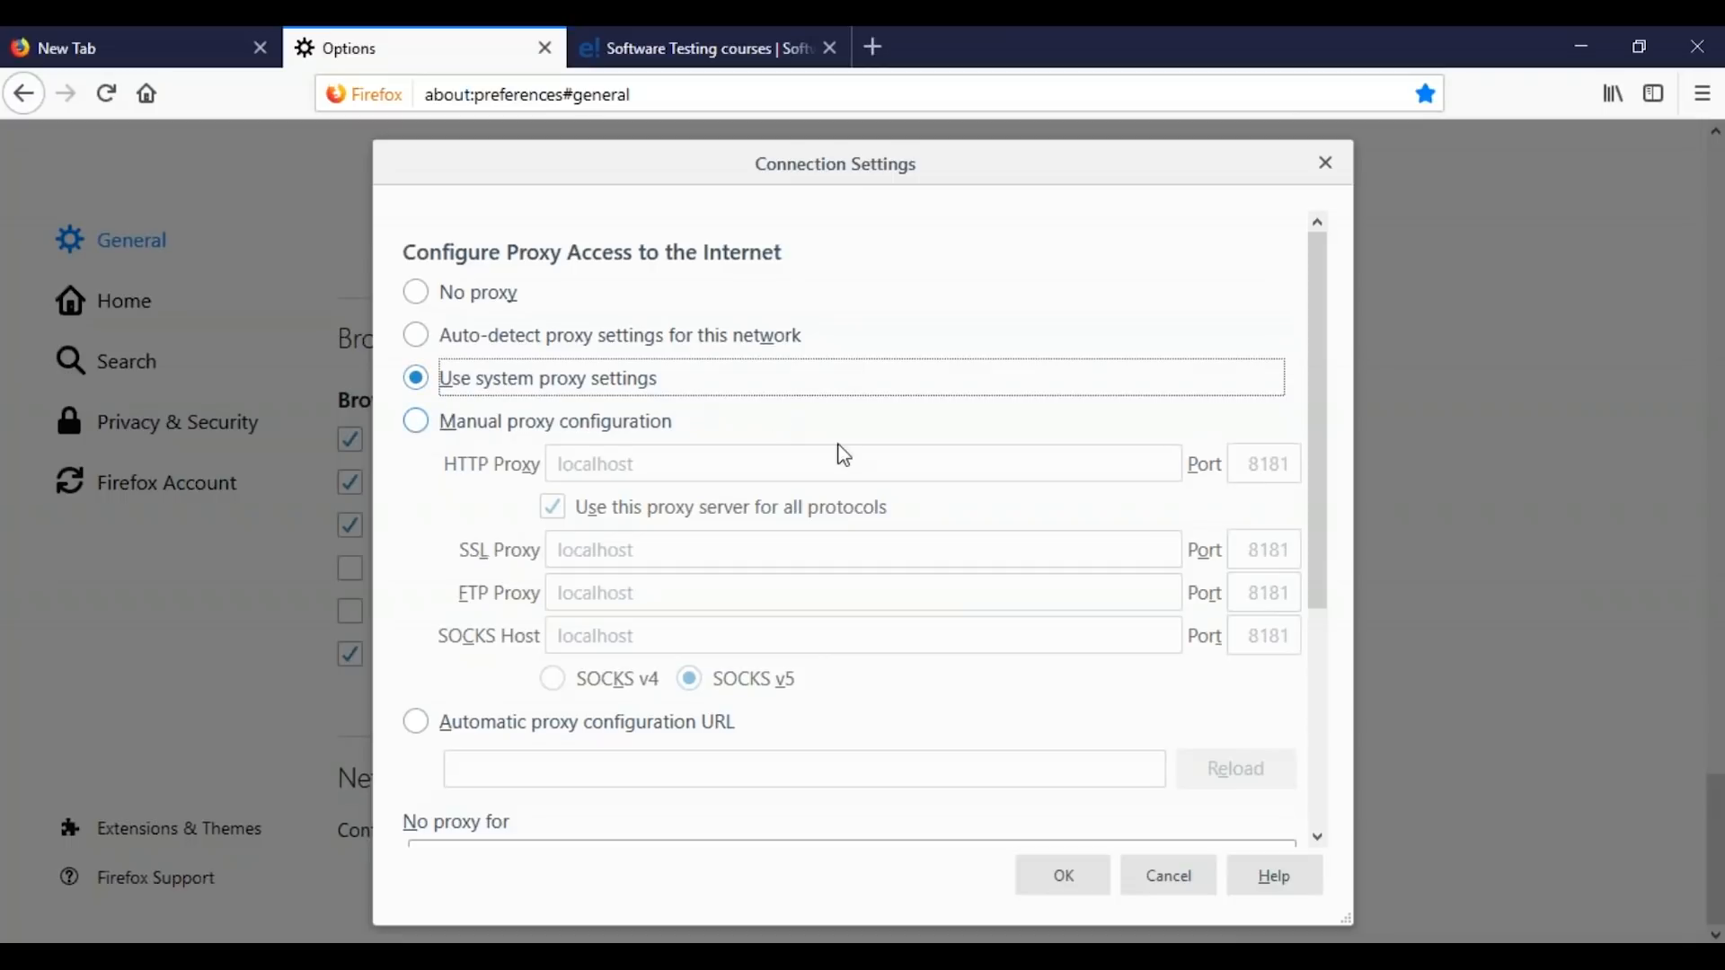
pyautogui.click(1110, 884)
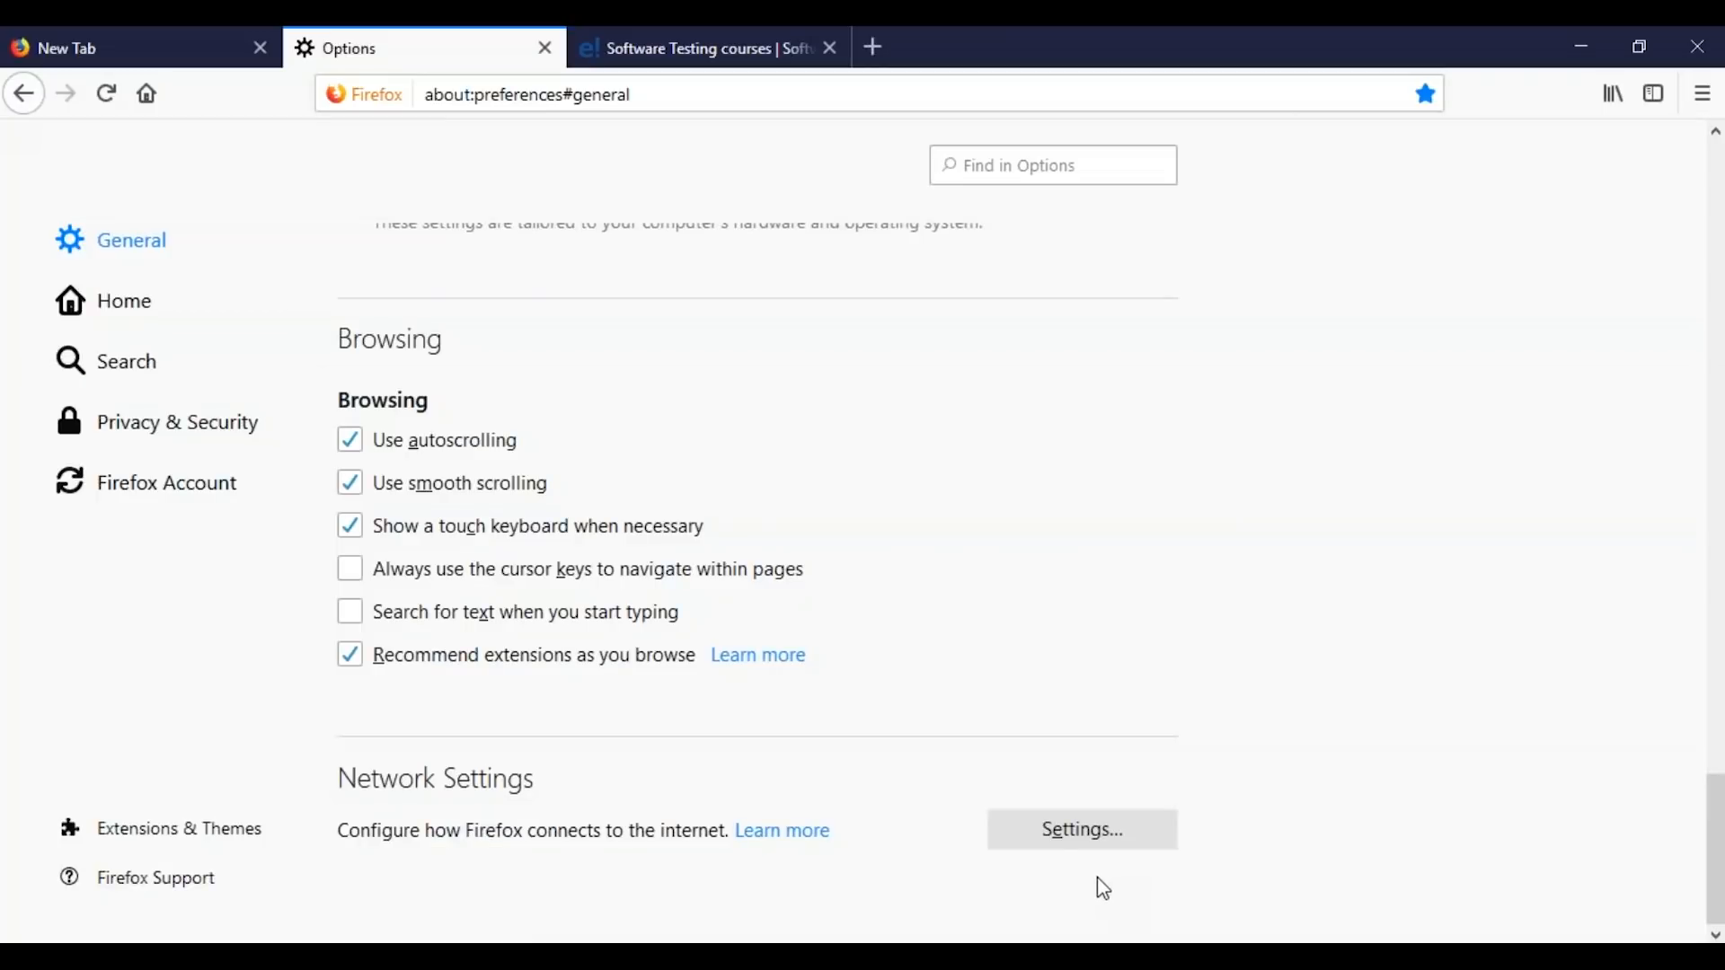
pyautogui.click(696, 36)
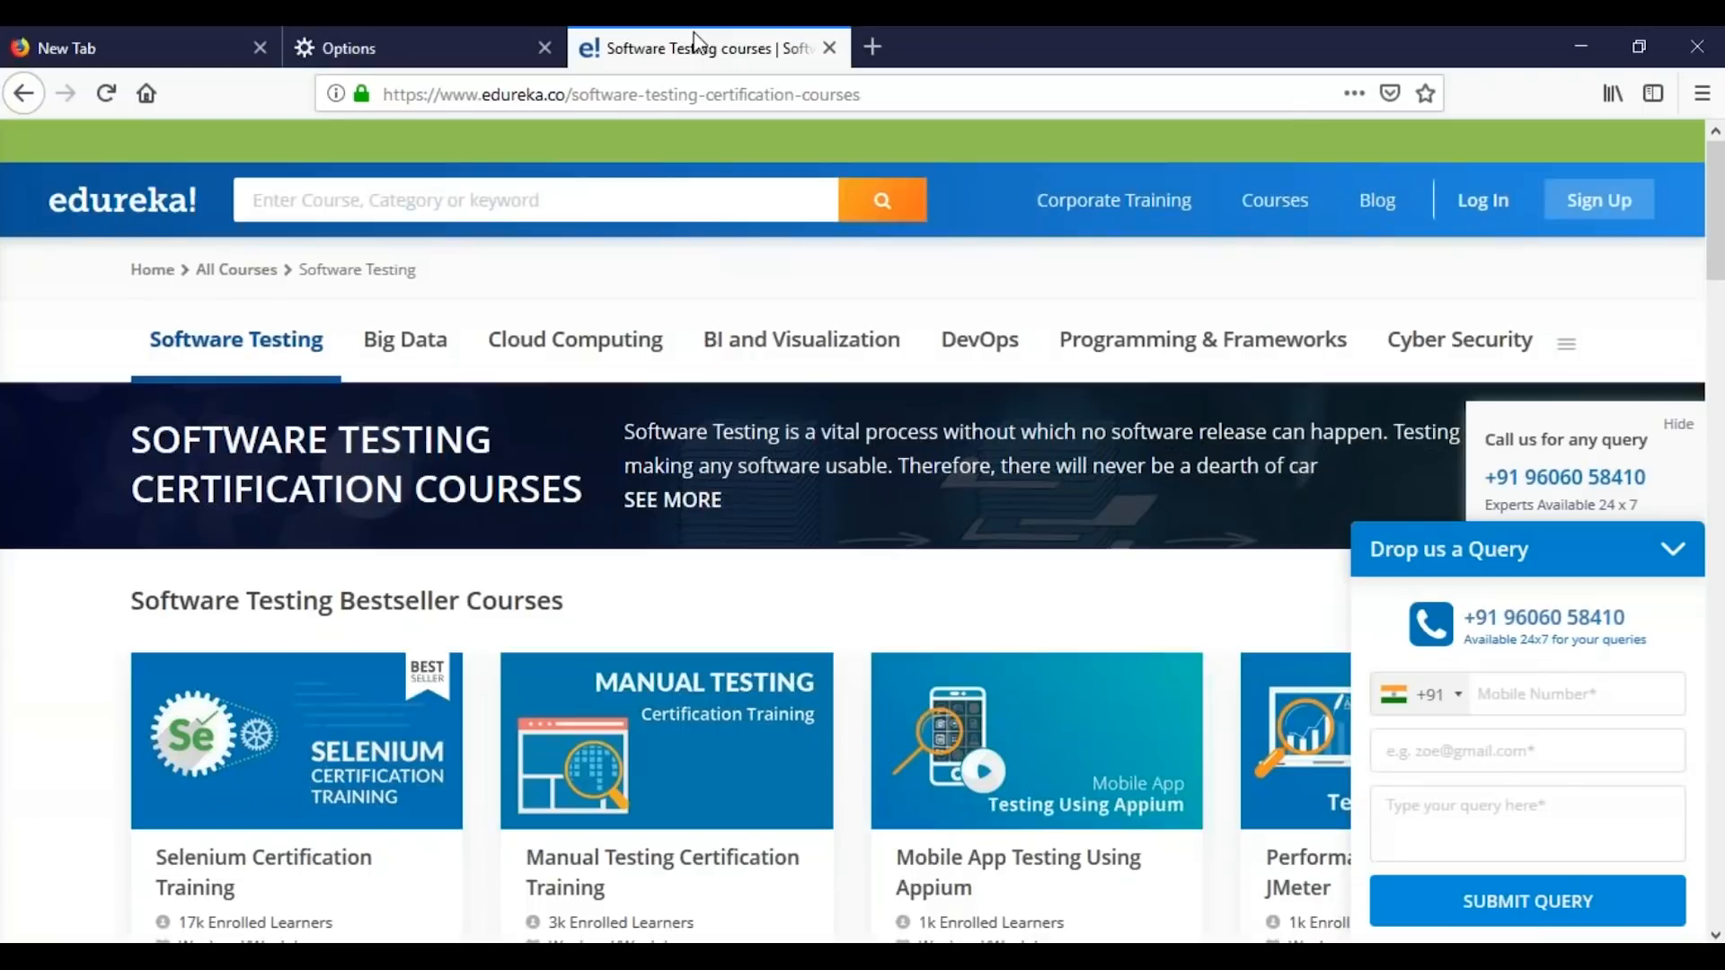
pyautogui.click(970, 957)
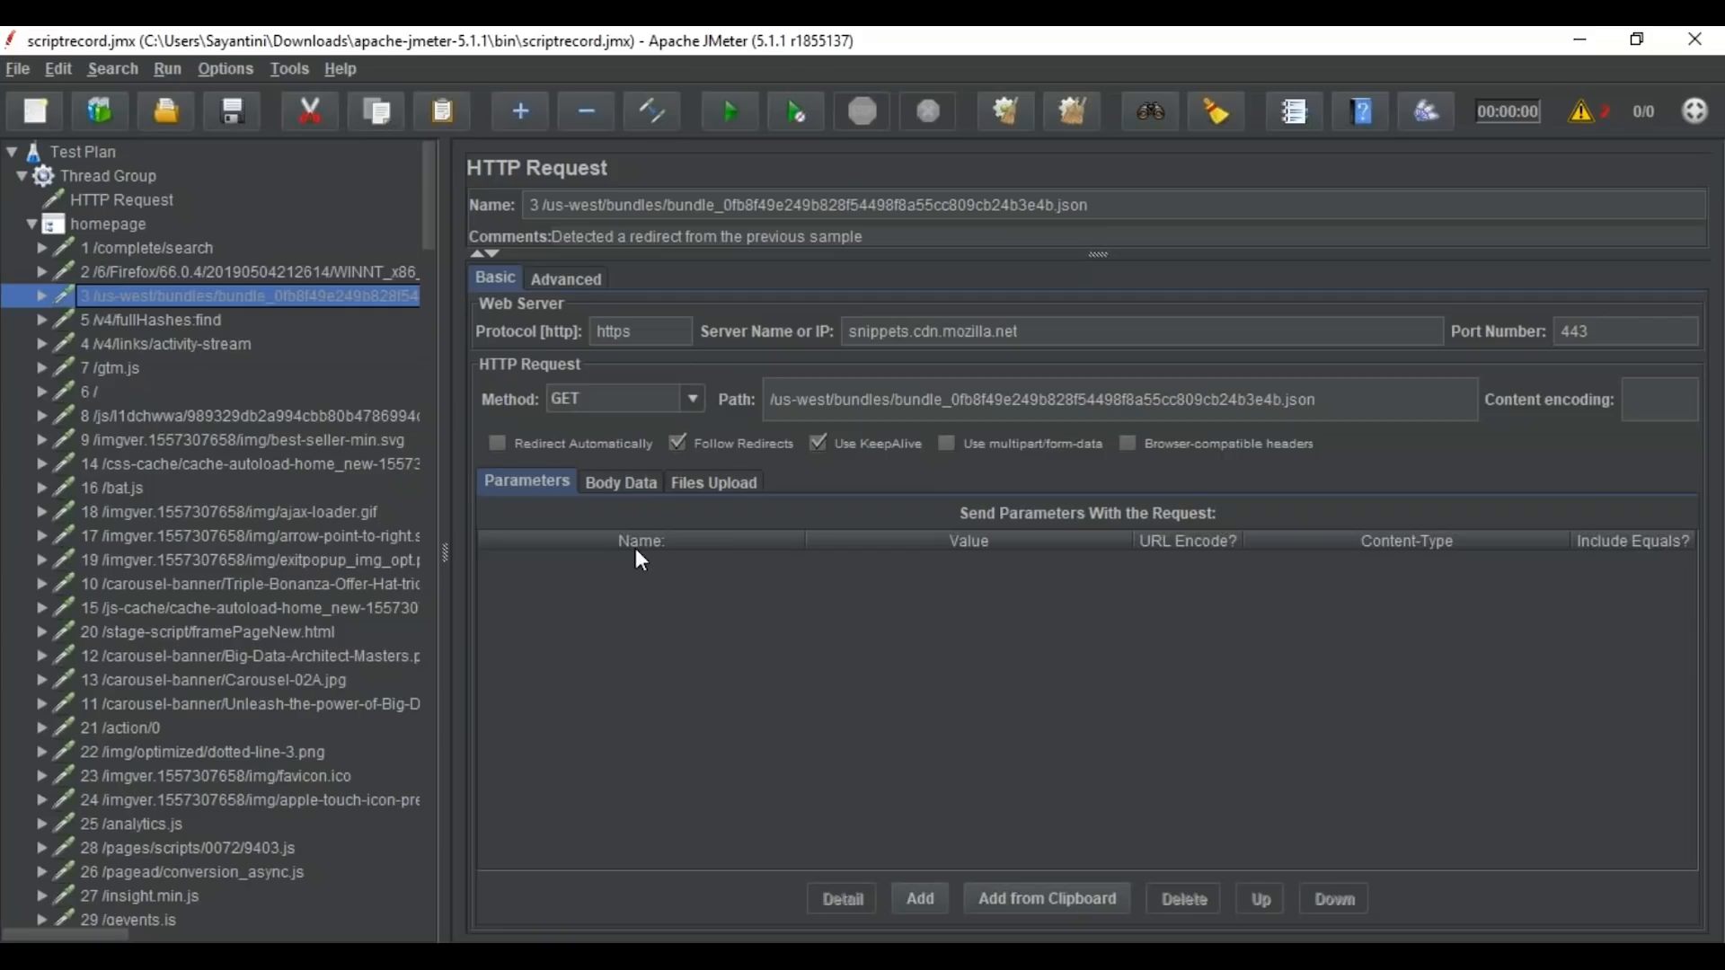